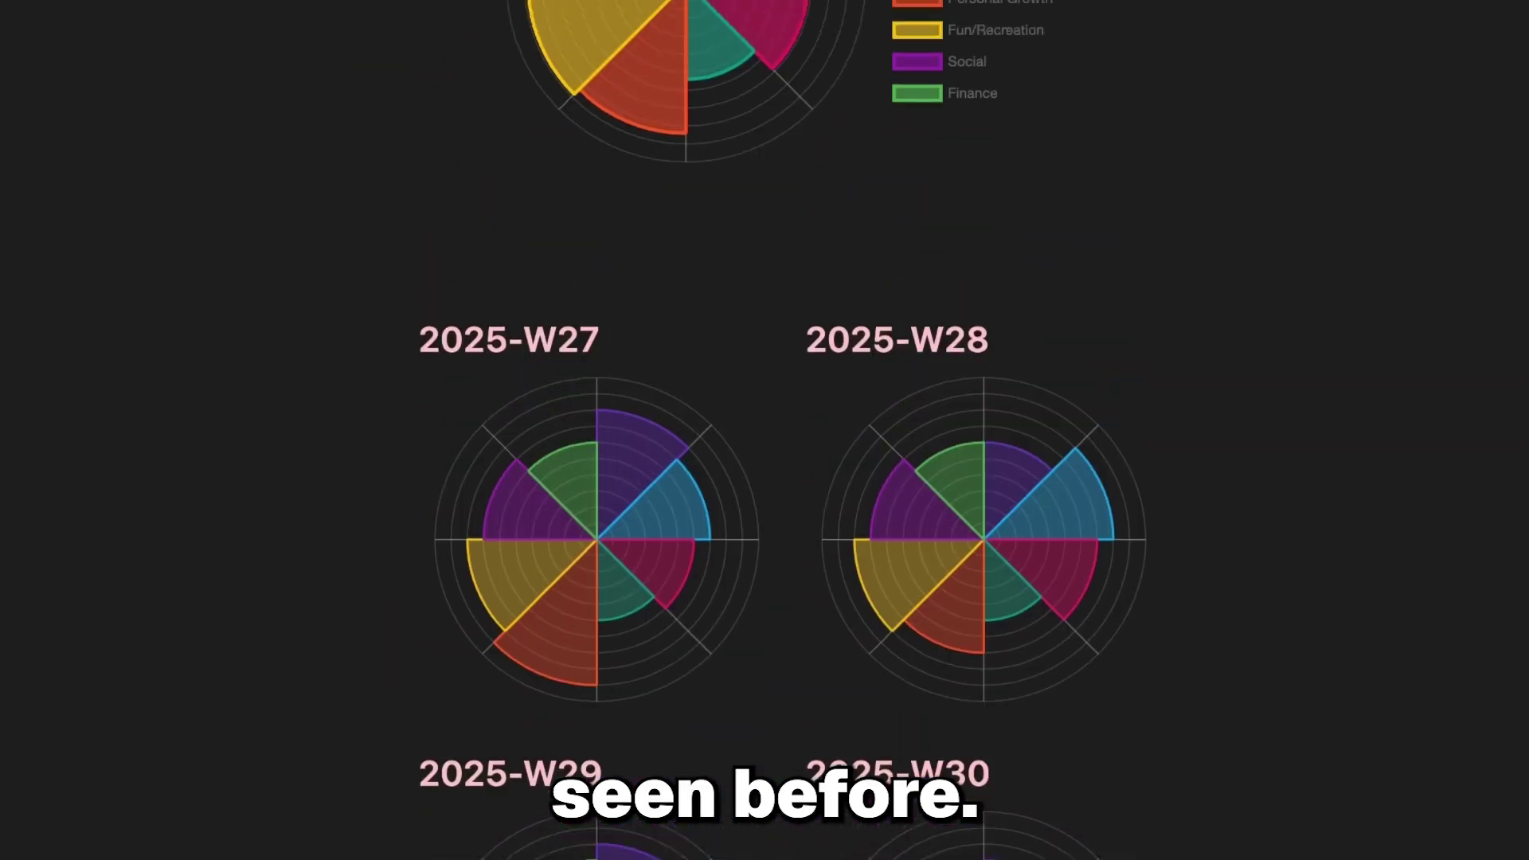
- Order the free Time Garden Template with your email address and view the receipt's download link
scroll(765, 430, "up", 5)
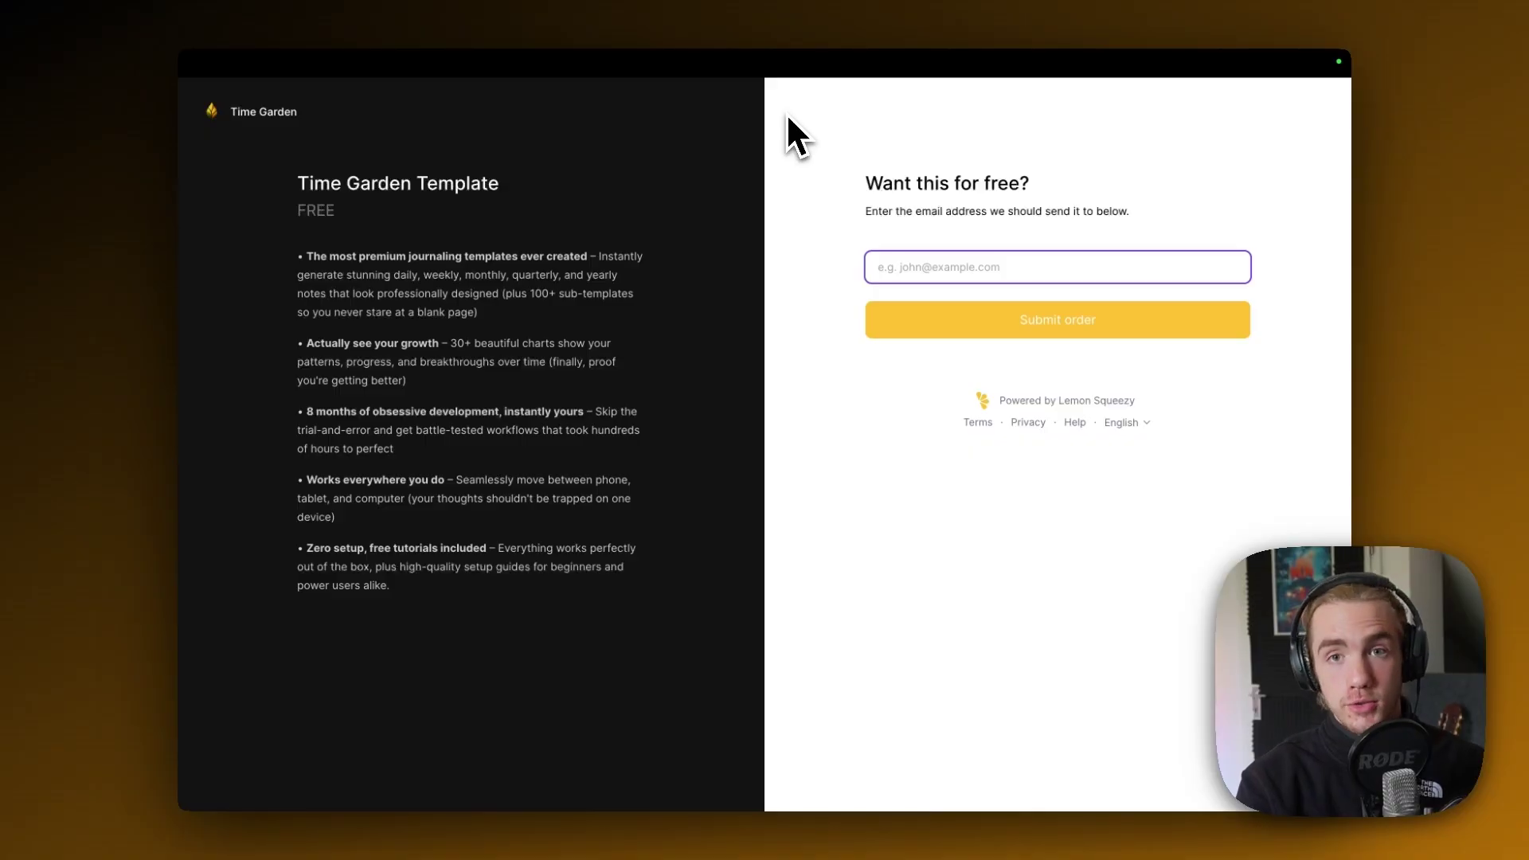
left_click(970, 267)
key("ctrl+v")
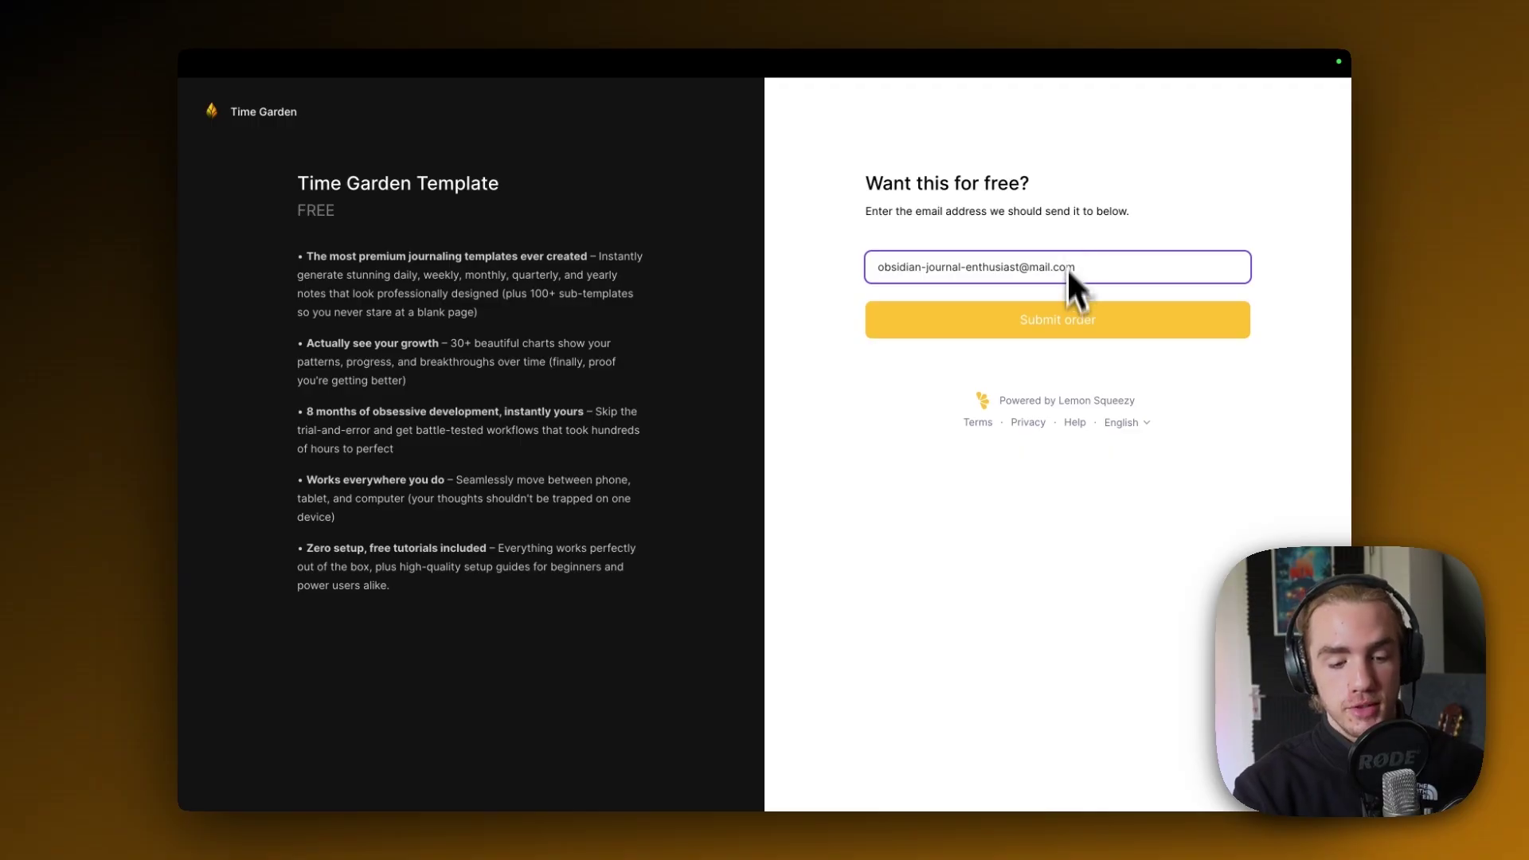
left_click(1068, 315)
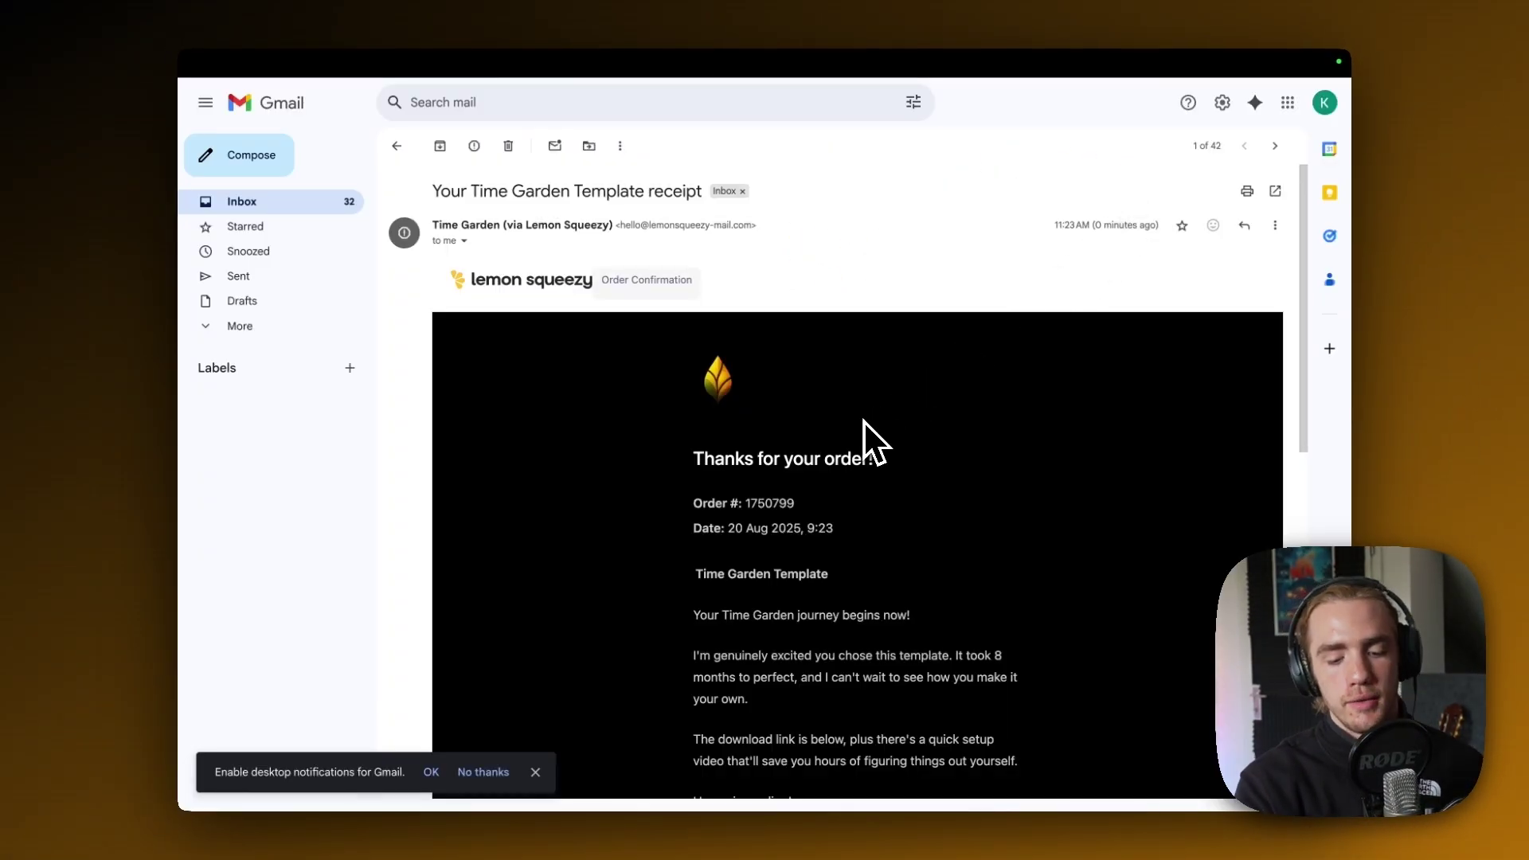
scroll(858, 478, "down", 6)
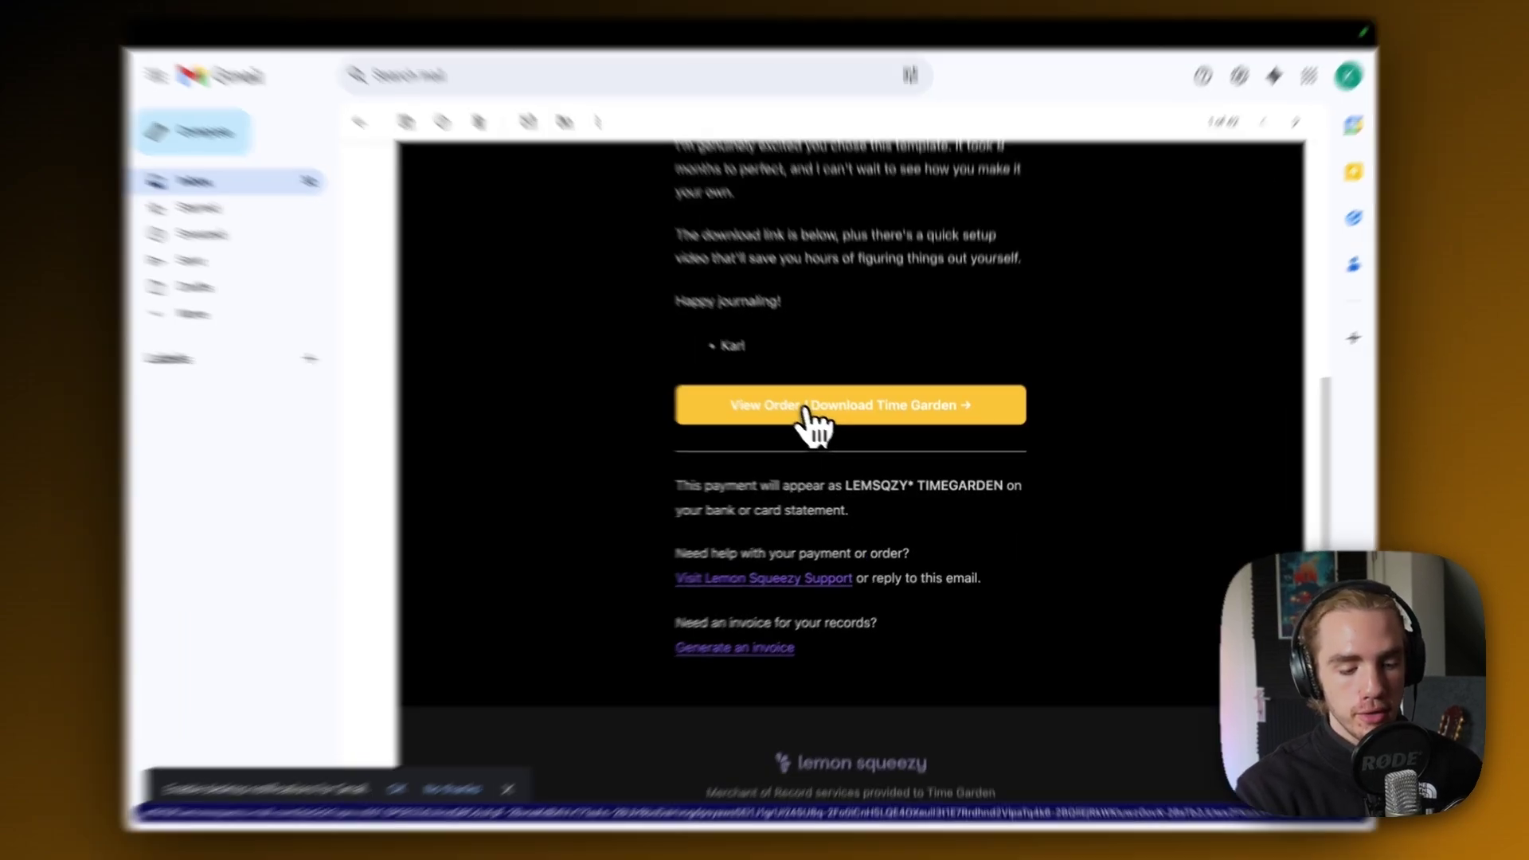
- Open the Time Garden order page from the receipt email to download Time-Garden-Vault.zip
left_click(828, 417)
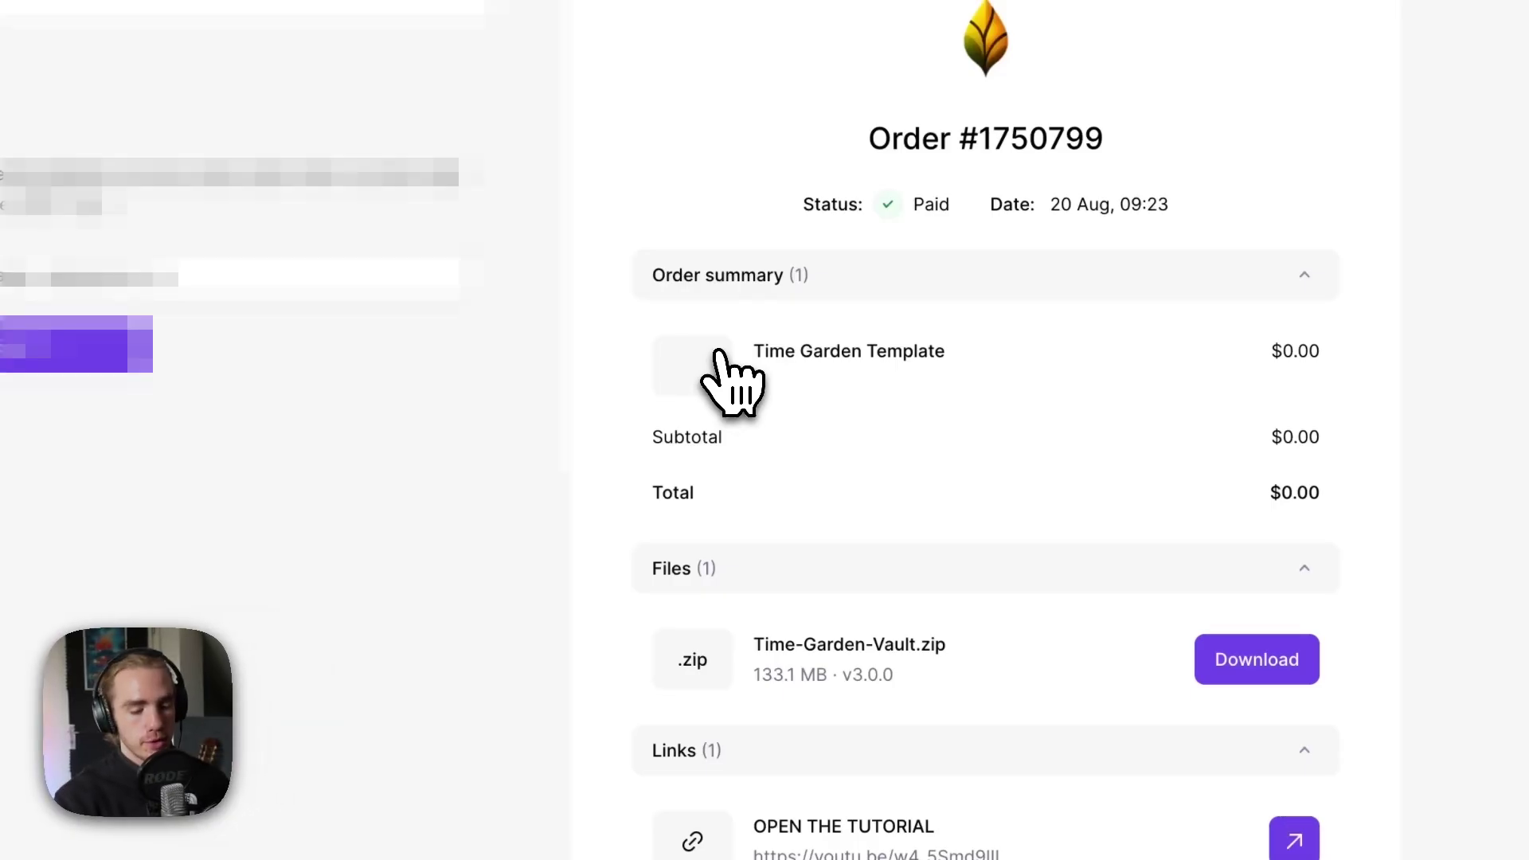
scroll(1058, 581, "down", 3)
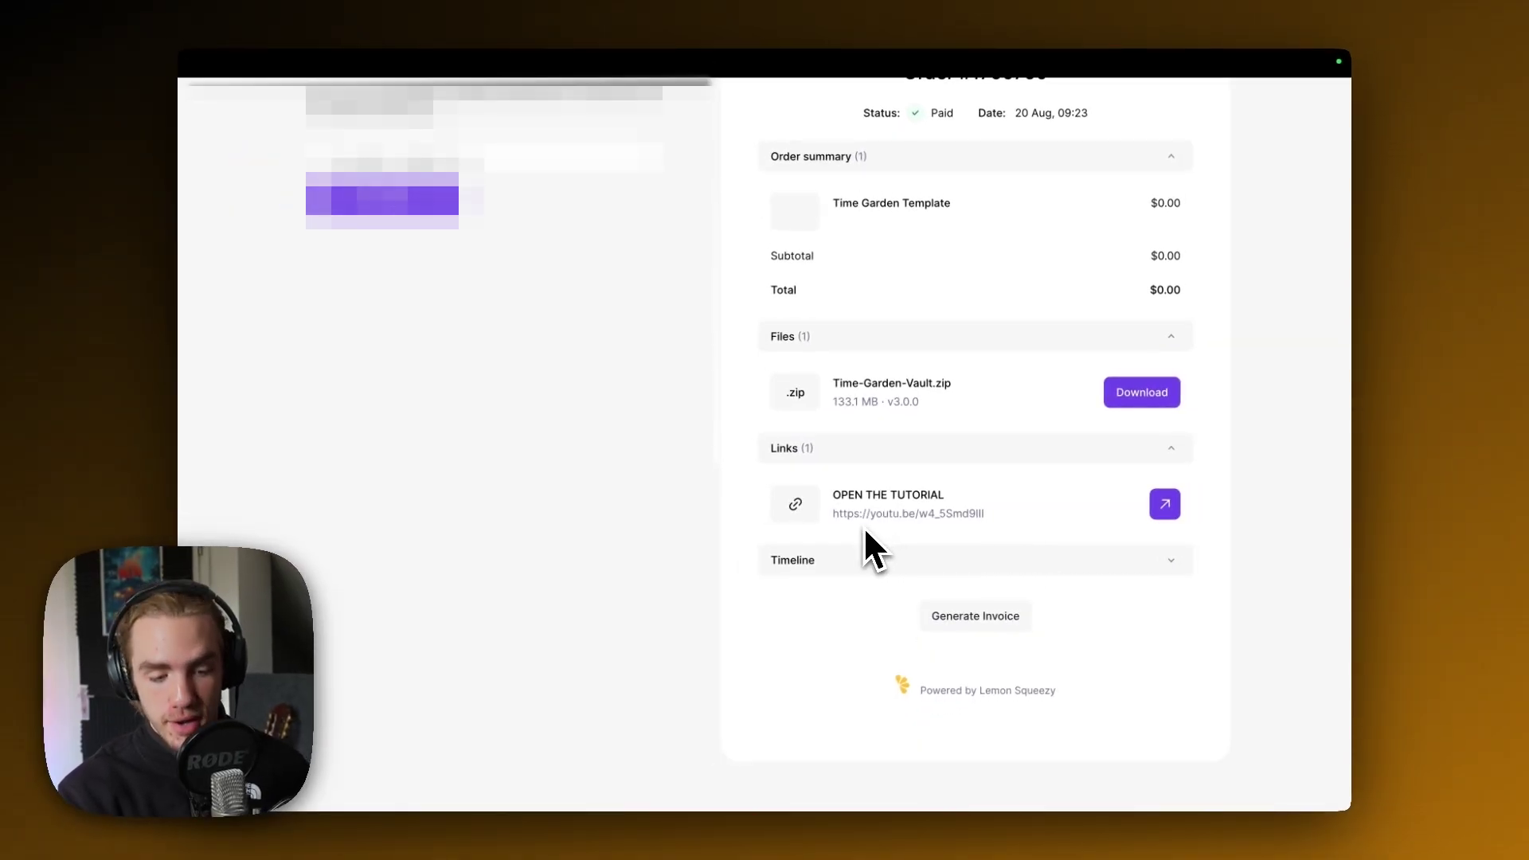
scroll(924, 414, "up", 1)
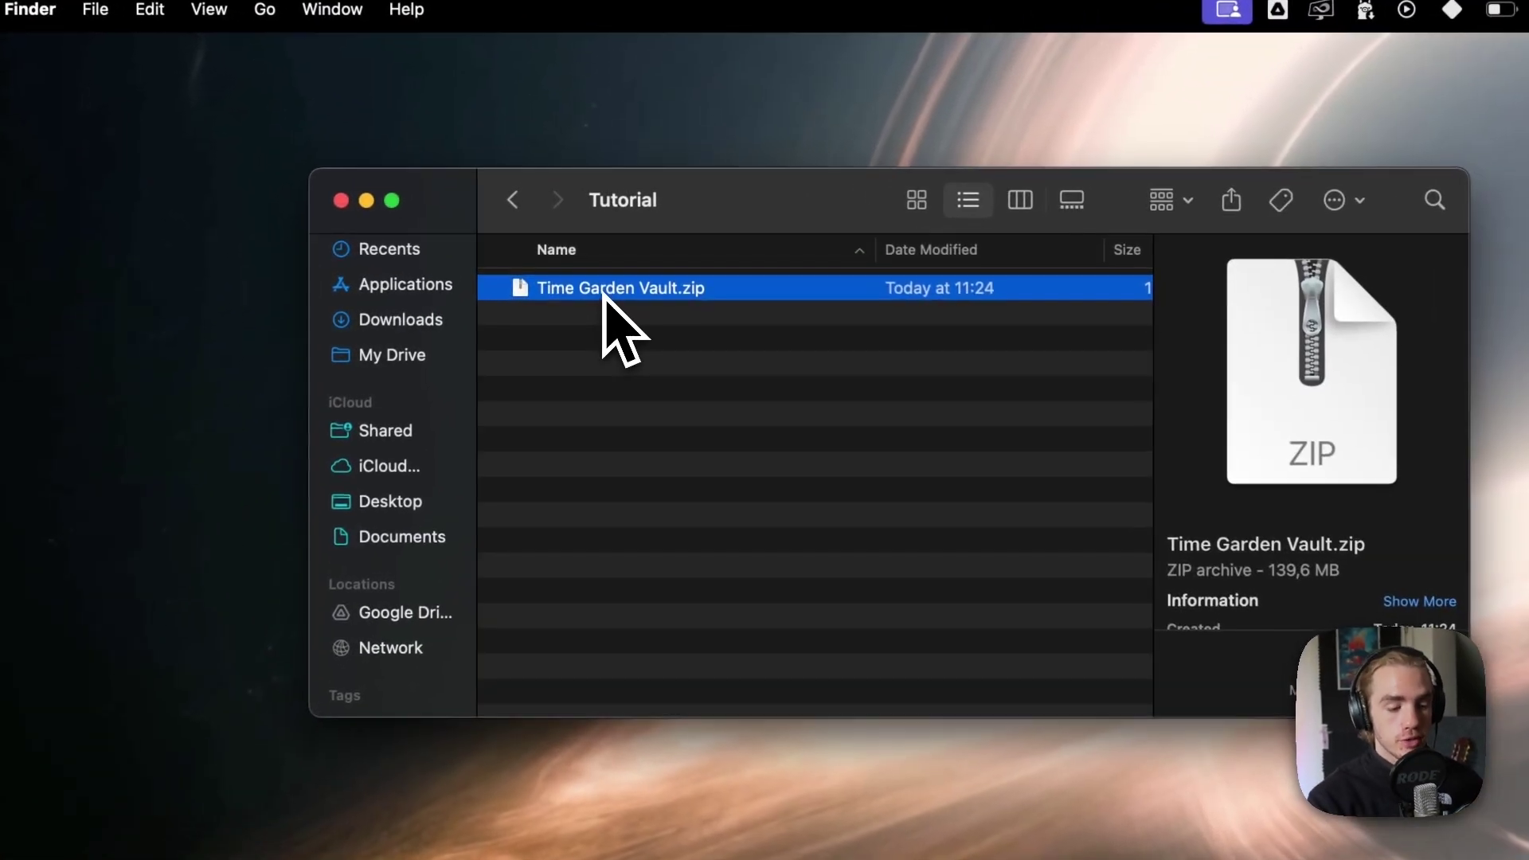
- Unzip Time Garden Vault.zip in the Tutorial folder into a Time-Garden-Vault folder
double_click(591, 241)
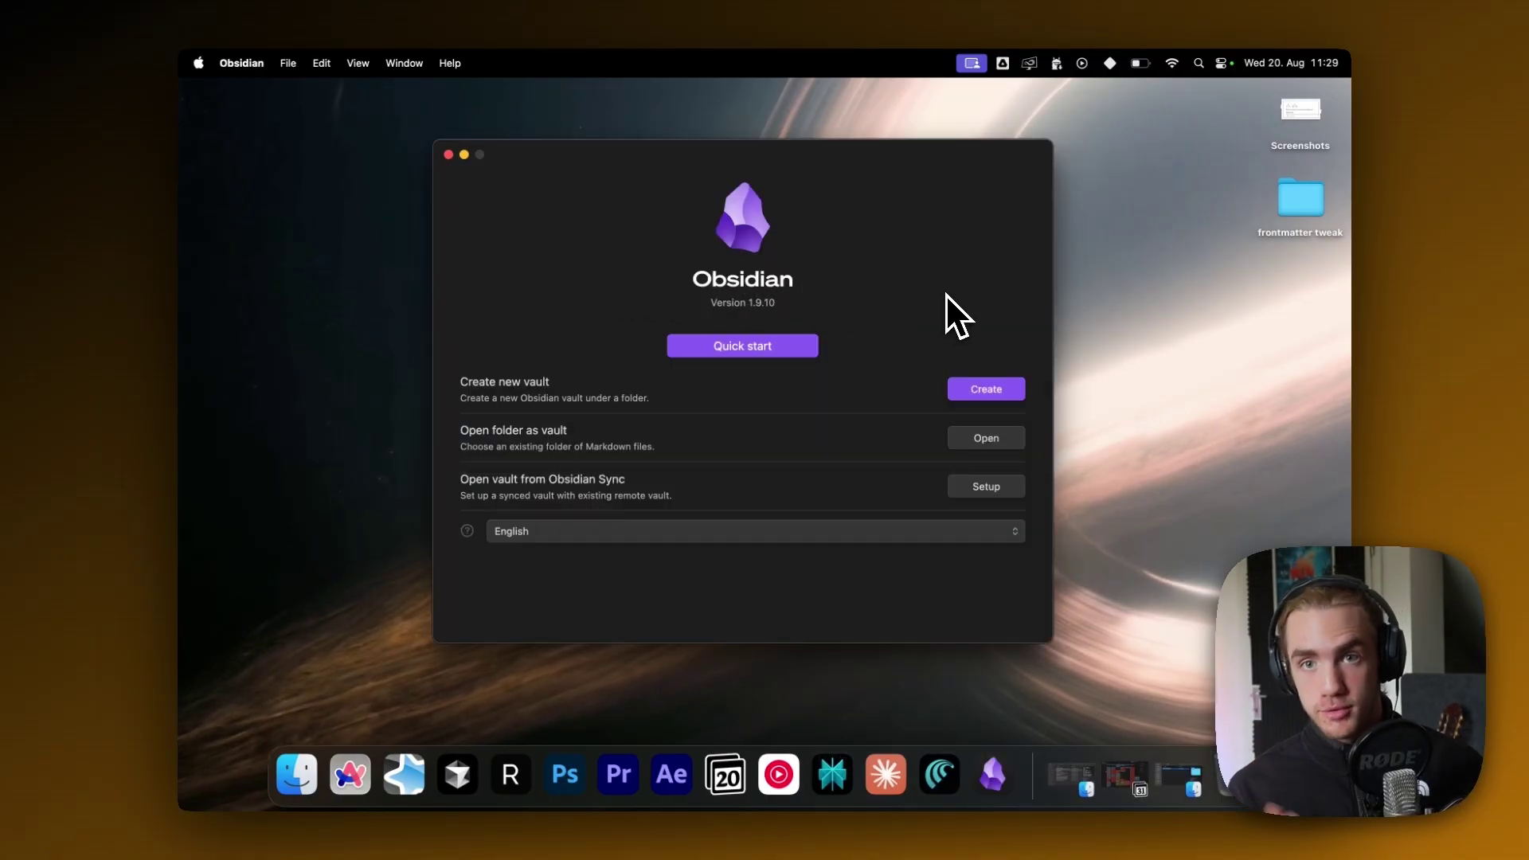
key("super+Tab")
key("super+t")
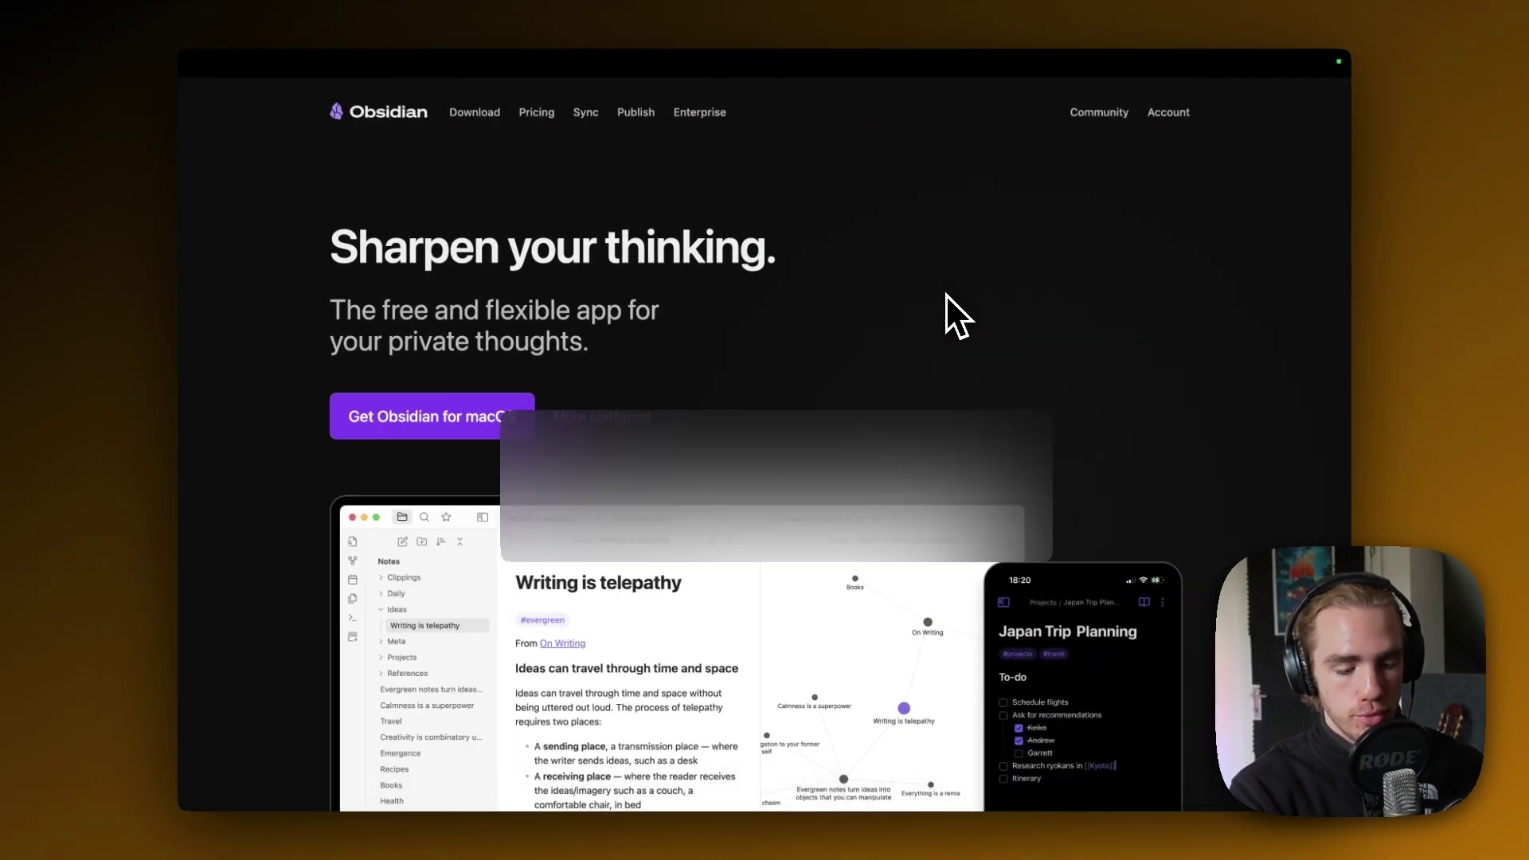
type("obsidian.m")
key("Return")
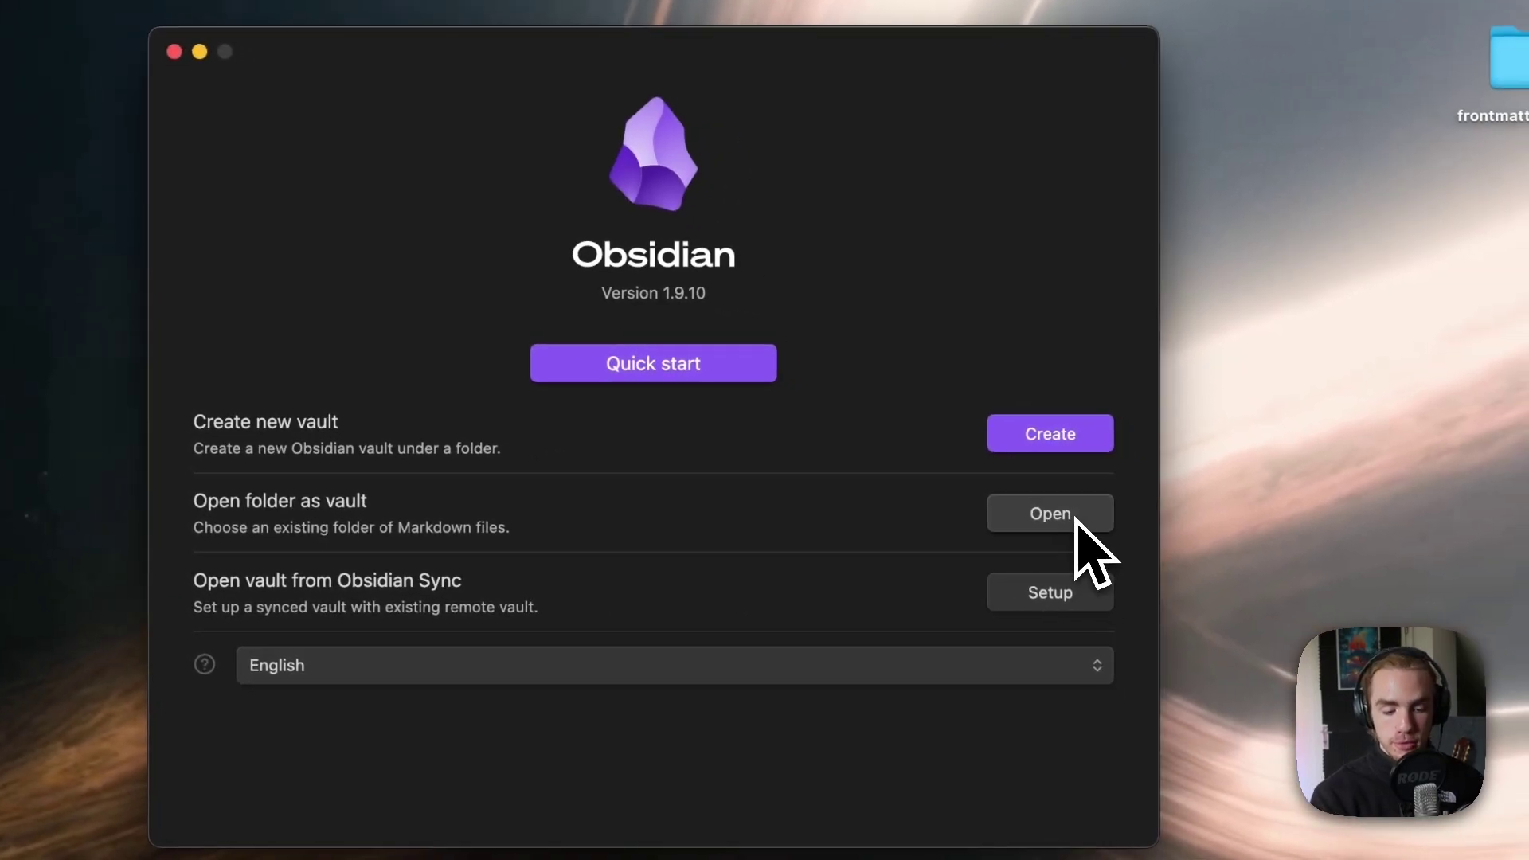
- Open the Time-Garden-Vault folder from the Tutorial folder as an Obsidian vault
left_click(1119, 530)
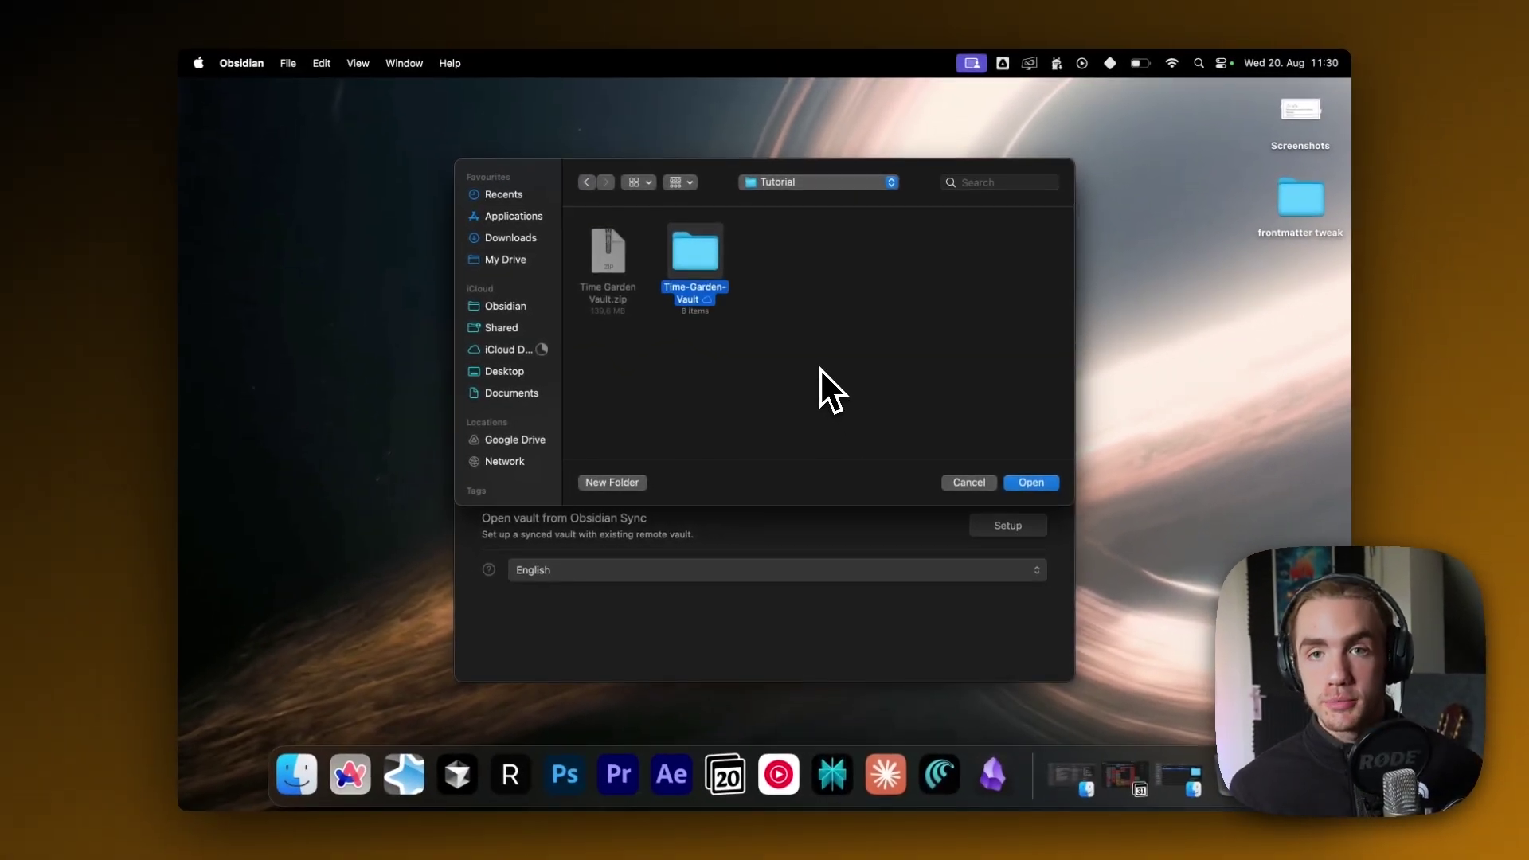
double_click(692, 256)
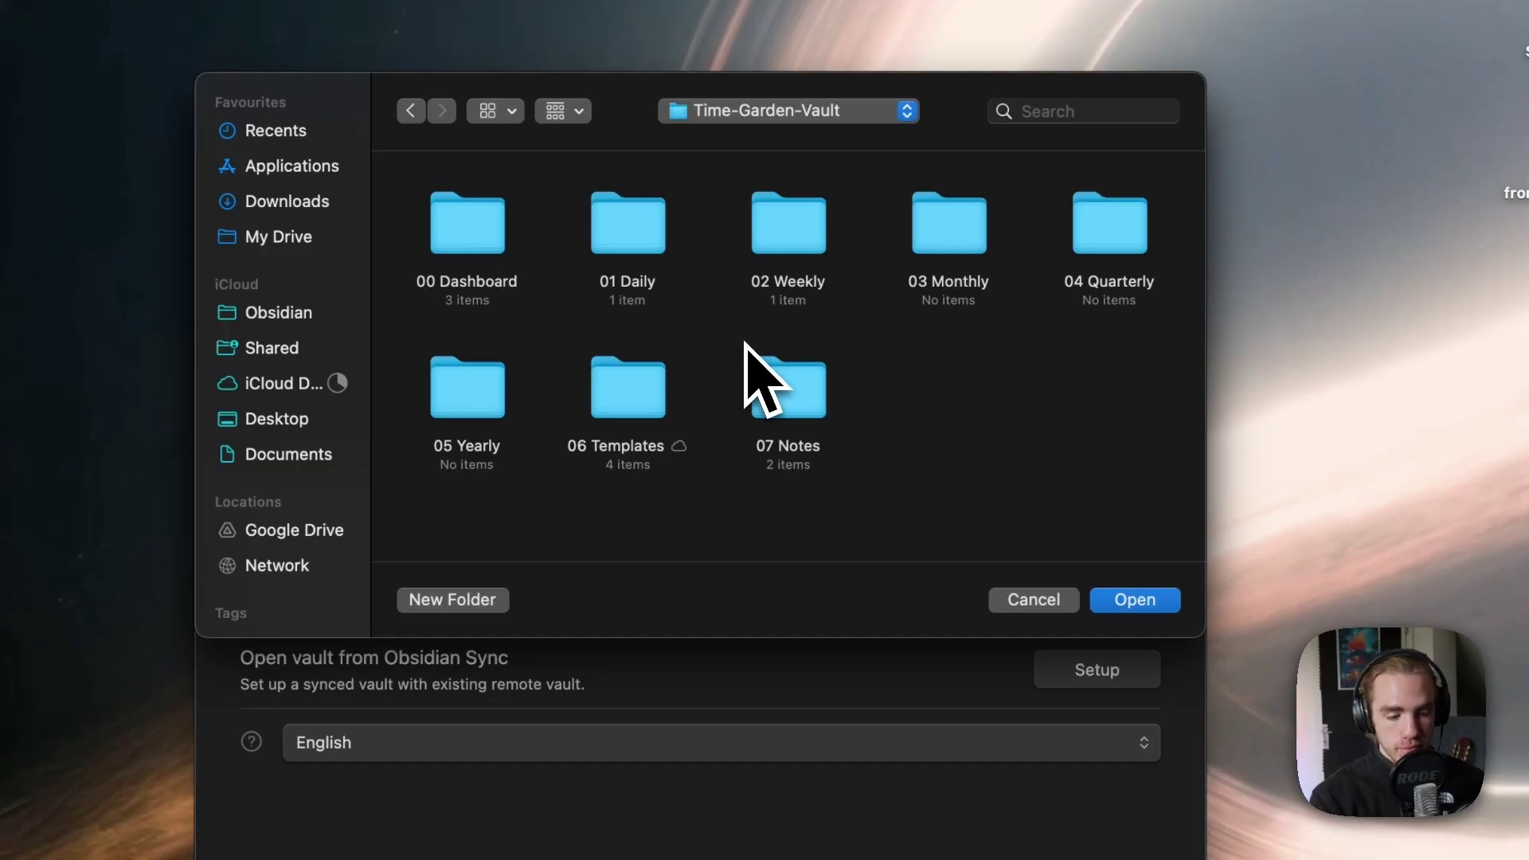
key("super+Up")
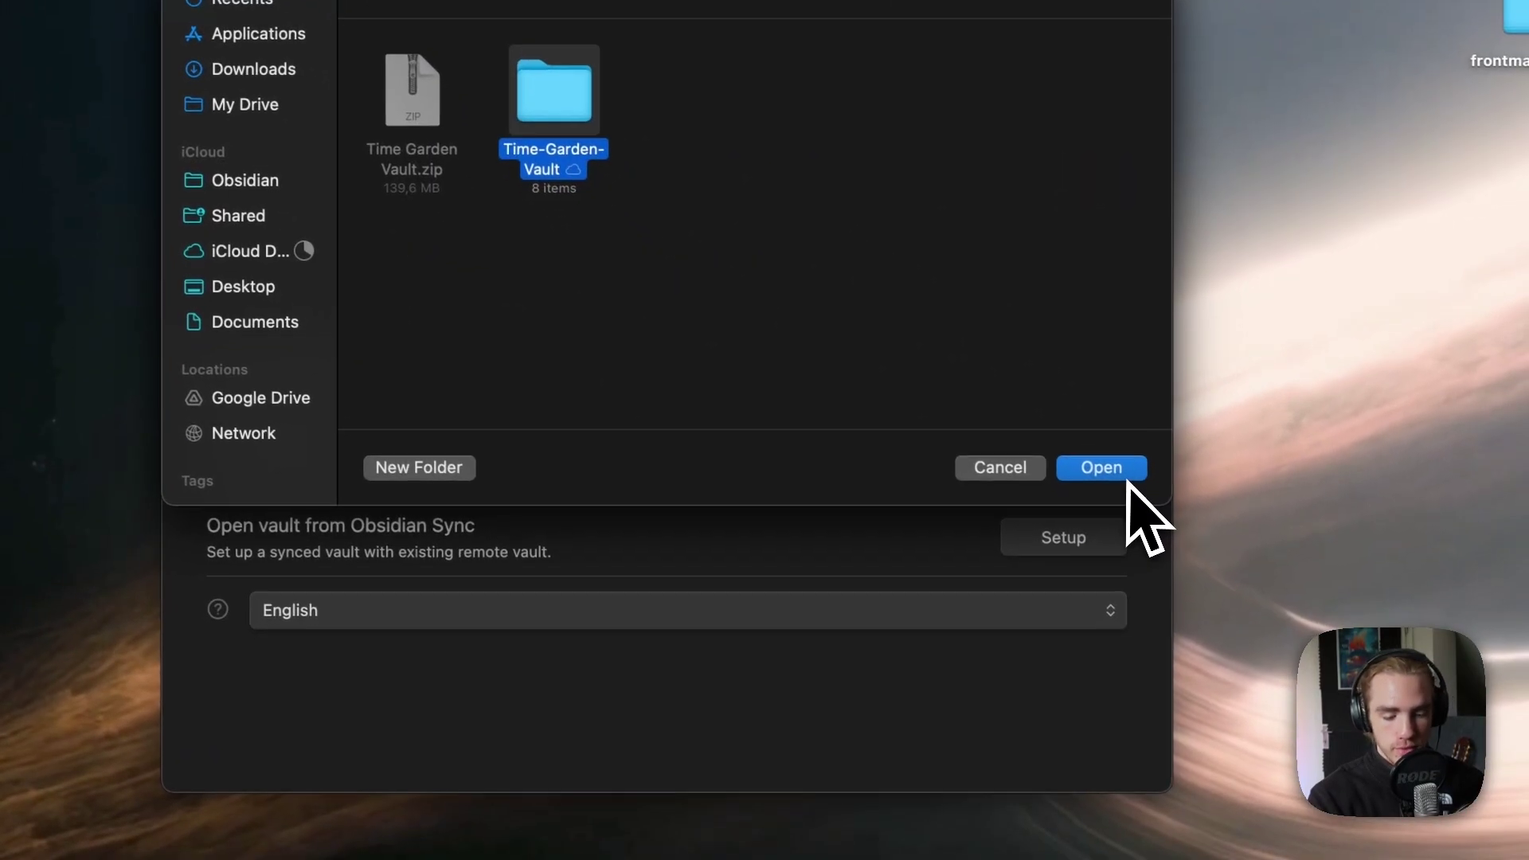
left_click(1139, 547)
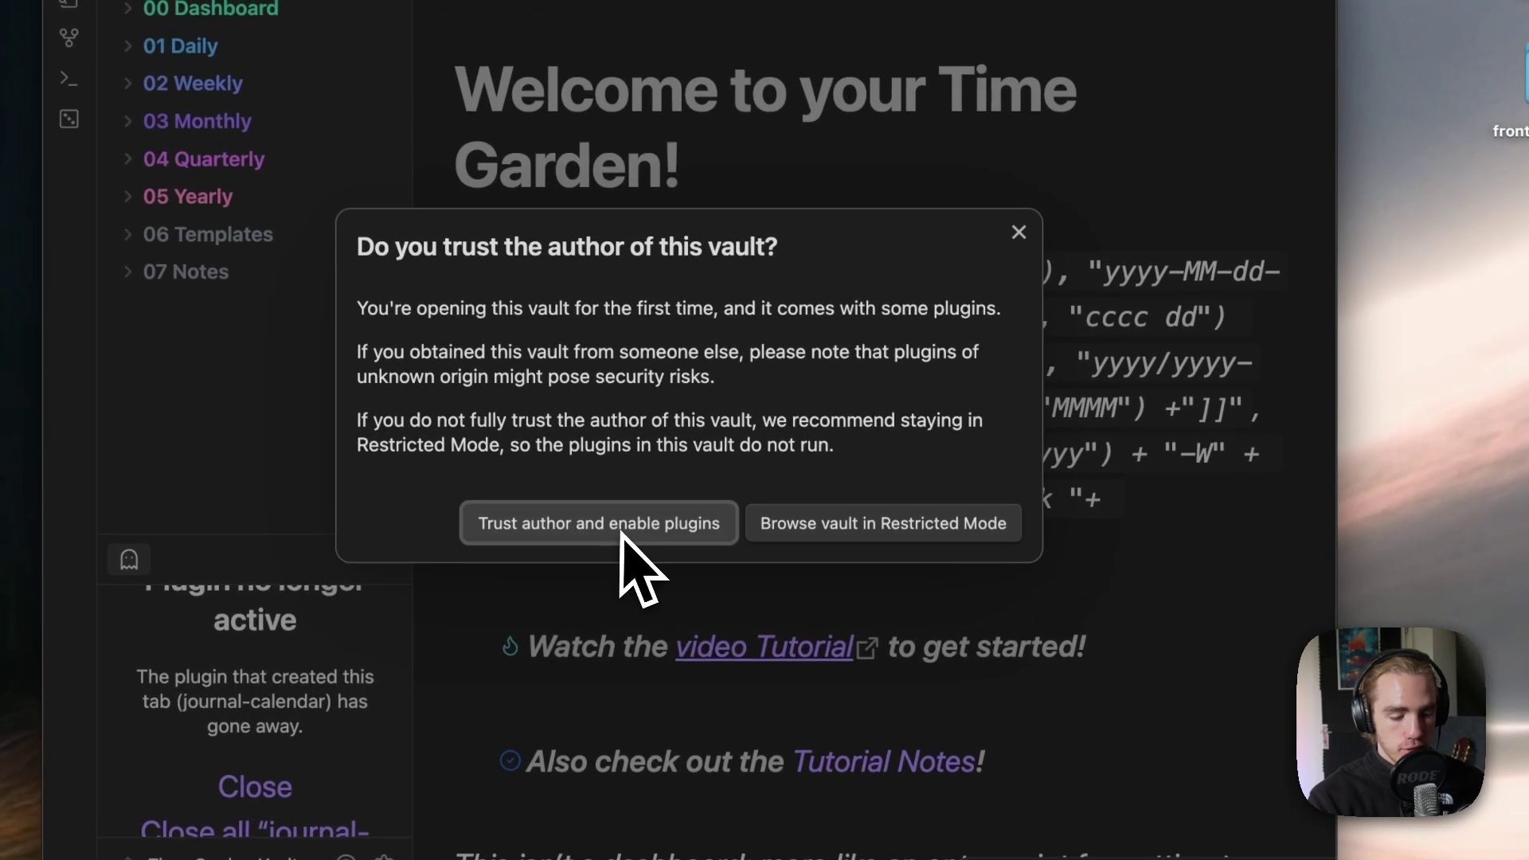
- Trust the author to enable the vault's plugins and continue with 'Start gardening!'
left_click(614, 536)
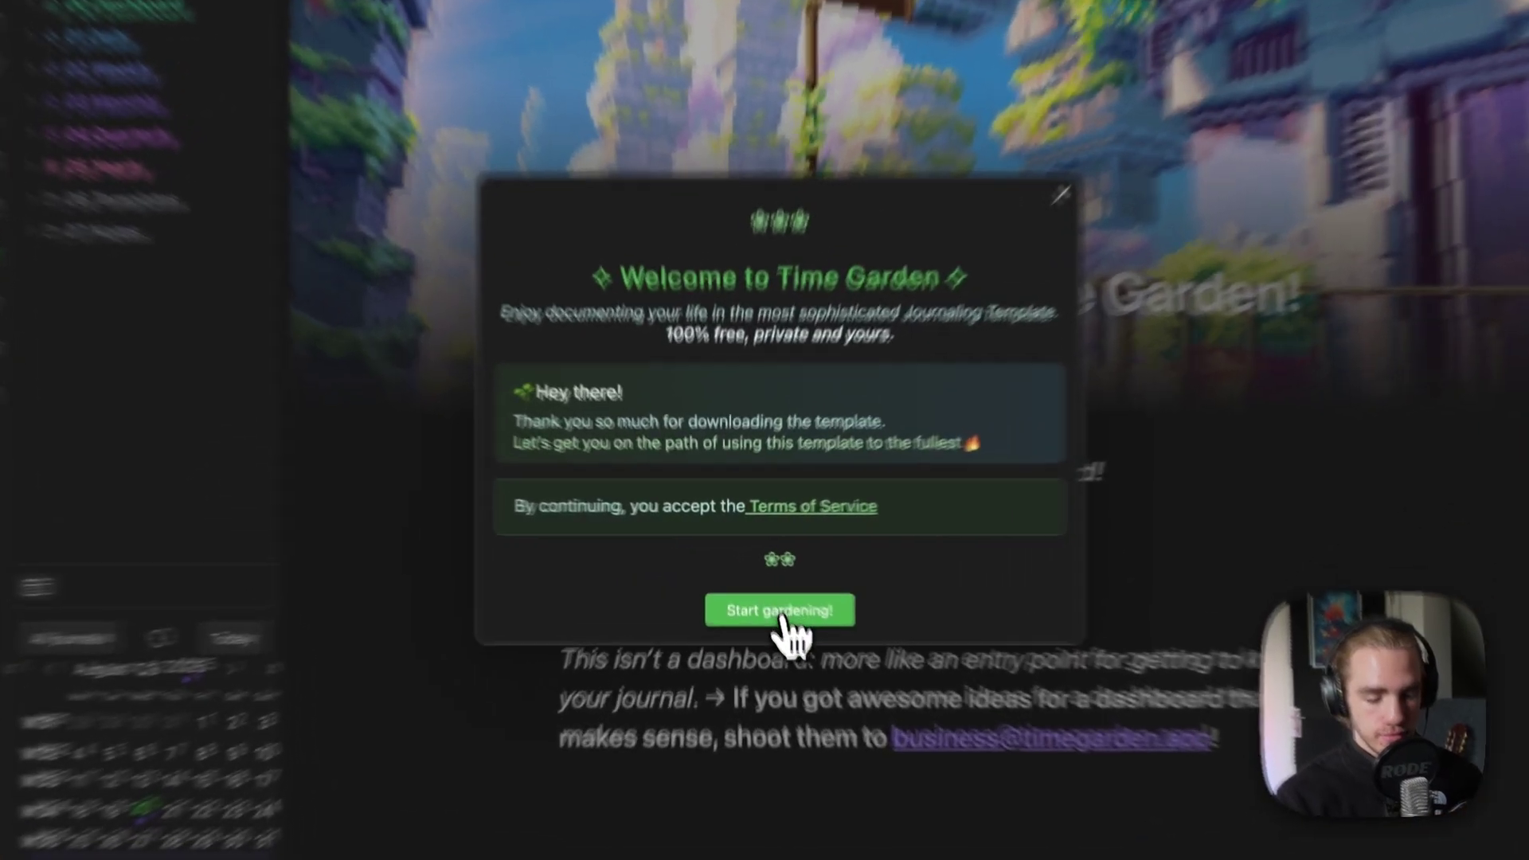
left_click(765, 588)
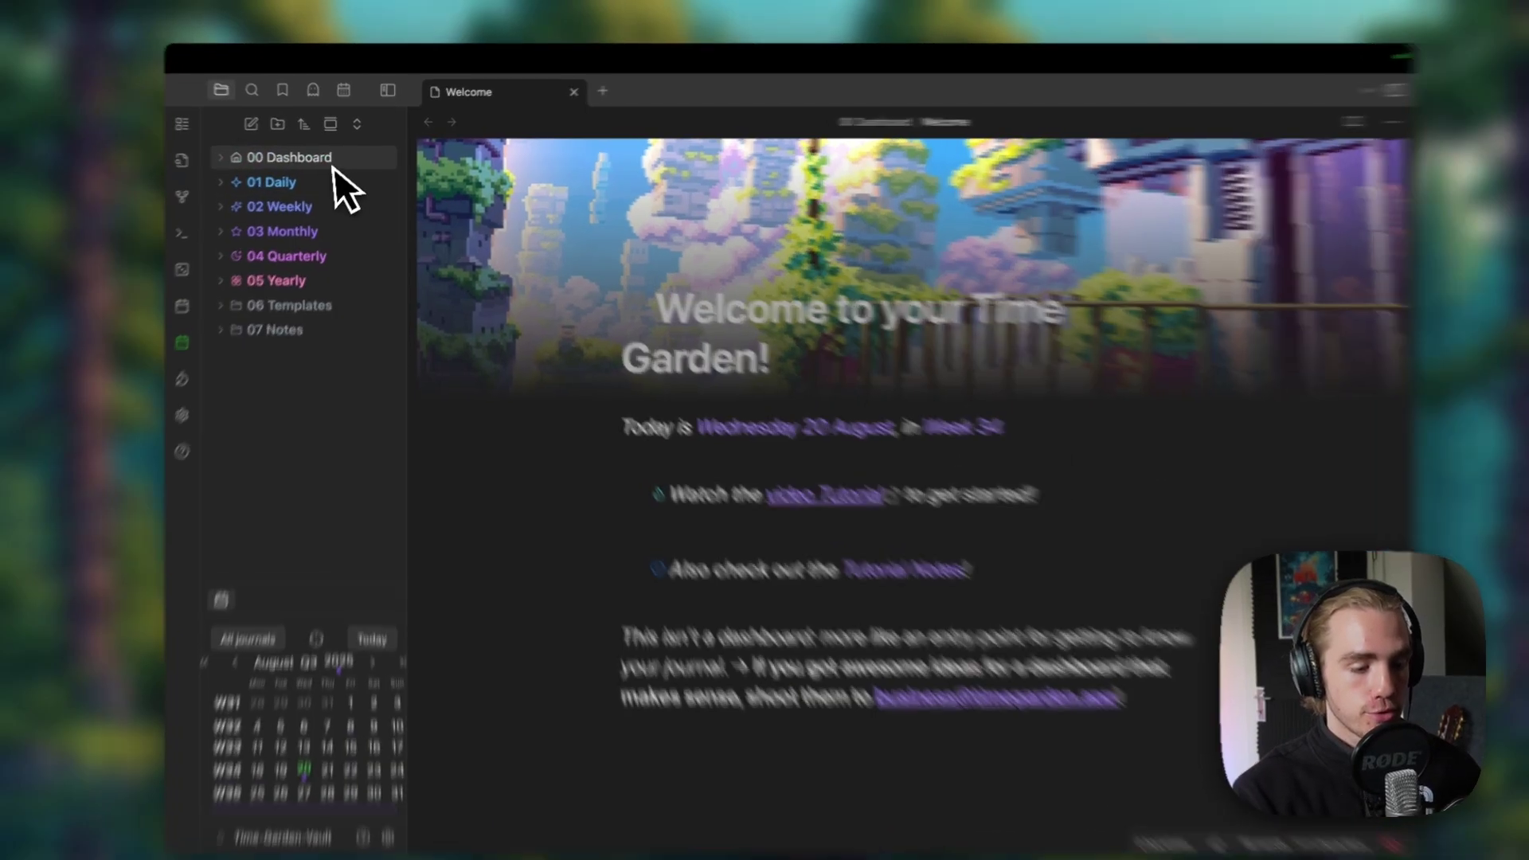
- Expand the 00 Dashboard folder in the file explorer
left_click(326, 157)
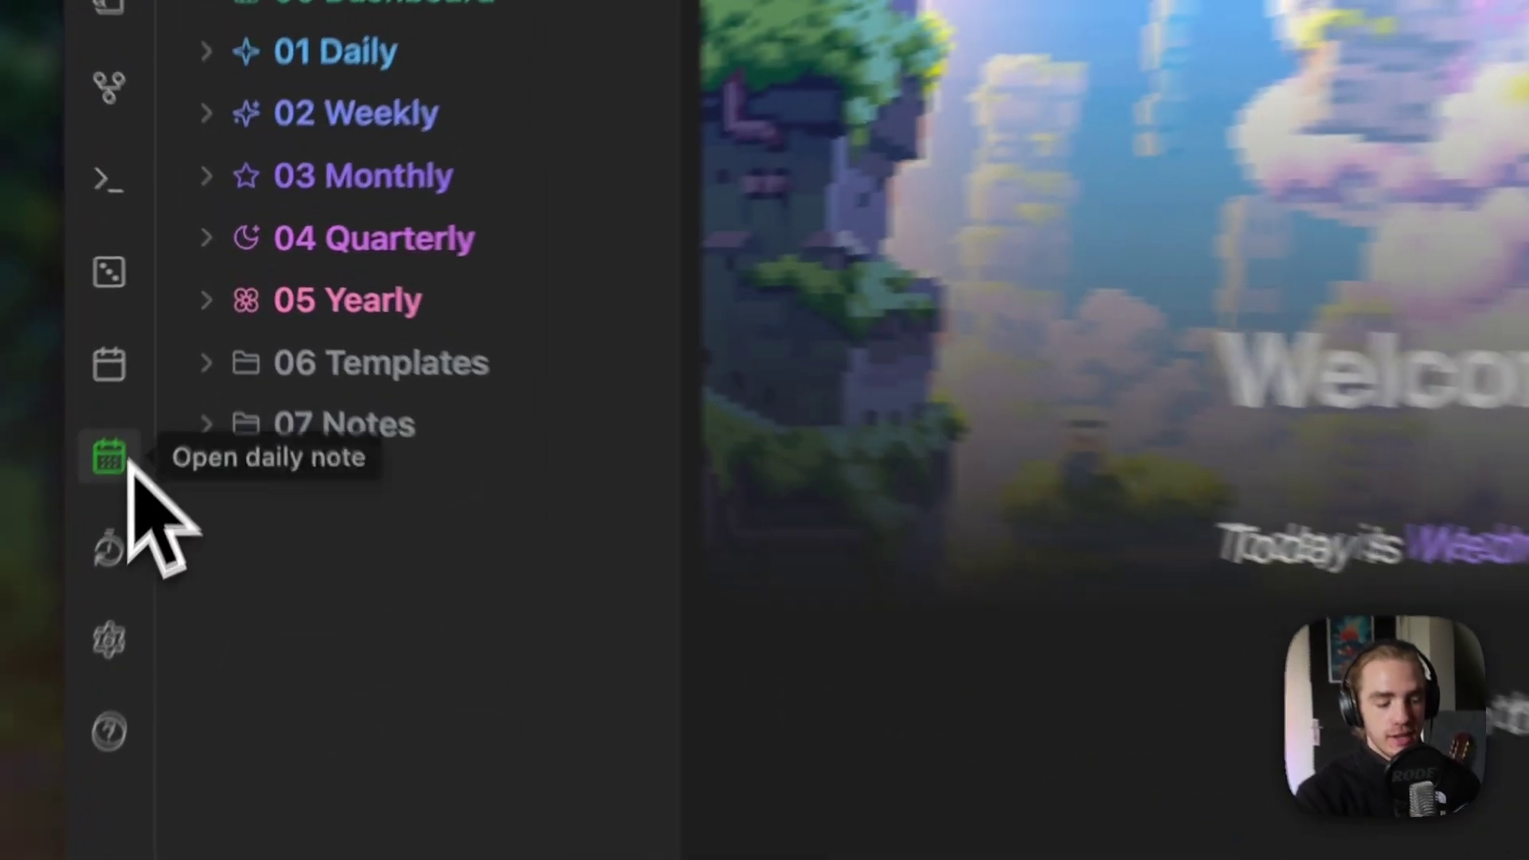
- Open today's August 20 daily note, step back to August 18, then forward to Thursday, August 21
left_click(196, 332)
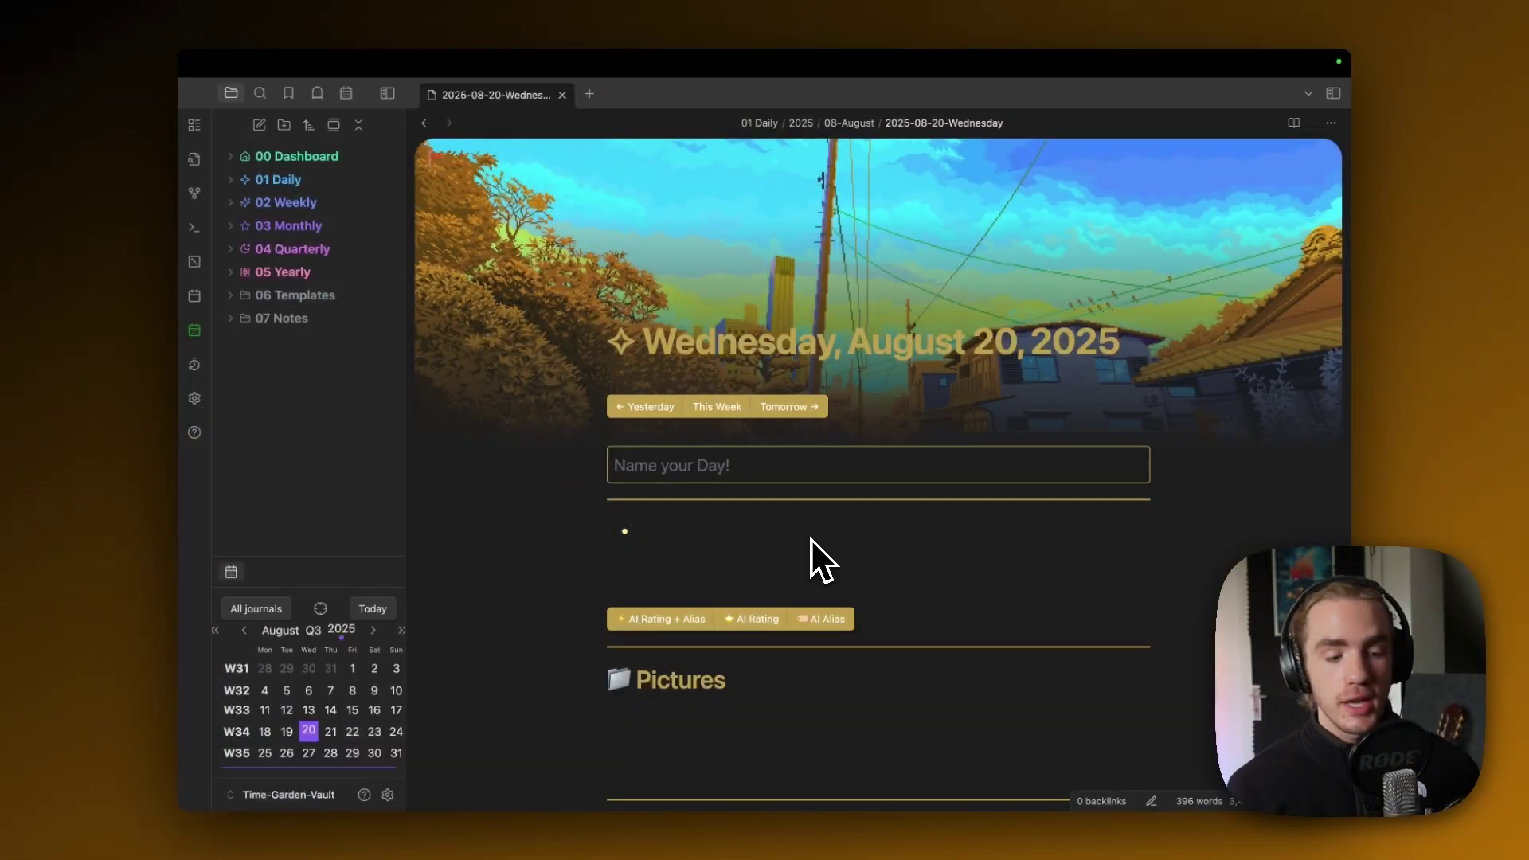
left_click(652, 409)
left_click(664, 408)
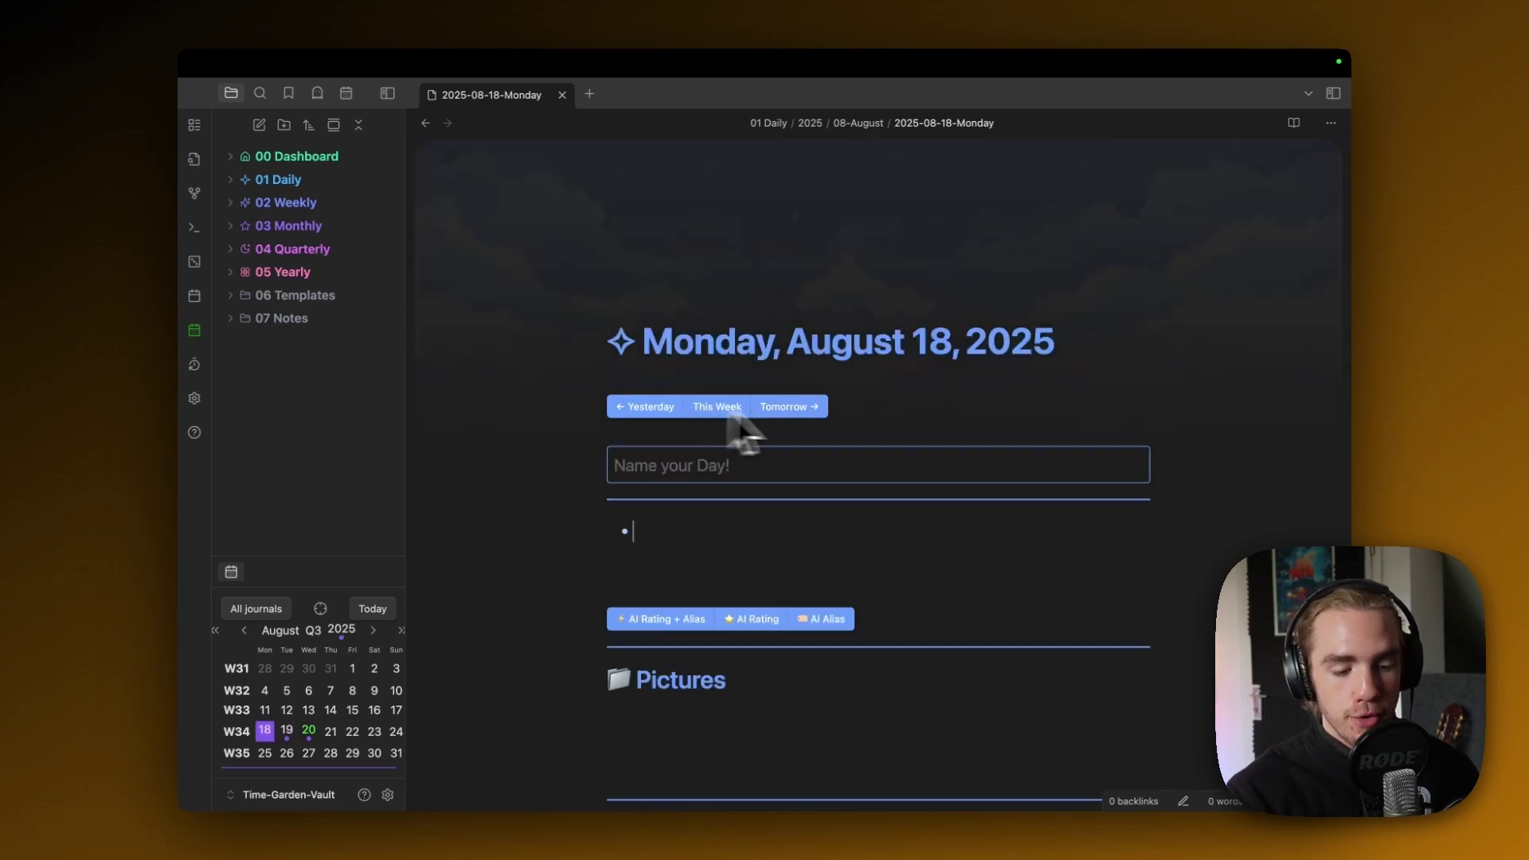
left_click(800, 404)
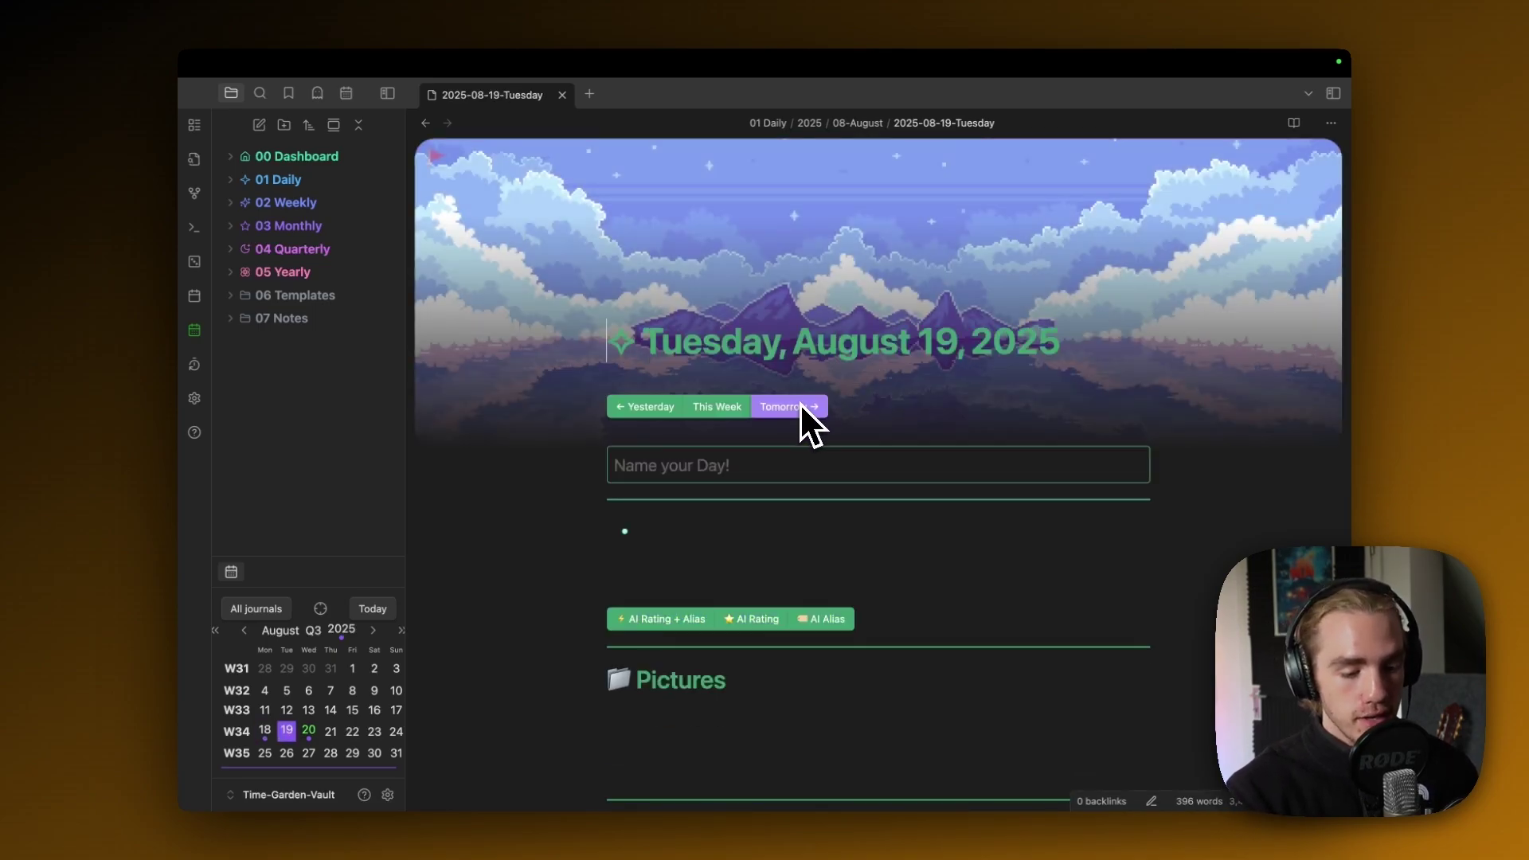
left_click(795, 411)
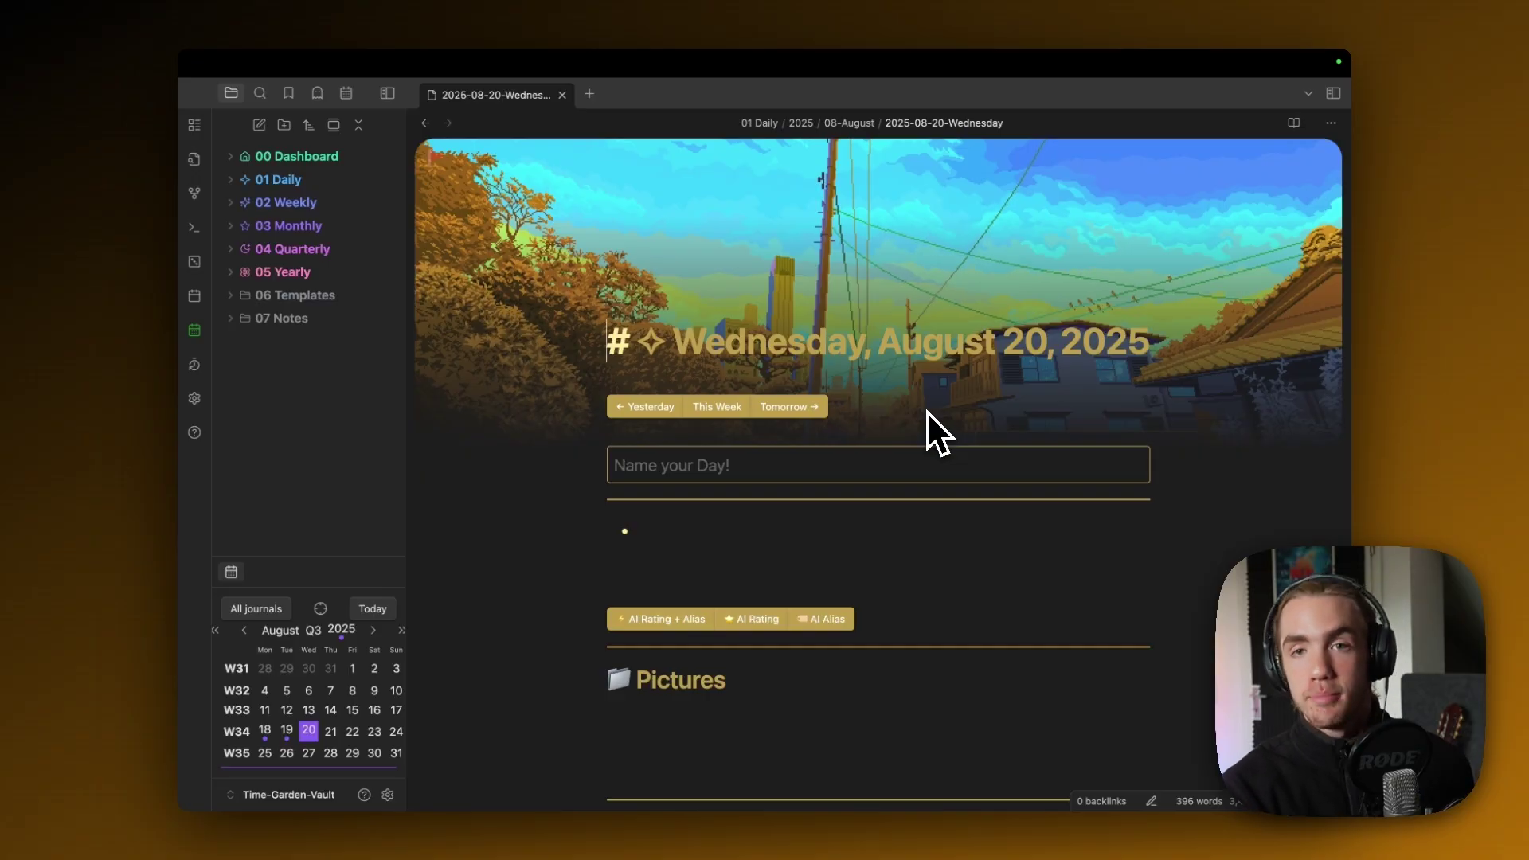
left_click(811, 532)
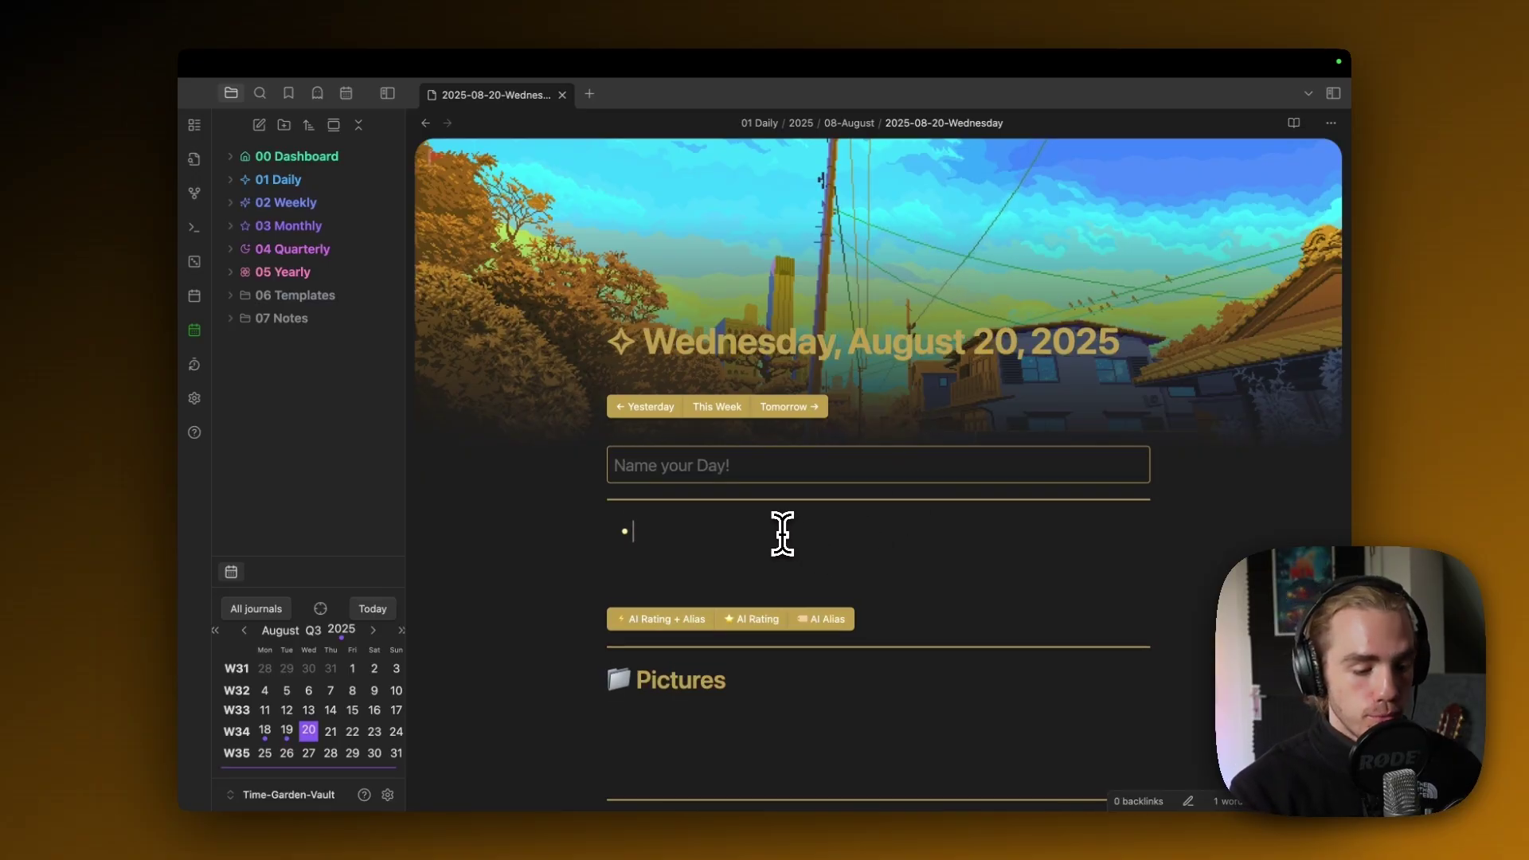
left_click(801, 411)
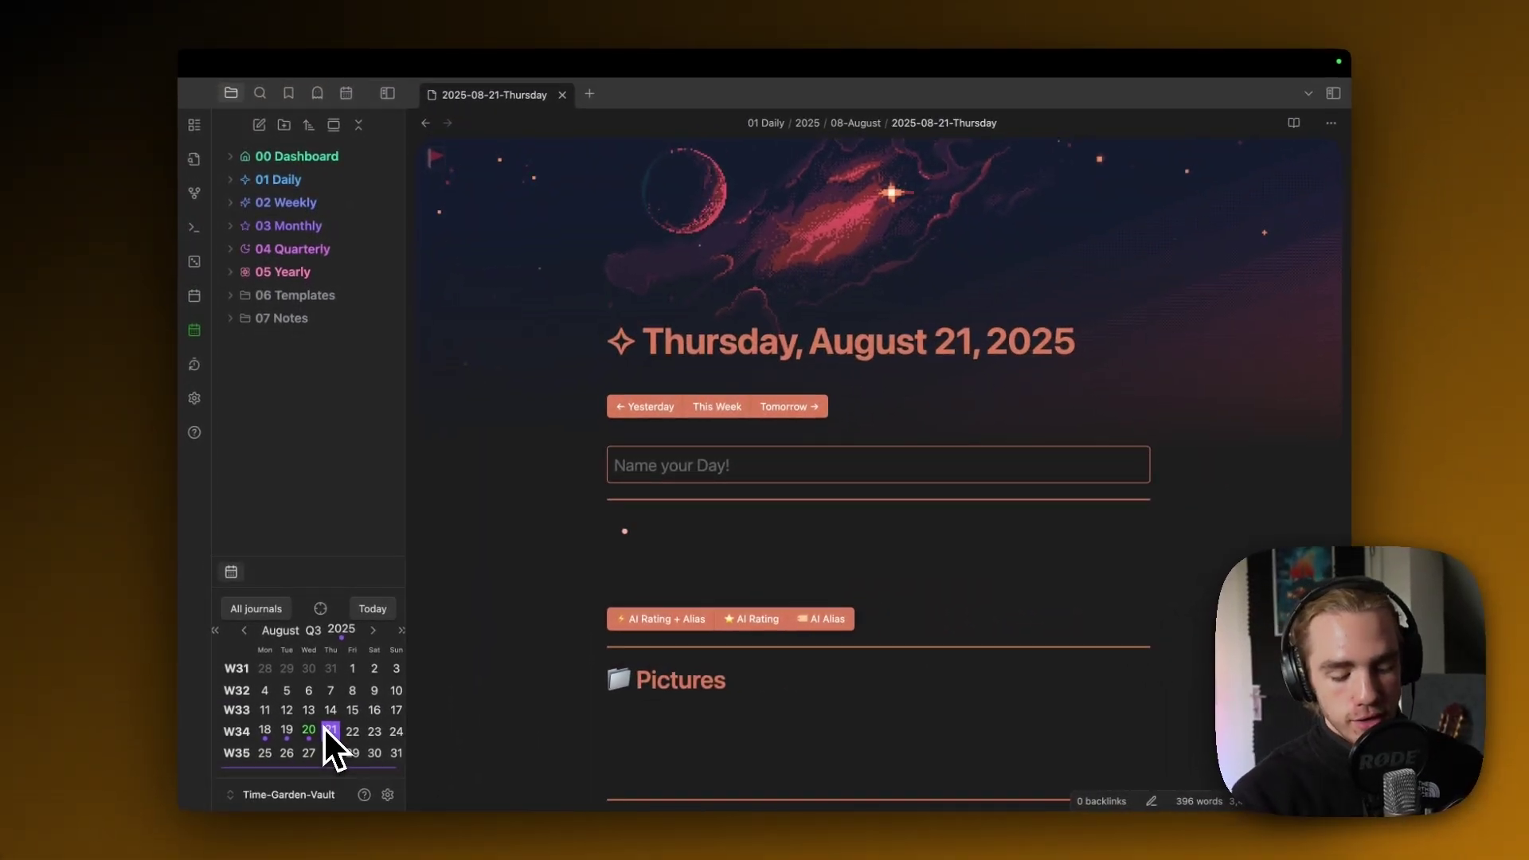
- Run 'Journals: Open calendar' from the command palette
key("super+p")
type("open ")
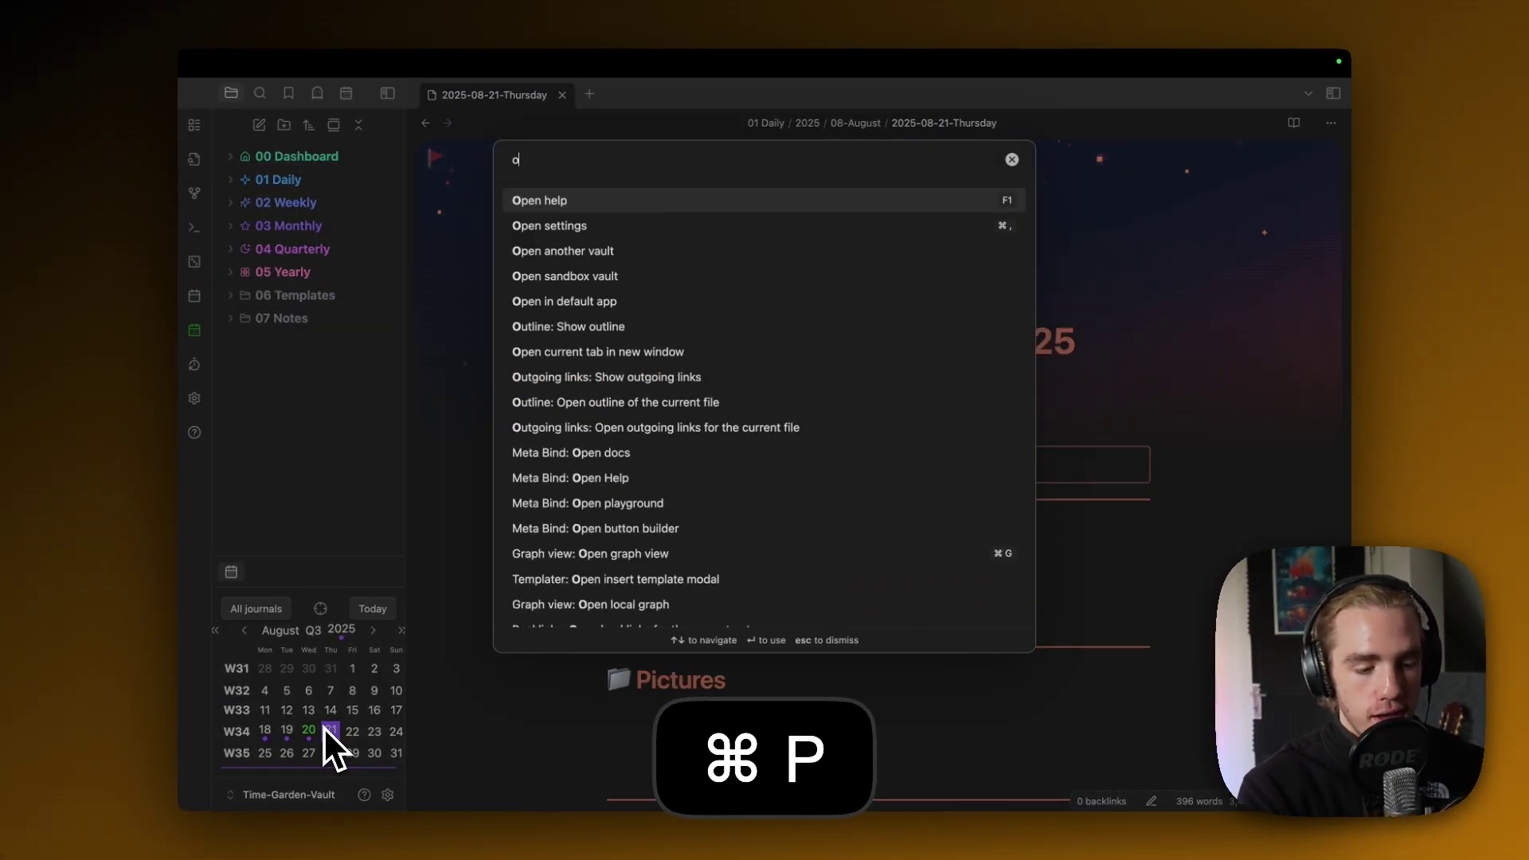
type("calen")
key("Return")
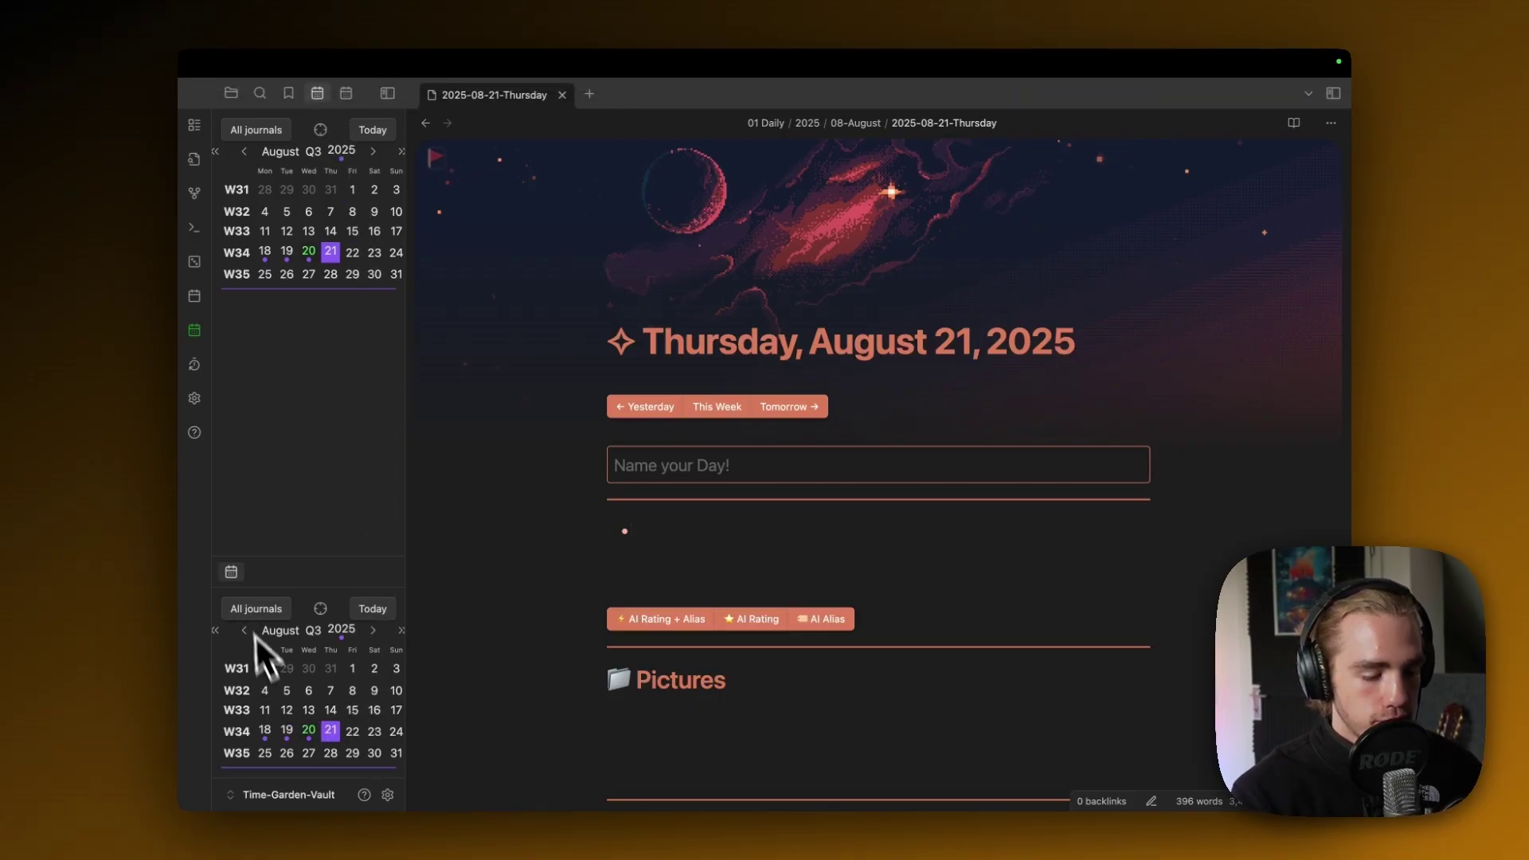
- Dock the calendar in the lower sidebar below a taller file list and open August 20
left_click(297, 585)
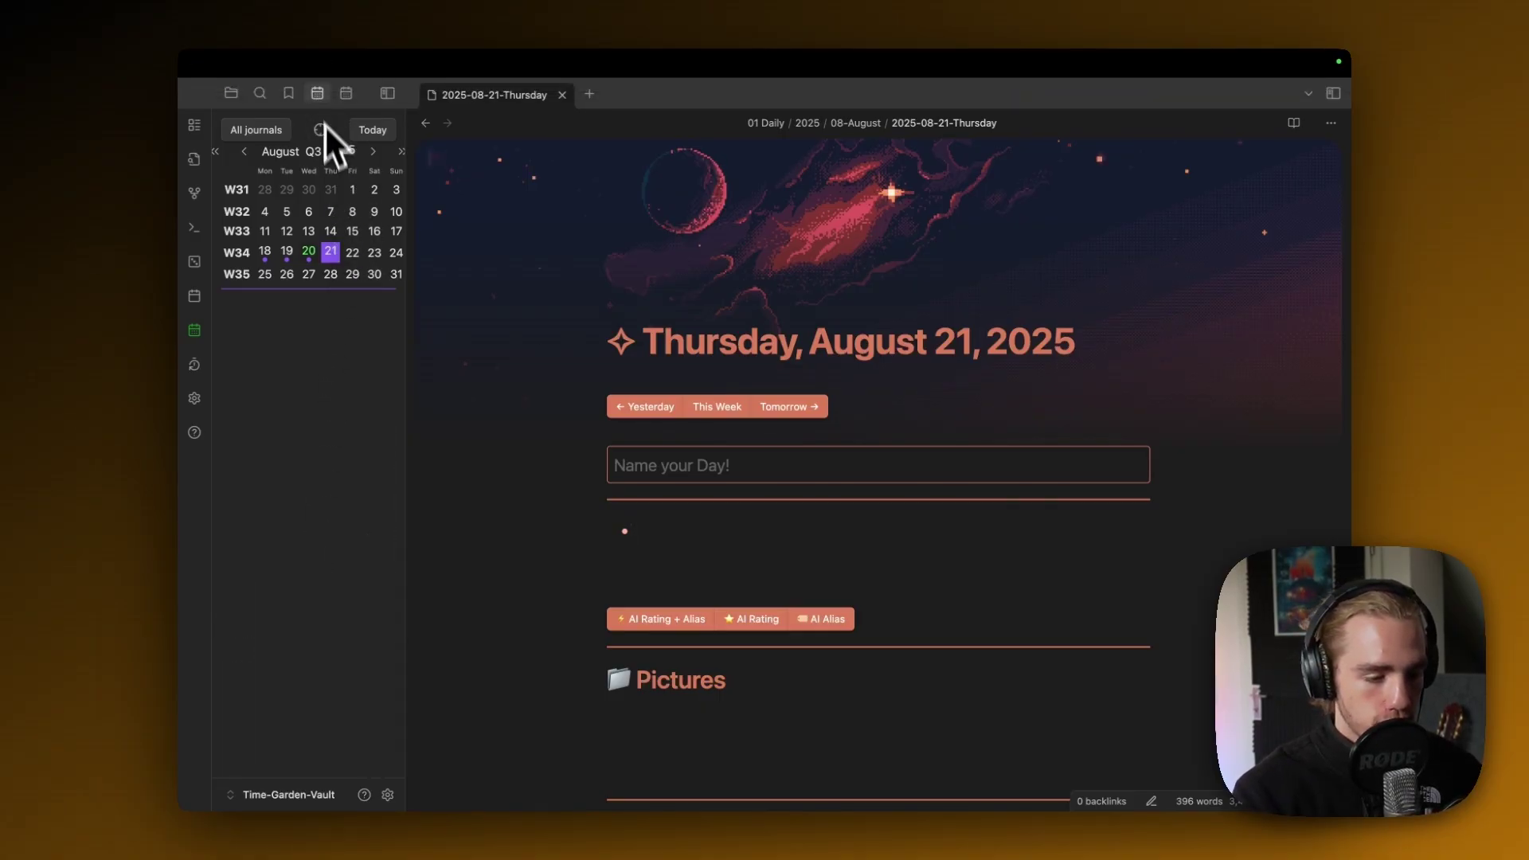
left_click_drag(317, 93, 299, 643)
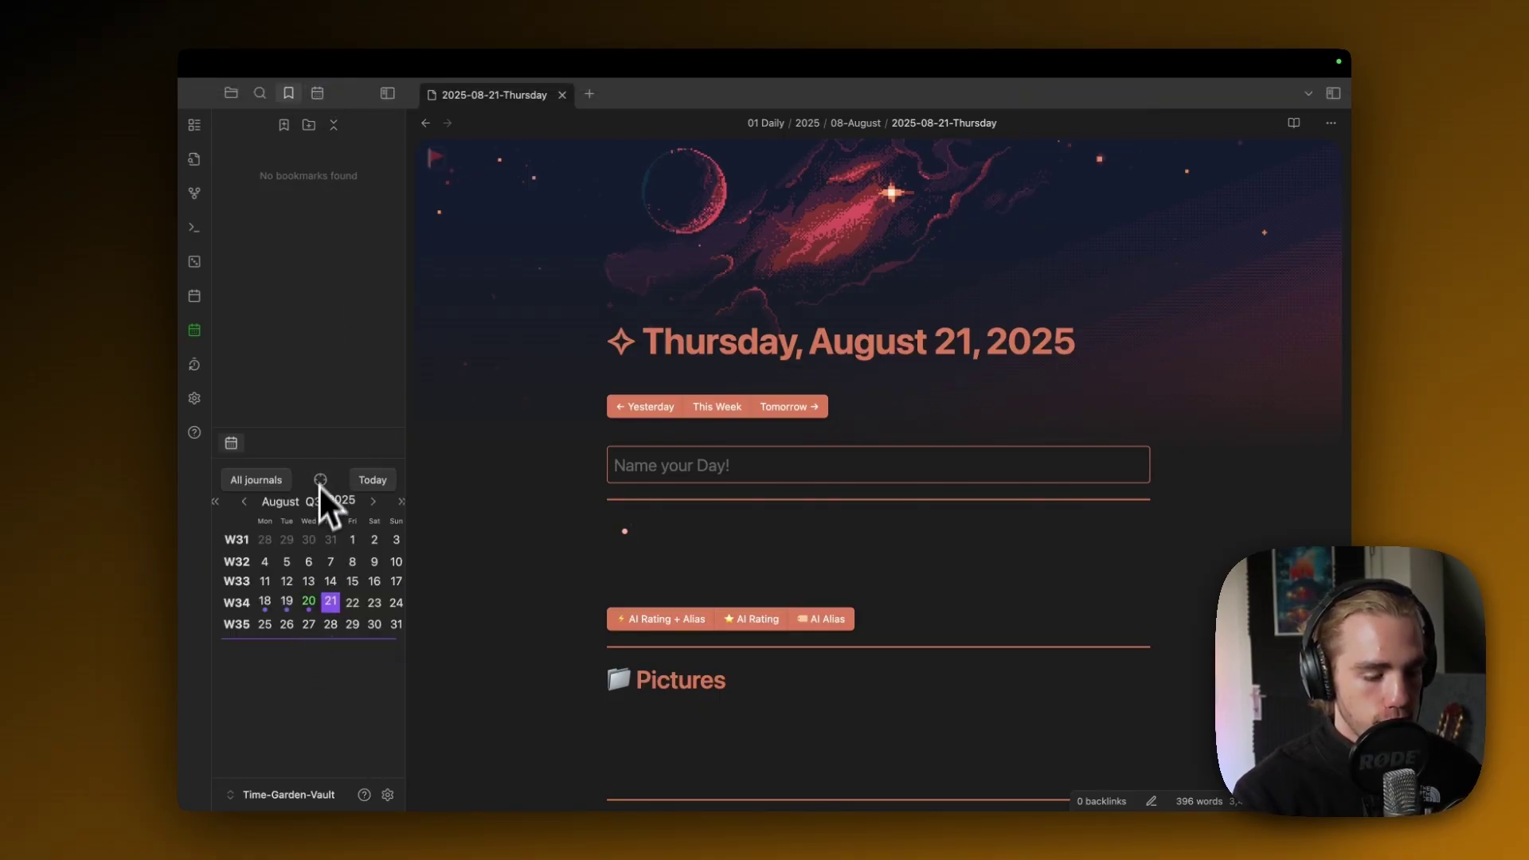
left_click_drag(305, 427, 300, 562)
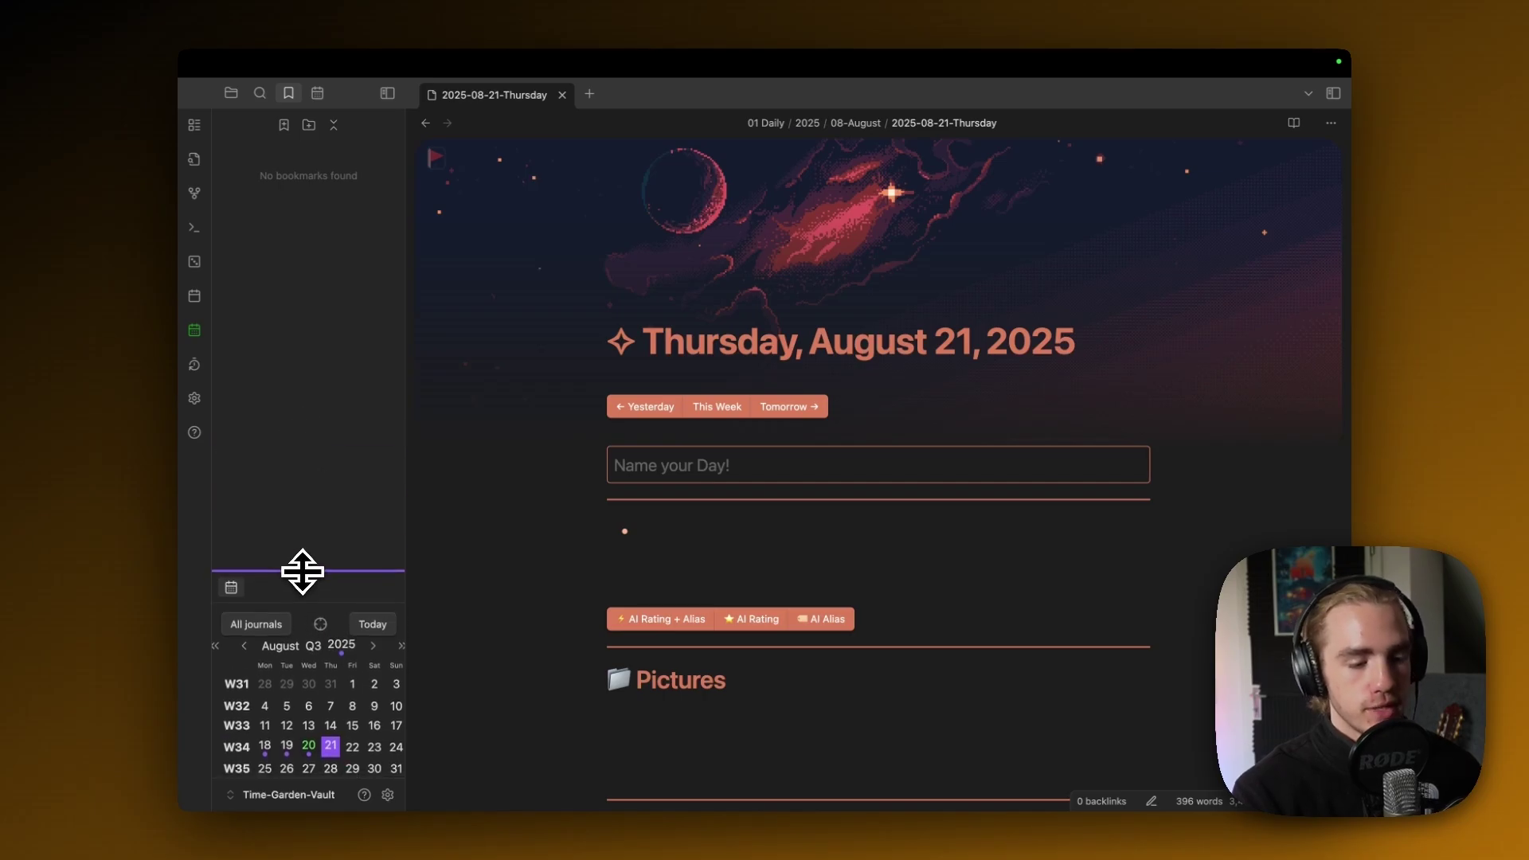
left_click(309, 733)
- Open the August 22 and 23 notes, then page the calendar to July 2024 and back to August 2025
left_click(353, 736)
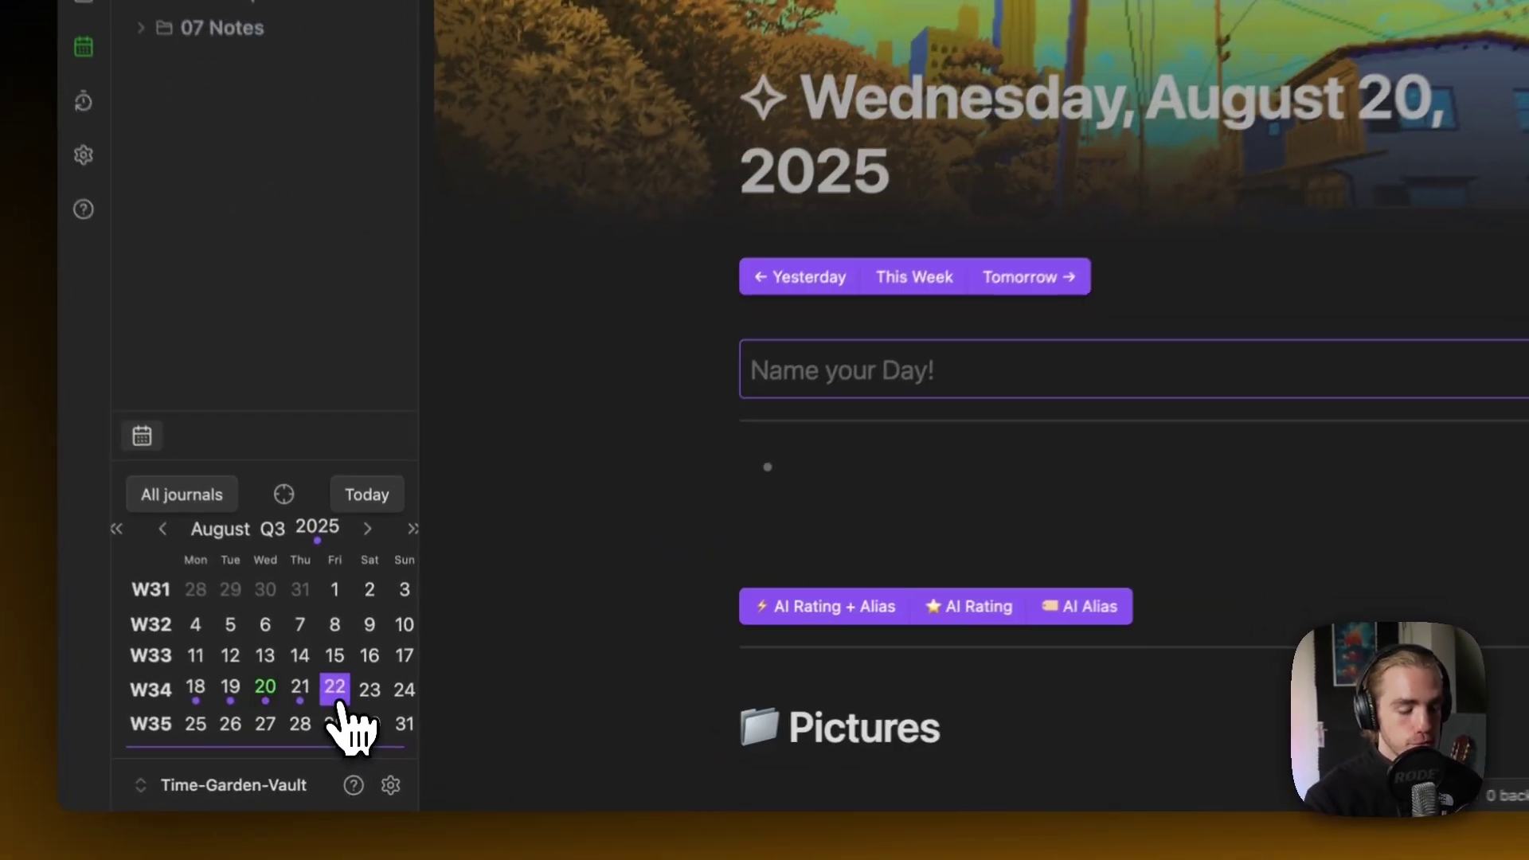
left_click(374, 736)
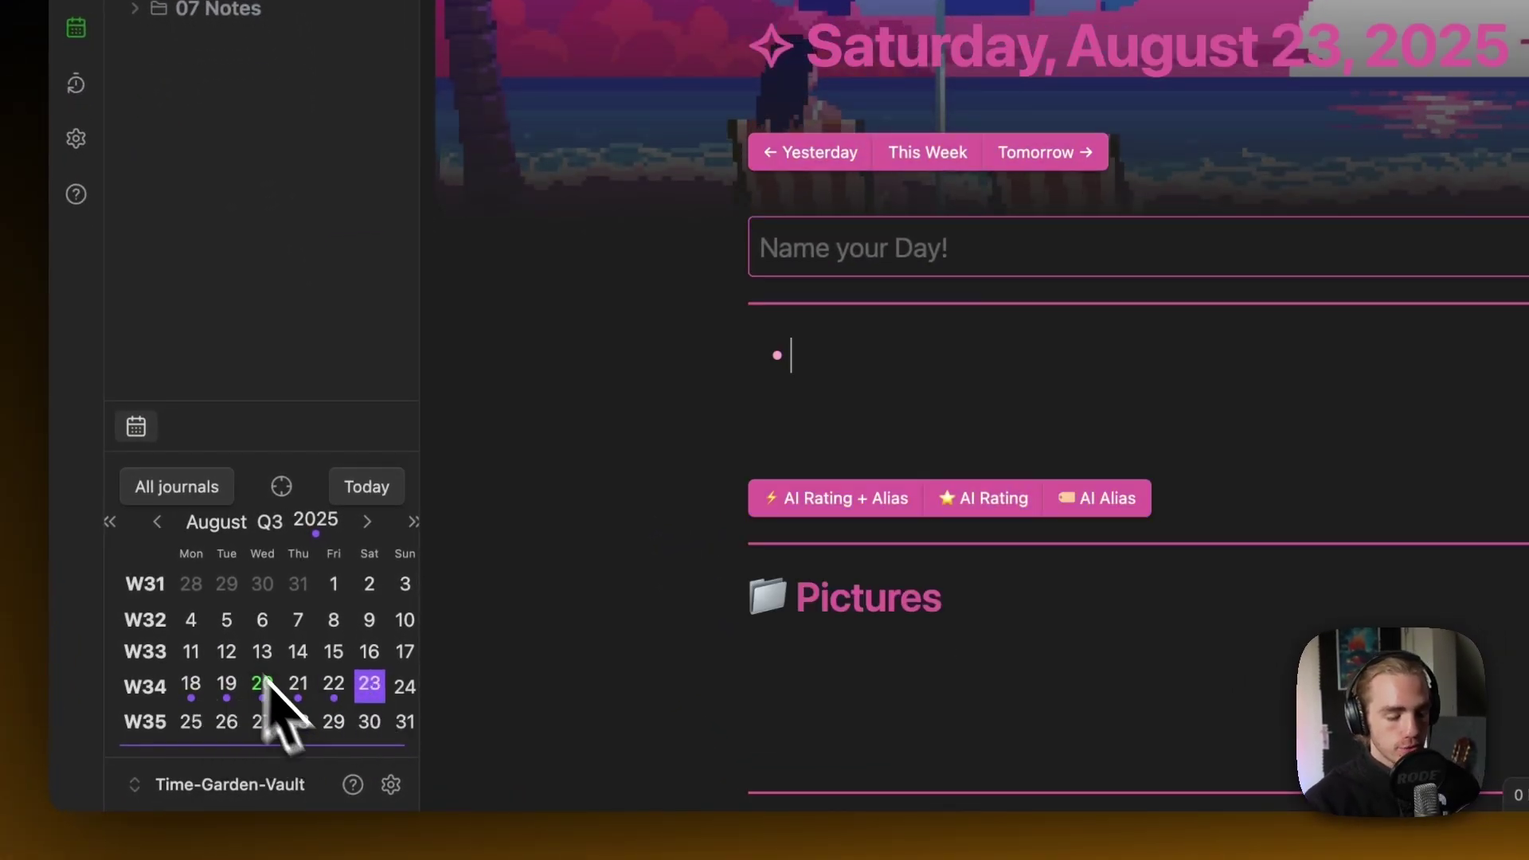
left_click(158, 523)
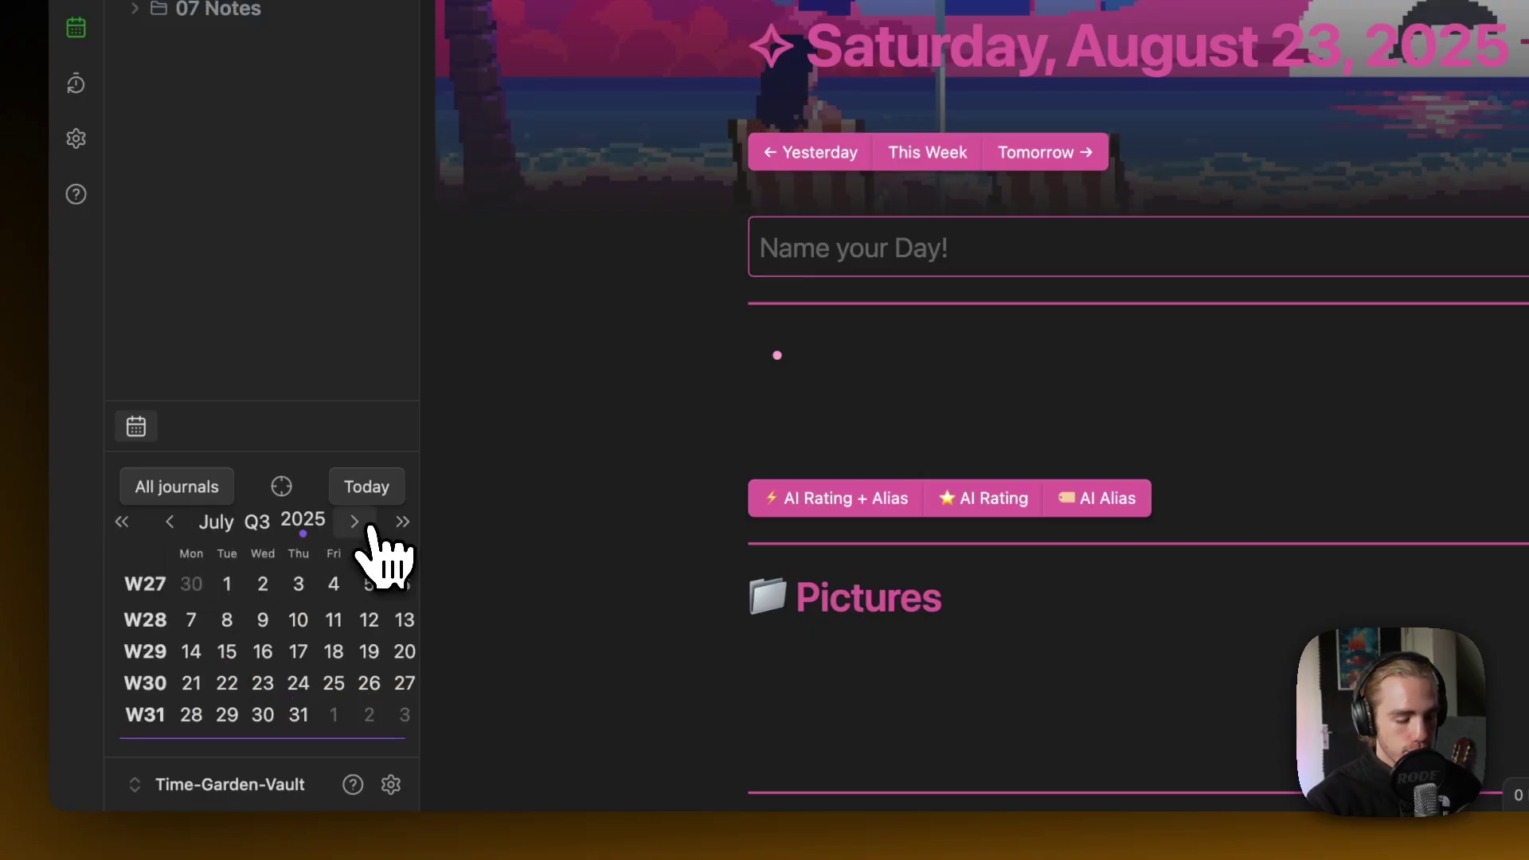
left_click(121, 523)
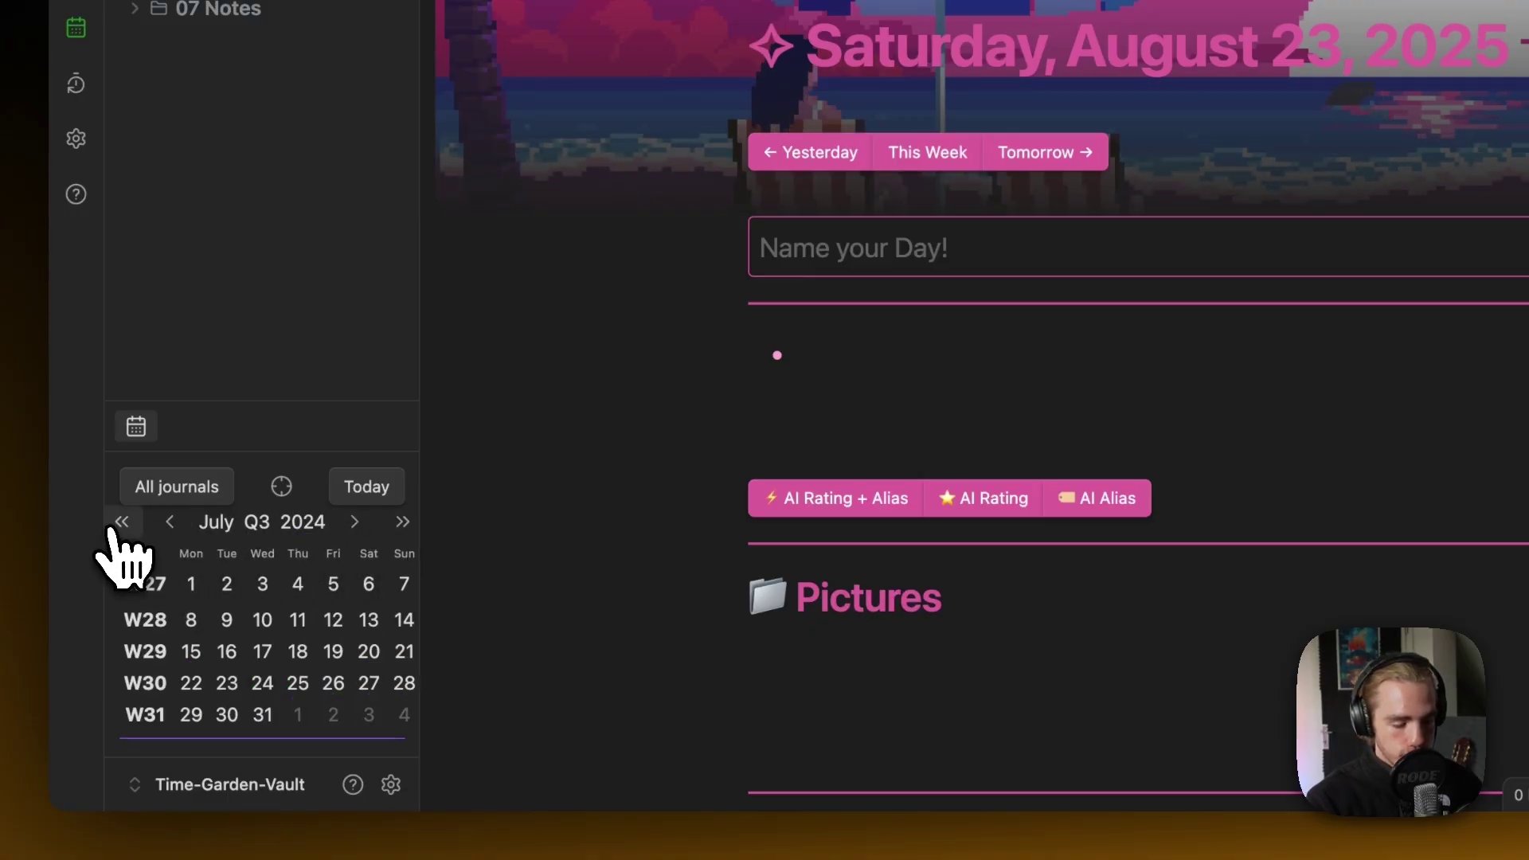
left_click(402, 523)
left_click(366, 523)
- Open the 2025-W34 weekly note via August 20 and scroll through its Ratings section
left_click(262, 684)
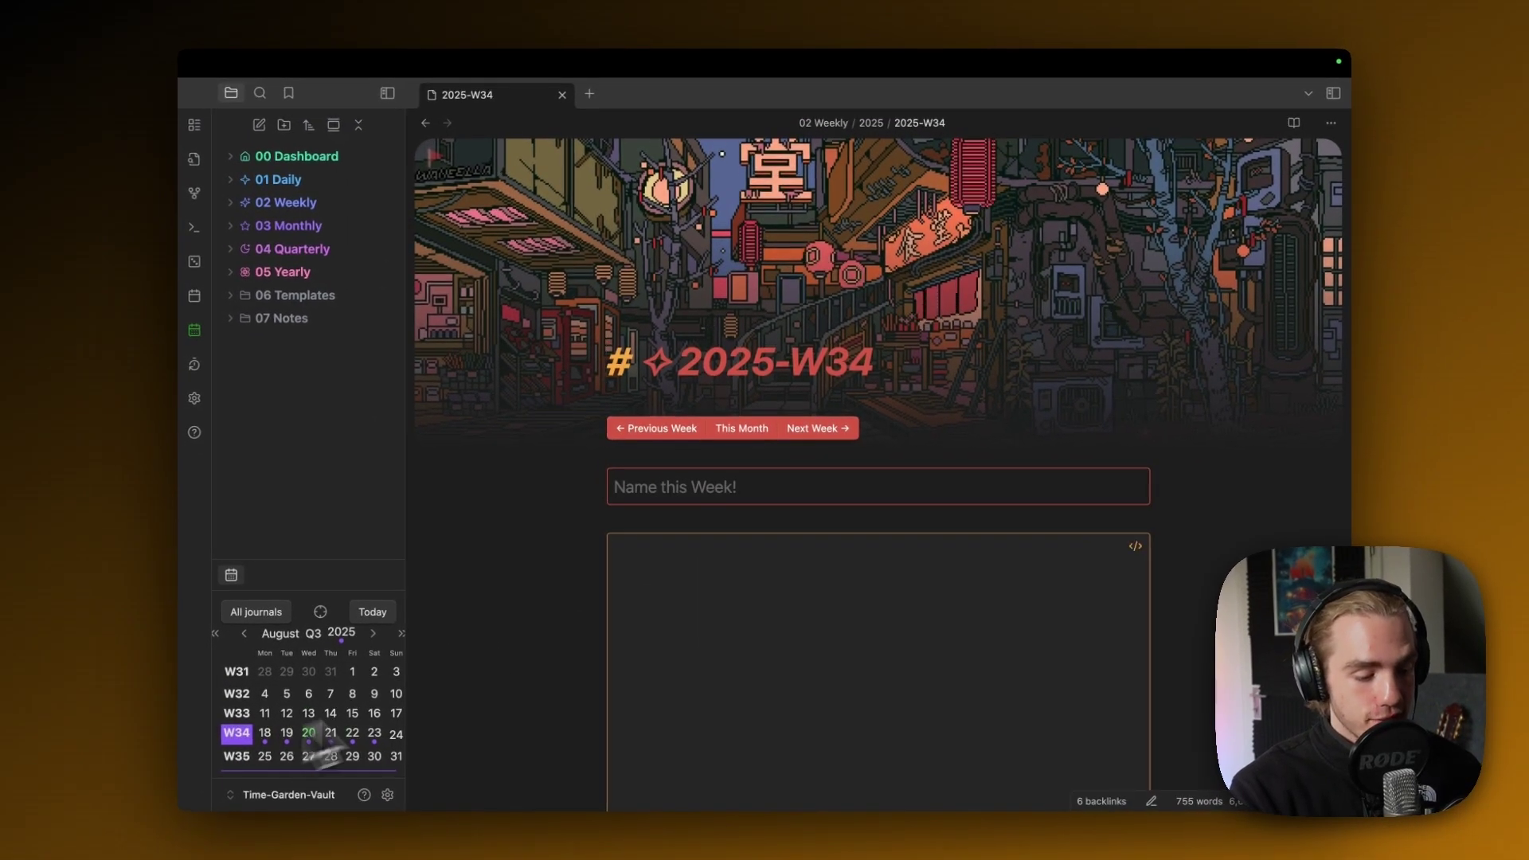
scroll(912, 552, "down", 4)
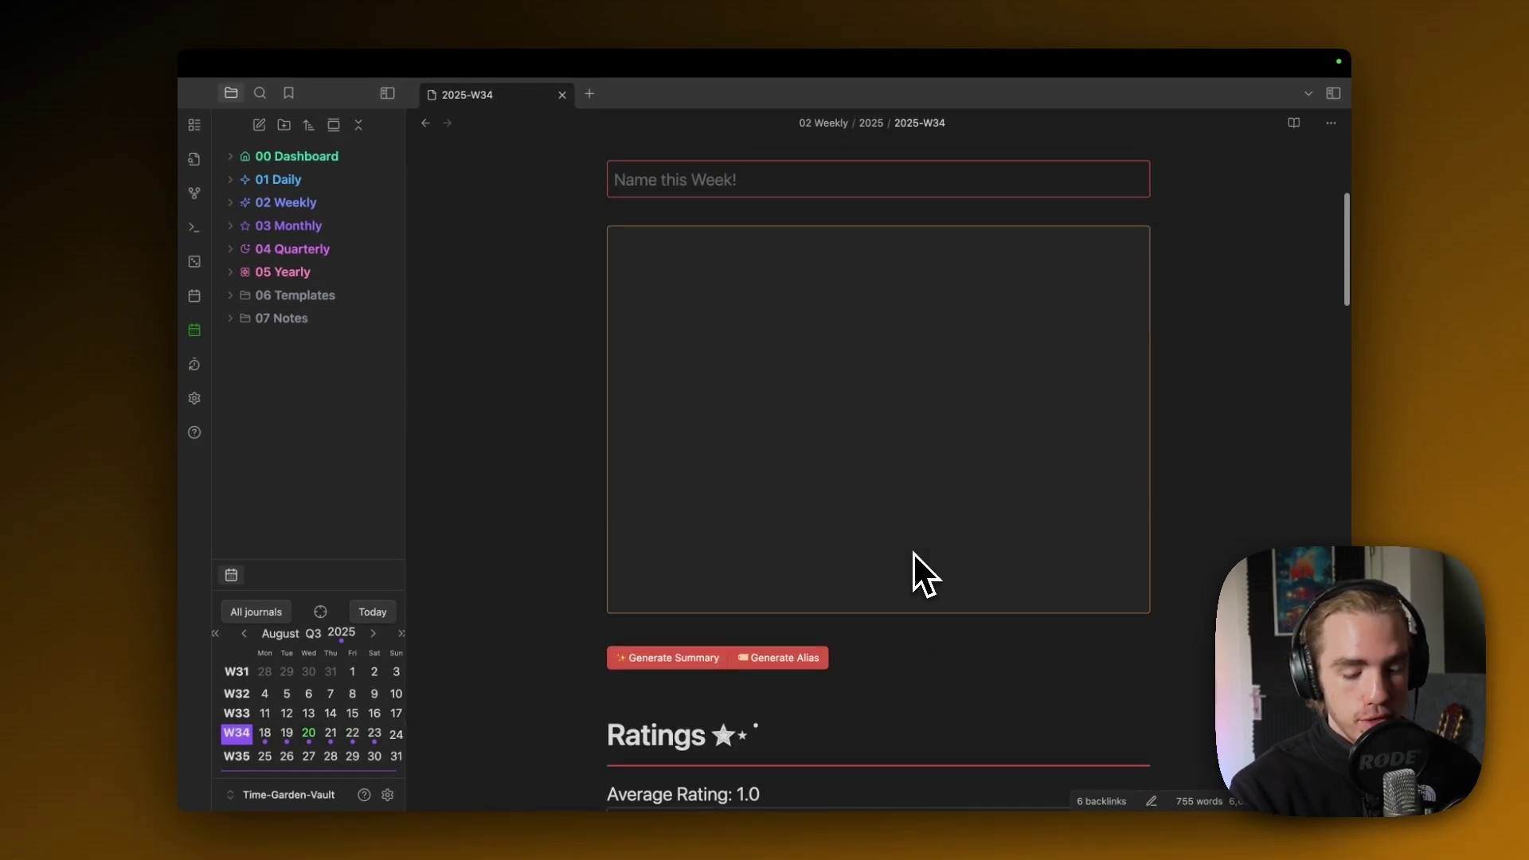
scroll(916, 551, "up", 4)
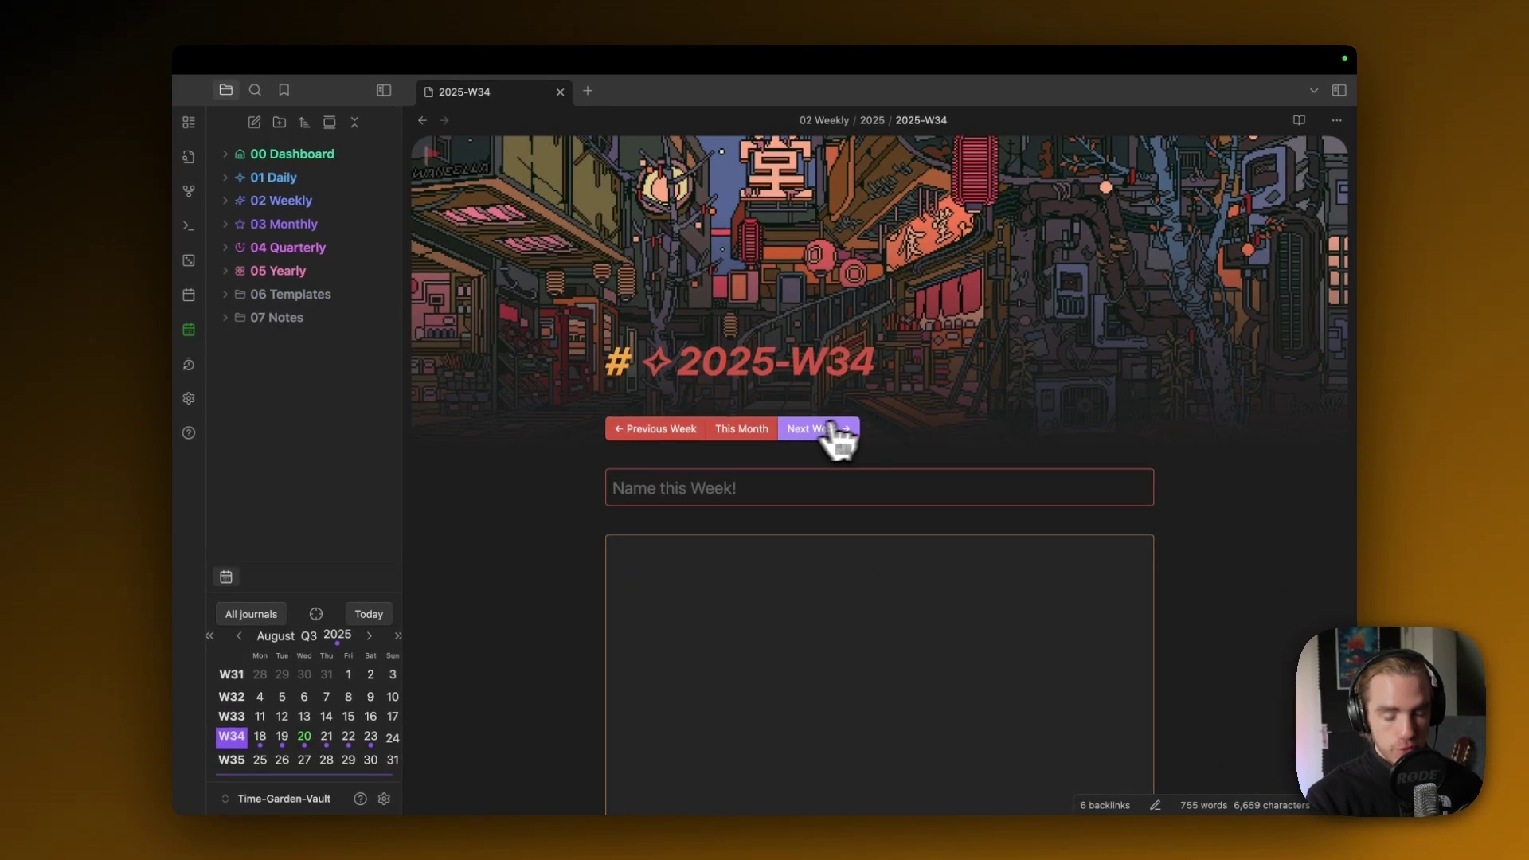
- Move from the August 2025 monthly note to the 2025-Q3 quarterly note, then the 2025 yearly note
left_click(753, 431)
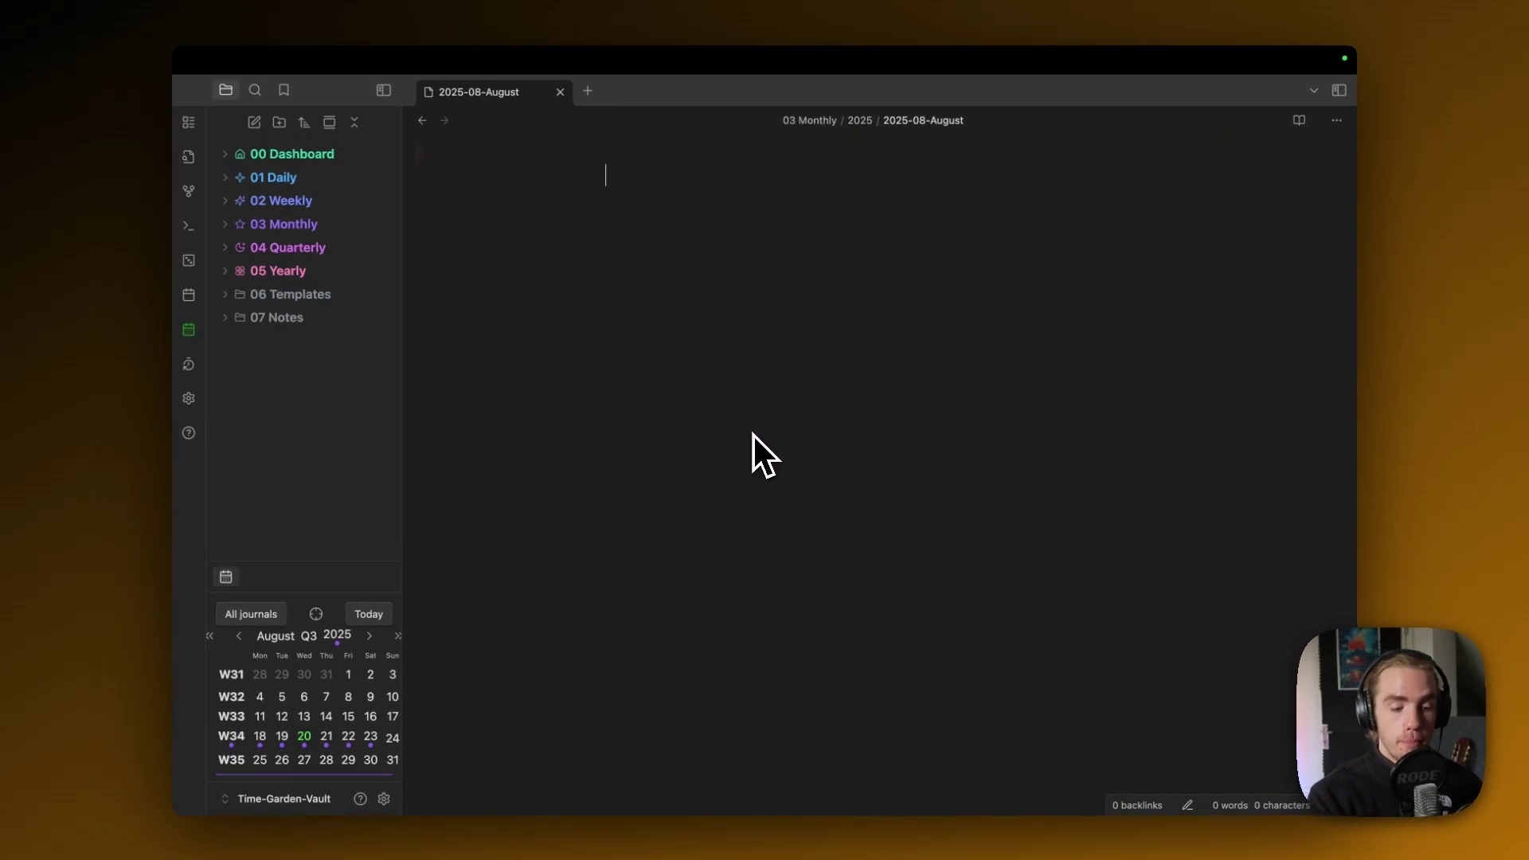
left_click(749, 412)
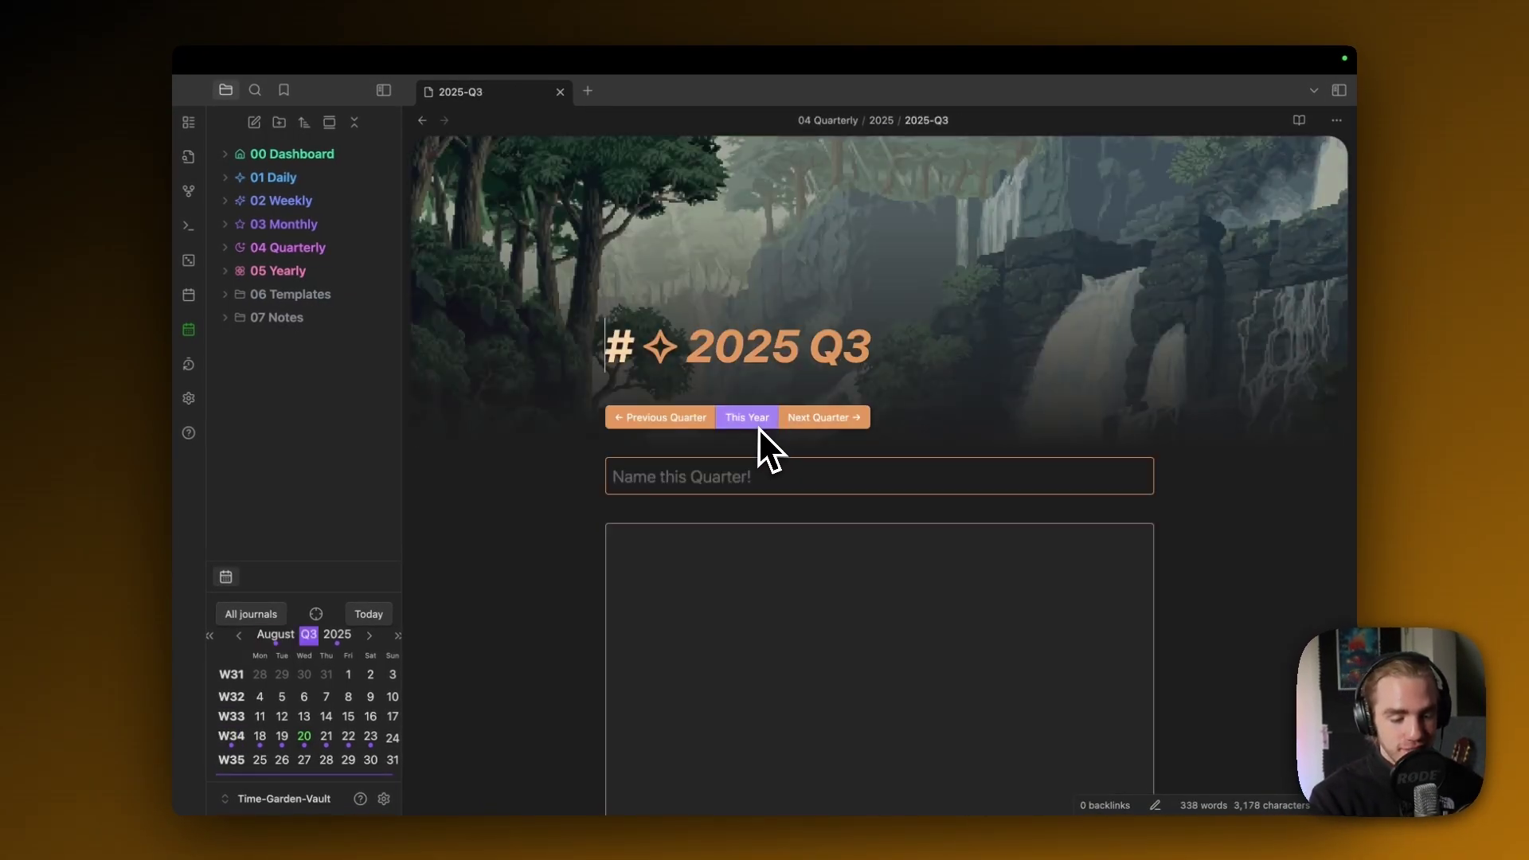
left_click(755, 422)
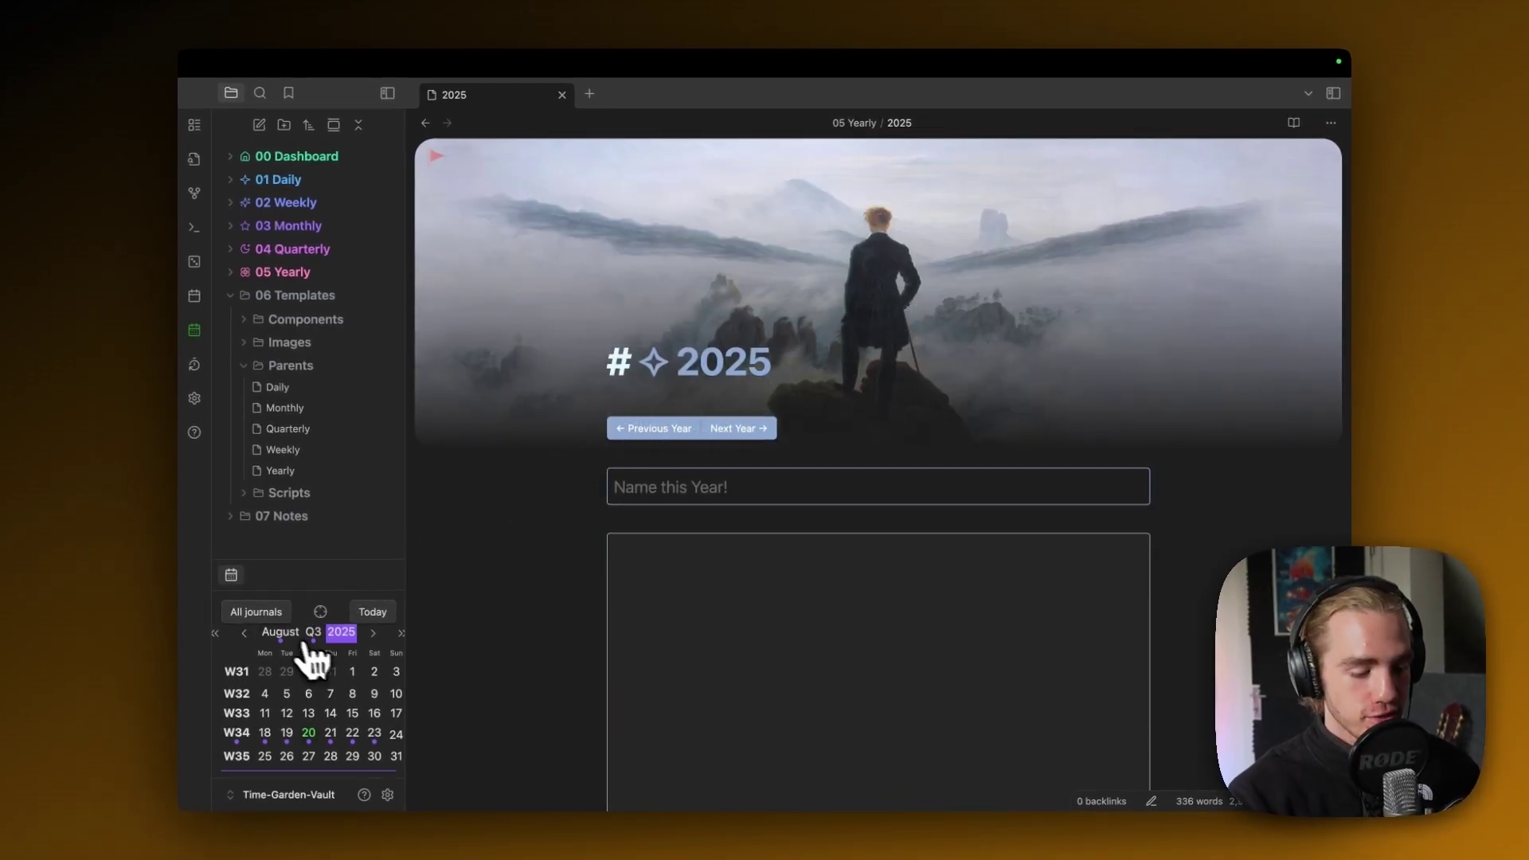
- Delete the 2025 yearly note from the calendar and recreate it from the yearly template
right_click(343, 634)
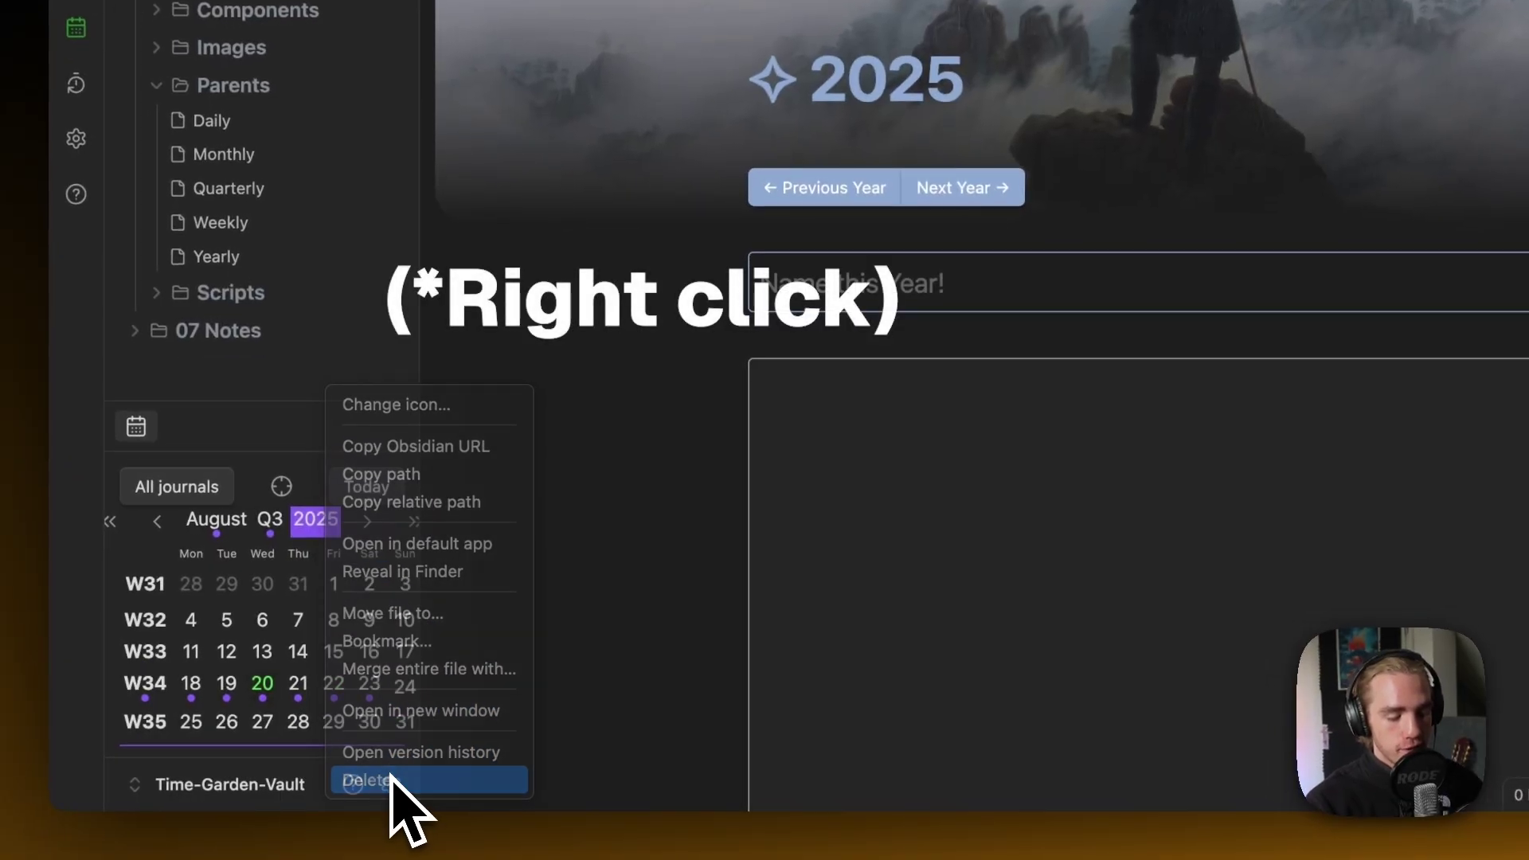
left_click(390, 778)
left_click(317, 520)
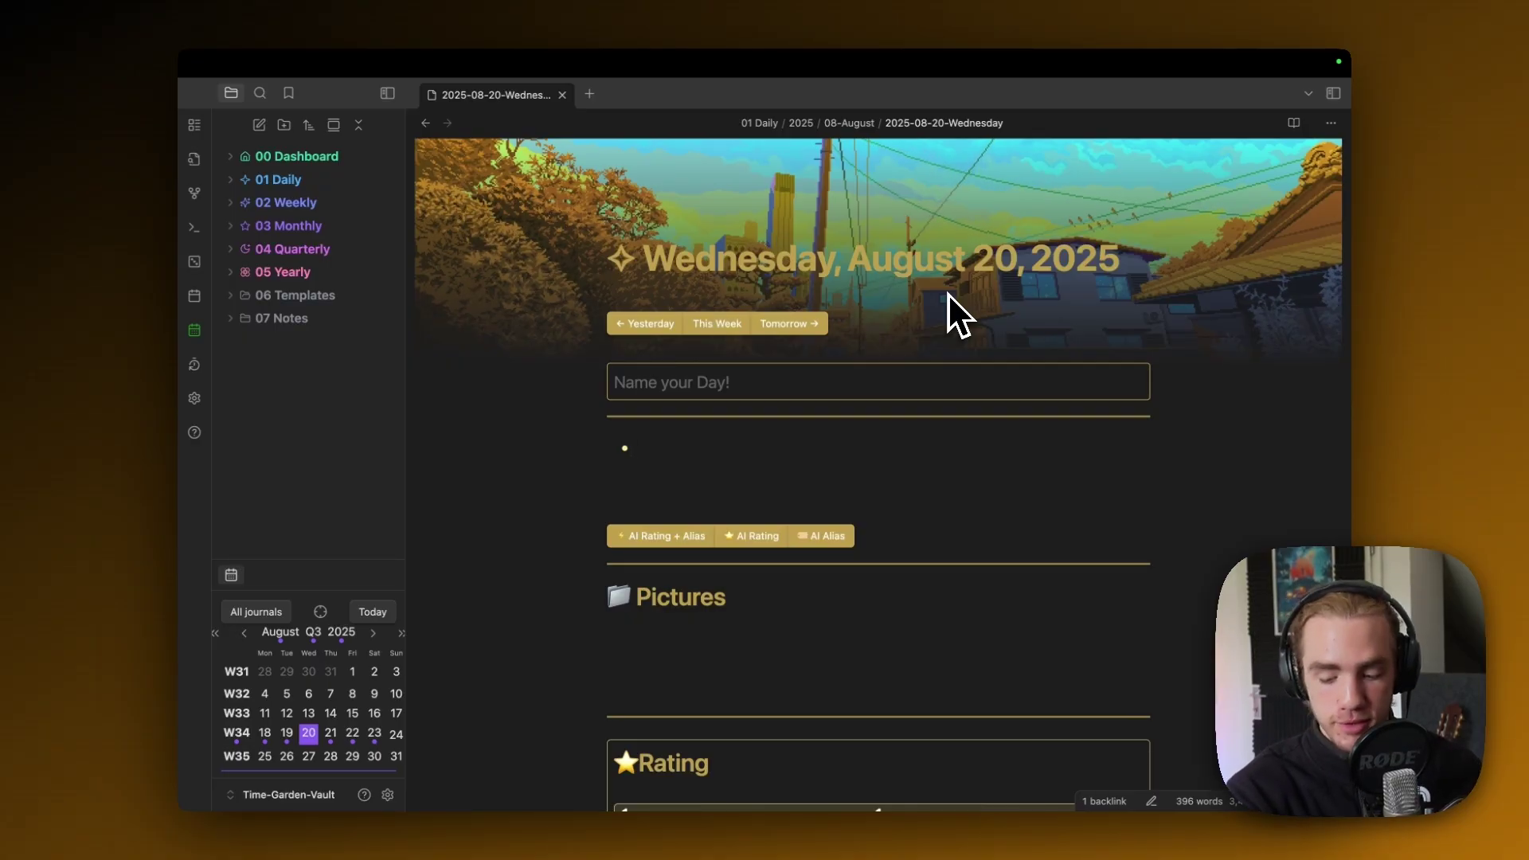
- Write bullets on waking at 7:00 AM, 90 minutes of SAT algebra, and Fantastic 4 at Cinemaxx
type("Waking up at 7:00 AM again - it's becoming a routine by now")
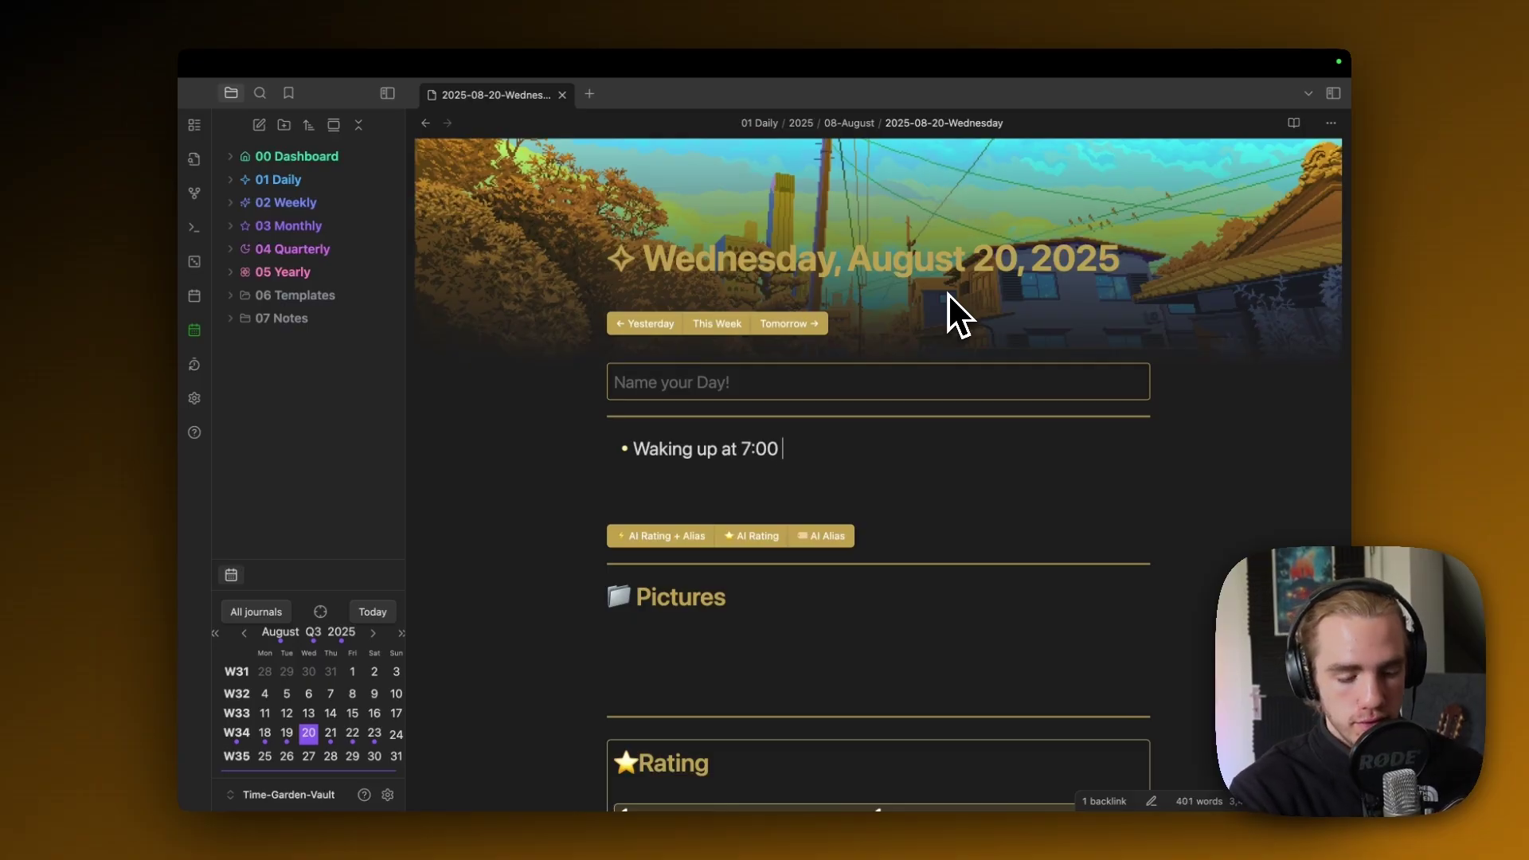
key("Return")
type("Practicing for SAT for 90 minutes -> doing some more algebra")
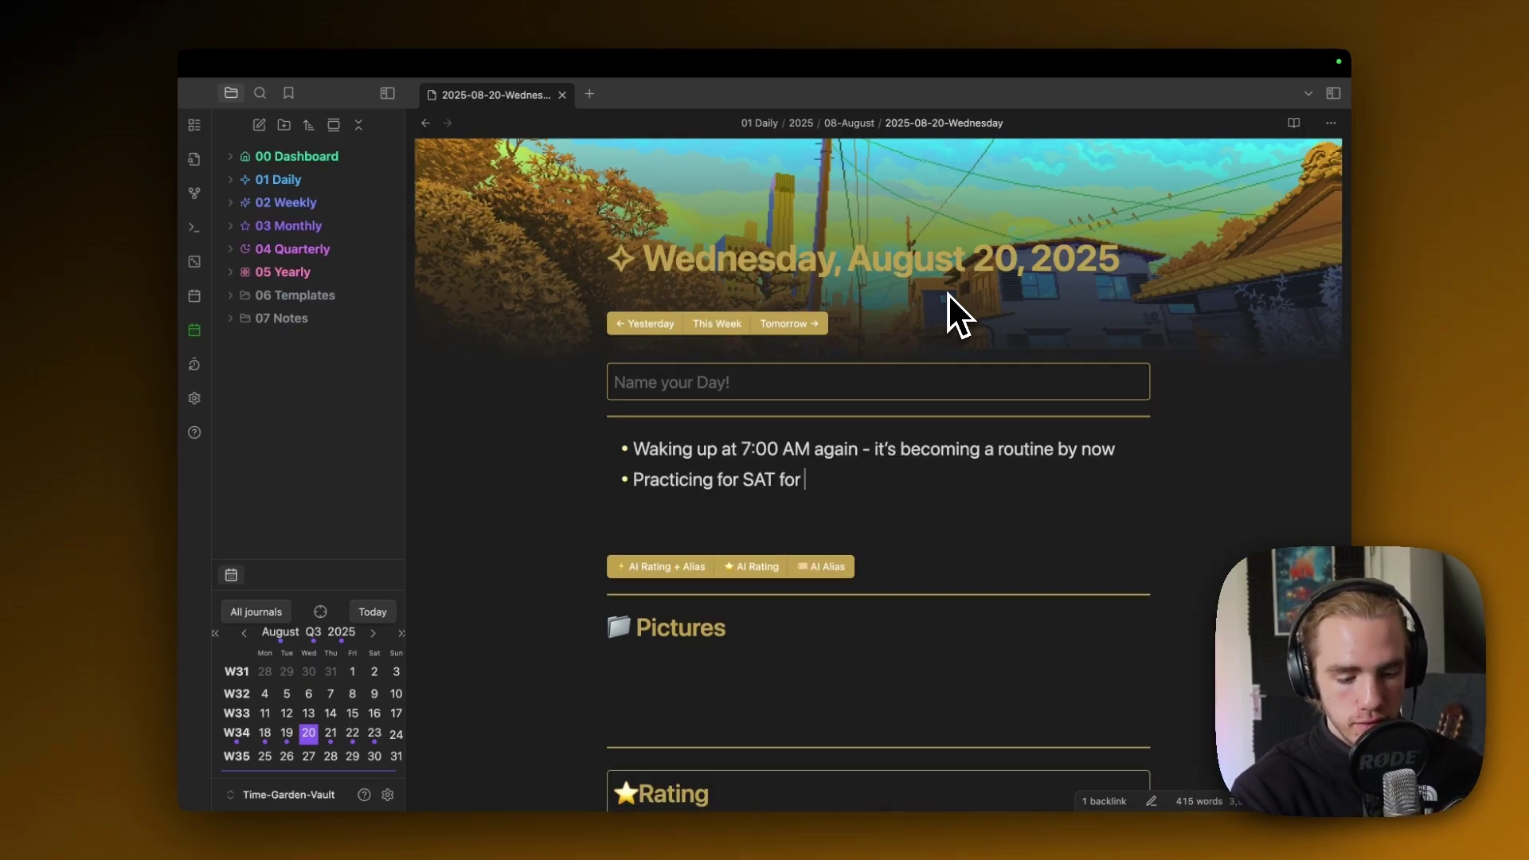
key("Return")
type("Meeting friends in Cinemaxx Cinema to Watch Fantastic 4 -> was a decent movie")
key("Return")
- Add bullets on a friend's dropped popcorn, 30 pages of Thinking Fast and Slow, and Minecraft music before sleep
type("One of my friends - Linus - dropped their Popcorn - really funny")
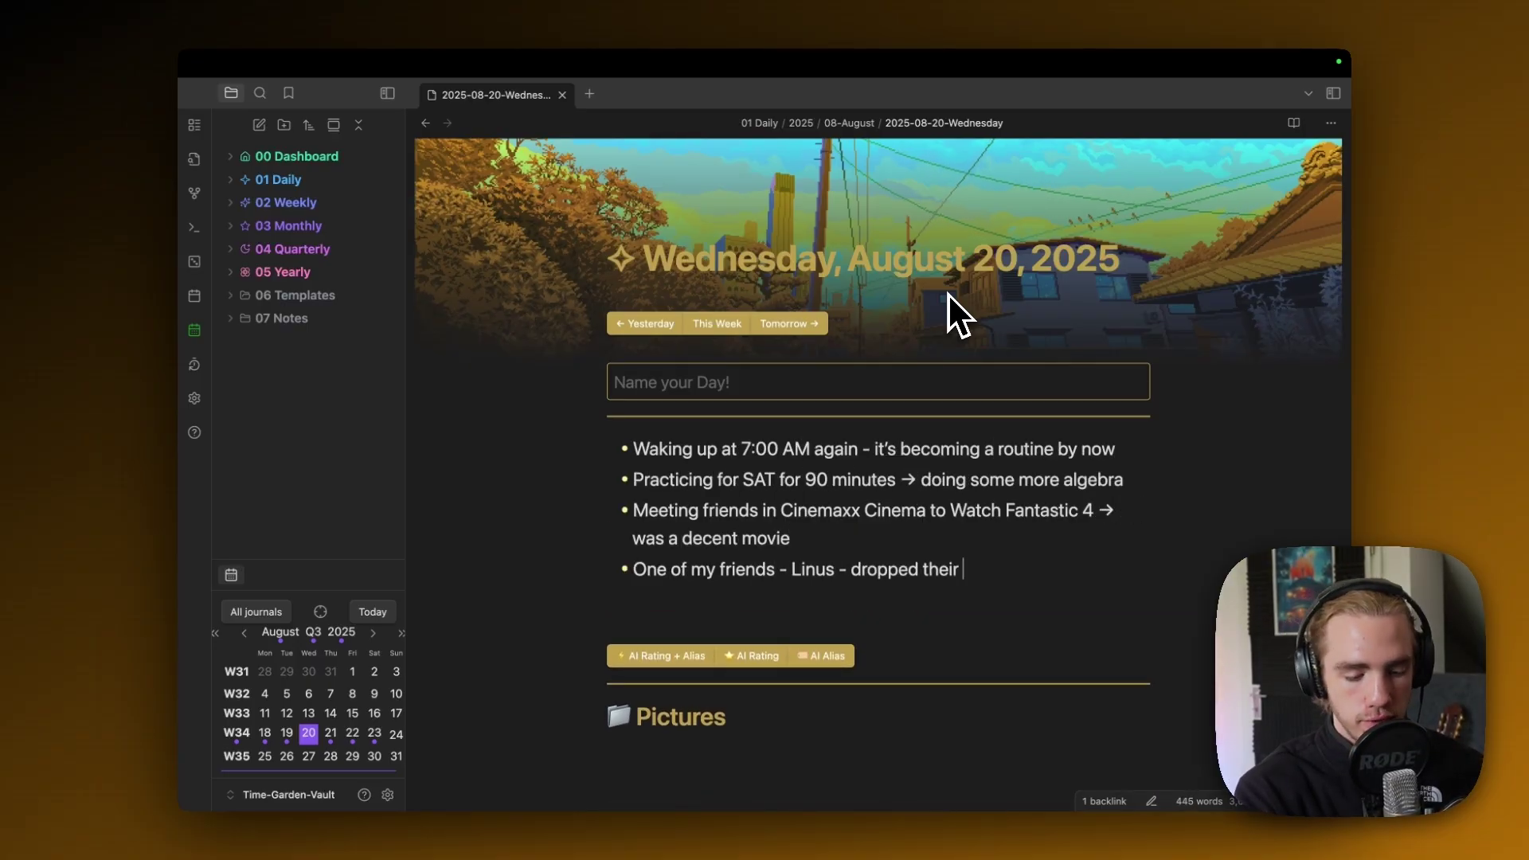
key("Return")
type("Back at home I read some more Thinking Fast and Slow, 30 pages were highly fascinating")
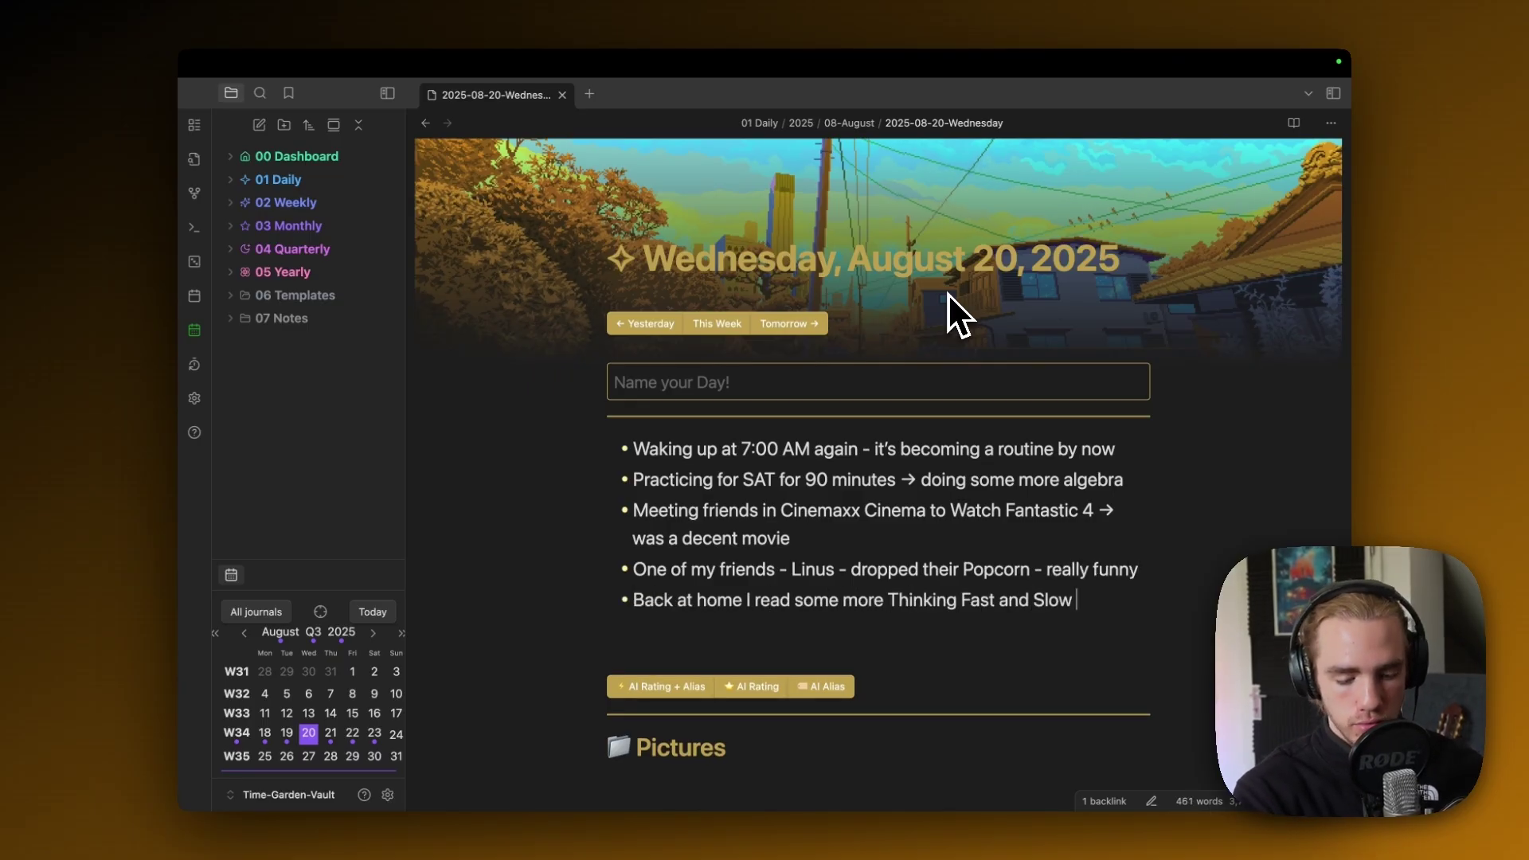
key("Return")
type("Listening to minecraft music and going to sleep")
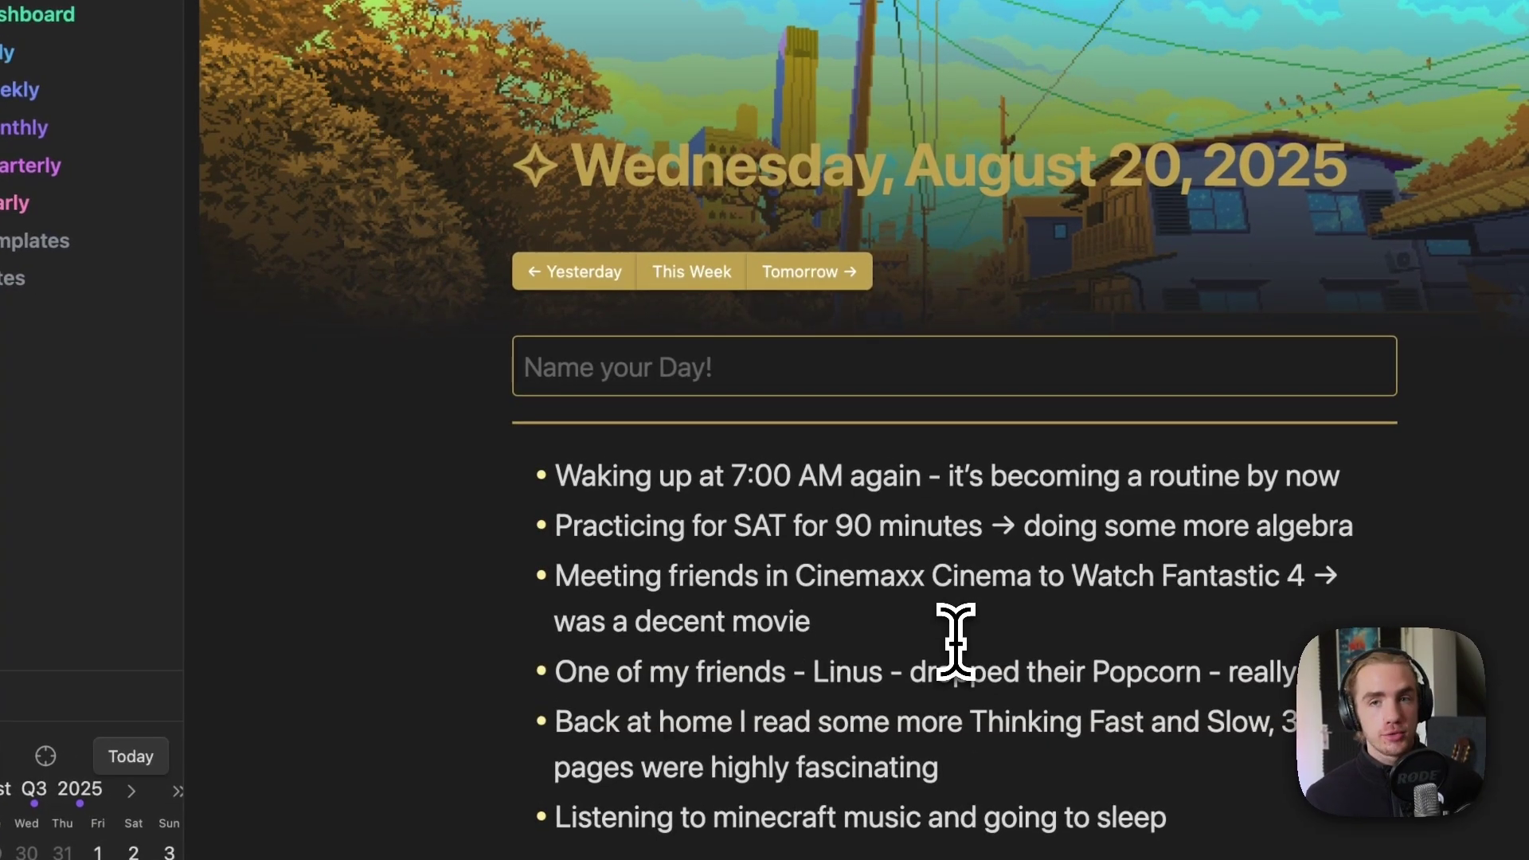
left_click(785, 373)
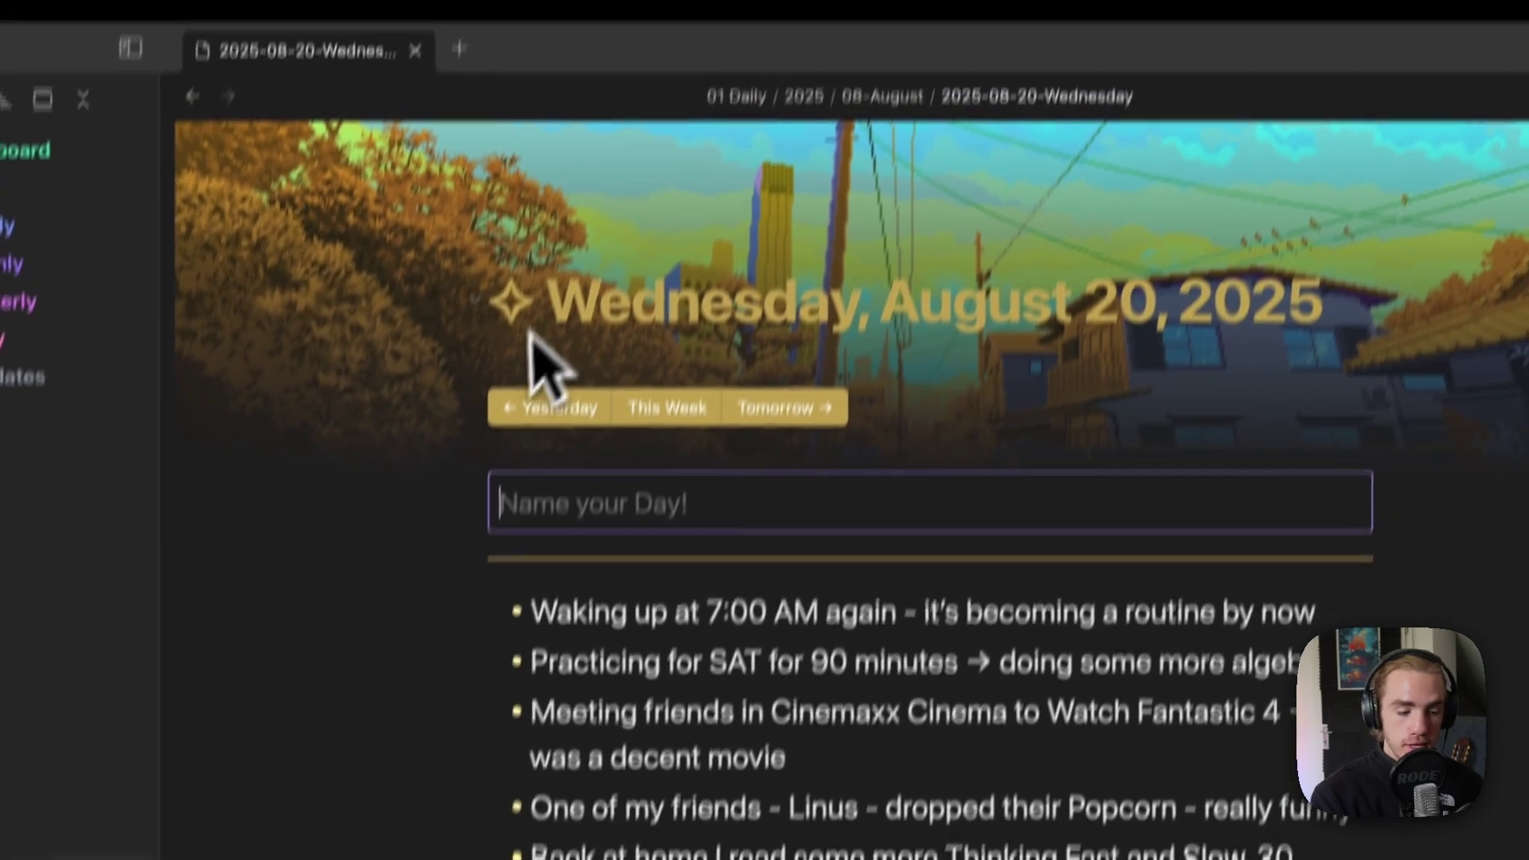
- Give the day a name summarising Fantastic 4, a friend's dropped popcorn and 30 pages of non-fiction reading
left_click_drag(550, 195, 866, 154)
left_click_drag(833, 346, 1306, 344)
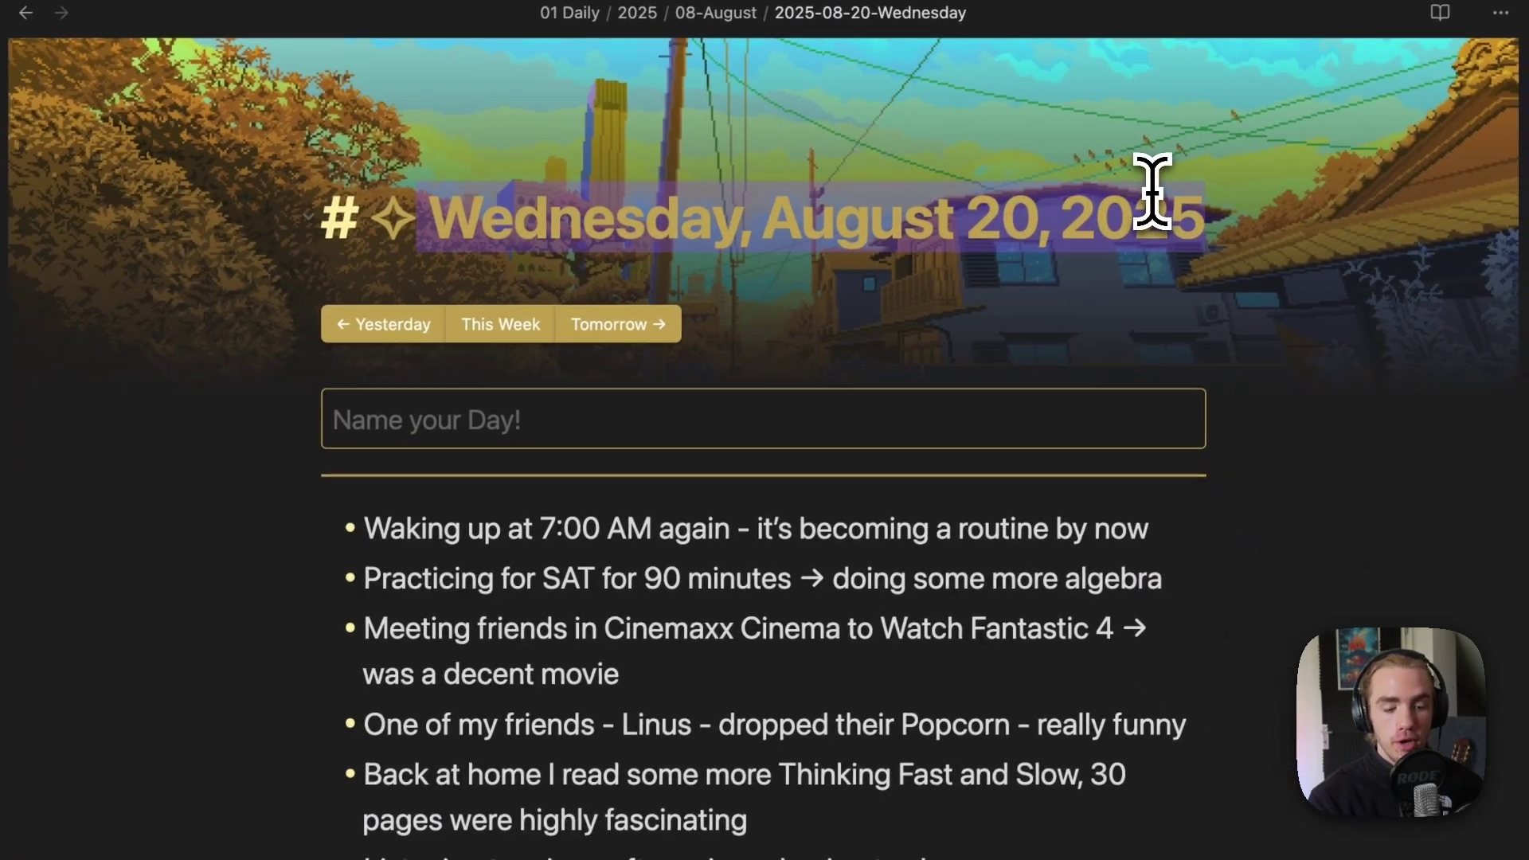
left_click(1306, 344)
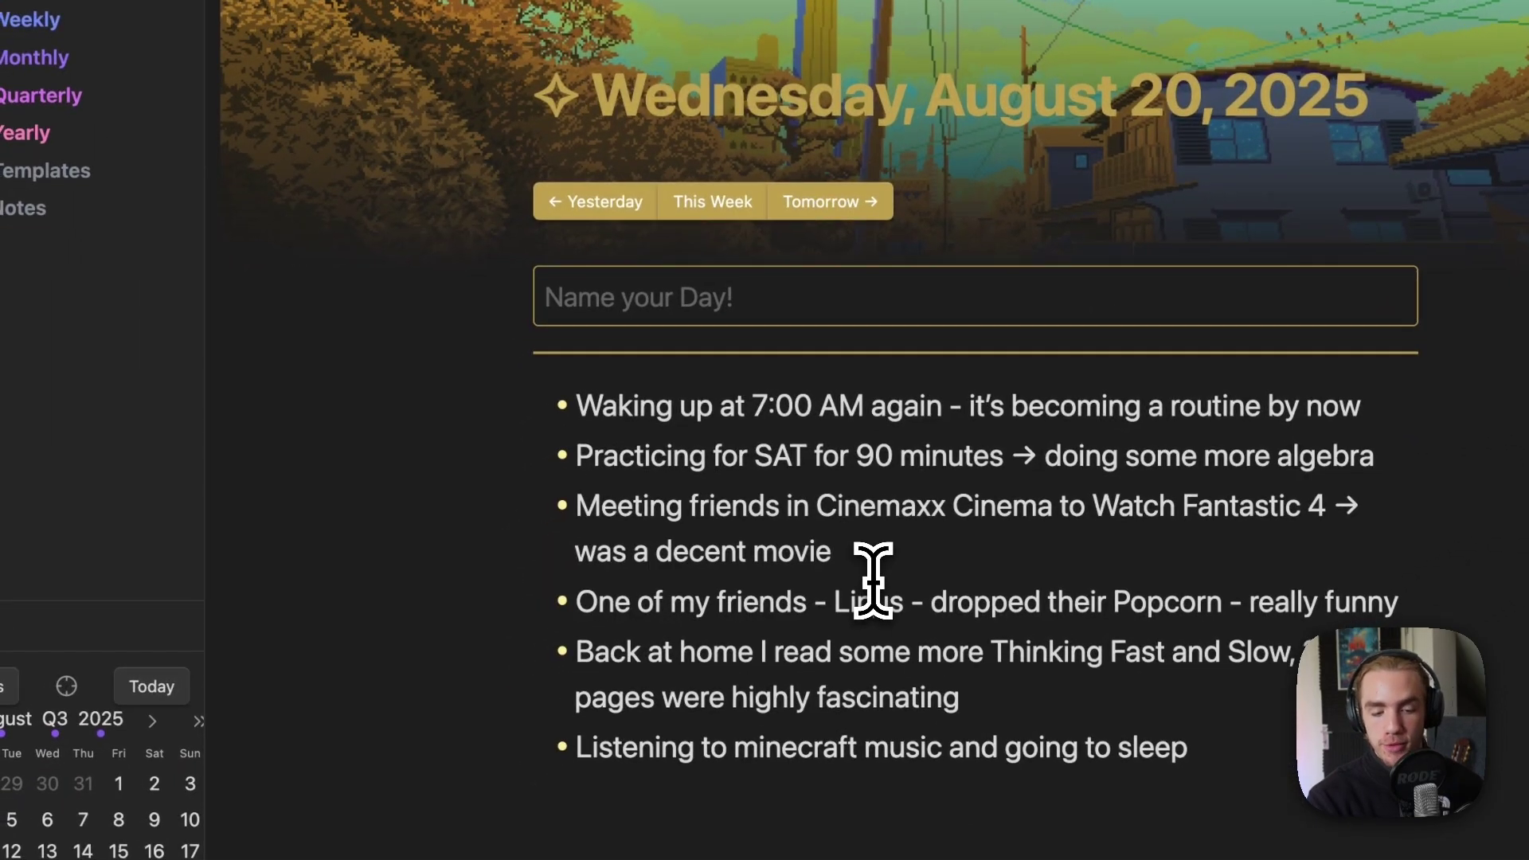
left_click(618, 309)
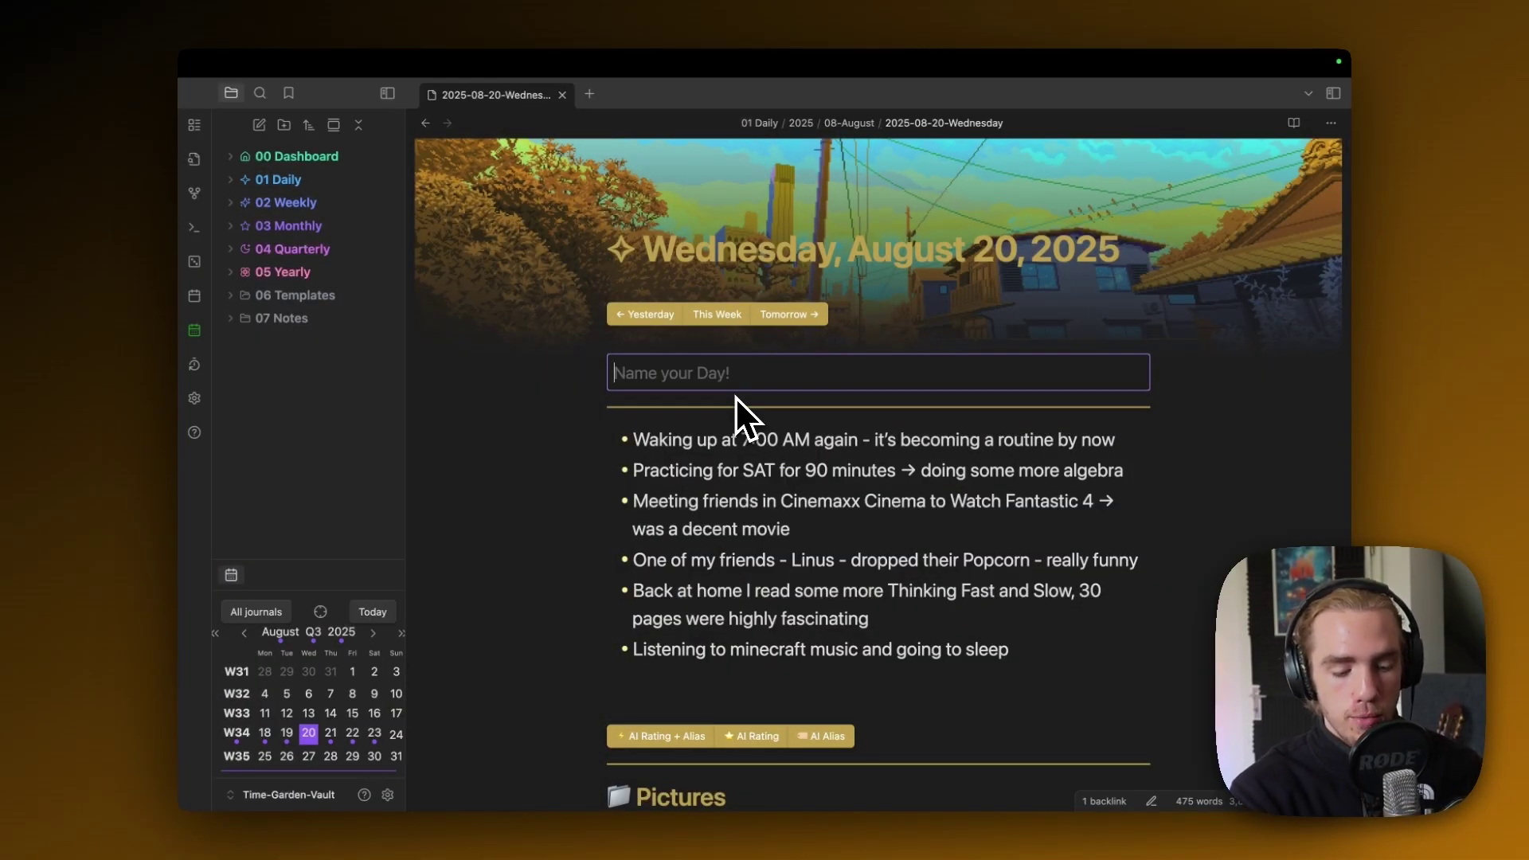
type("Watching Fantastic 4, ")
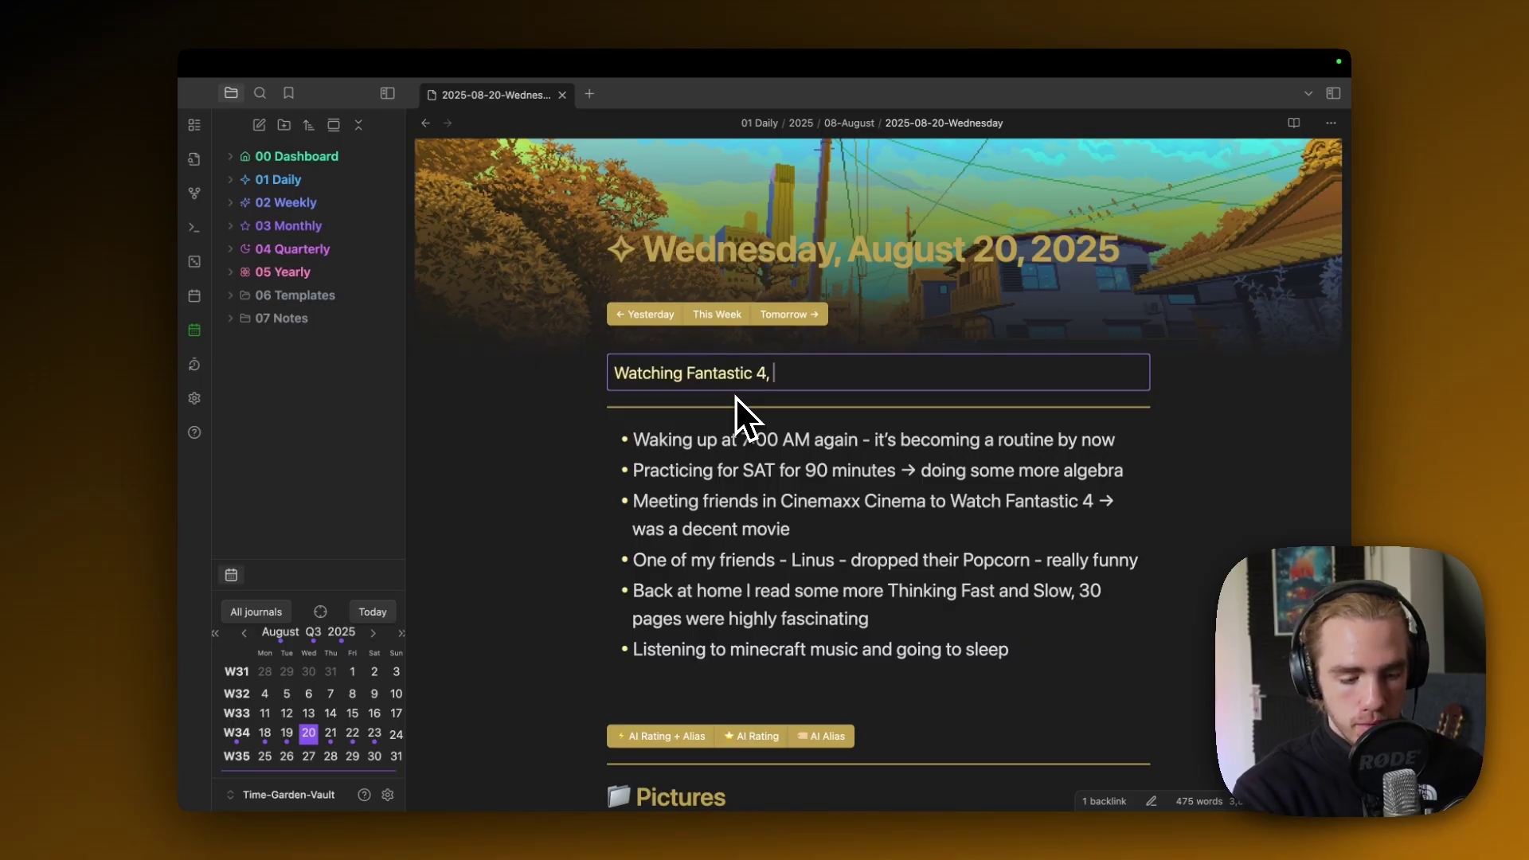
type("Linus dropped his Popcorn, 30 pages non fiction reading")
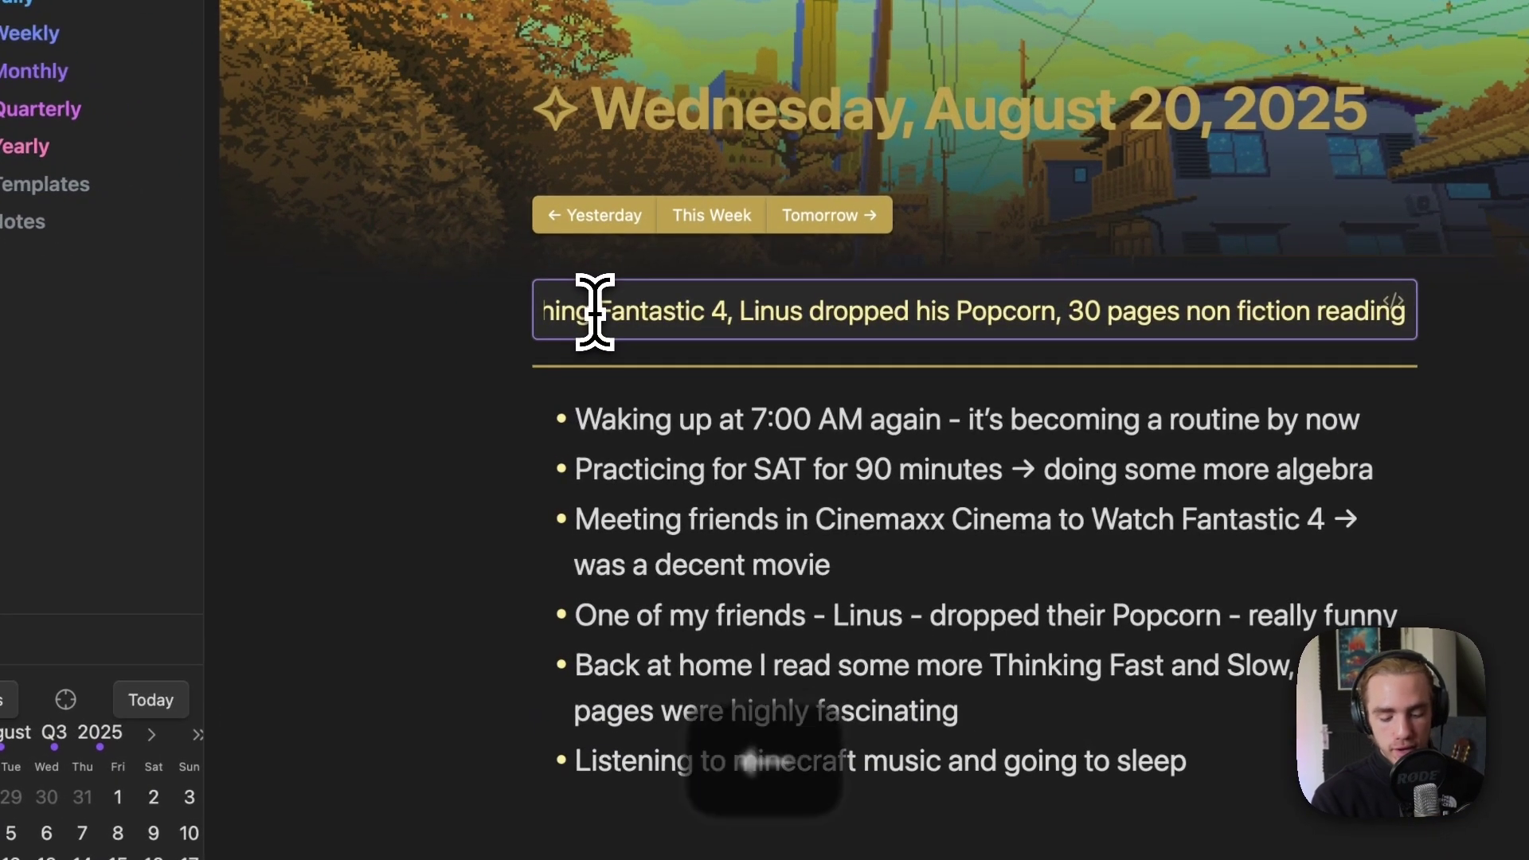
key("Left")
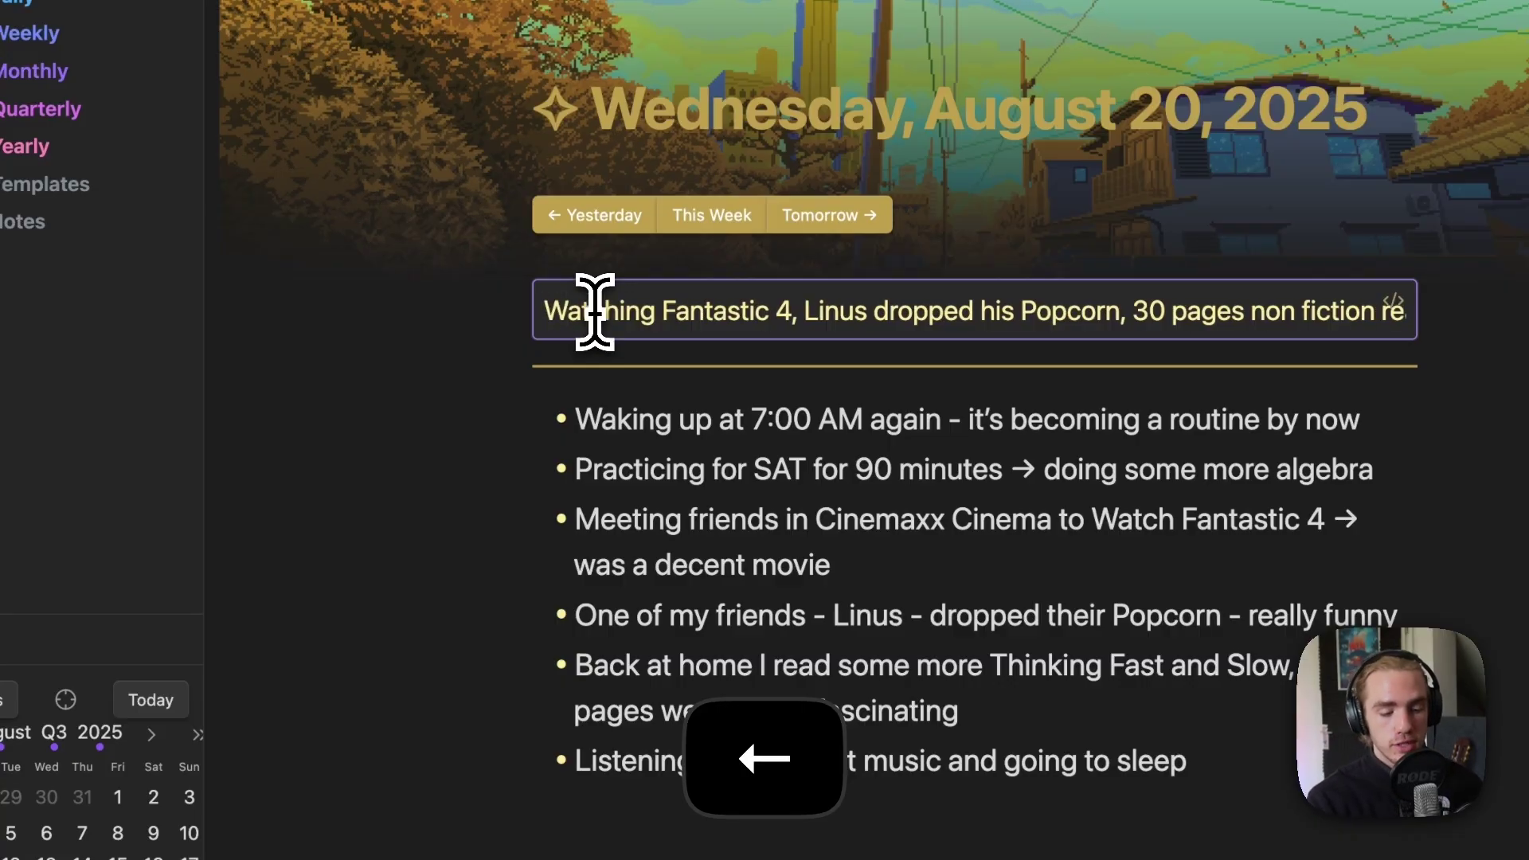
left_click(870, 556)
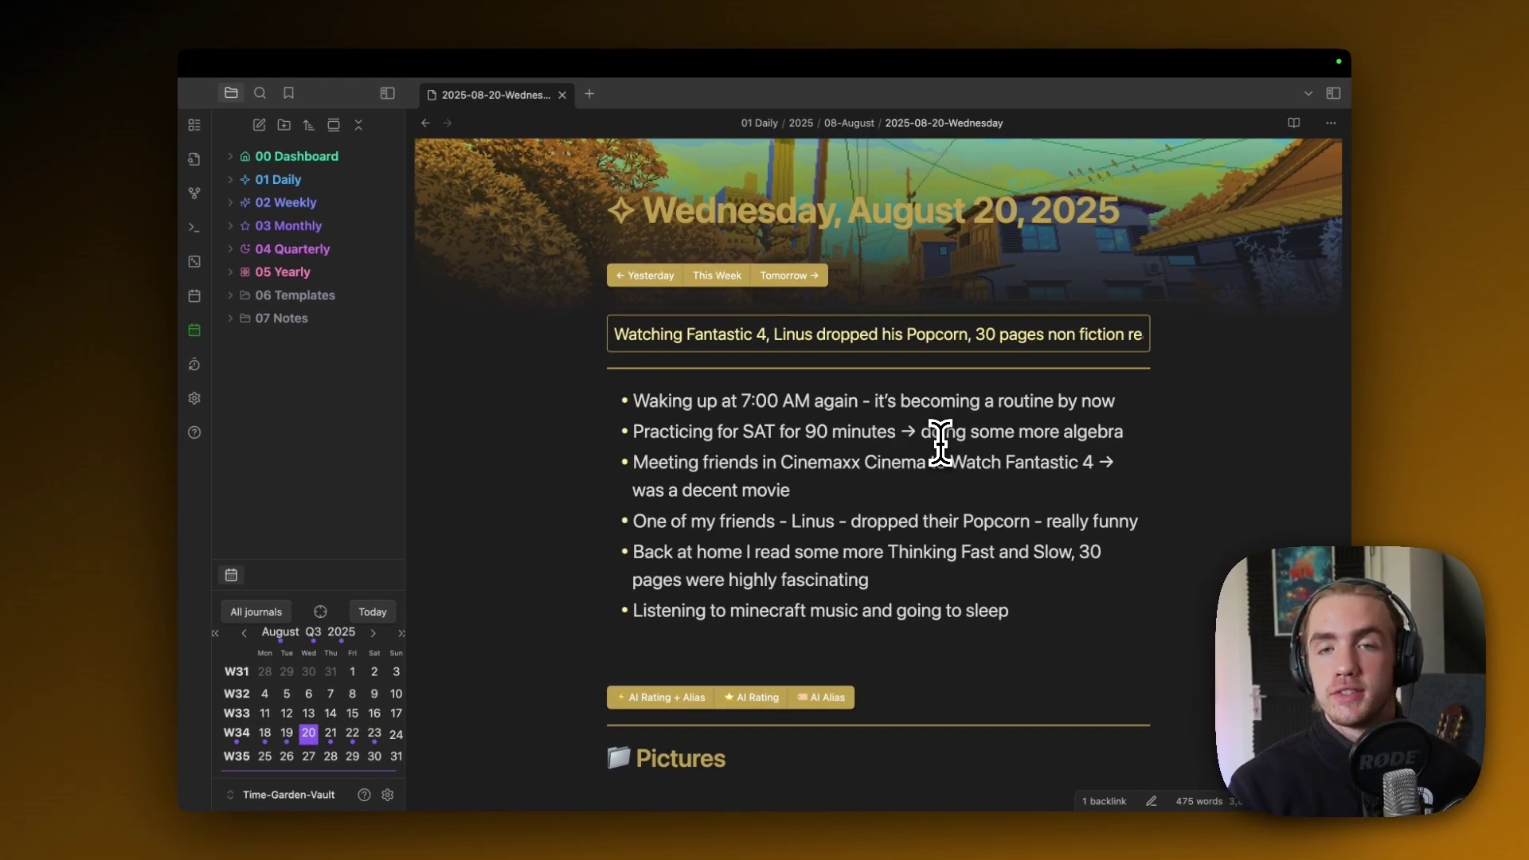
scroll(880, 637, "down", 6)
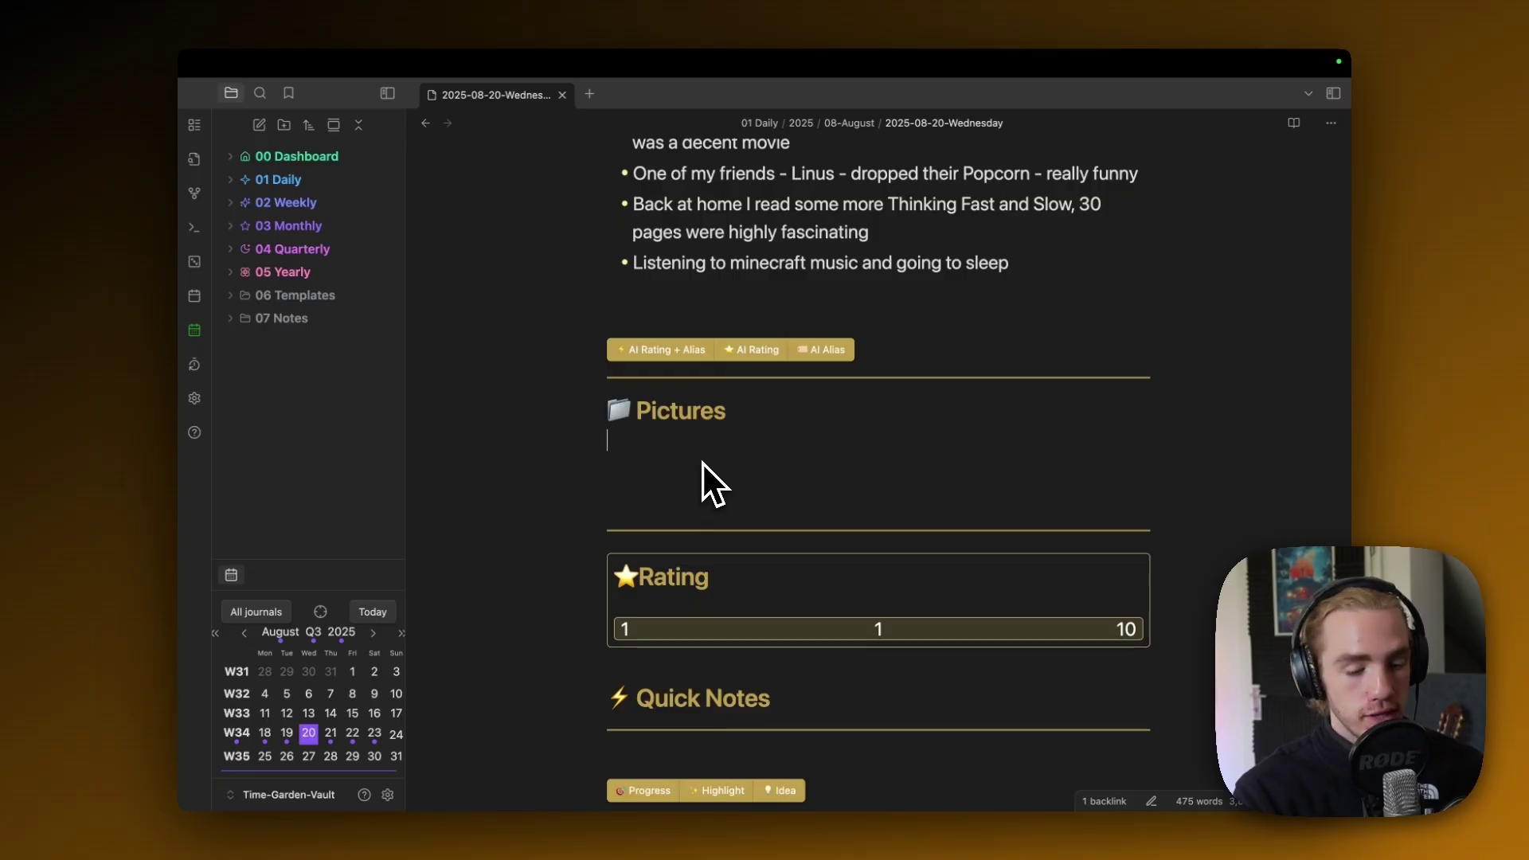
- Paste the copied windmill photo under the Pictures heading so it renders in the note
type("![[547BE042-2057-4BB2-B482-555BB39E4170_1_102_o.jpeg]]")
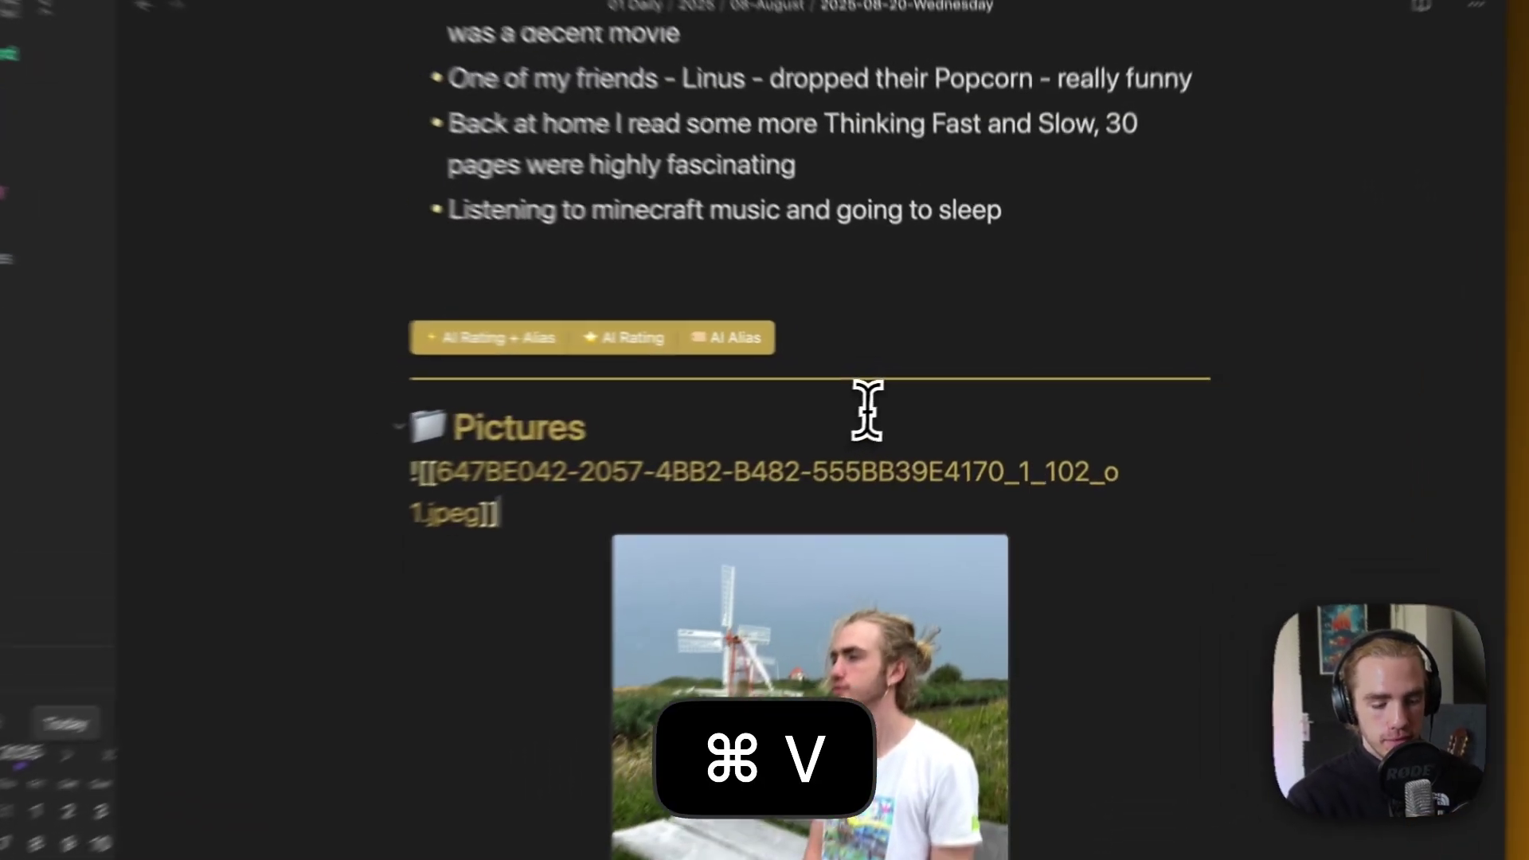
left_click(923, 403)
scroll(1033, 510, "down", 5)
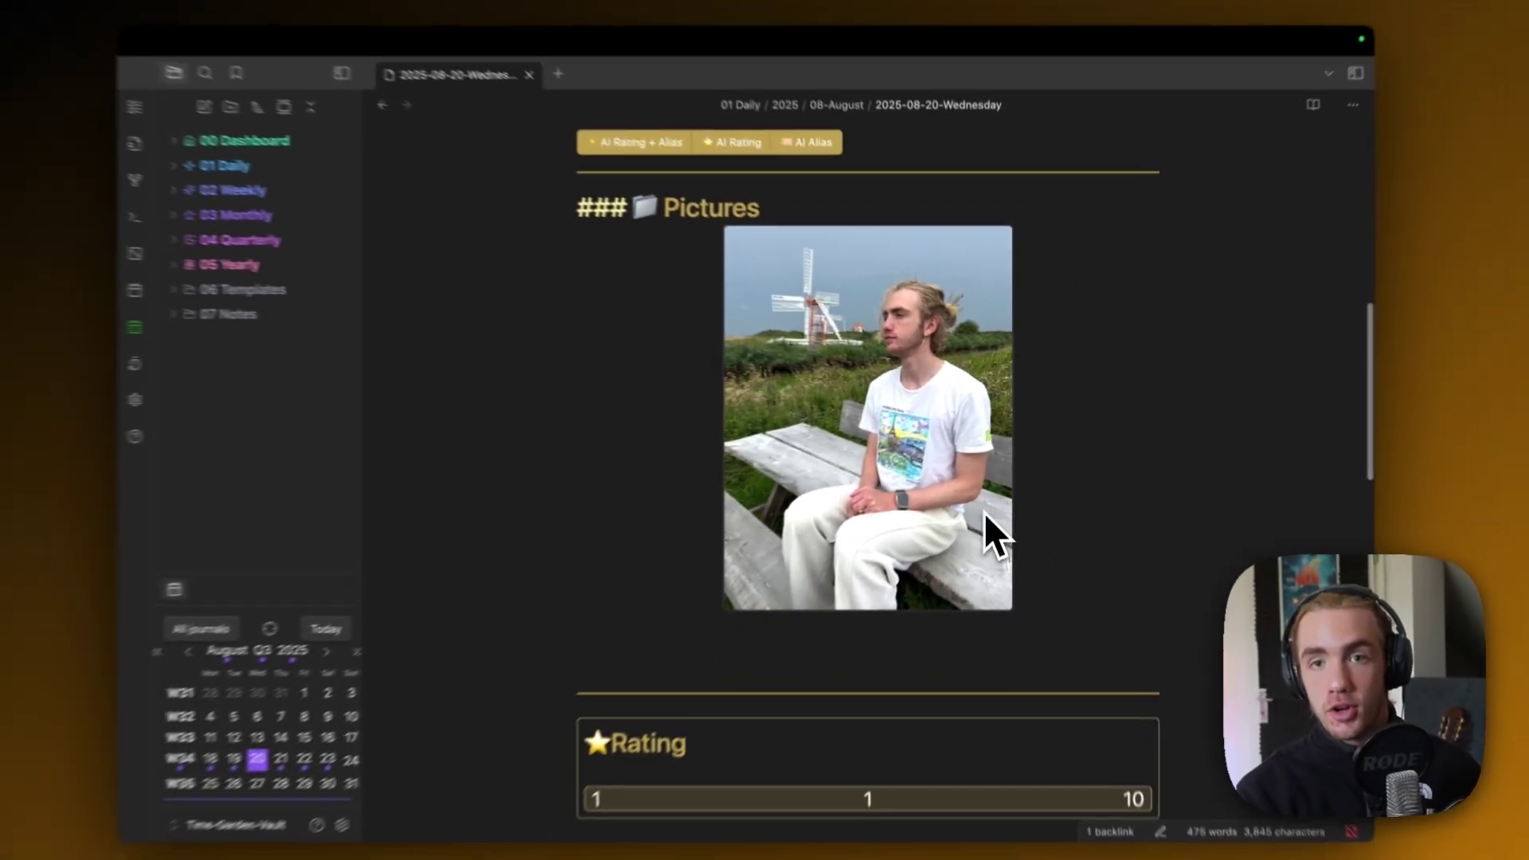
scroll(977, 513, "down", 5)
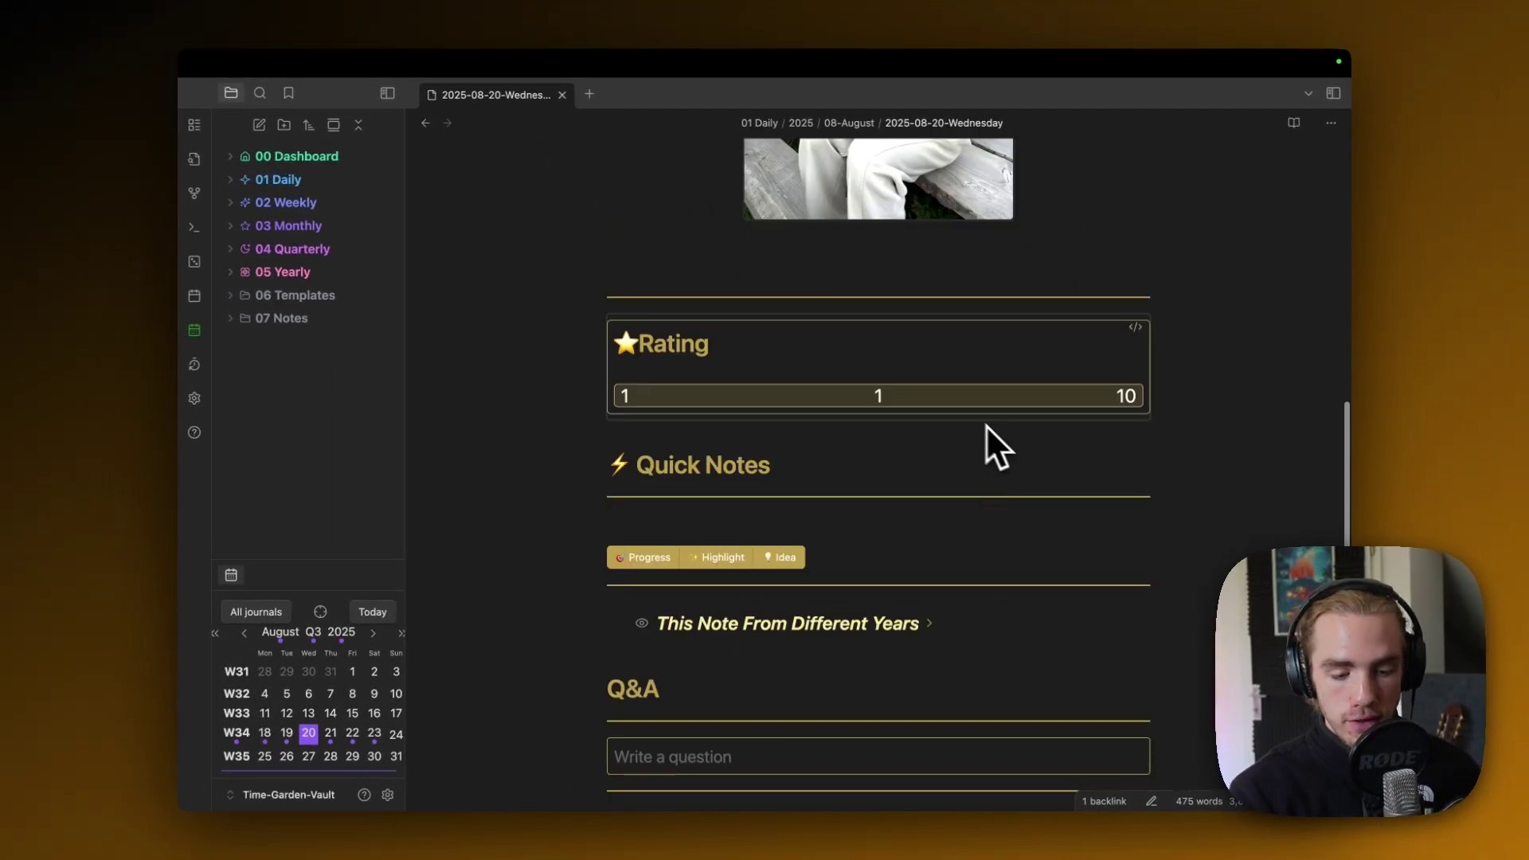
- Drag the Rating slider from 1 to 8, then place the cursor under Quick Notes
left_click_drag(666, 396, 1006, 420)
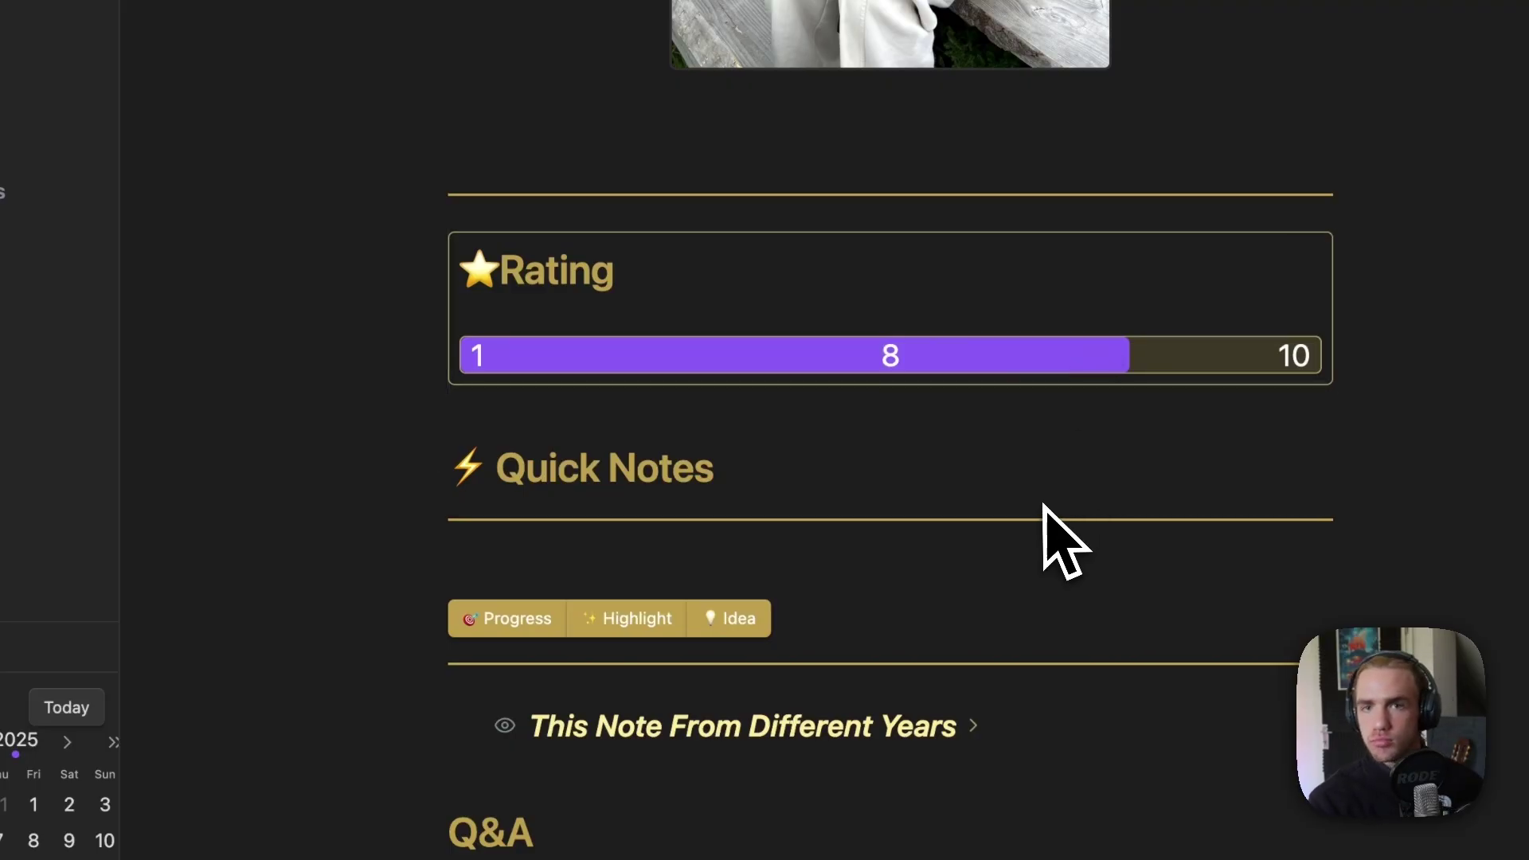
scroll(968, 526, "down", 3)
left_click(689, 344)
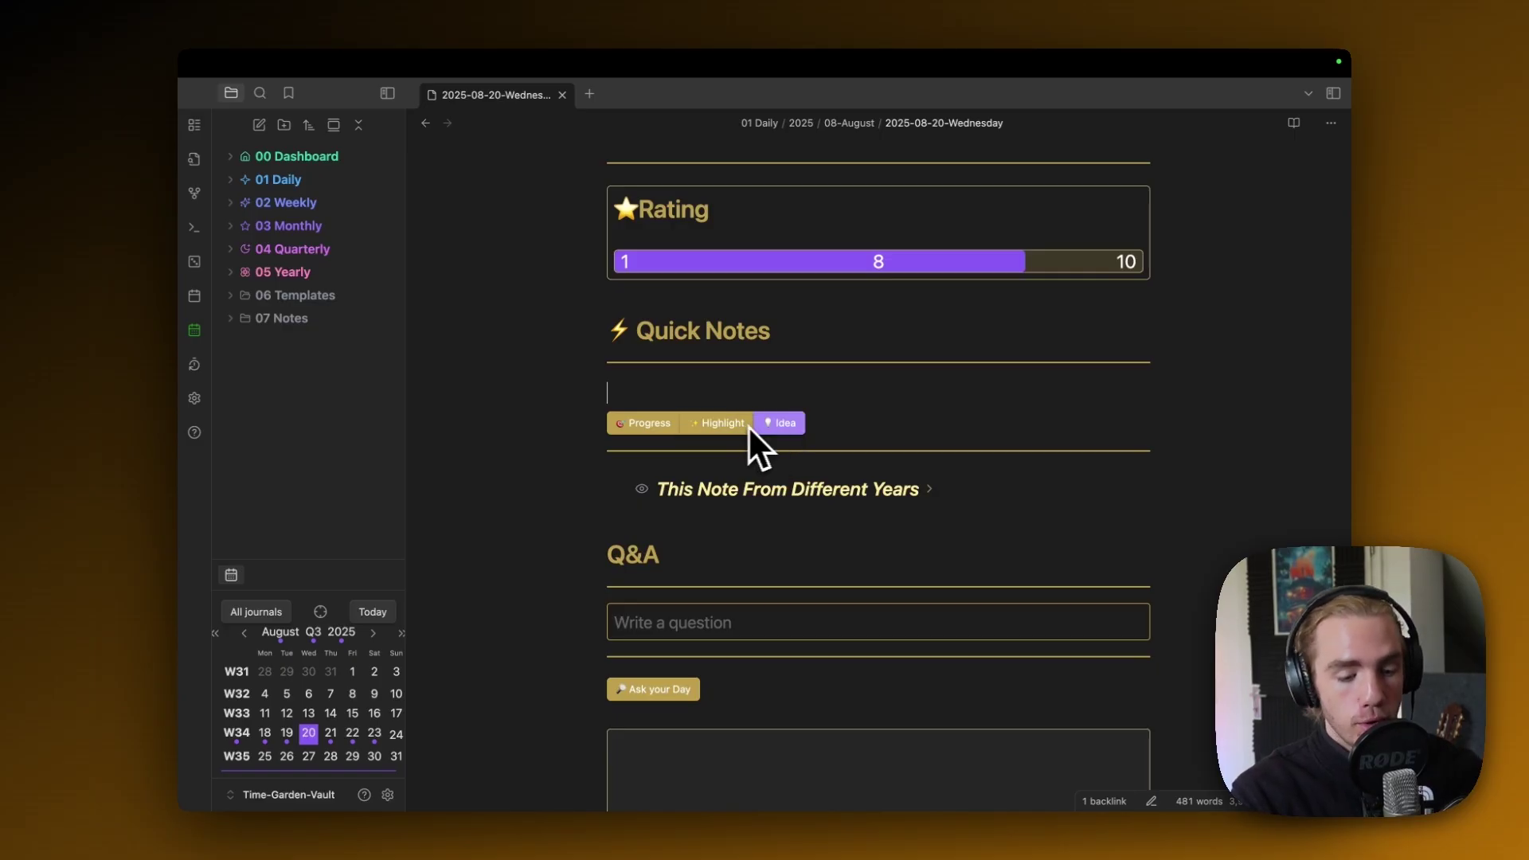
- Add Idea, Highlight and Progress tagged bullets using the Quick Notes buttons
scroll(812, 494, "up", 1)
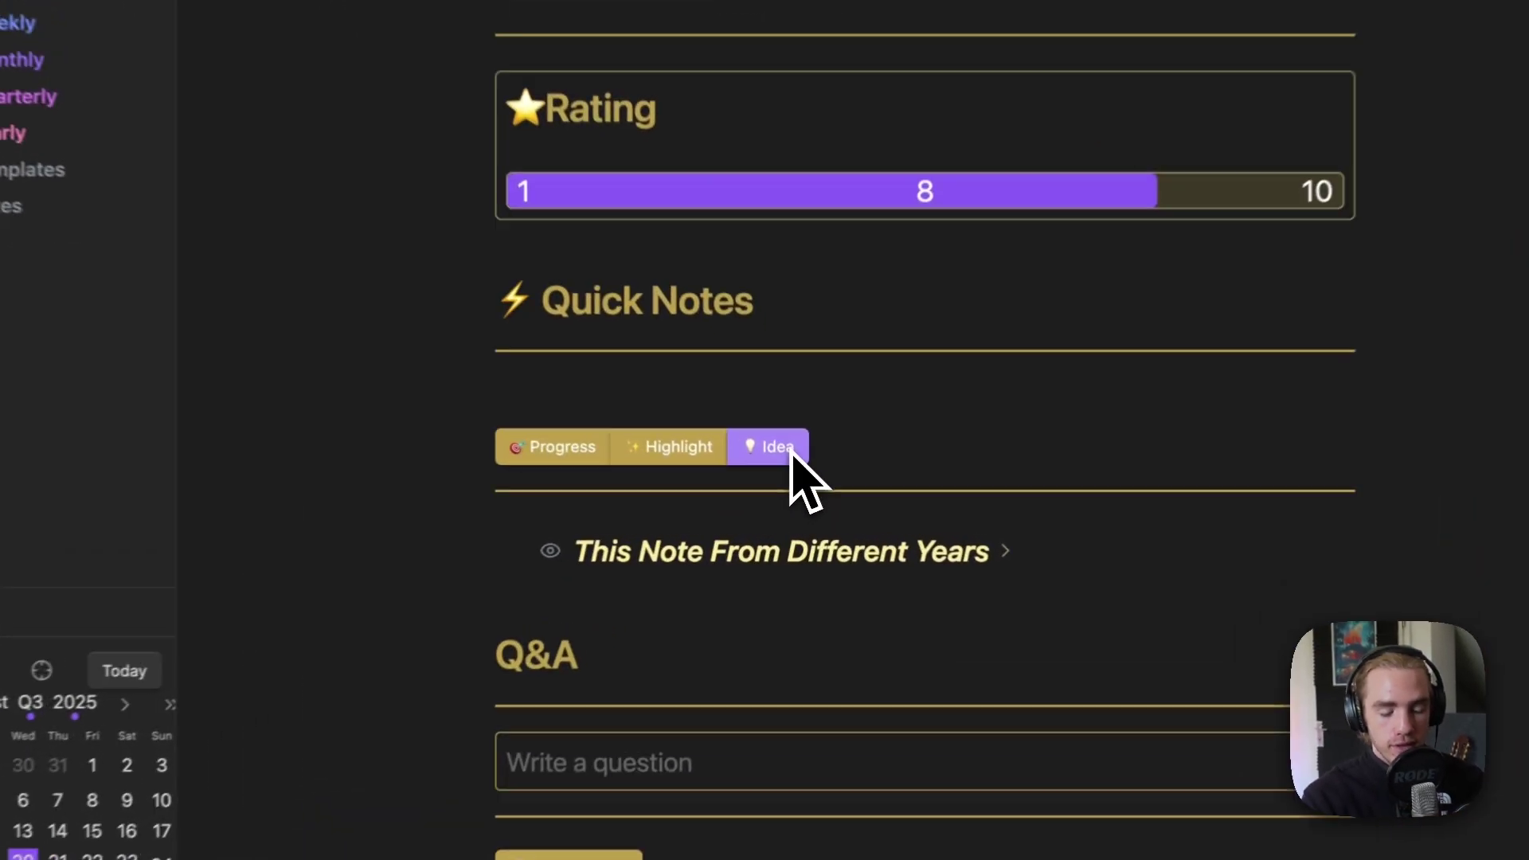
left_click(791, 474)
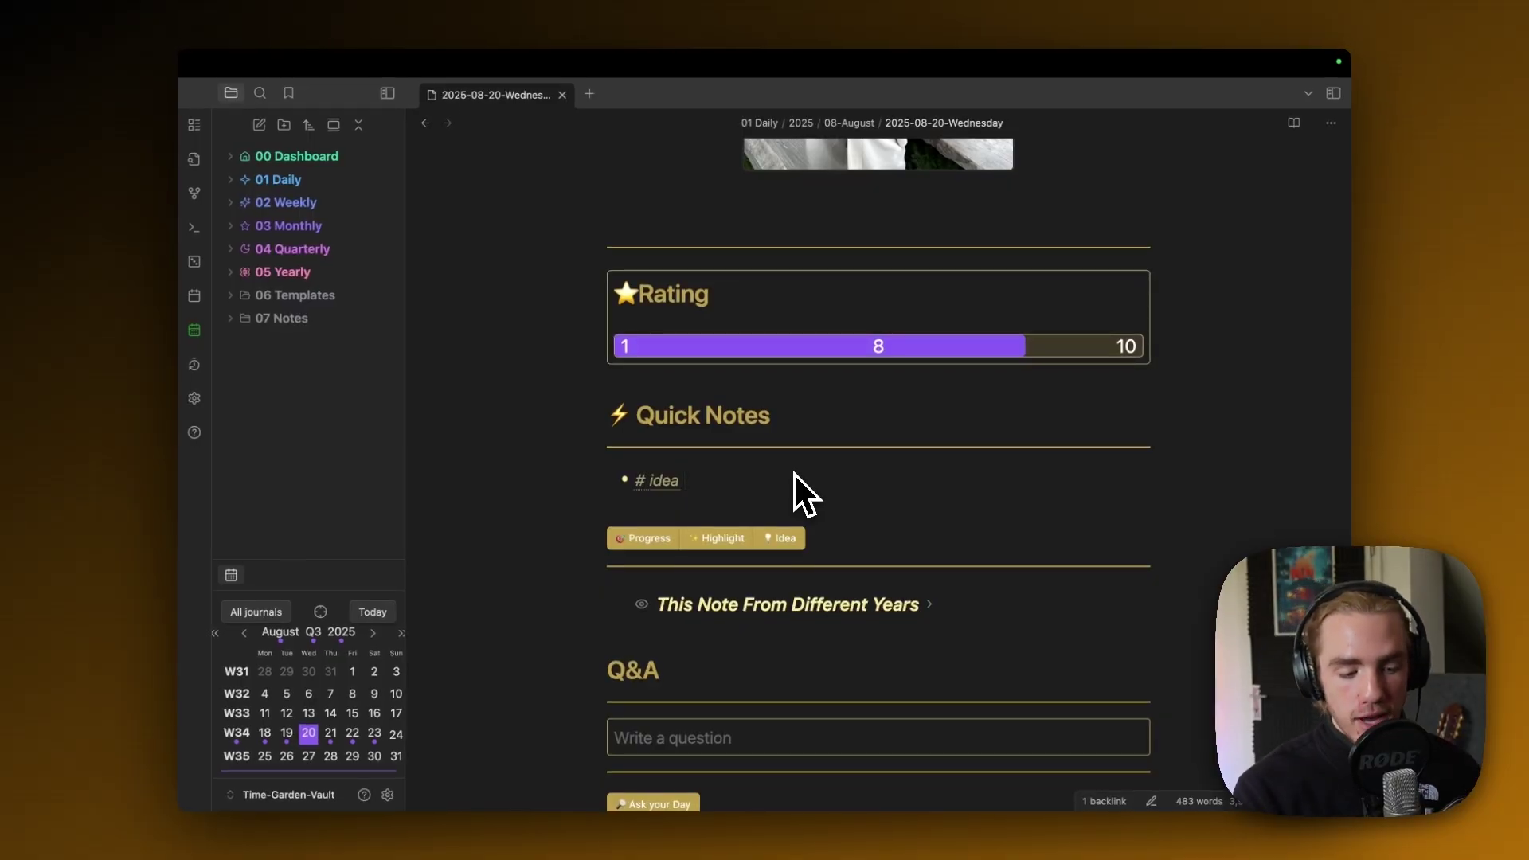
type("s")
left_click(723, 538)
type("f")
left_click(644, 539)
scroll(861, 425, "down", 3)
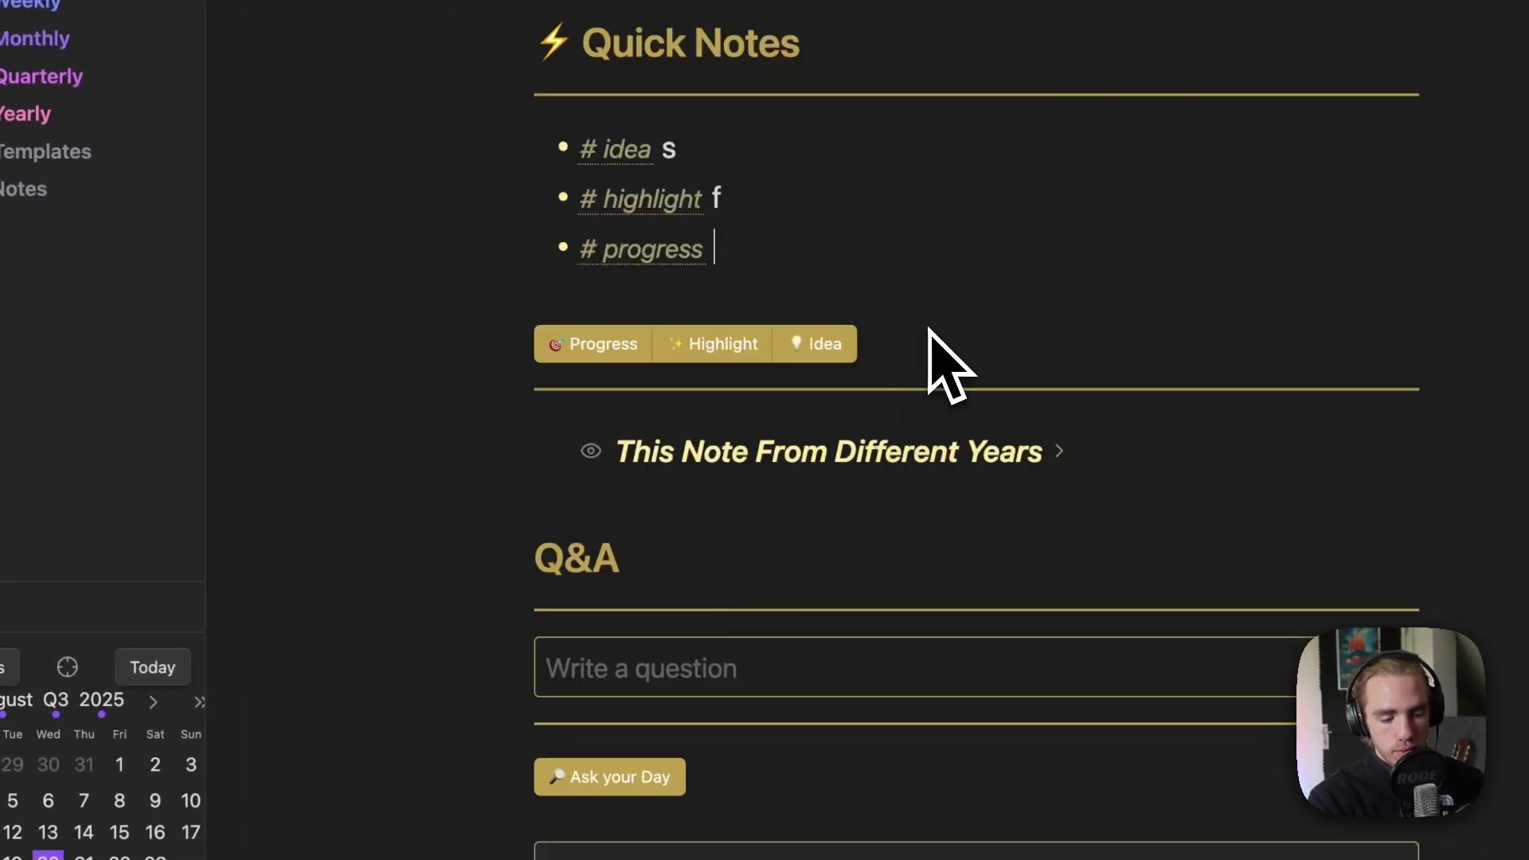
type("f")
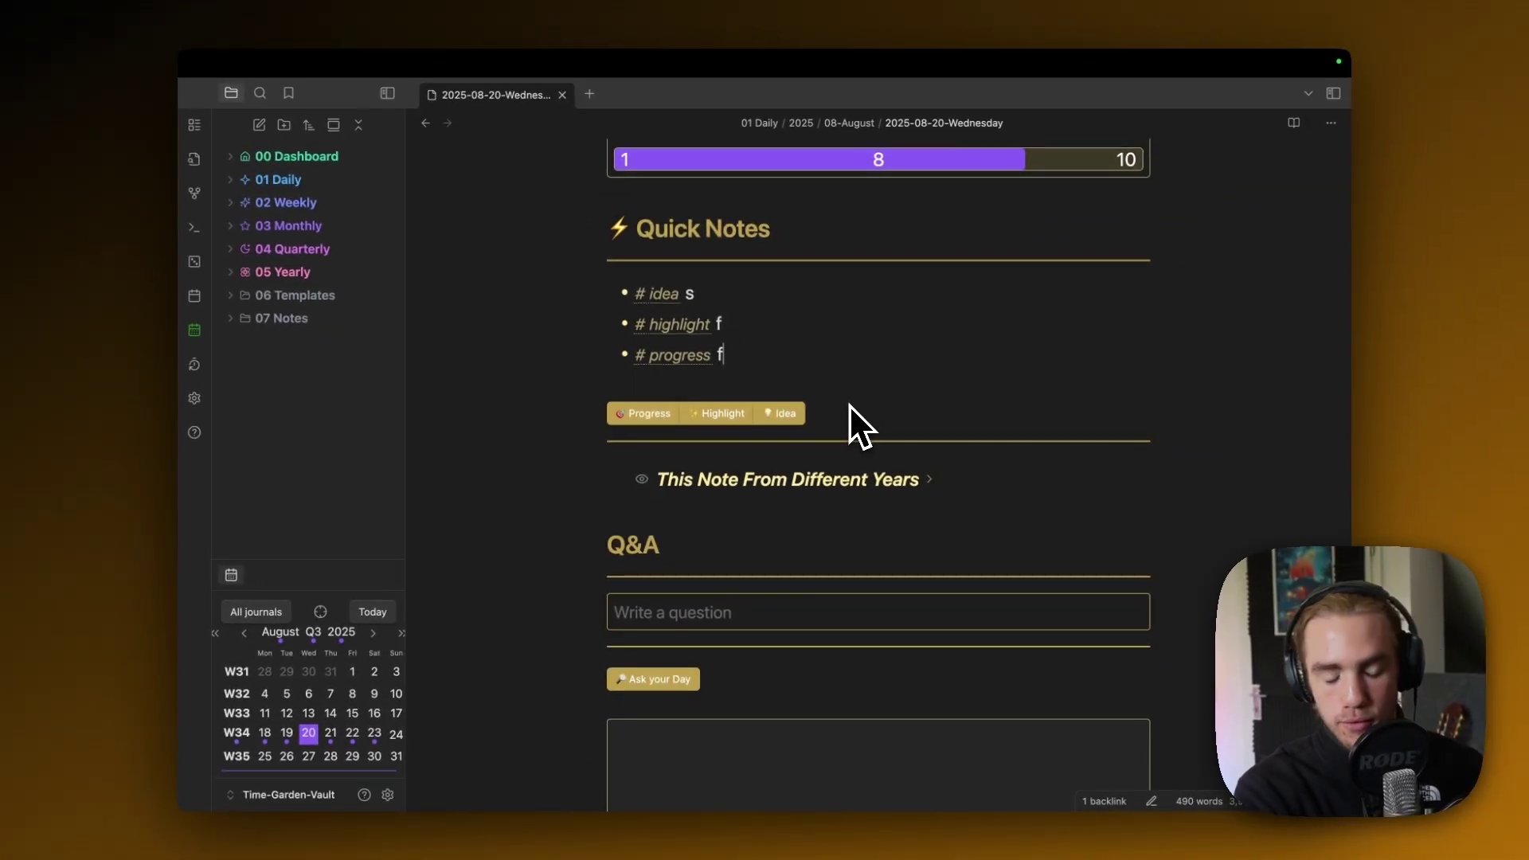
- Complete the #progress bullet with 'Practiced 90 minutes for the SAT'
key("BackSpace")
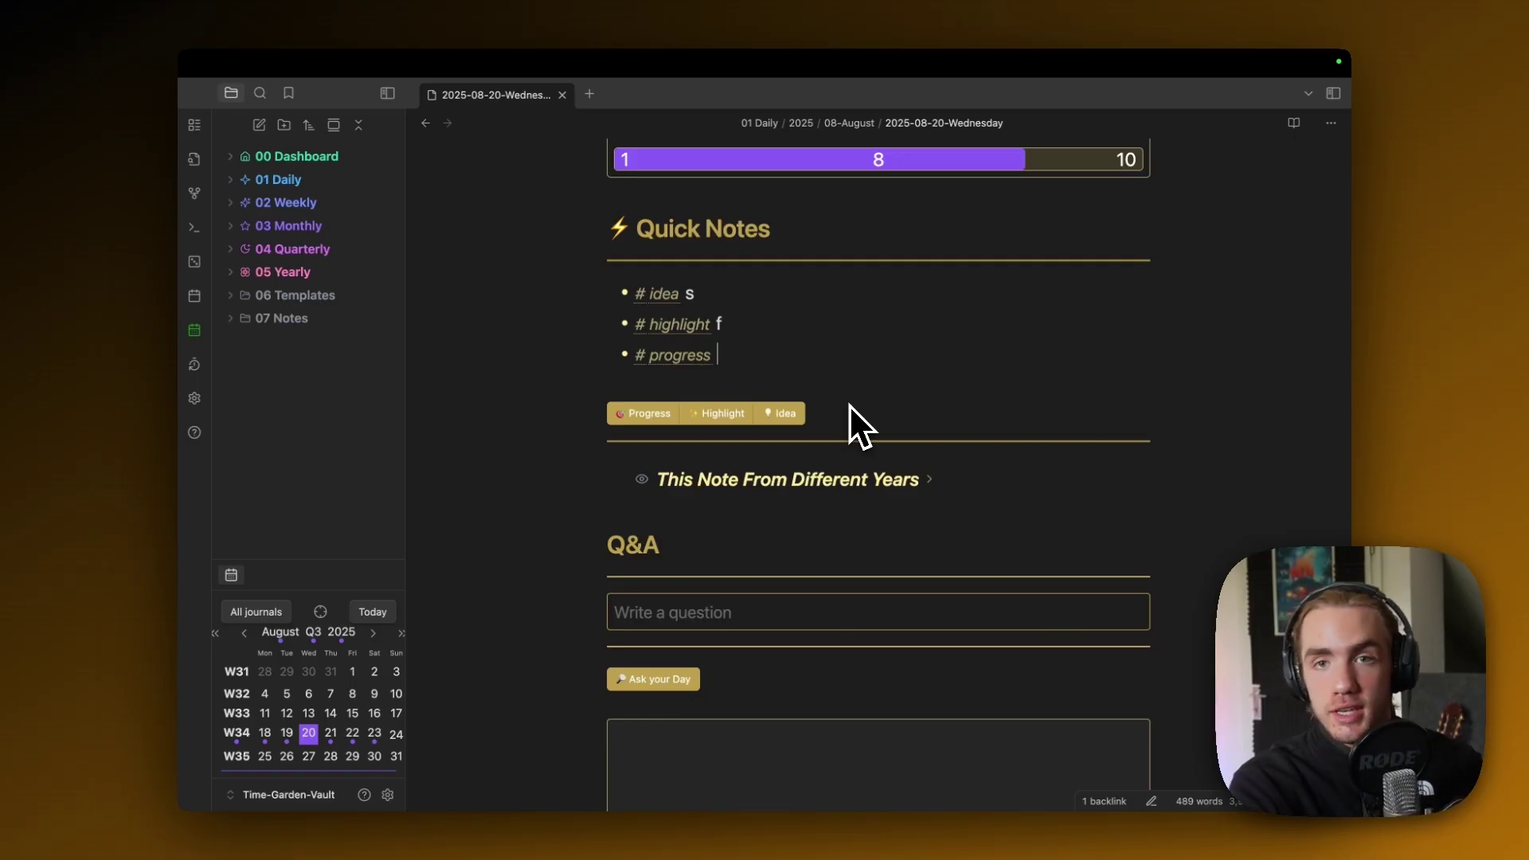
type("Practiced 90 minut")
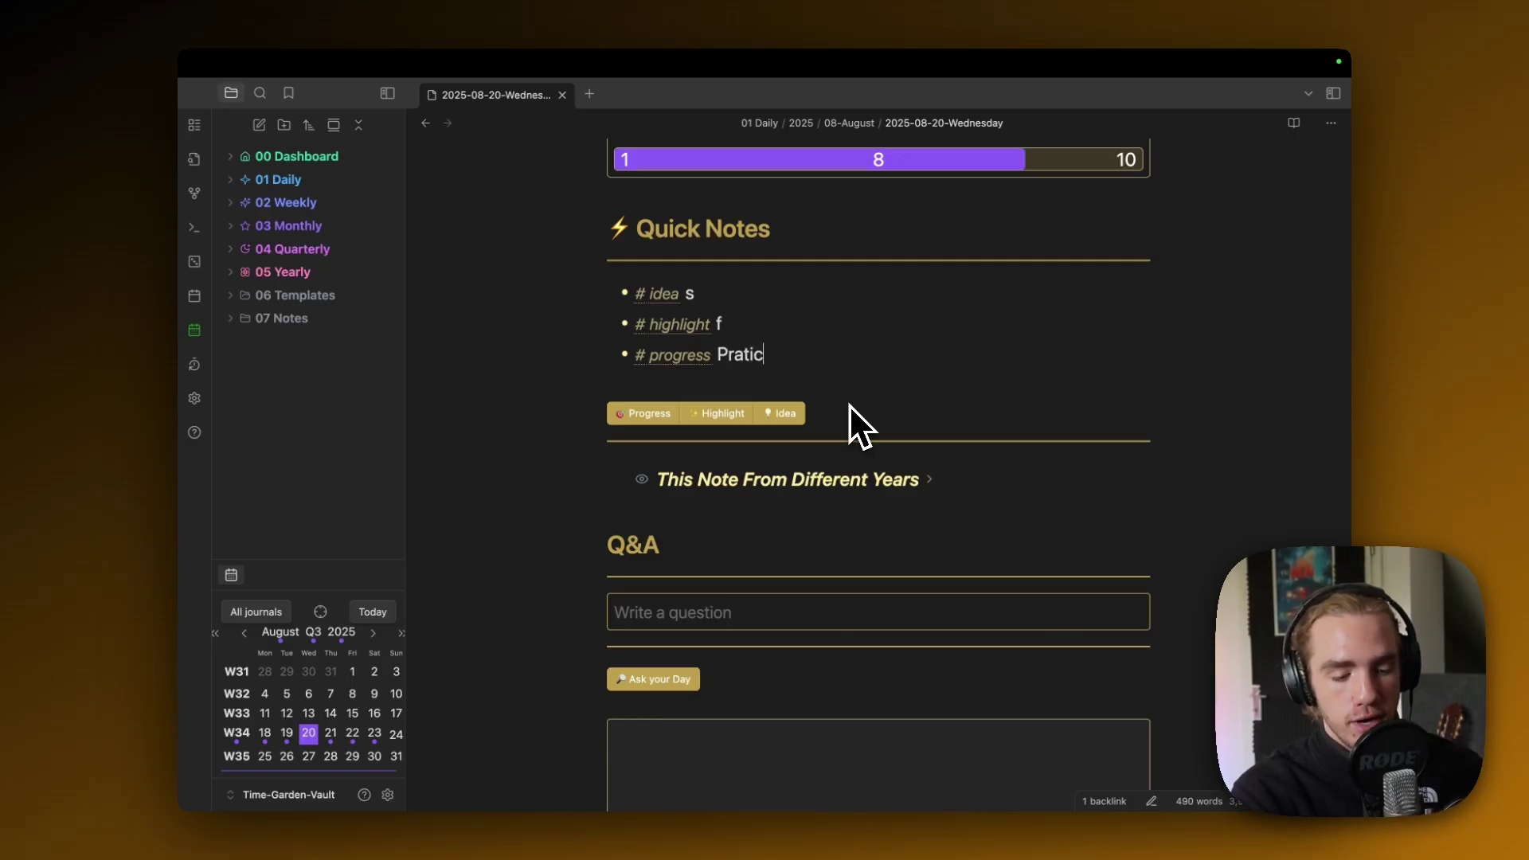
type("es for the SAT")
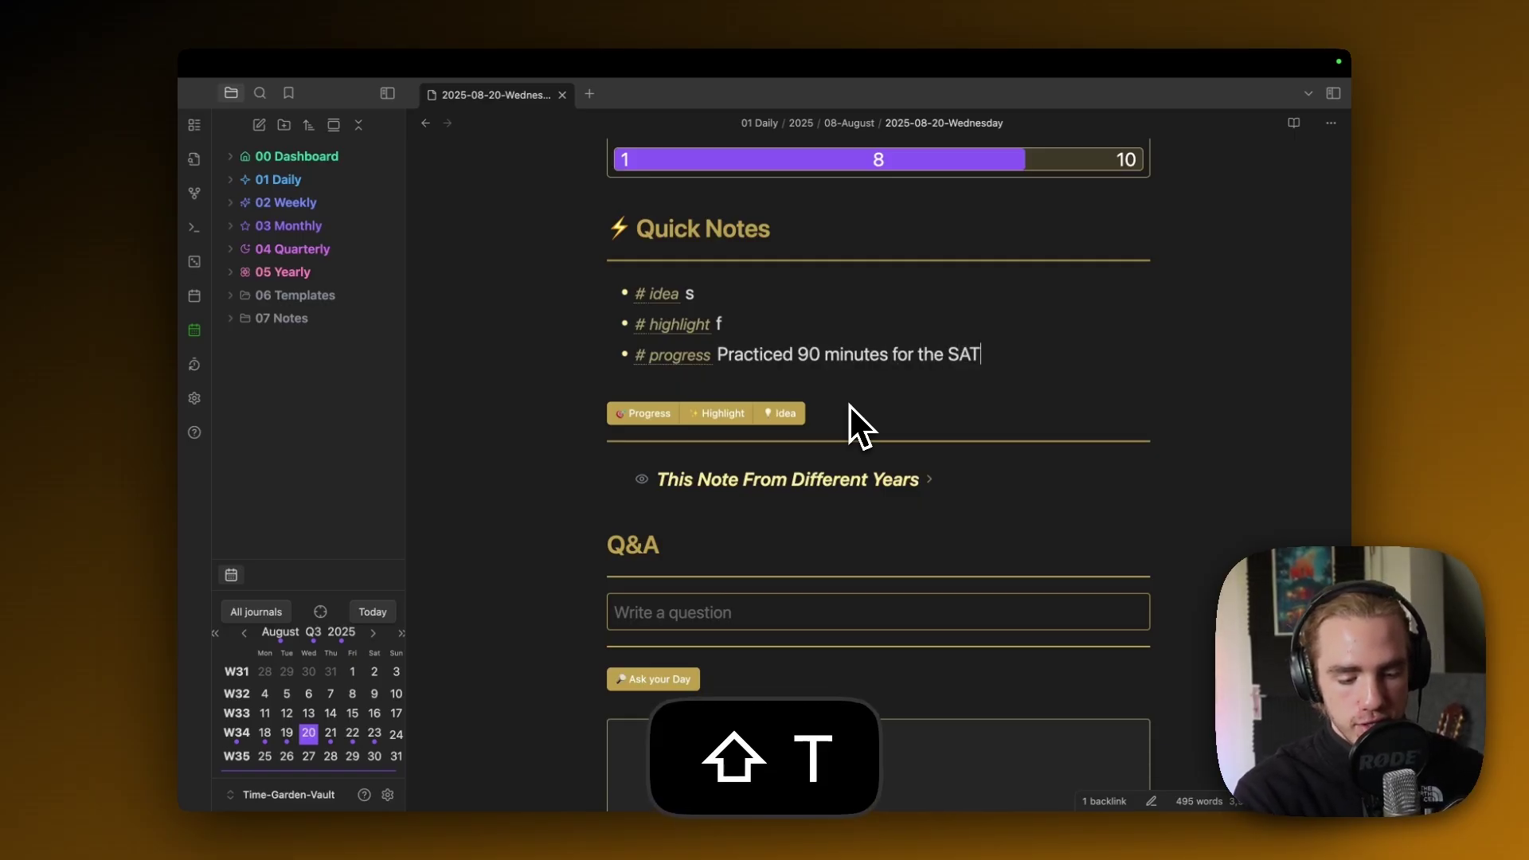
scroll(988, 354, "up", 1)
scroll(992, 355, "up", 10)
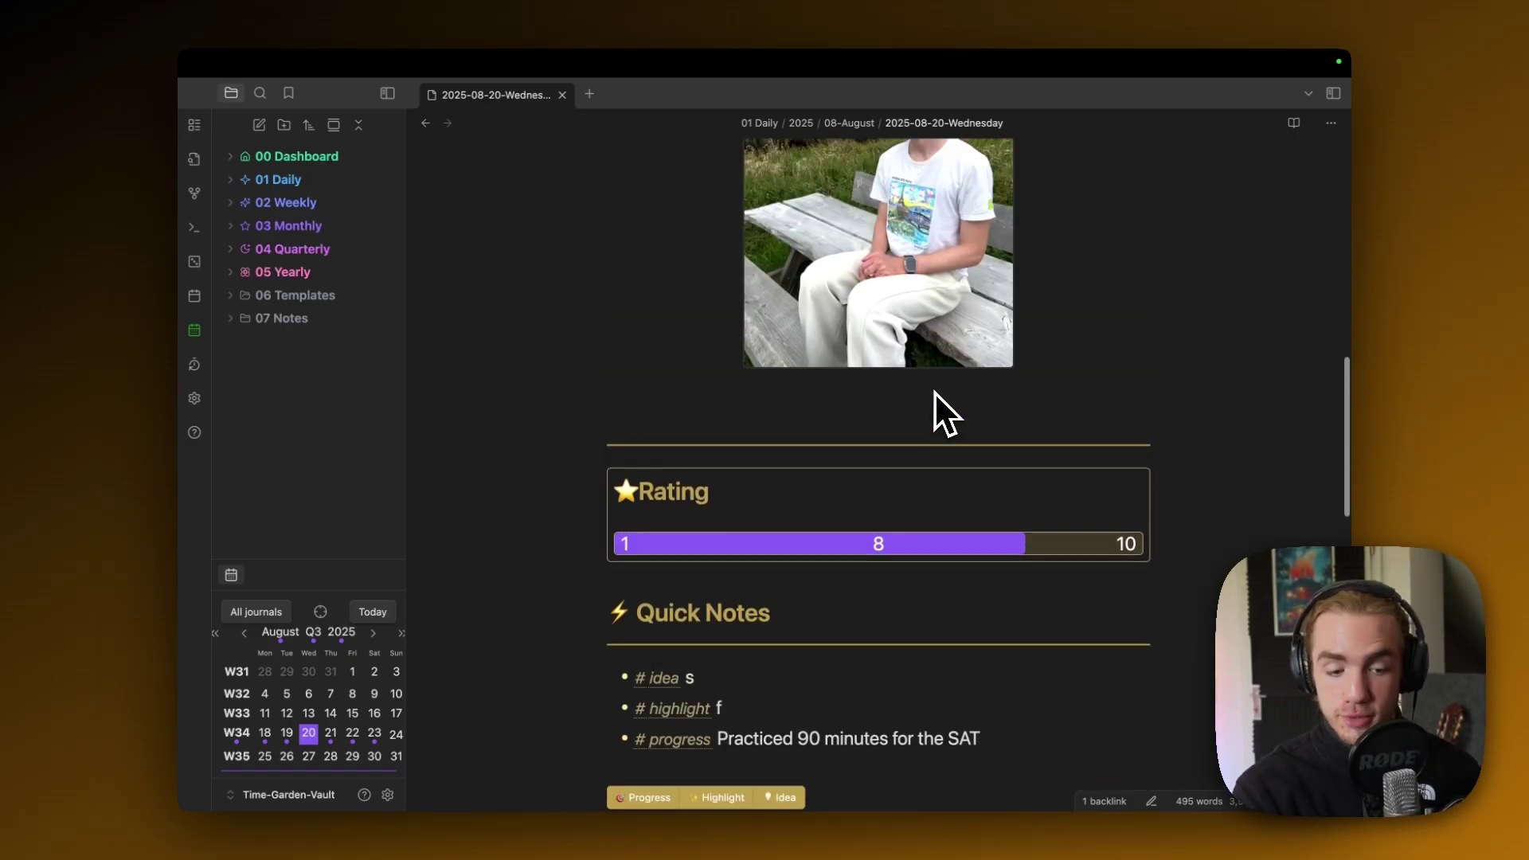
scroll(940, 366, "down", 3)
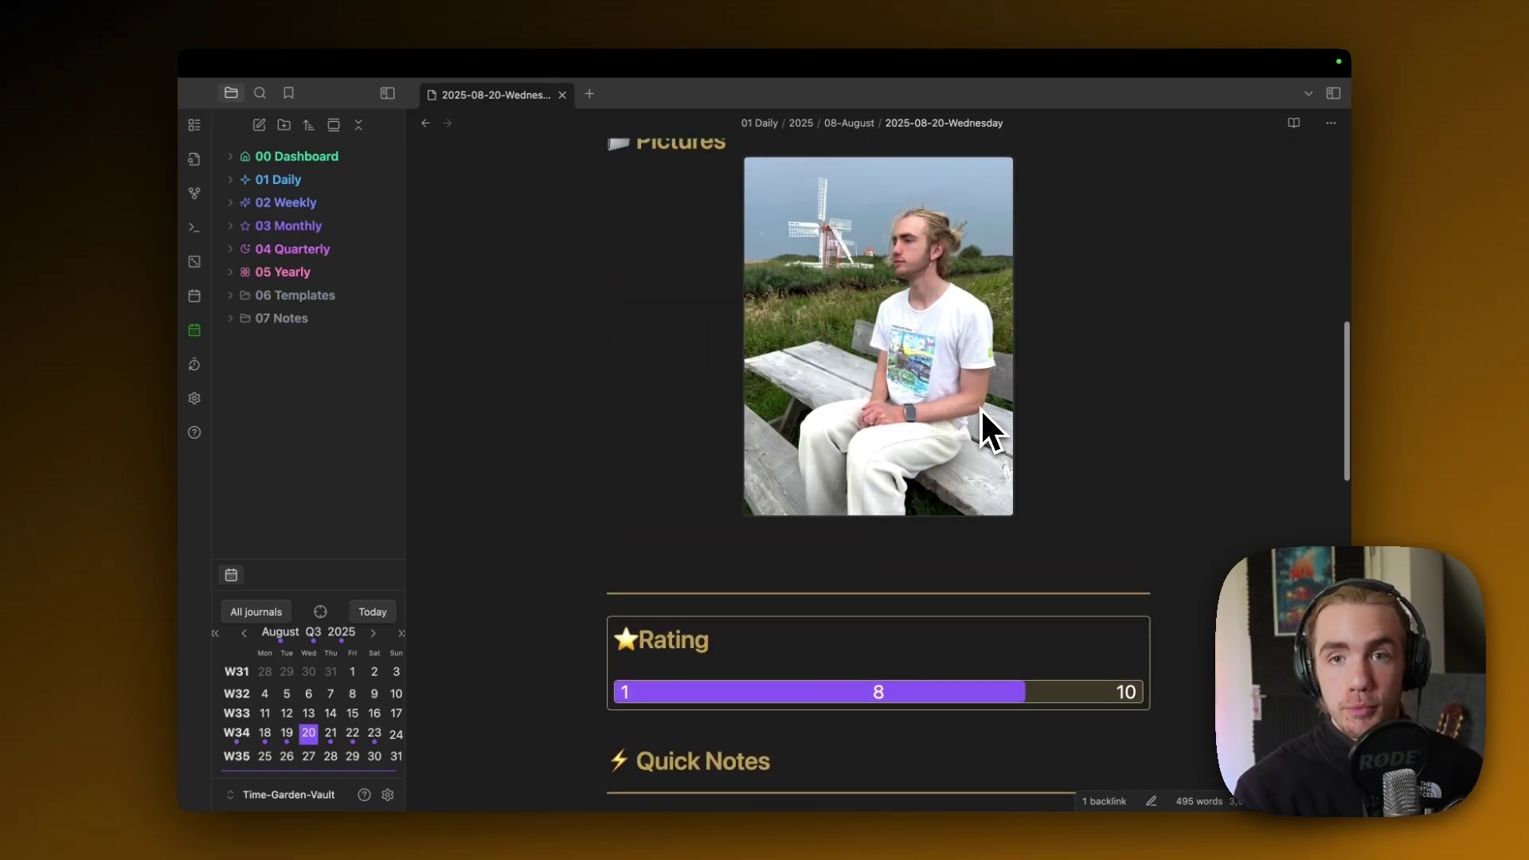
scroll(981, 410, "down", 4)
scroll(981, 427, "up", 3)
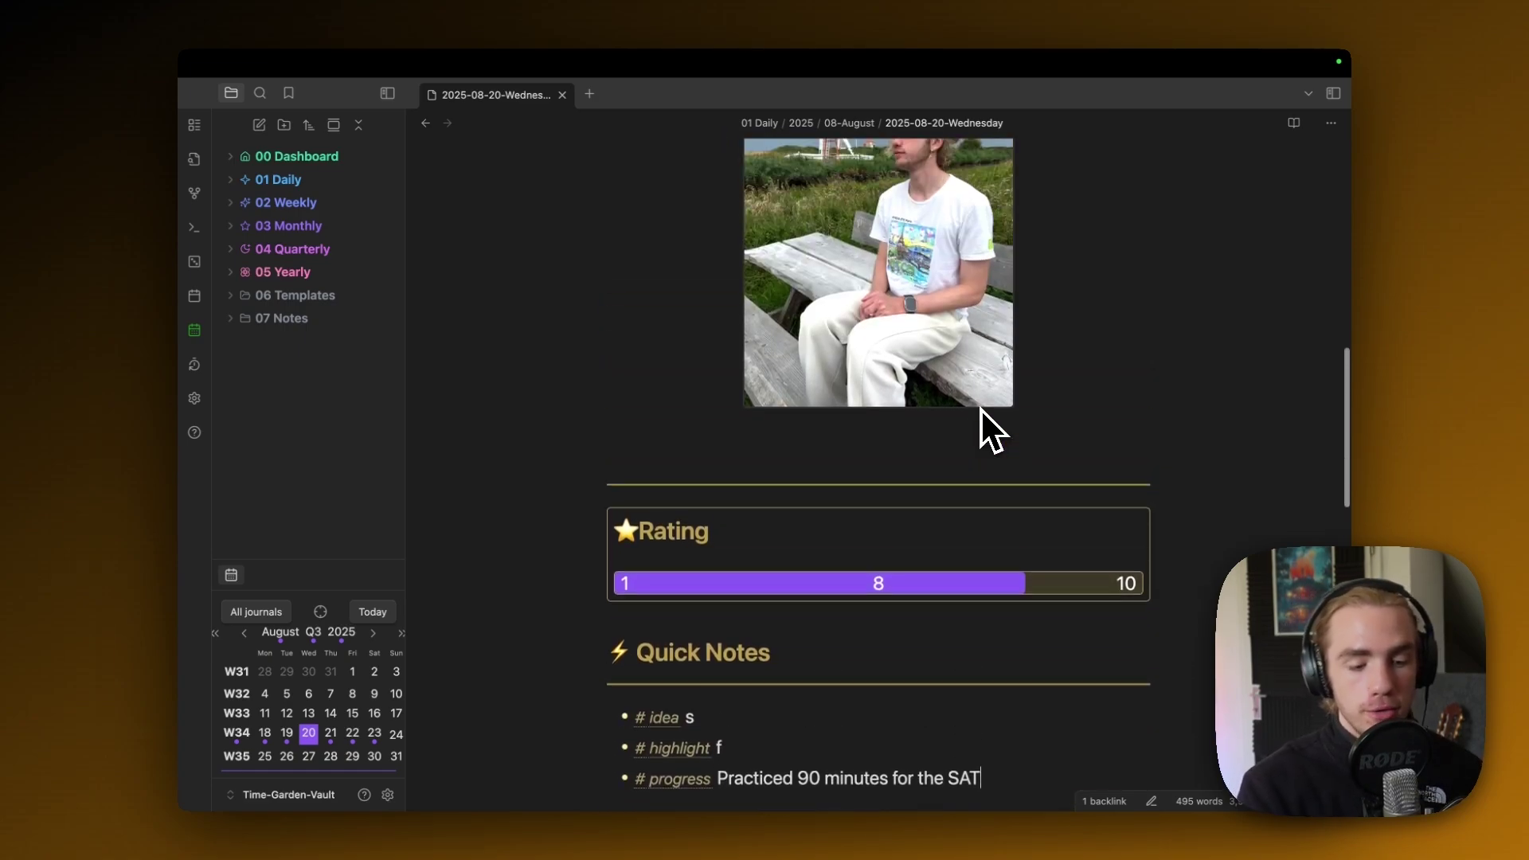
scroll(894, 450, "down", 5)
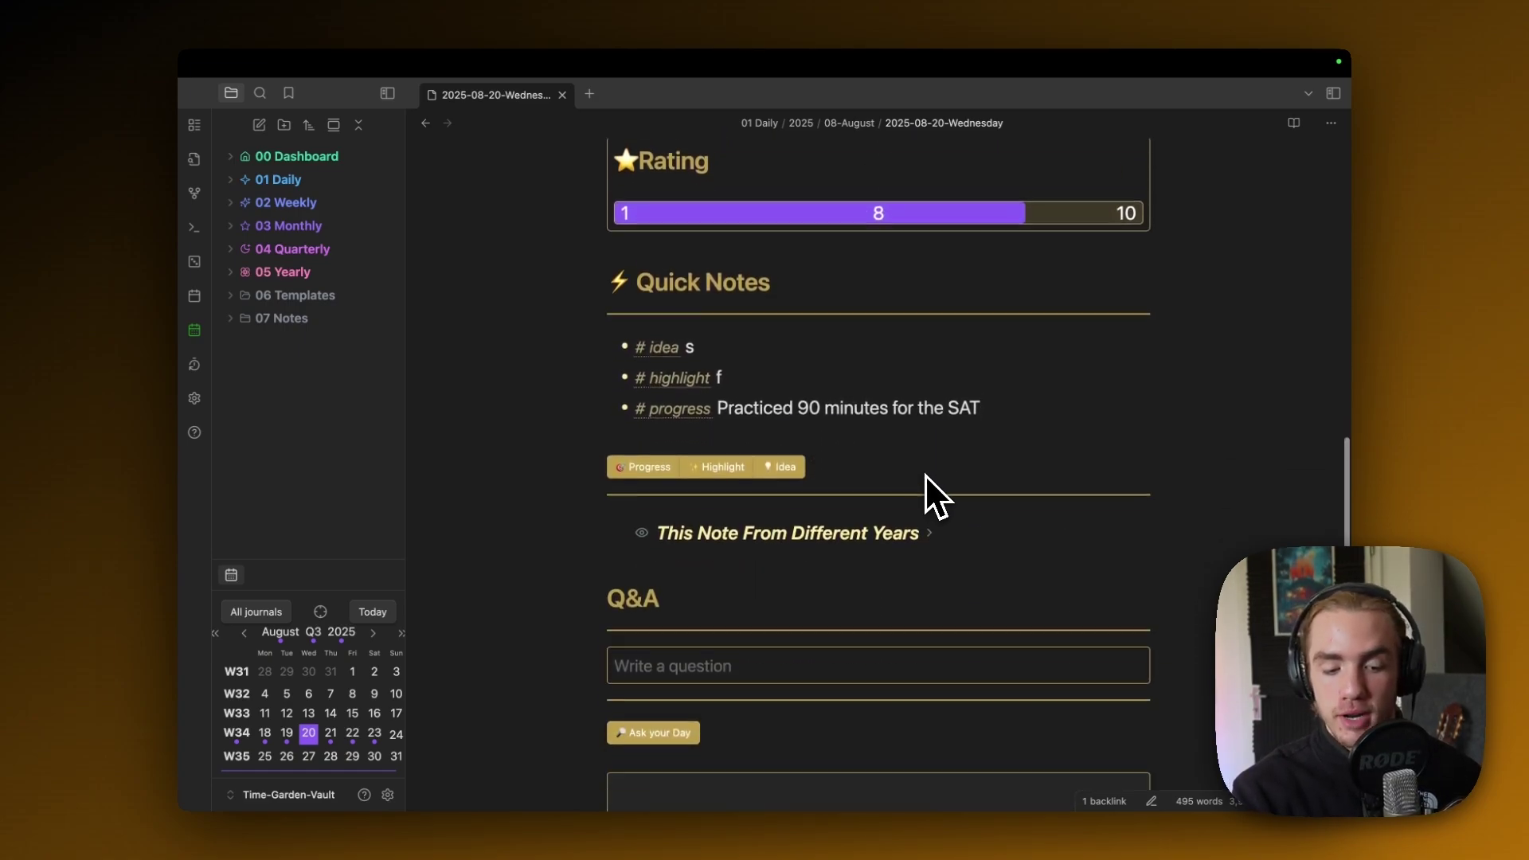
- Check the This Note From Different Years section, then jump the calendar to August 20, 2024
scroll(1008, 394, "down", 2)
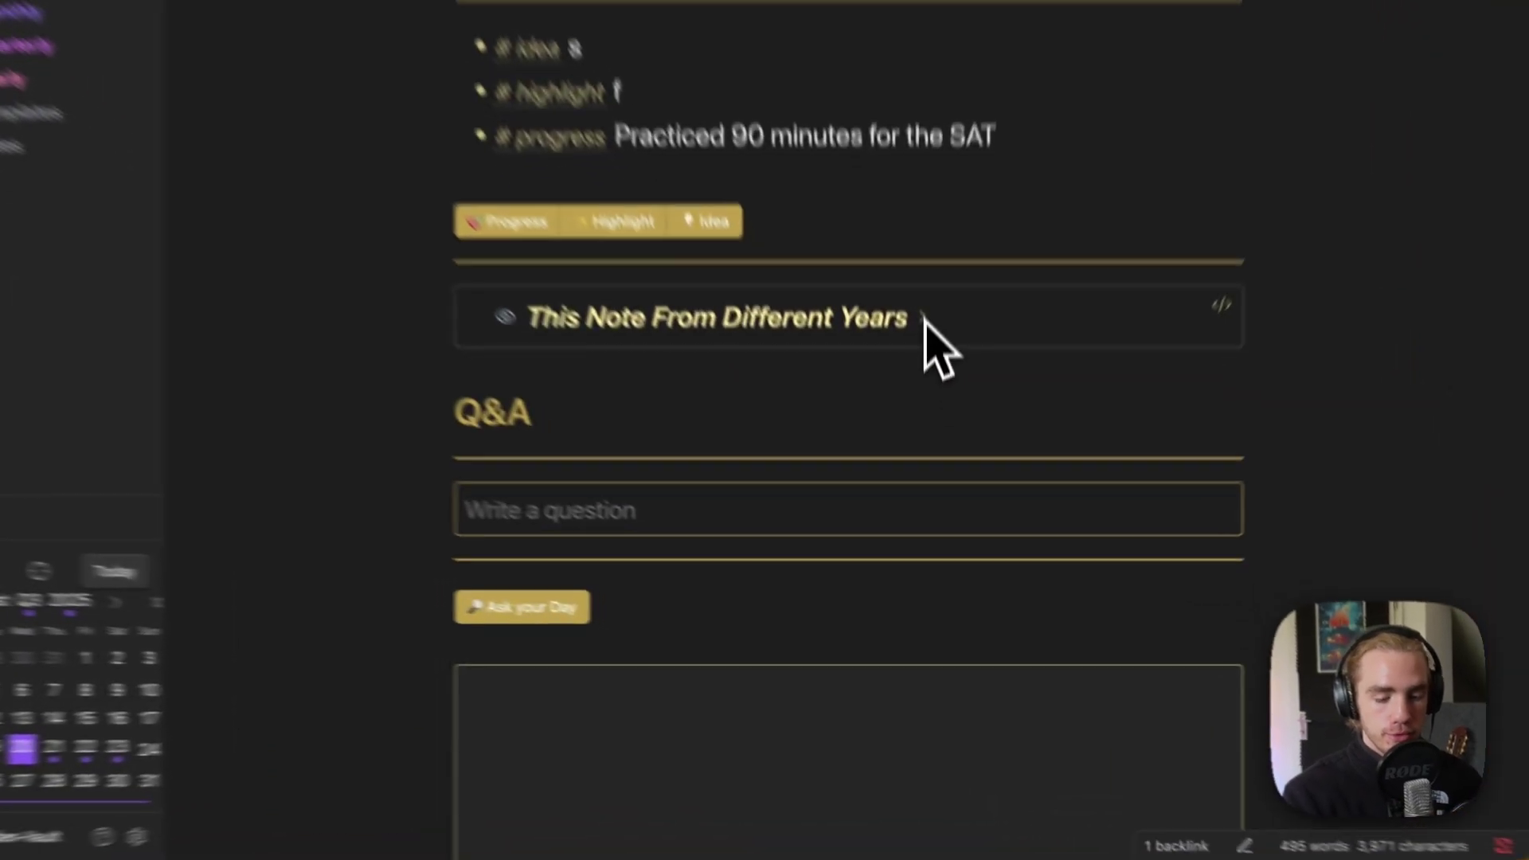
left_click(927, 437)
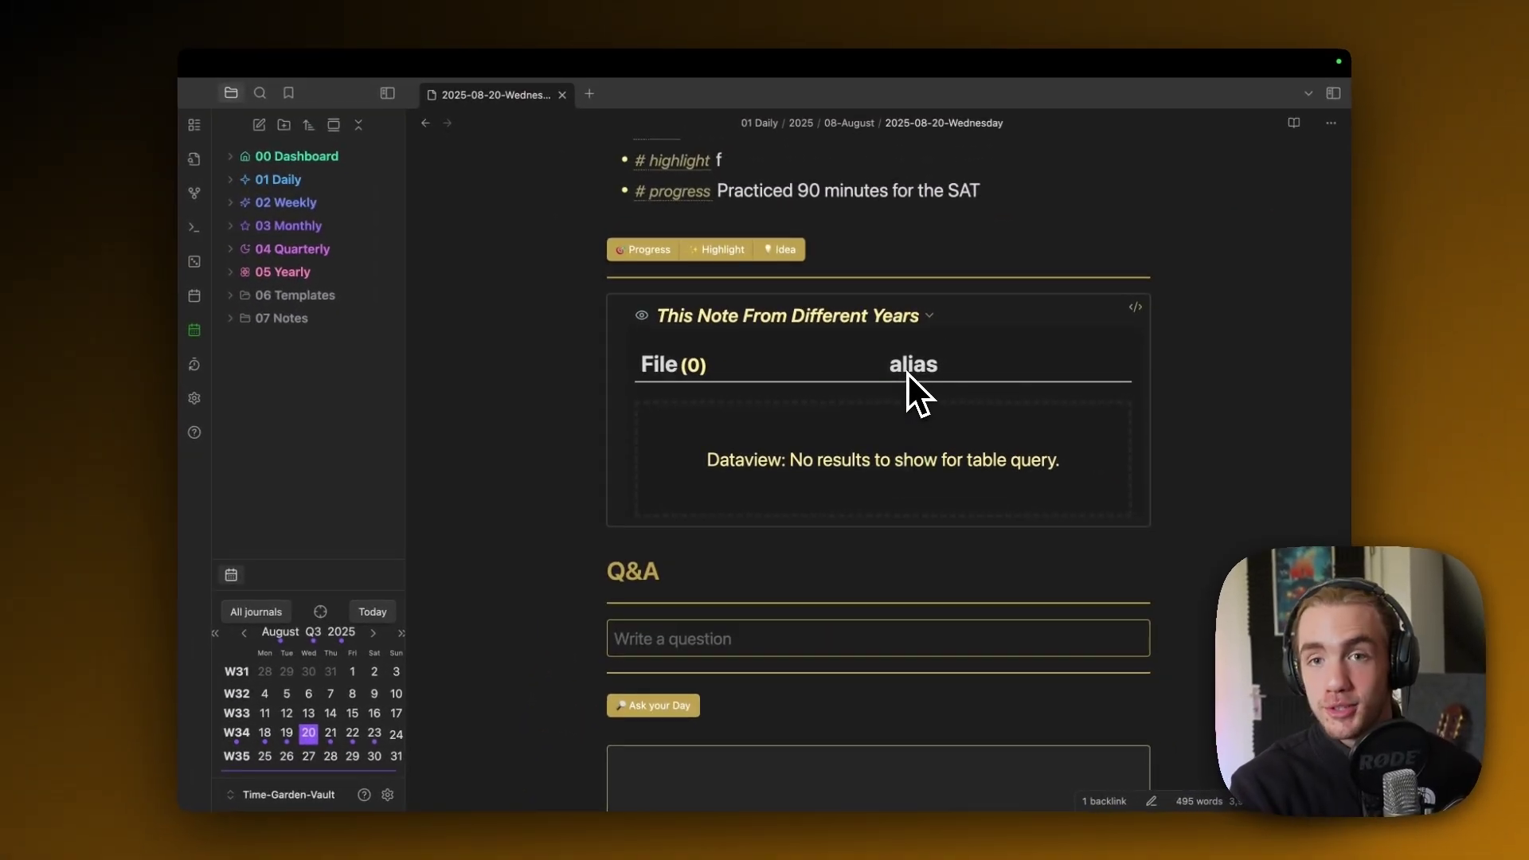
left_click(926, 317)
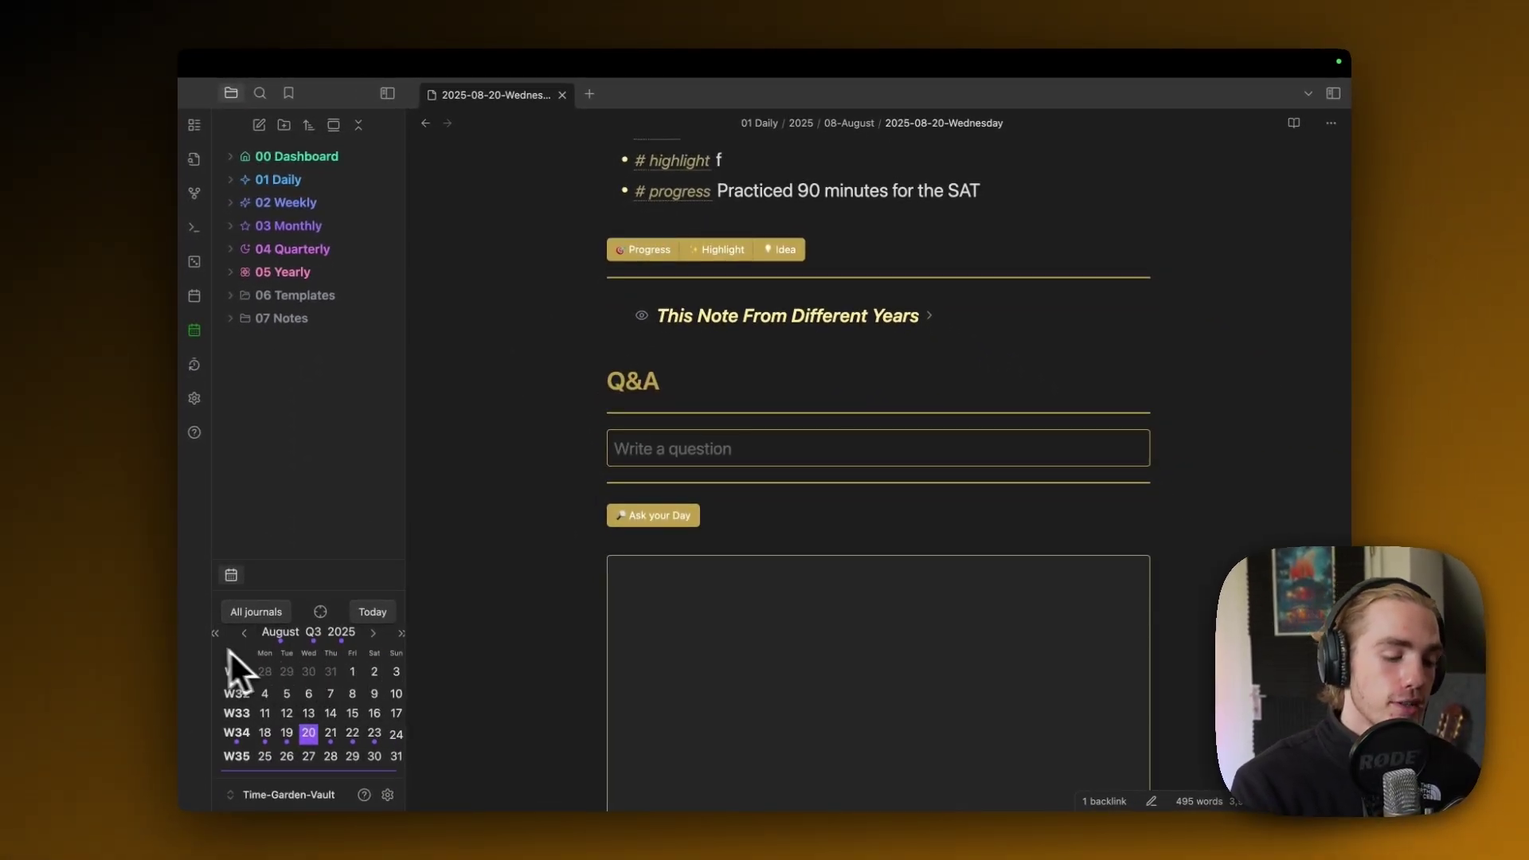
left_click(215, 633)
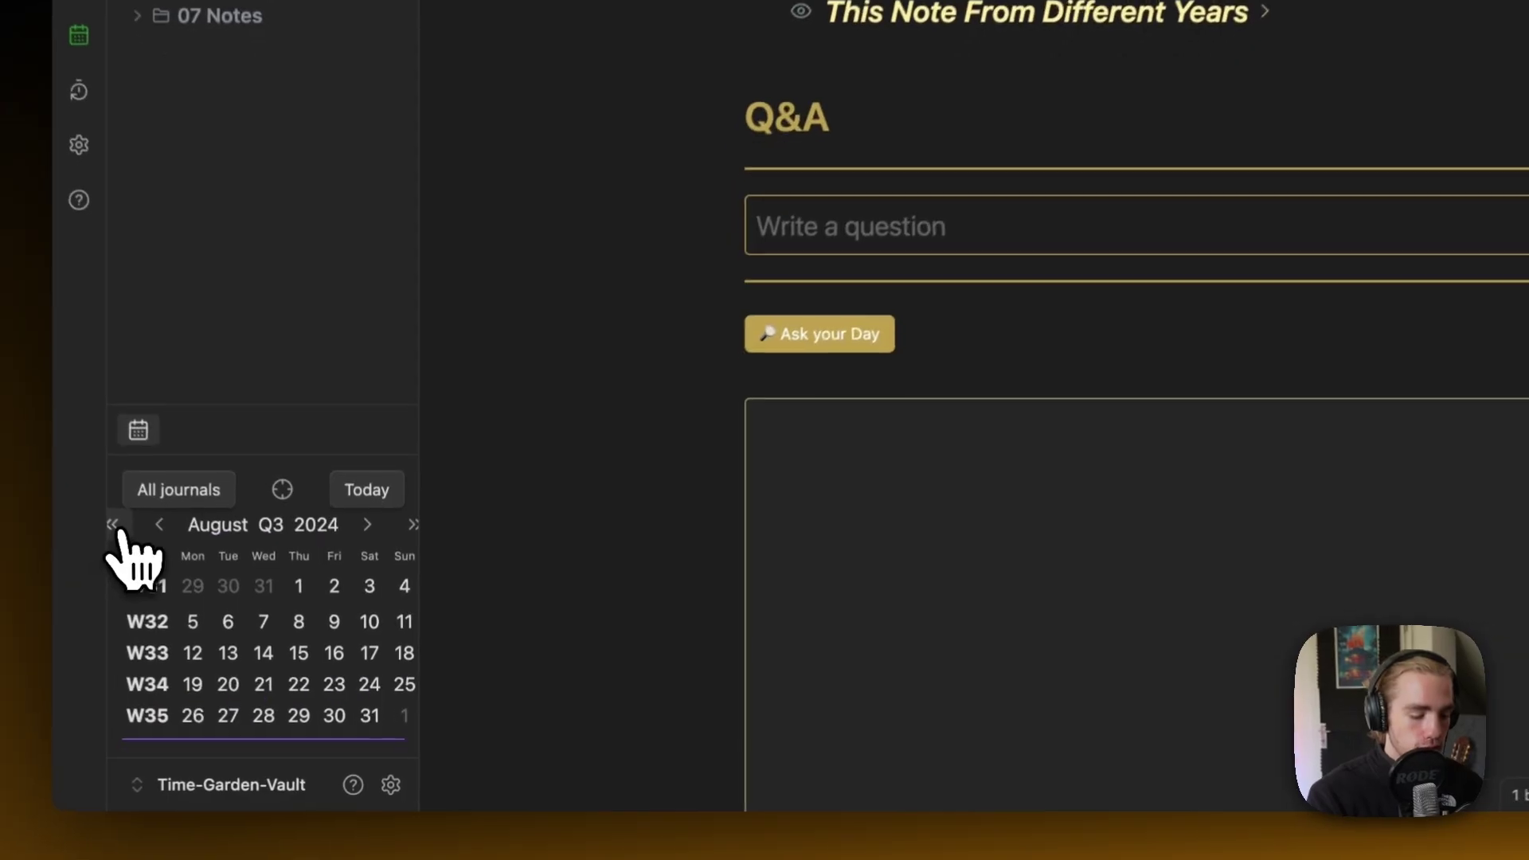
left_click(228, 684)
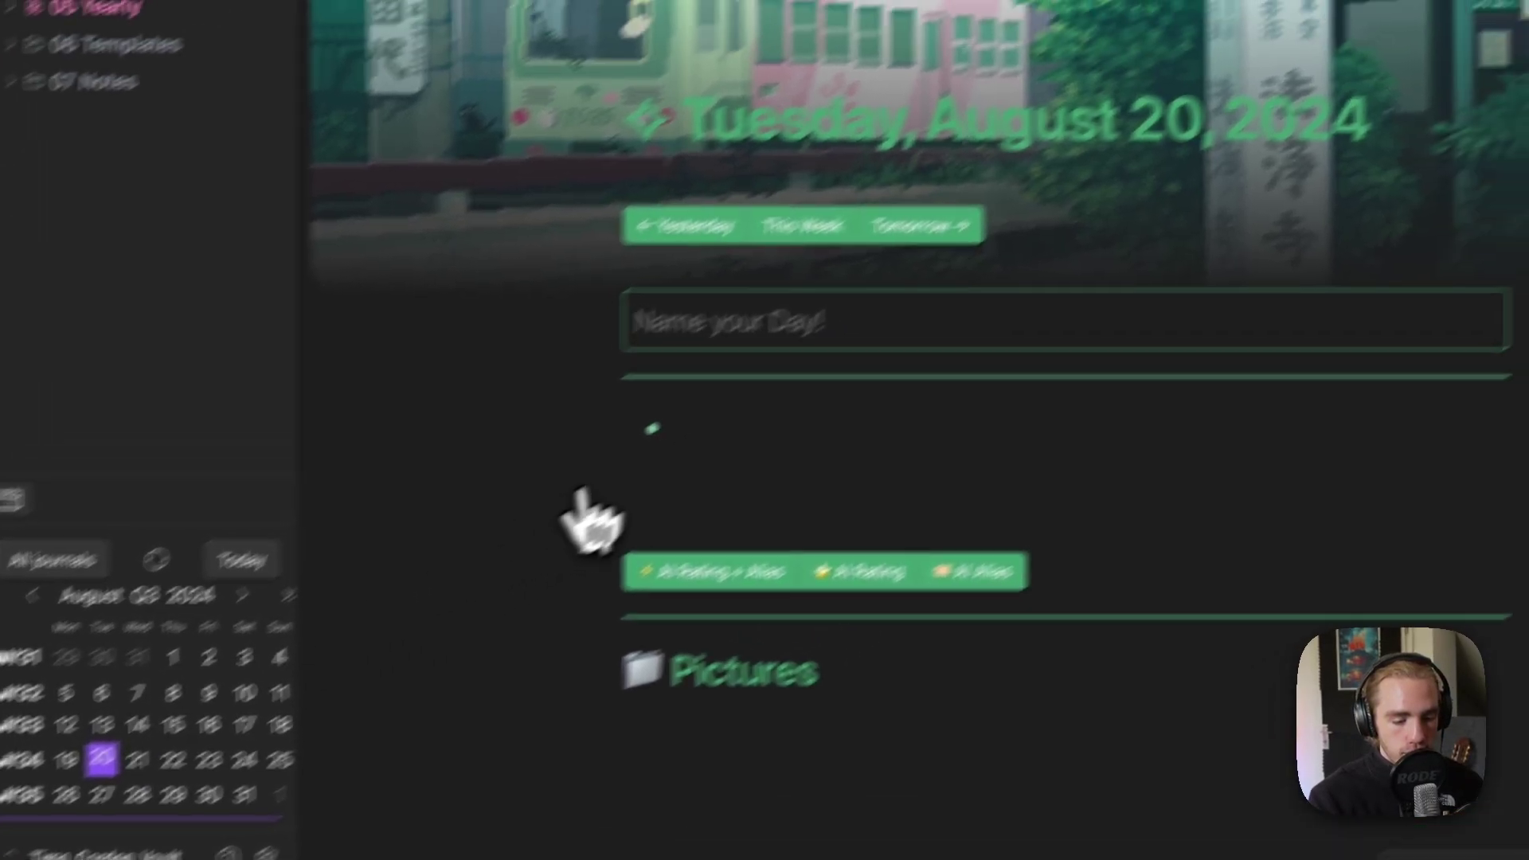
- Name the 2024-08-20-Tuesday note 'an epic day' and confirm its alias in the table
scroll(1103, 564, "down", 10)
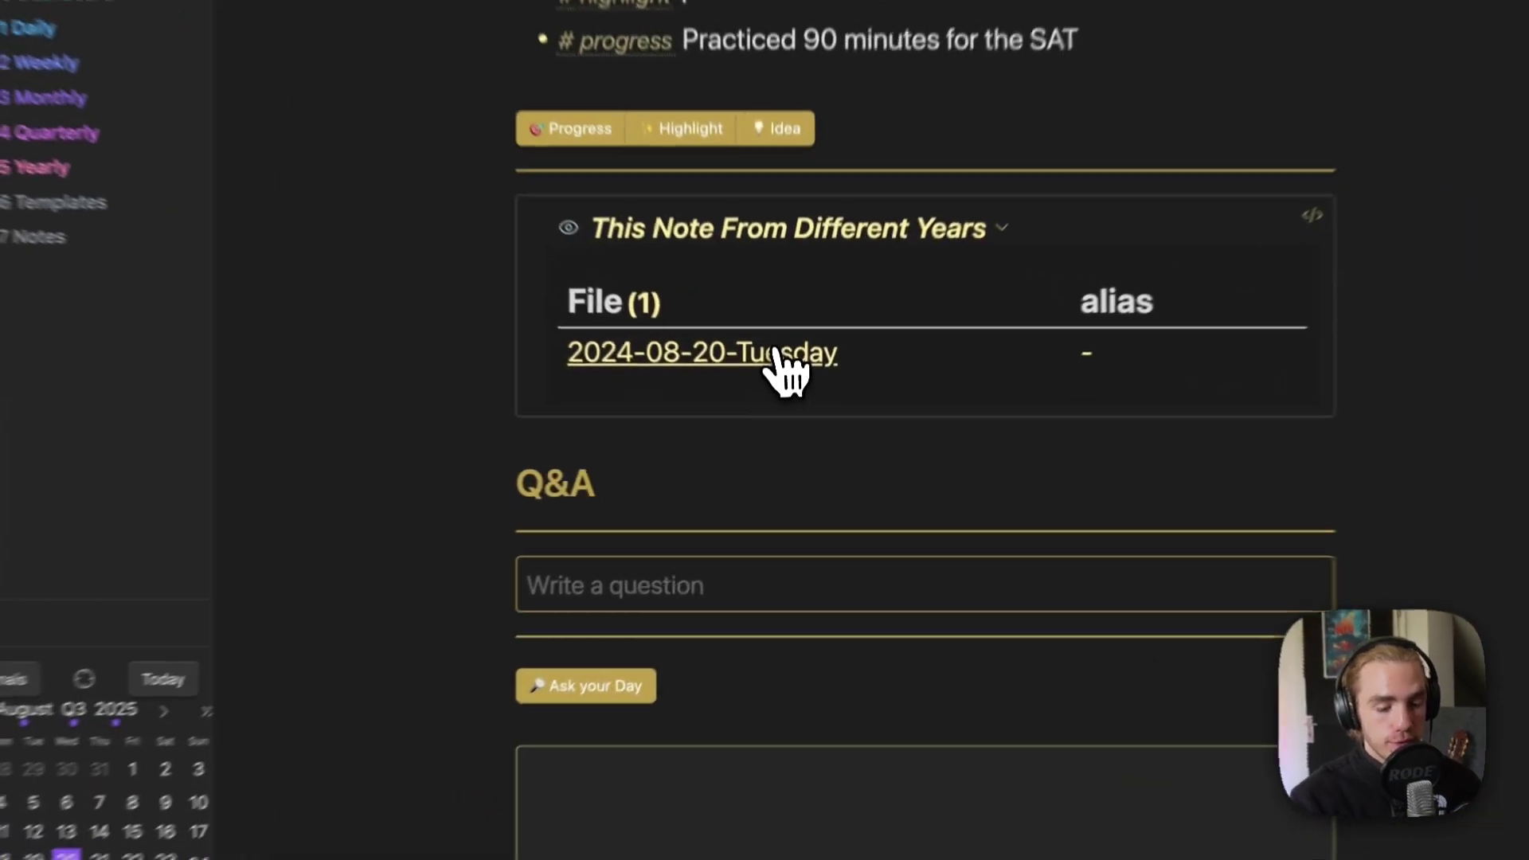
left_click(785, 396)
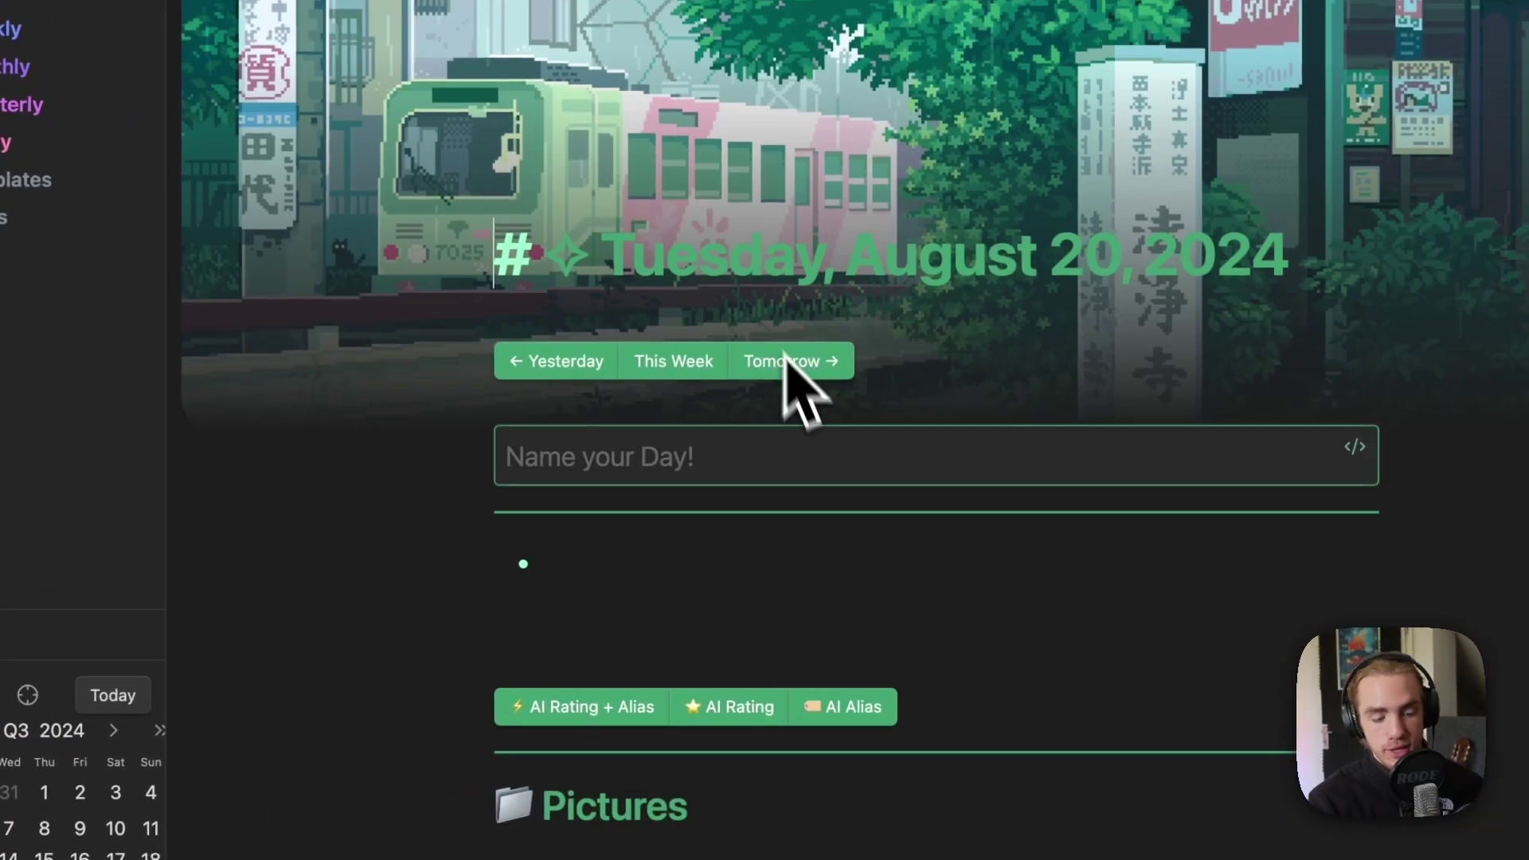
left_click(771, 463)
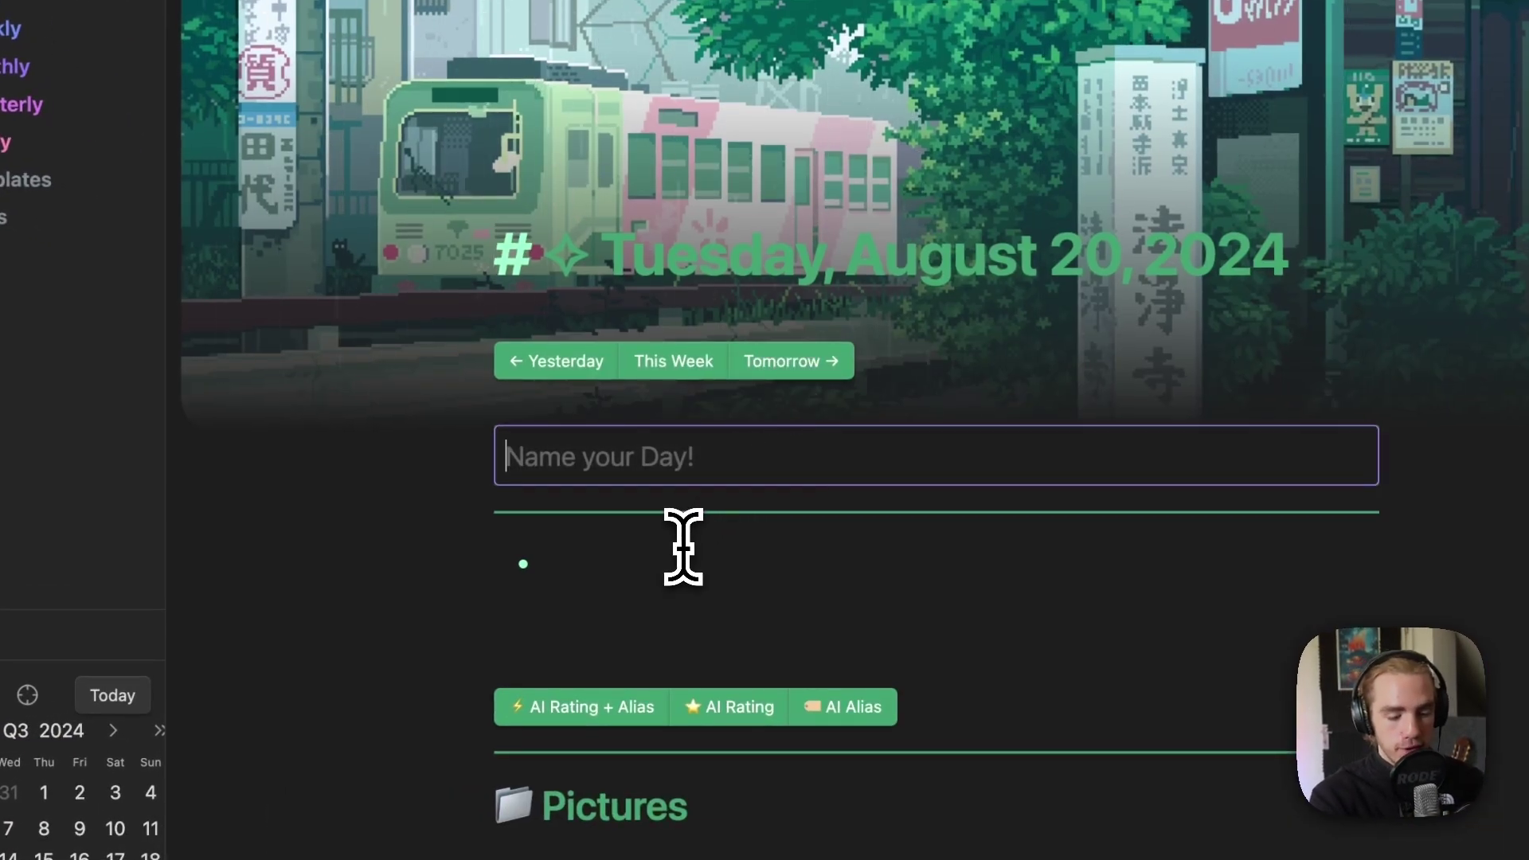
type("an epic day")
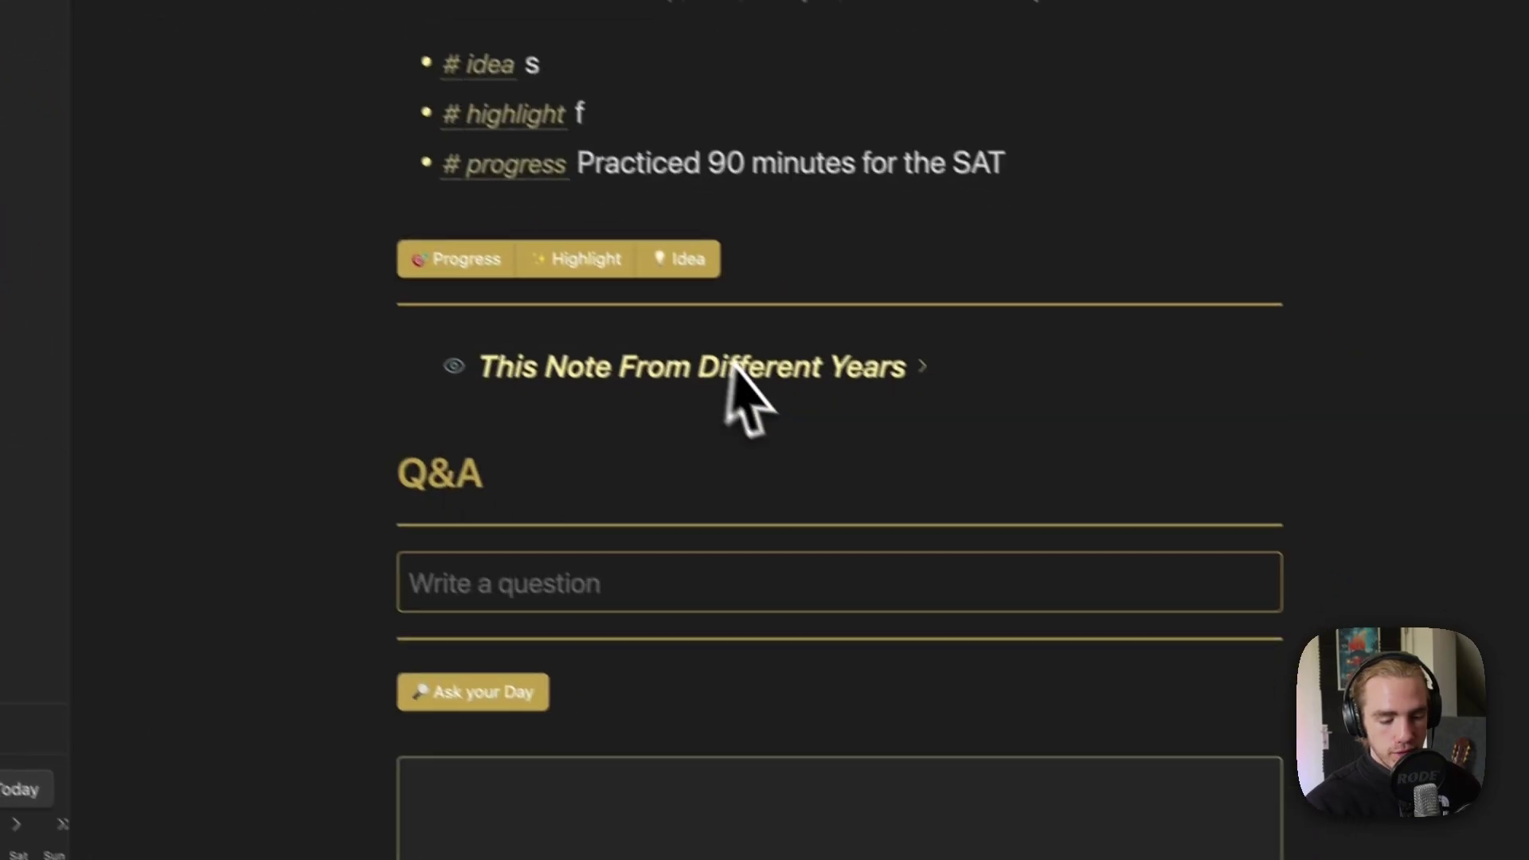
left_click(892, 355)
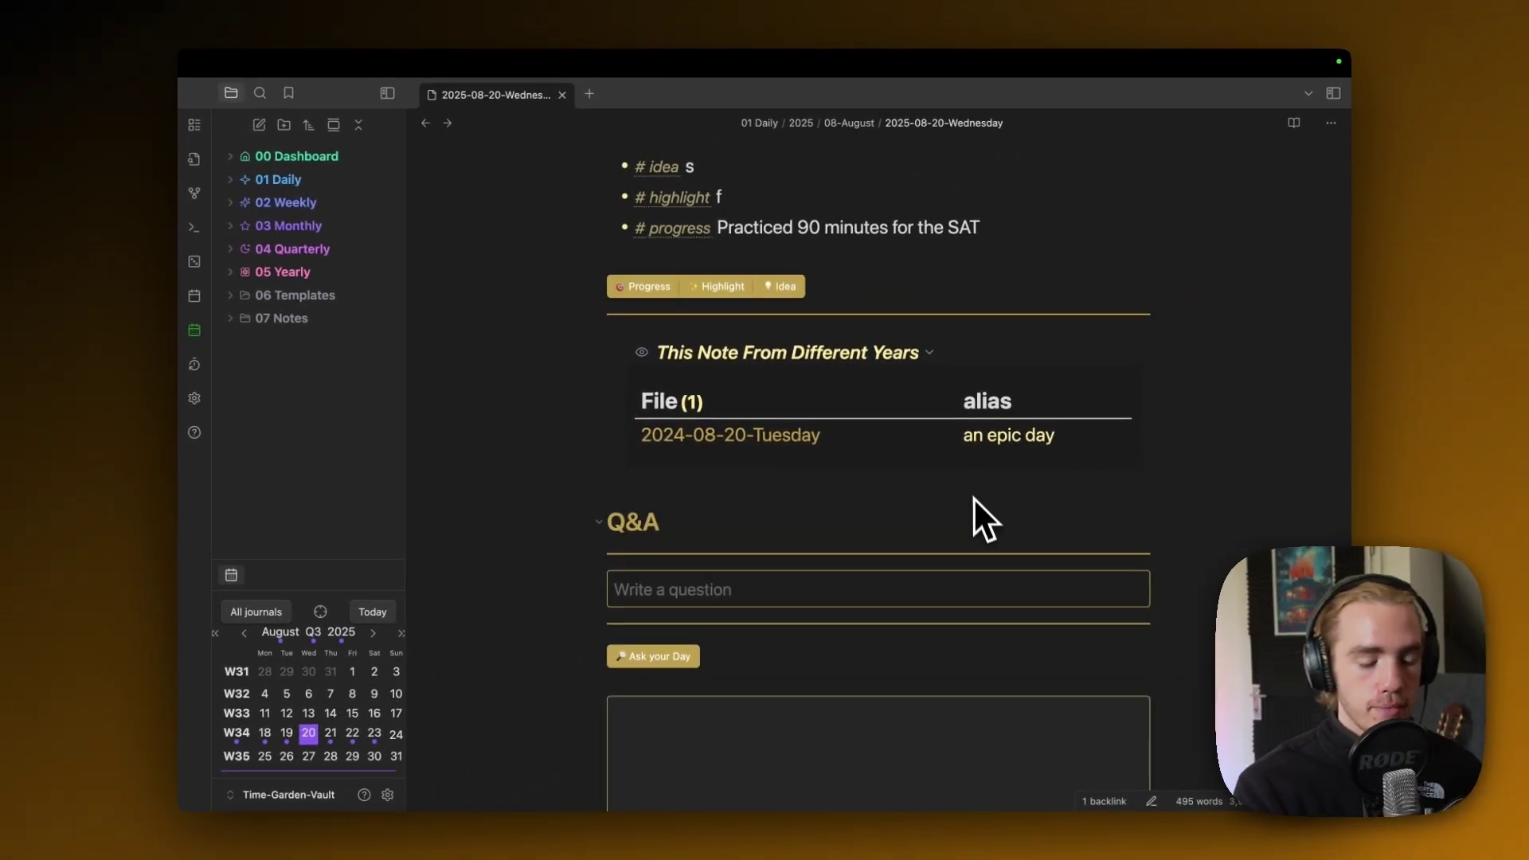
scroll(884, 454, "down", 5)
scroll(792, 382, "up", 15)
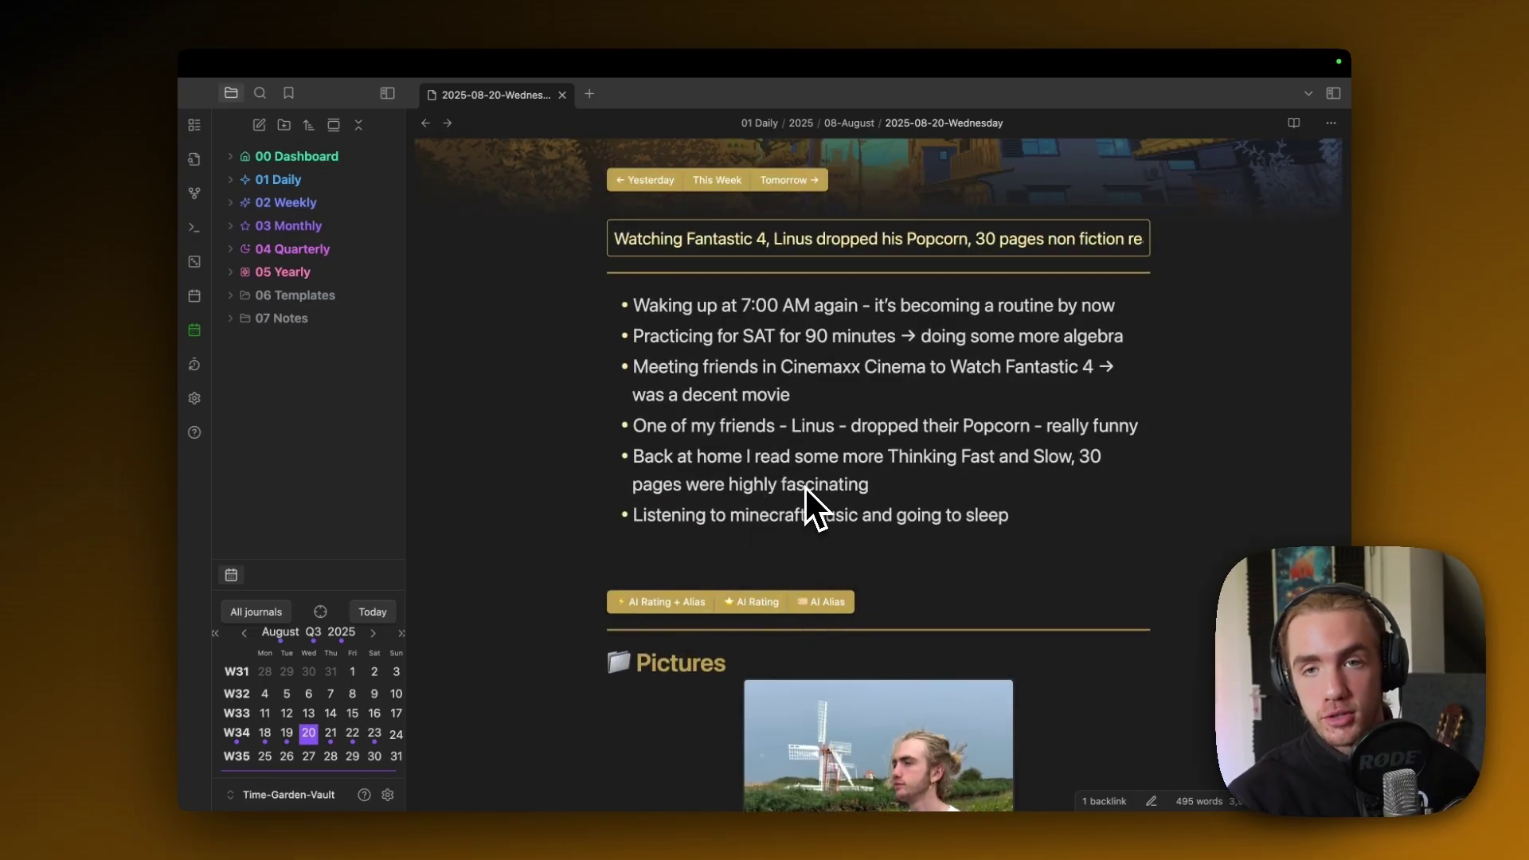
- Open the 2025-W34 weekly note, look at 2025-W35, and return to W34
scroll(837, 580, "up", 3)
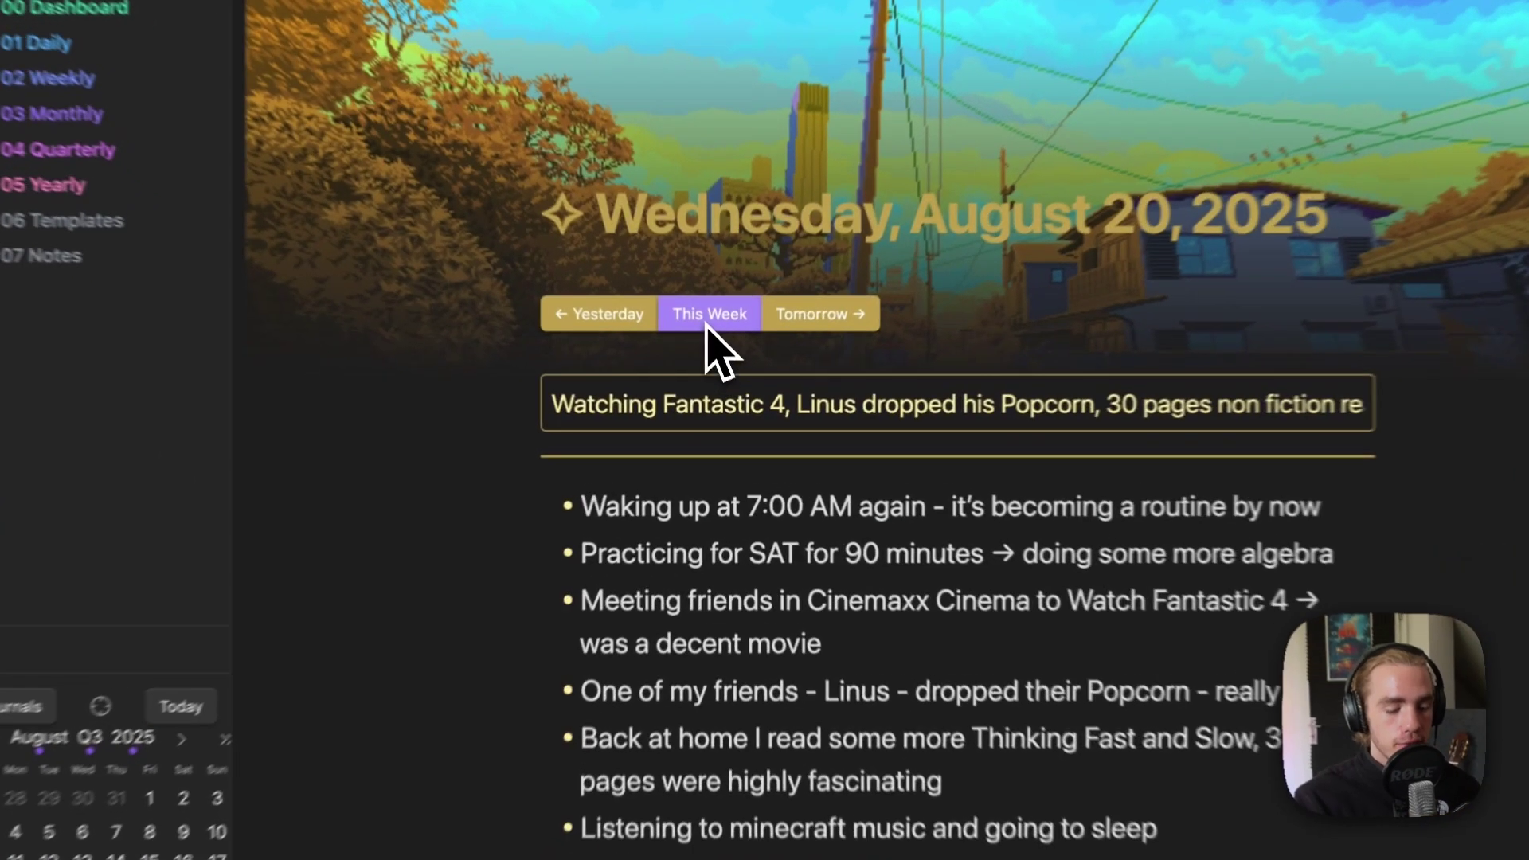
left_click(707, 316)
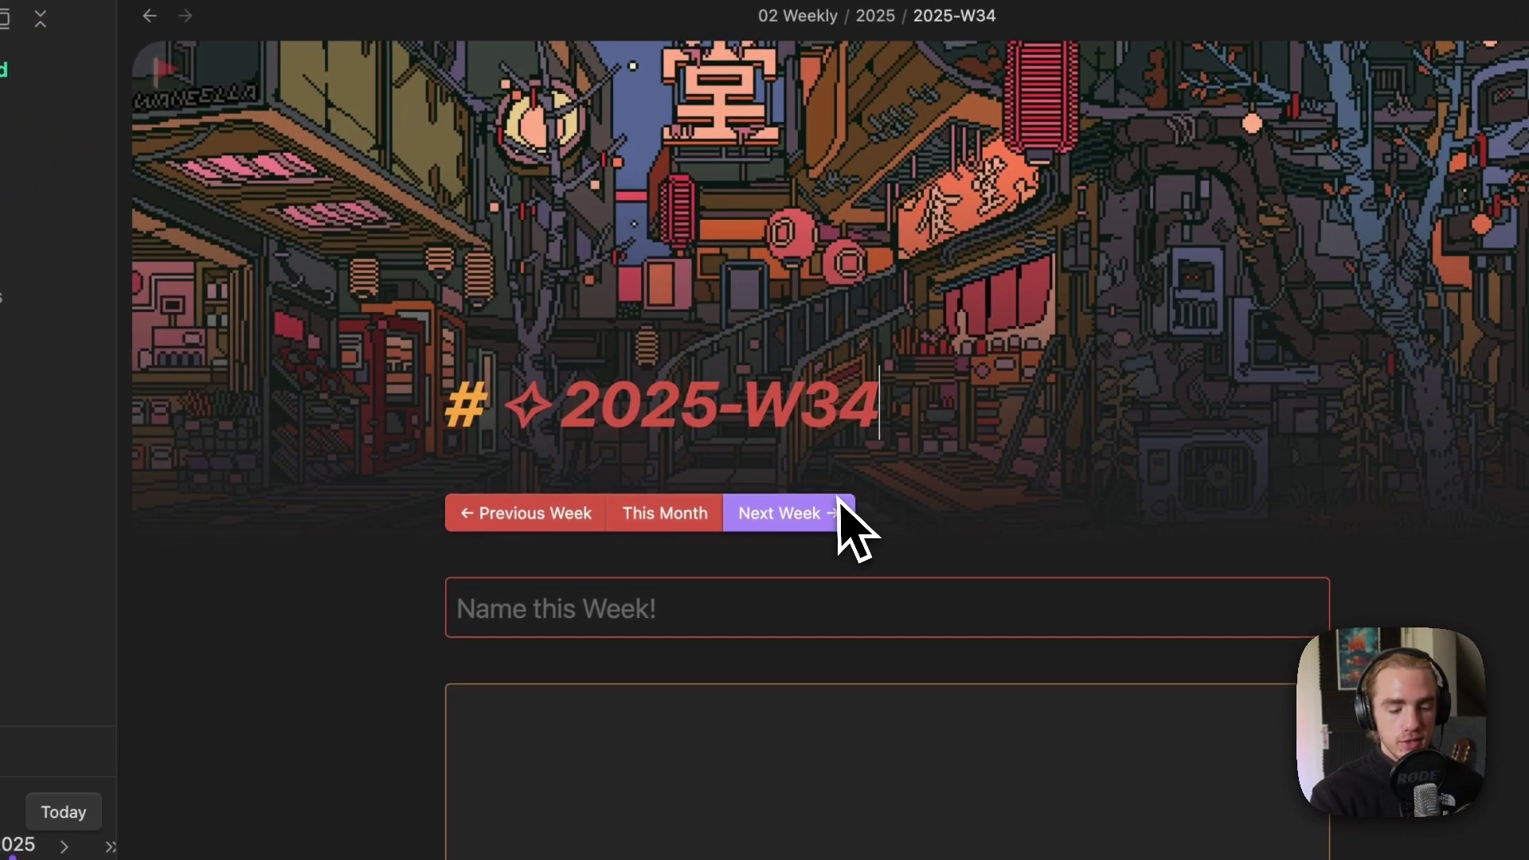
left_click(916, 426)
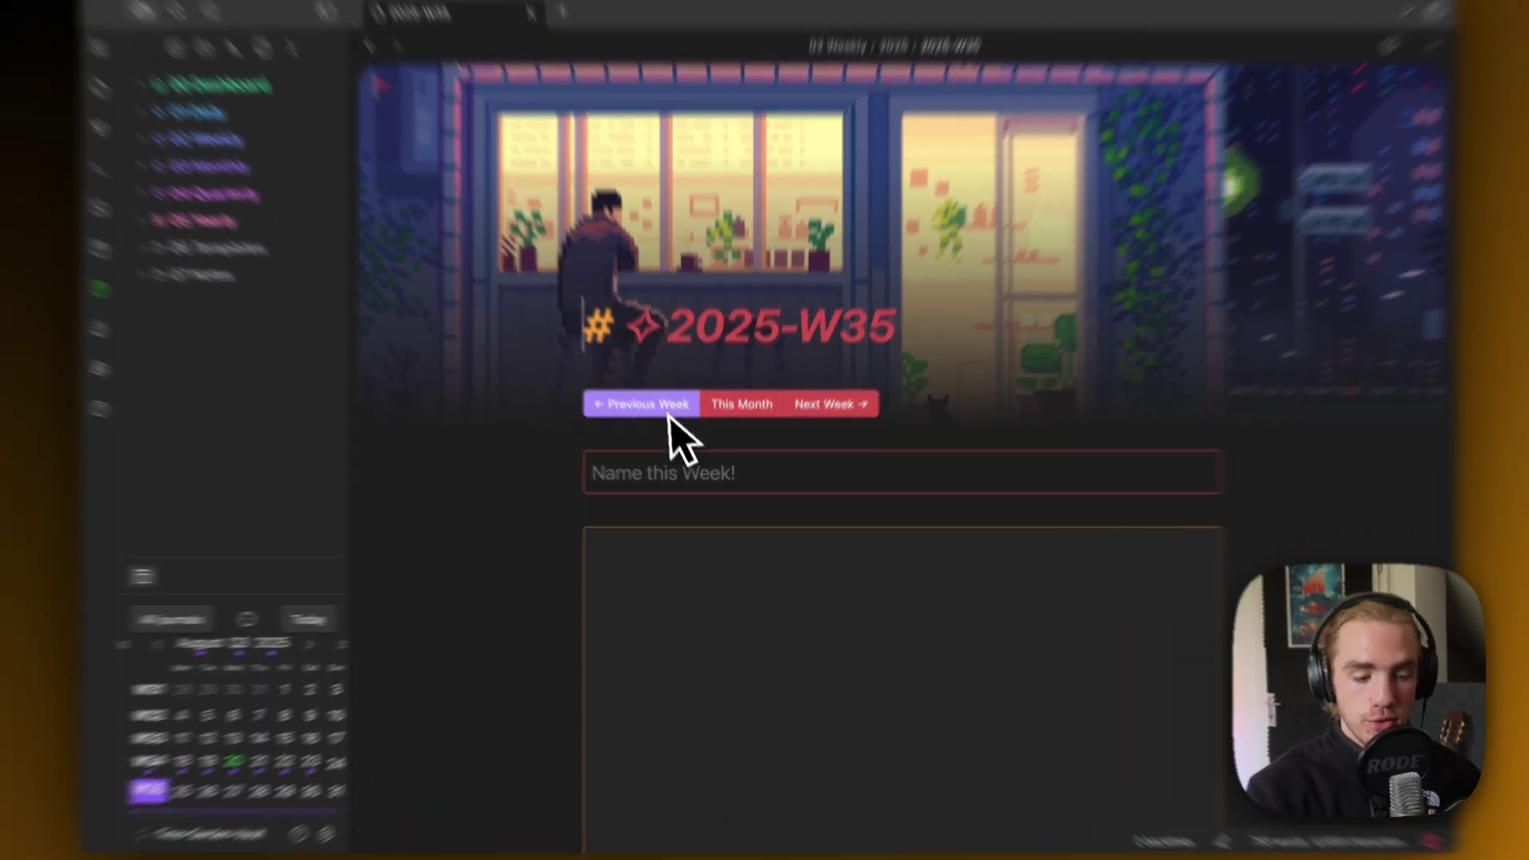
left_click(672, 429)
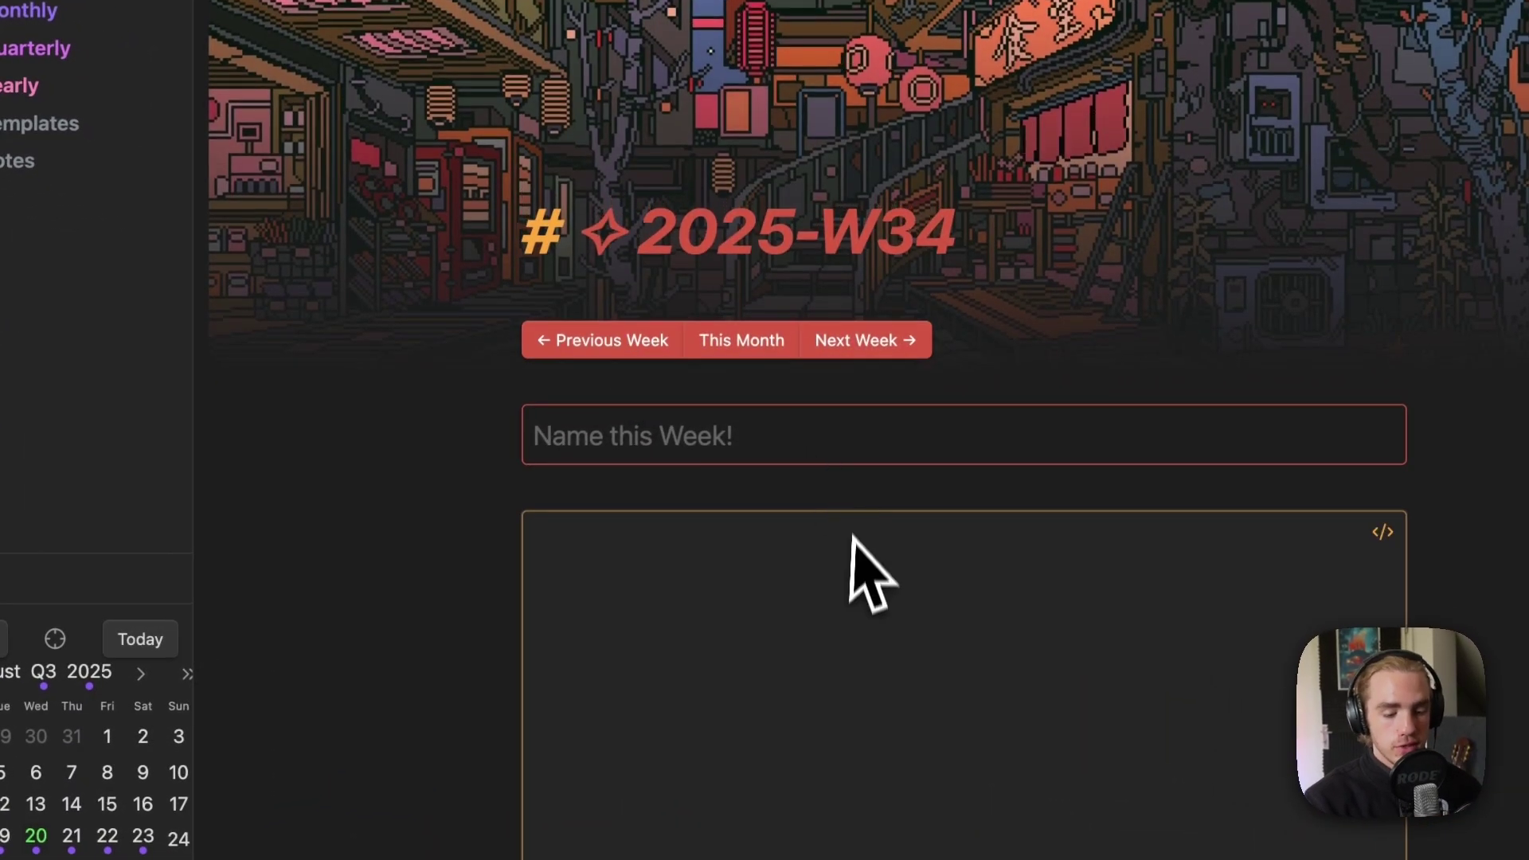
- Scroll to the weekly Ratings chart, now averaging 2.2 with August 20 at 8
scroll(851, 557, "down", 5)
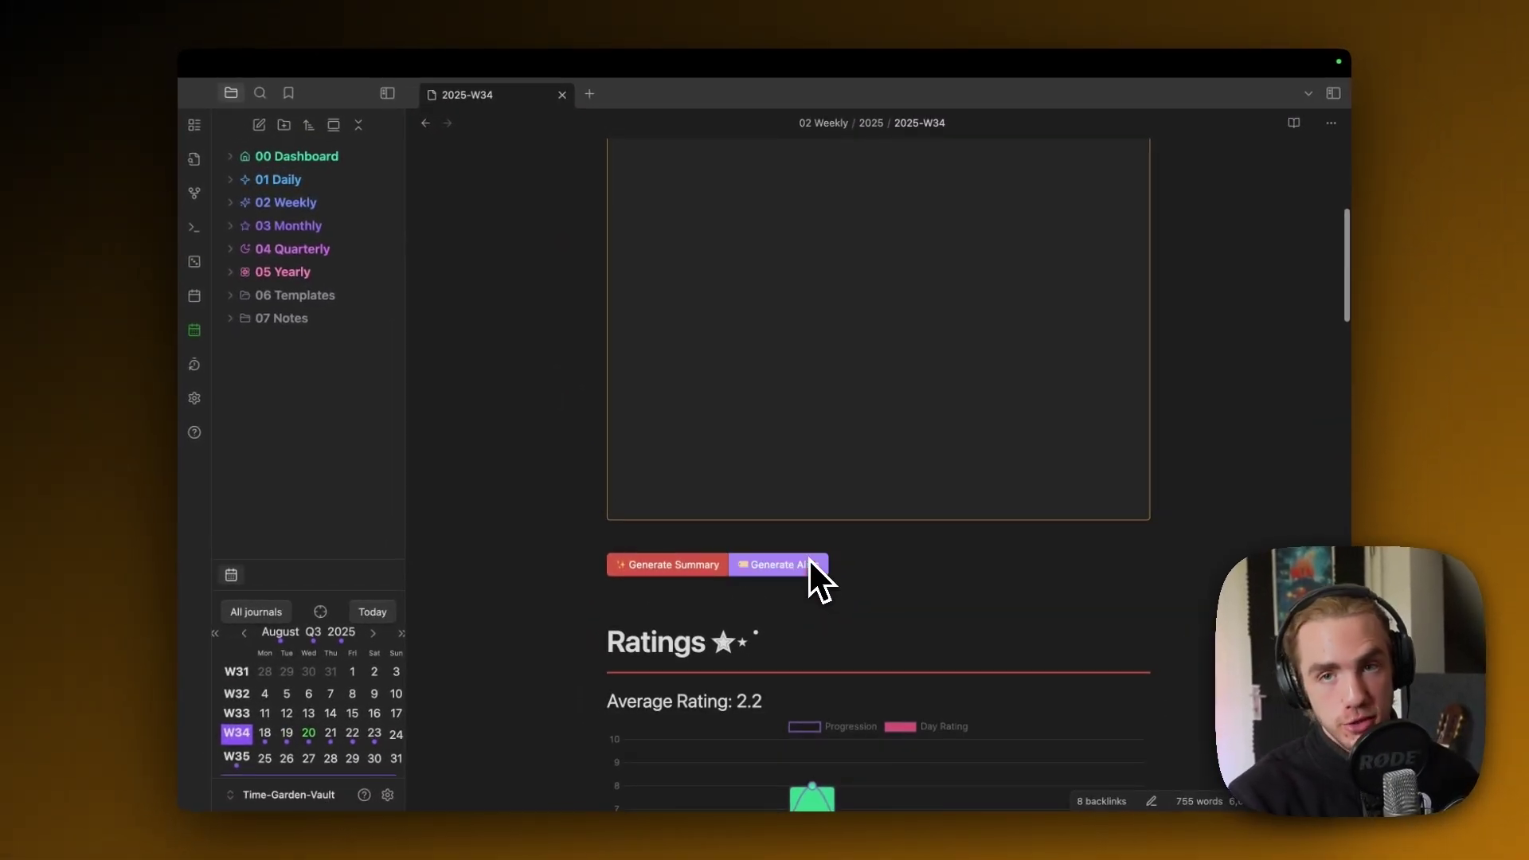
scroll(861, 506, "up", 5)
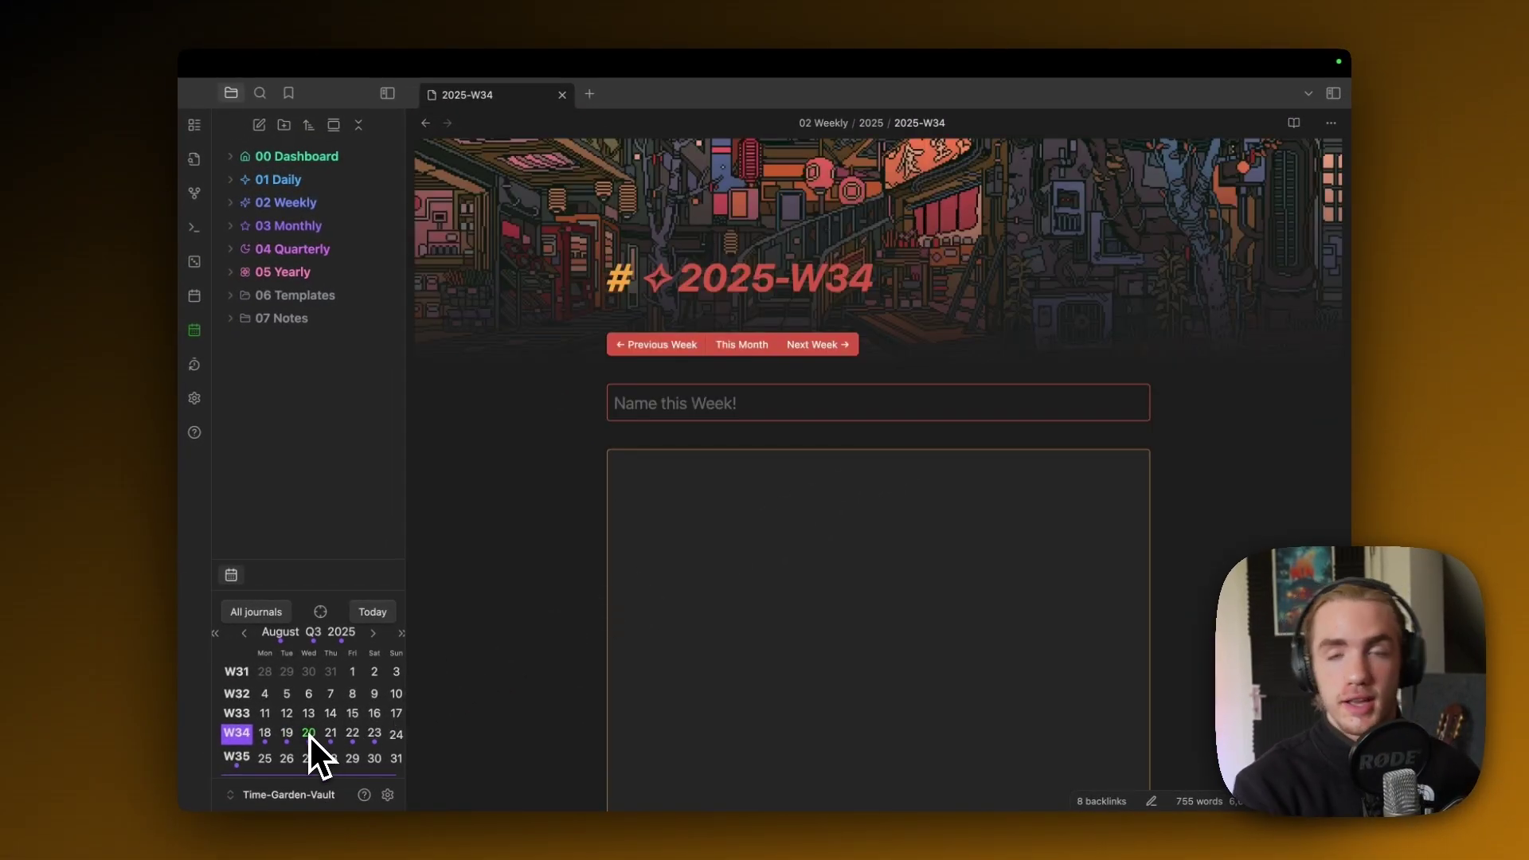
scroll(529, 649, "down", 5)
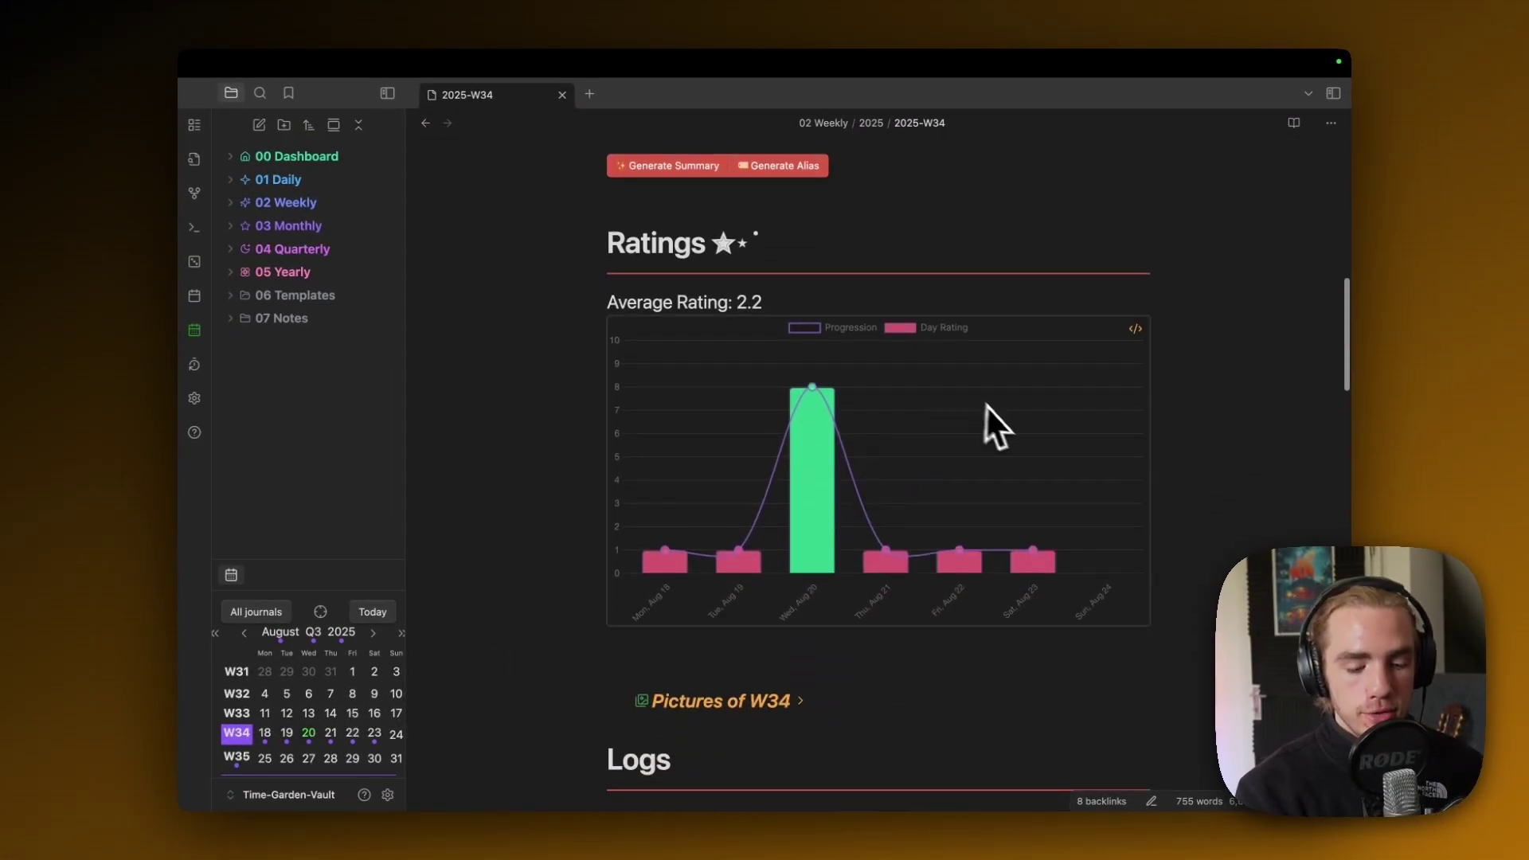
scroll(915, 546, "down", 2)
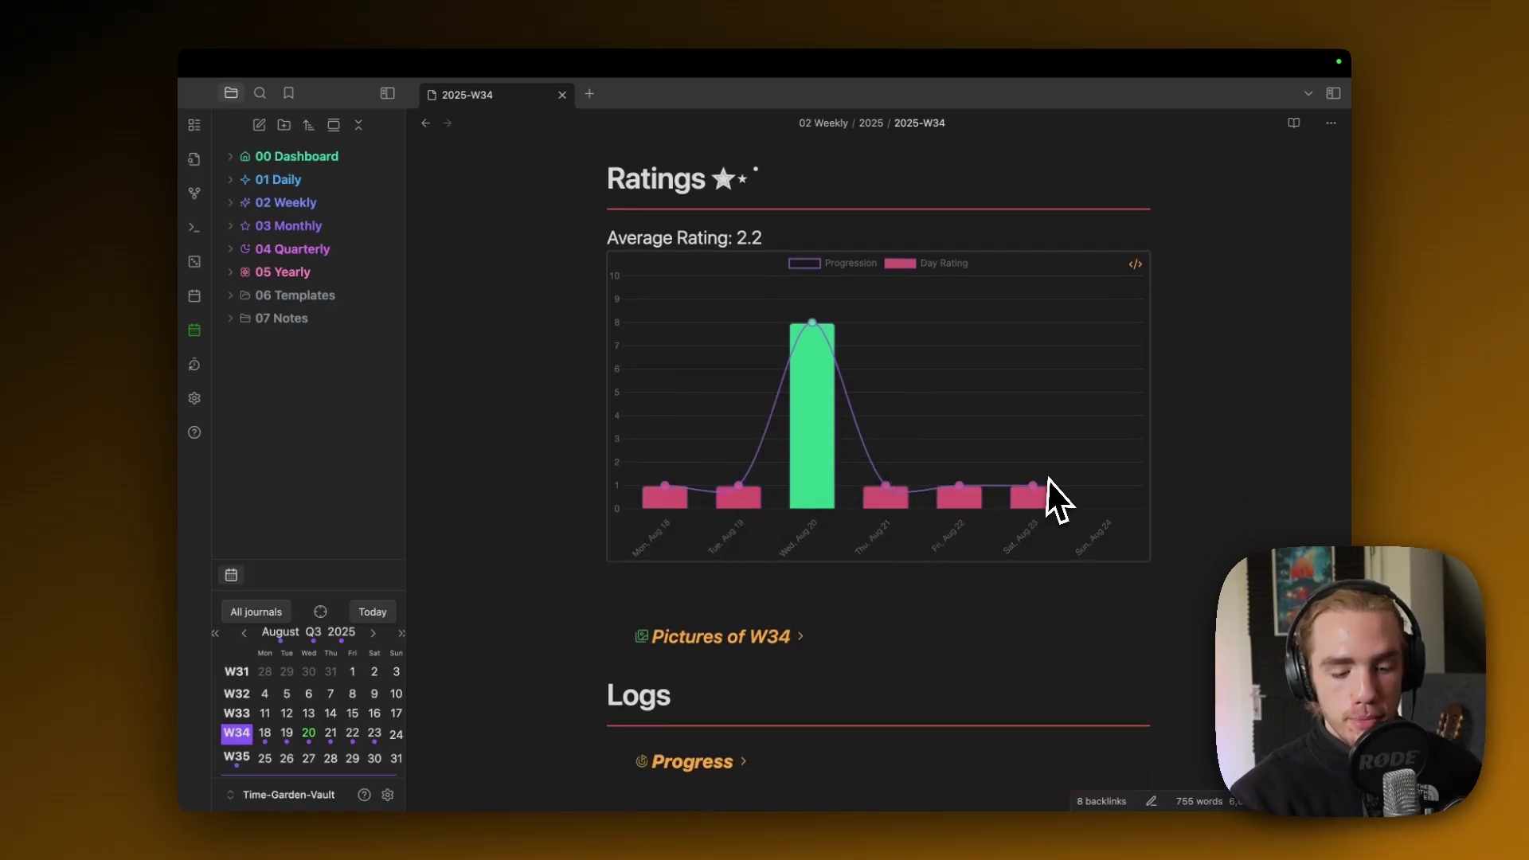
mouse_move(820, 466)
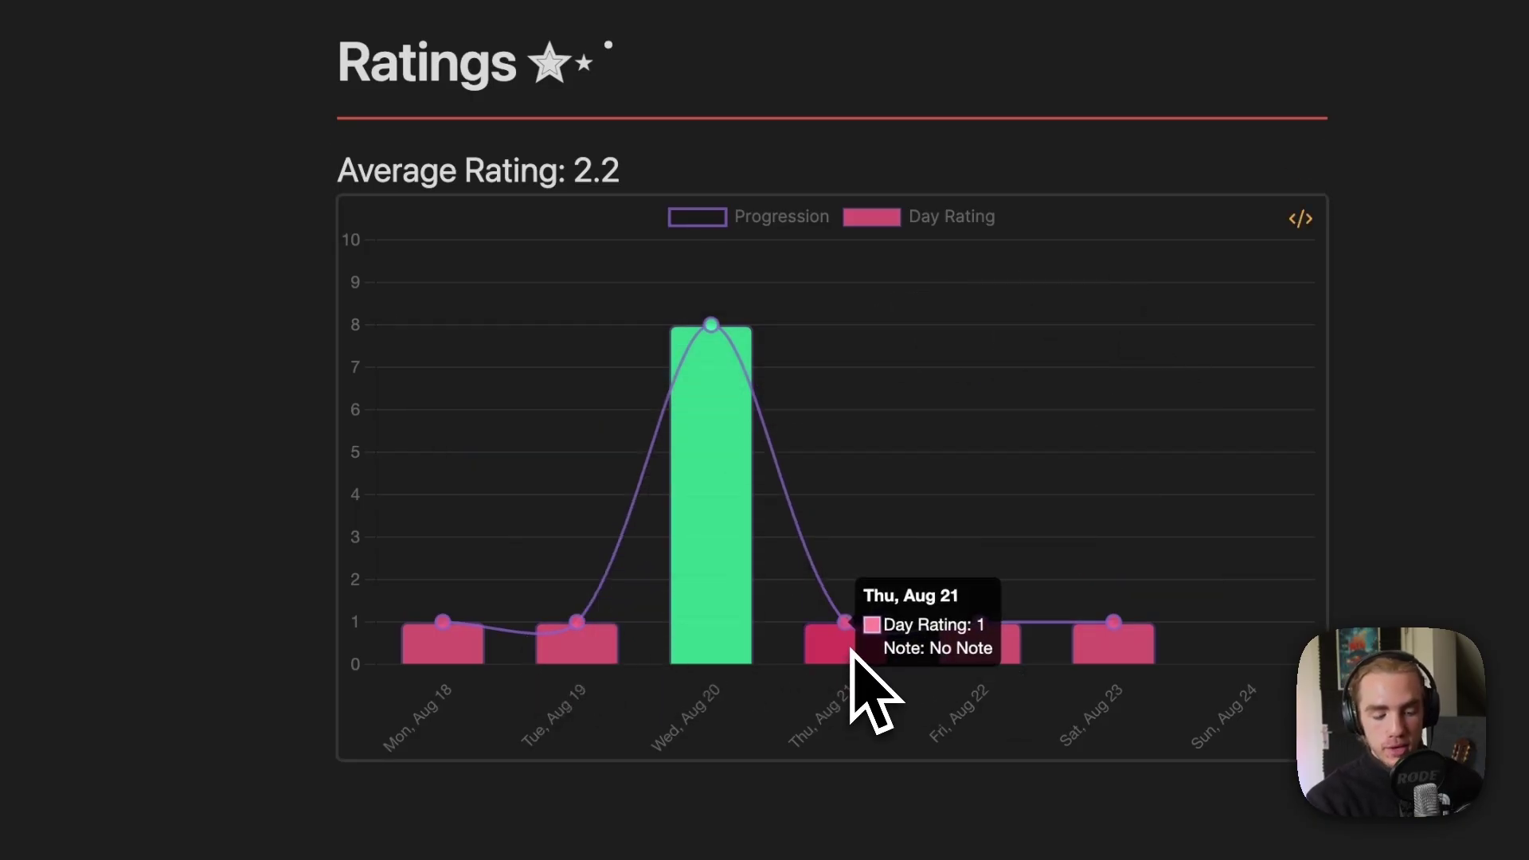
- Open the Thursday, August 21 daily note from the Ratings chart and scroll through it
left_click(876, 659)
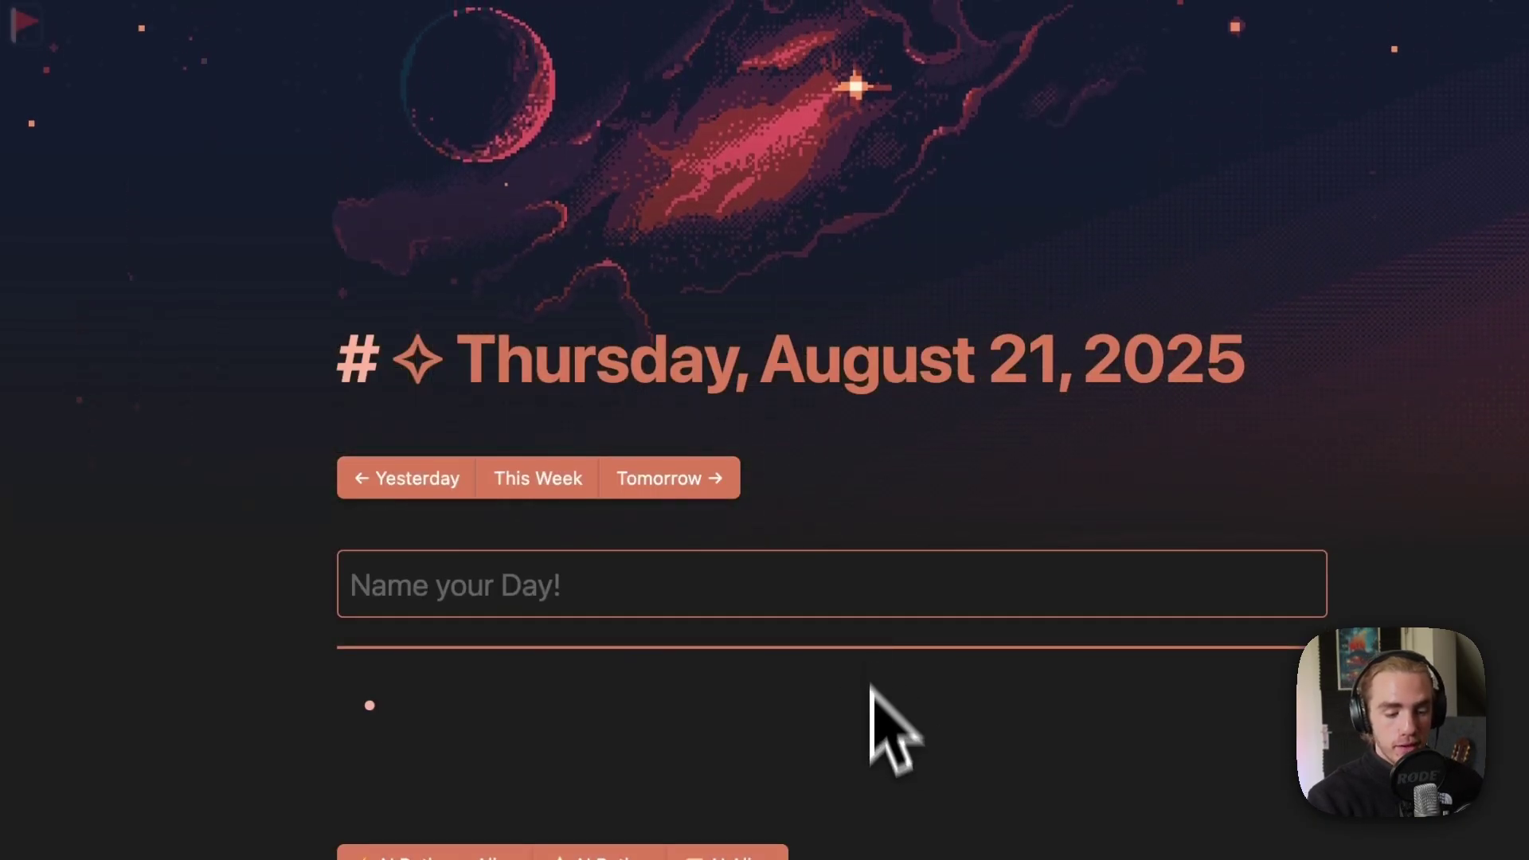
scroll(861, 757, "down", 2)
scroll(853, 785, "down", 5)
scroll(850, 738, "up", 8)
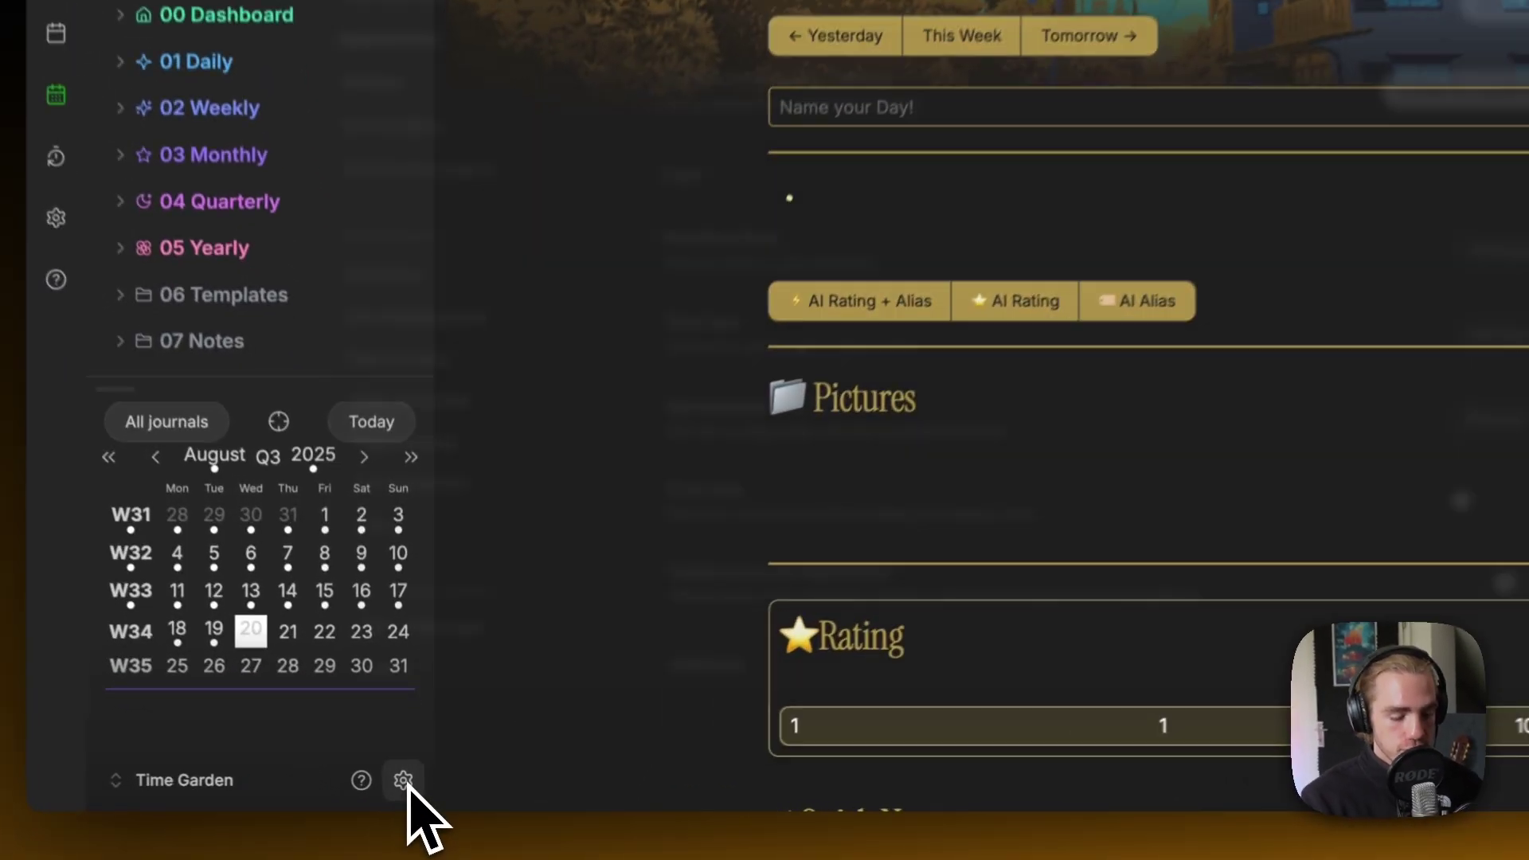
left_click(414, 791)
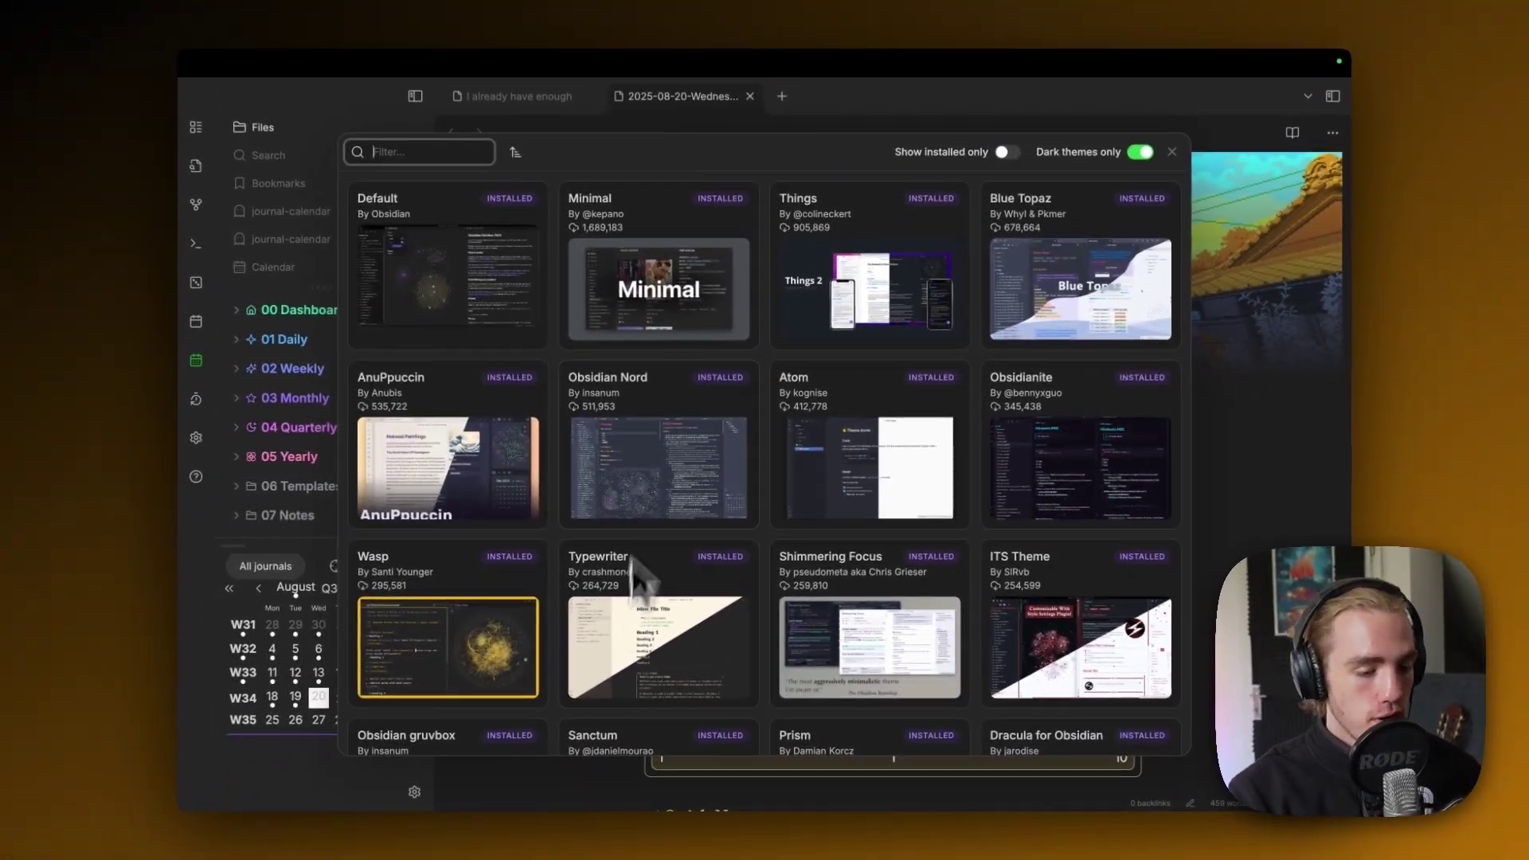
scroll(782, 514, "down", 3)
scroll(782, 515, "up", 3)
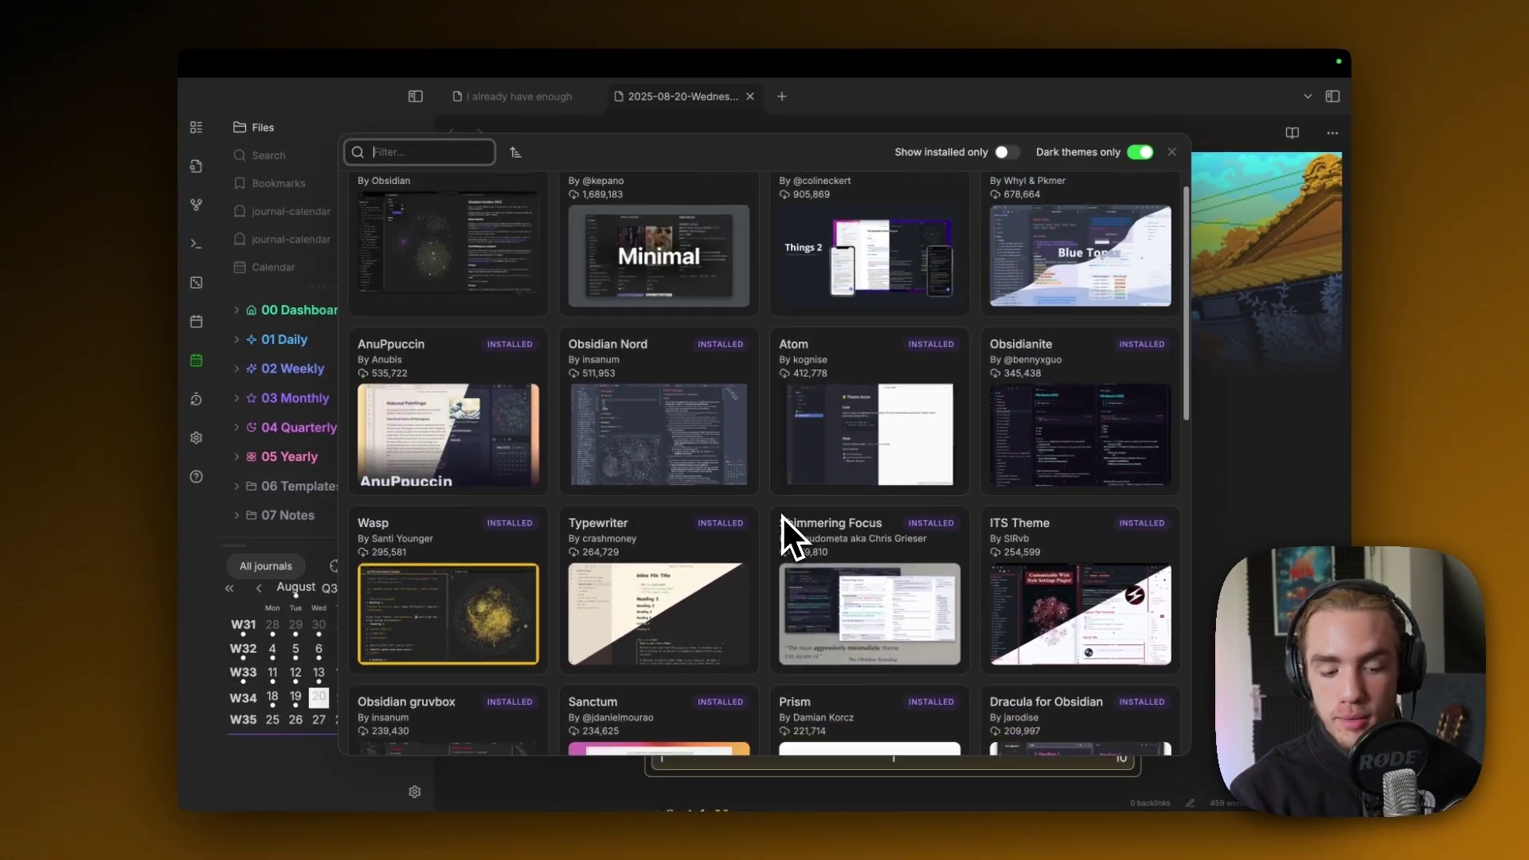
scroll(782, 514, "down", 8)
scroll(782, 539, "down", 5)
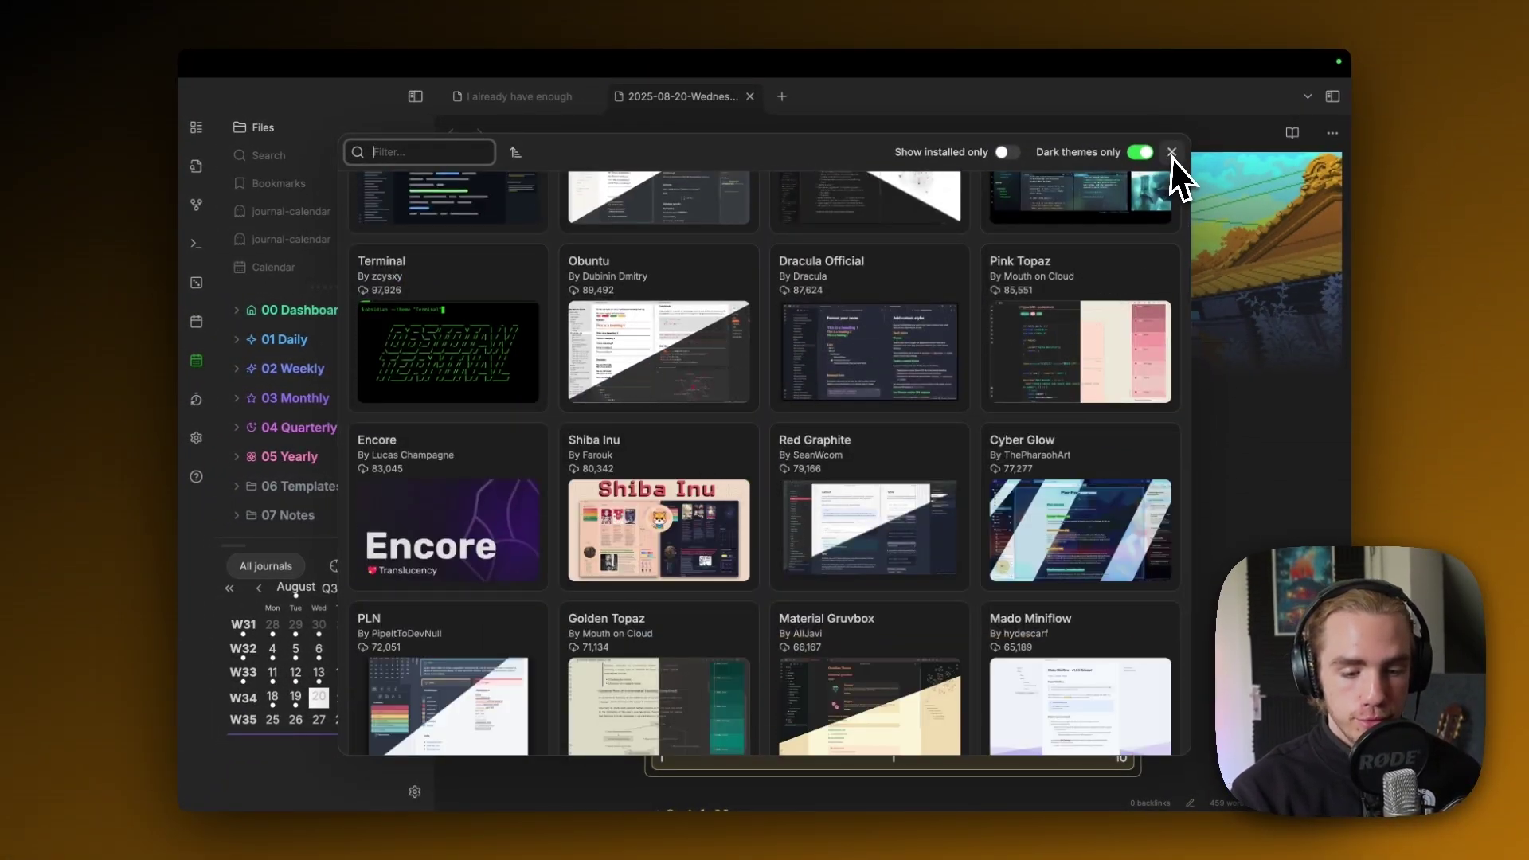
left_click(1172, 151)
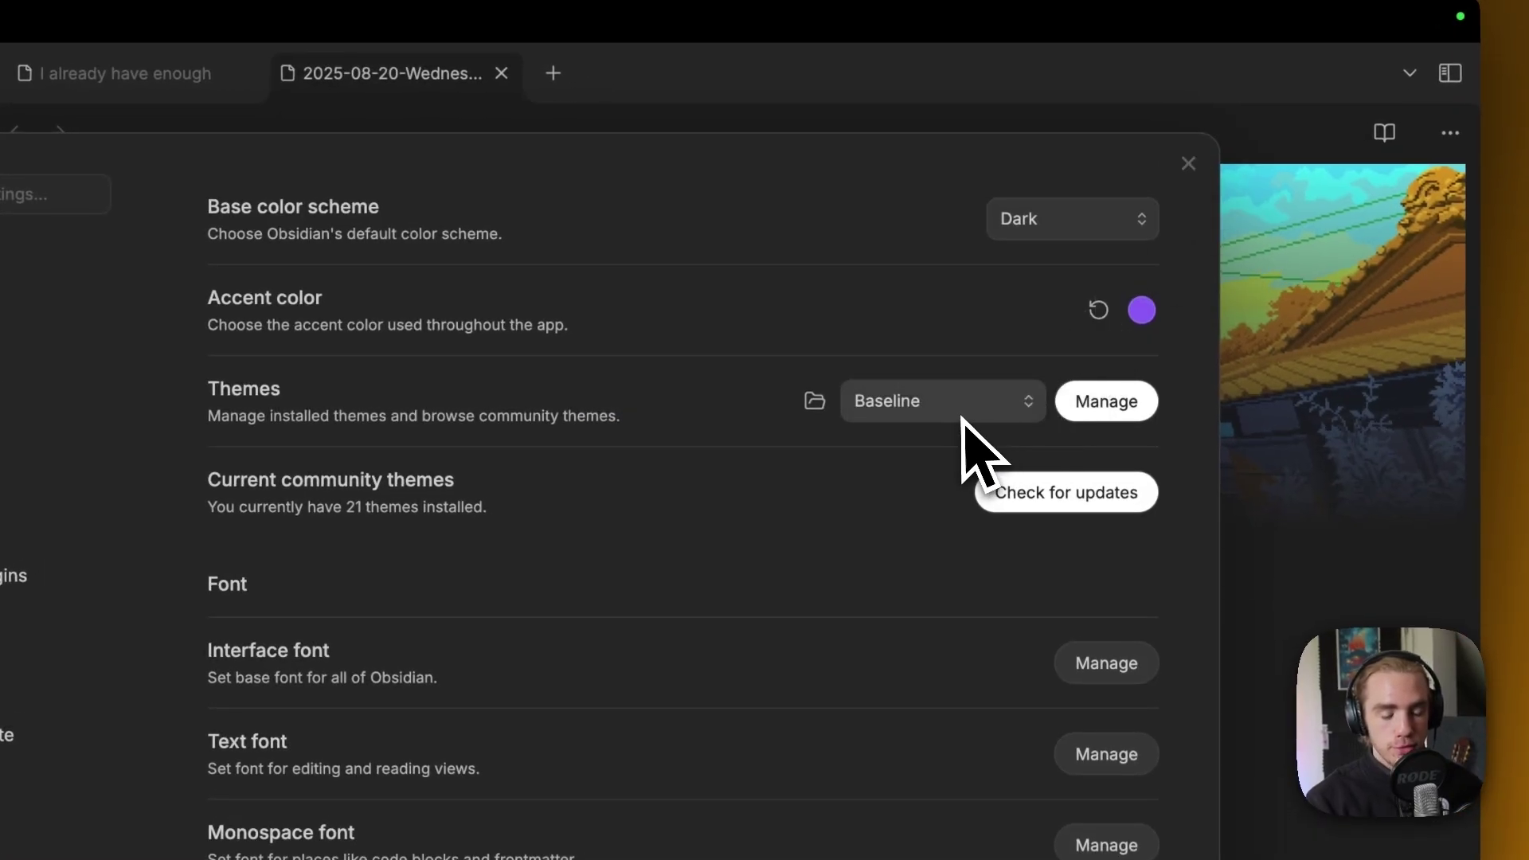
left_click(964, 406)
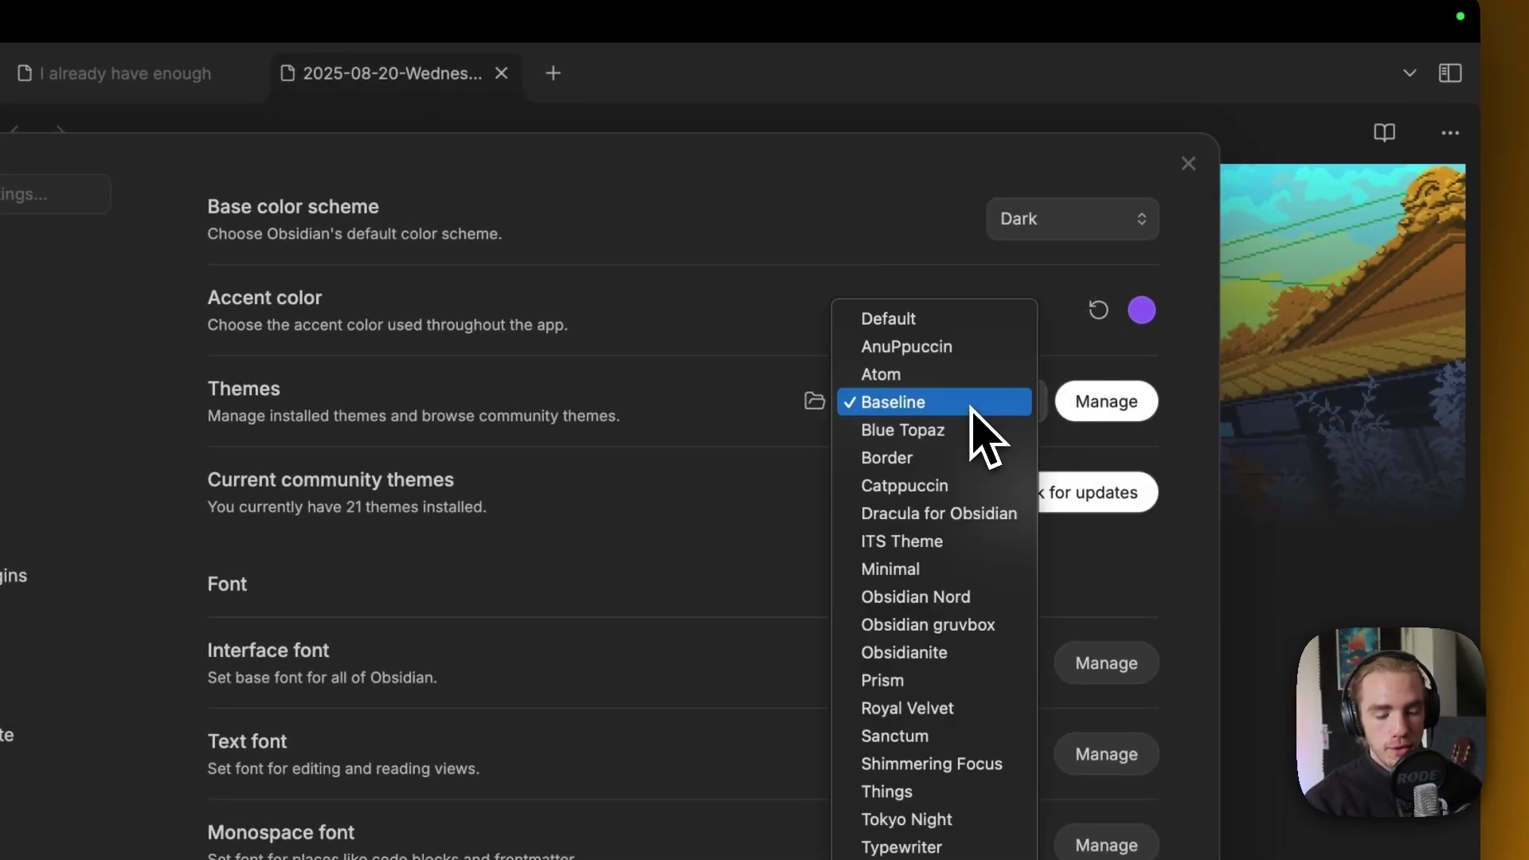
left_click(774, 373)
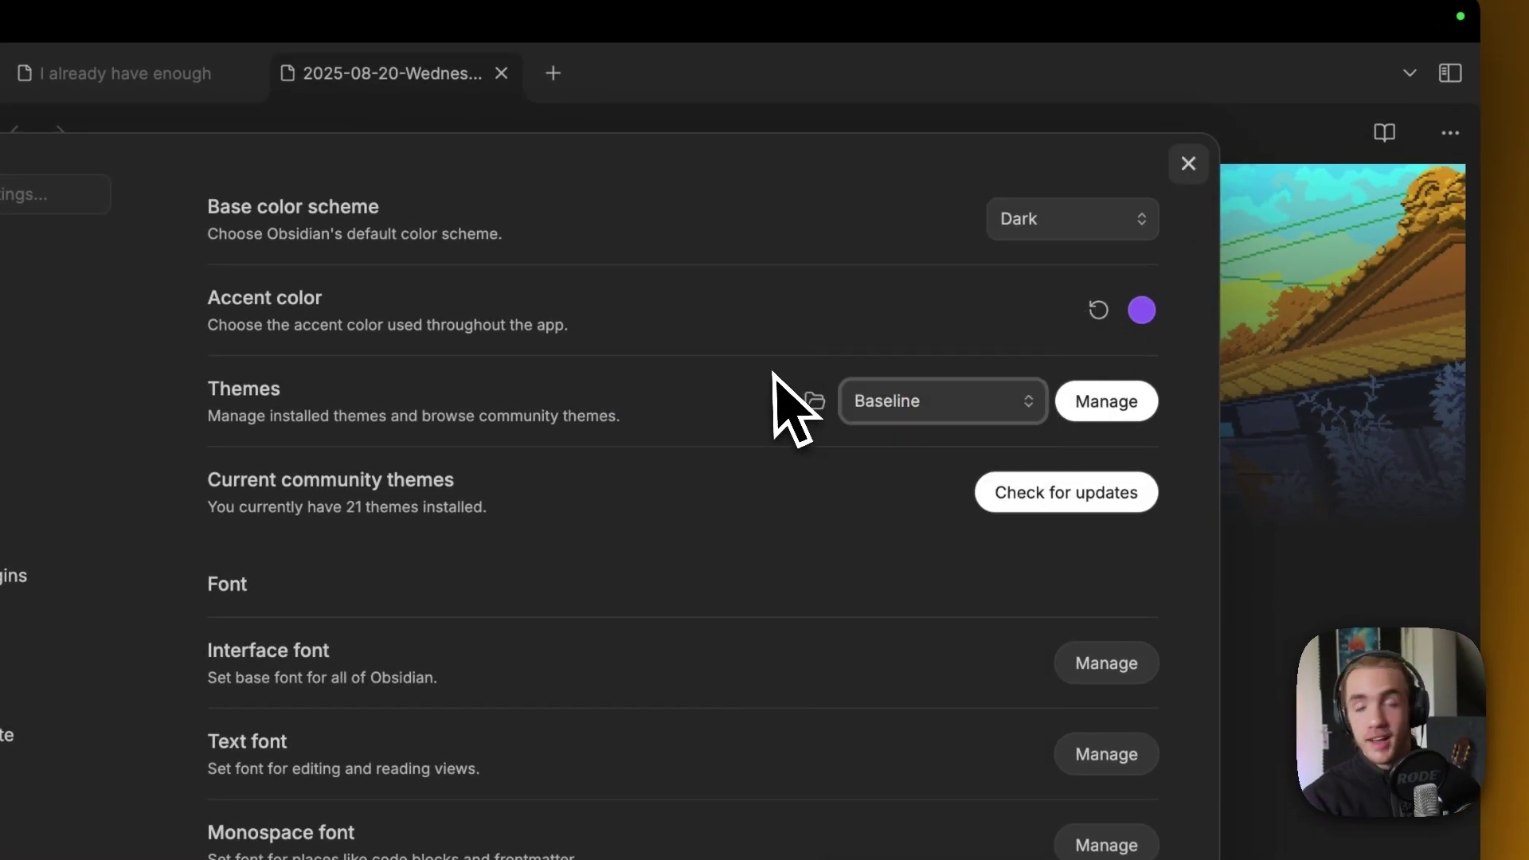
left_click(1188, 164)
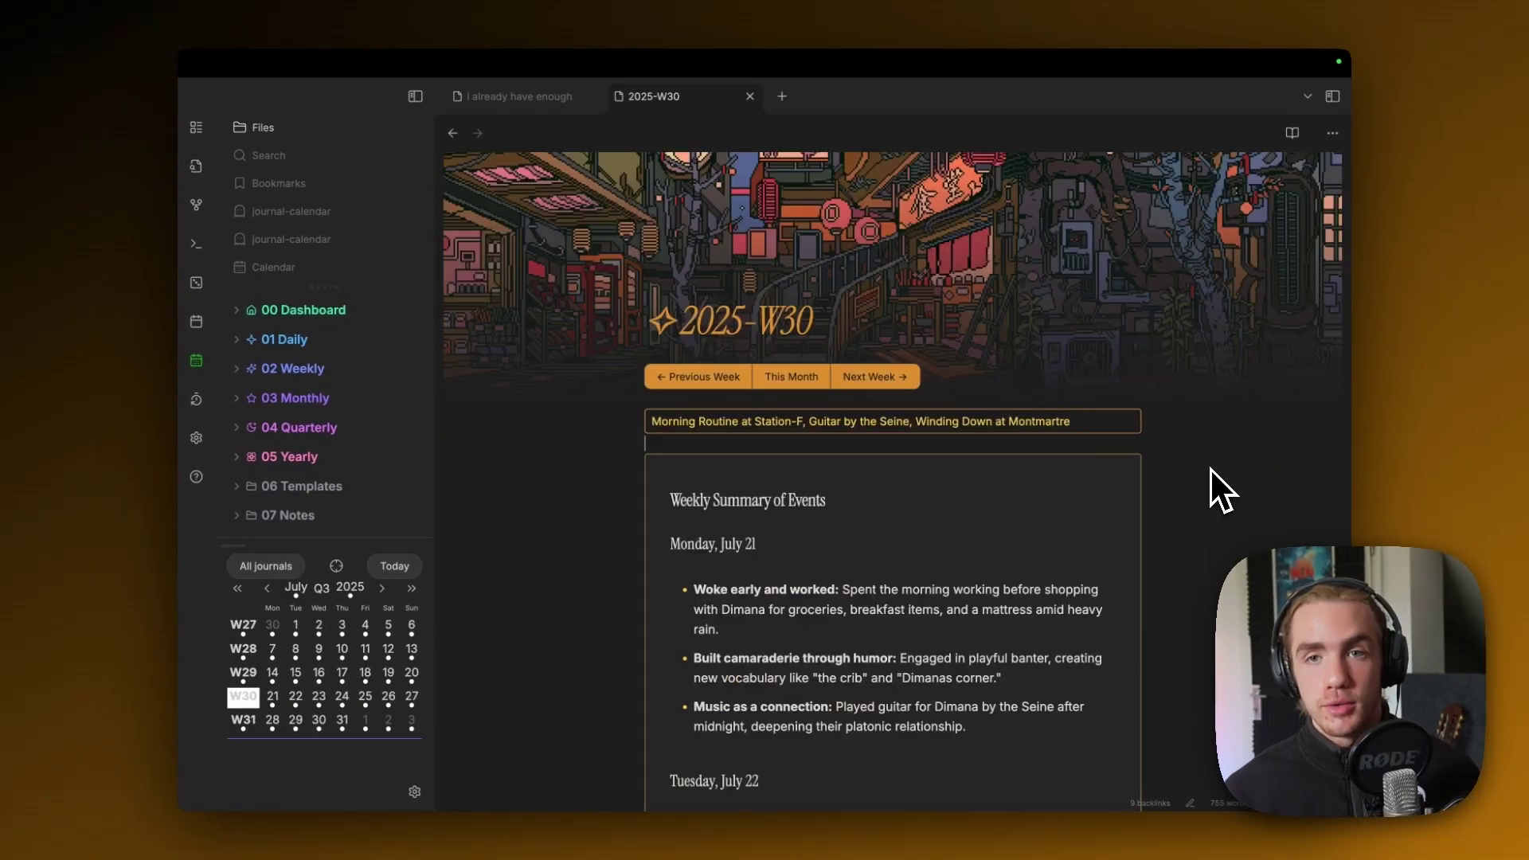
- Scroll through the 2025-W30 note's Weekly Summary of Events and Ratings chart
scroll(1211, 467, "down", 8)
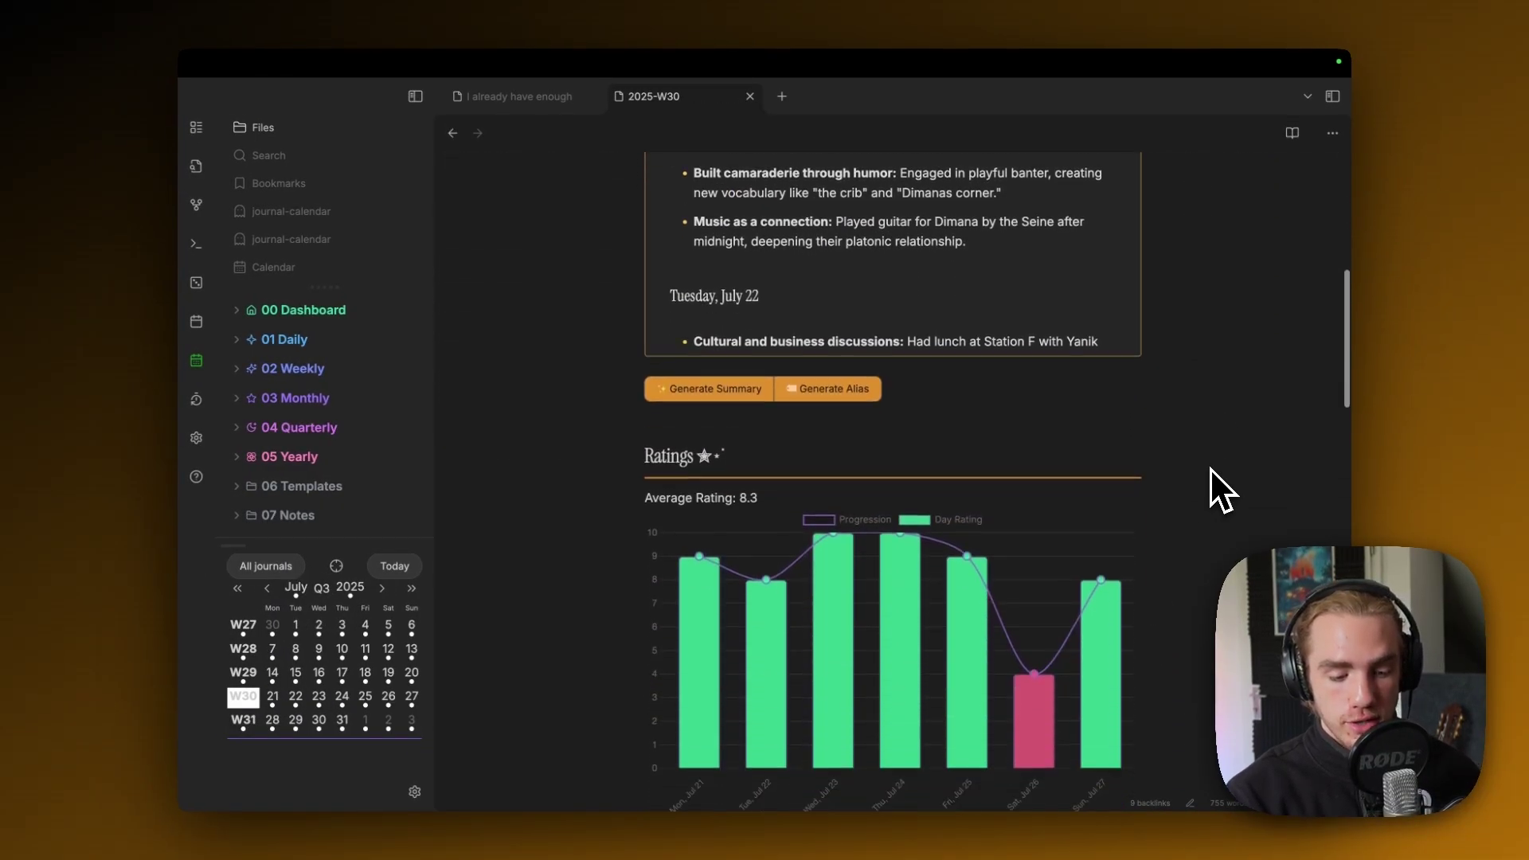
scroll(1210, 467, "up", 6)
scroll(1212, 396, "up", 3)
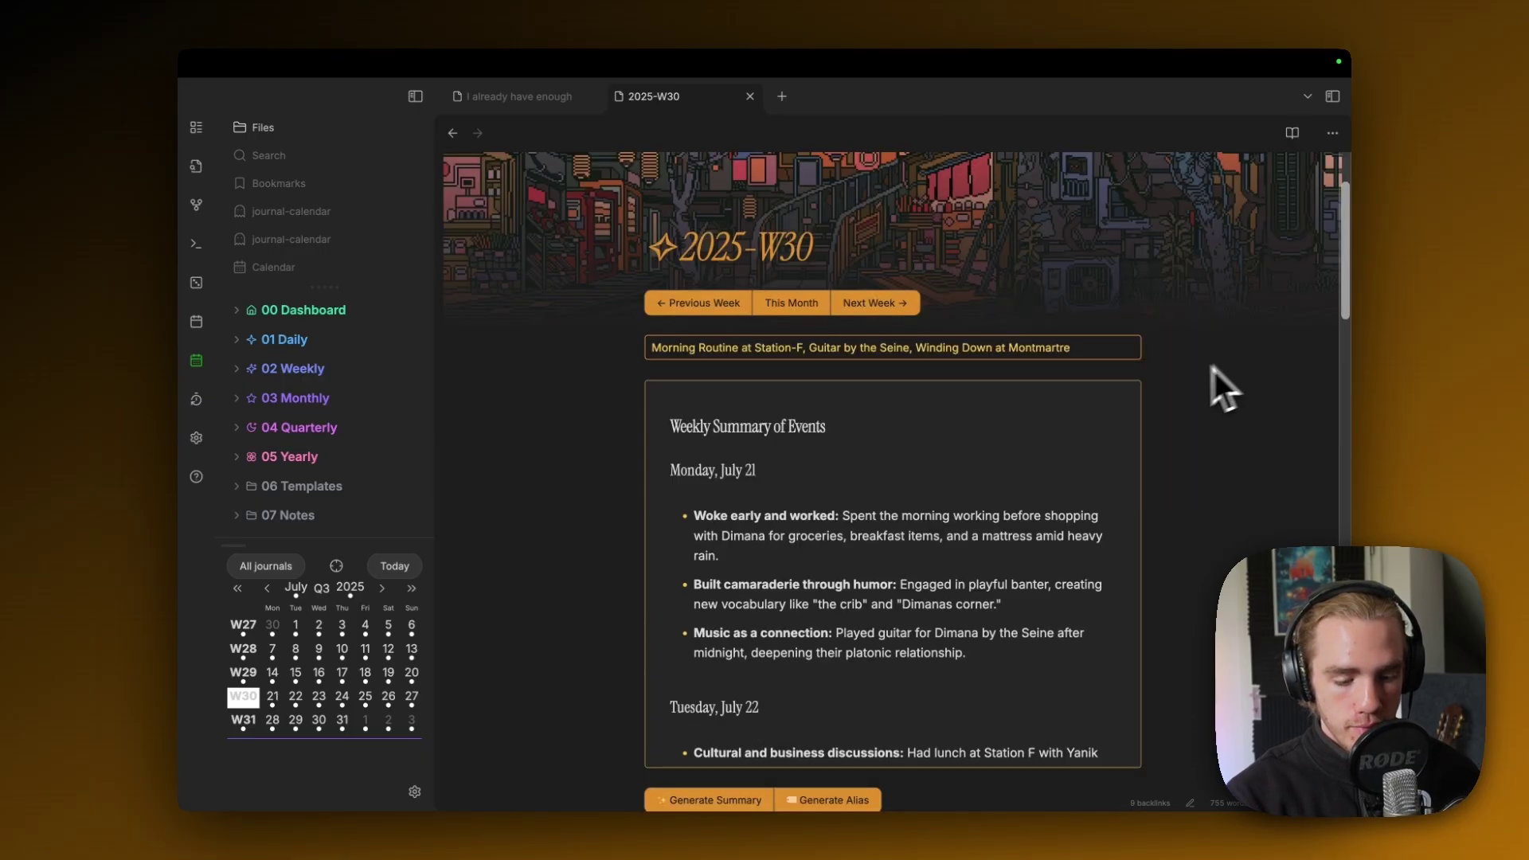
scroll(1197, 452, "down", 1)
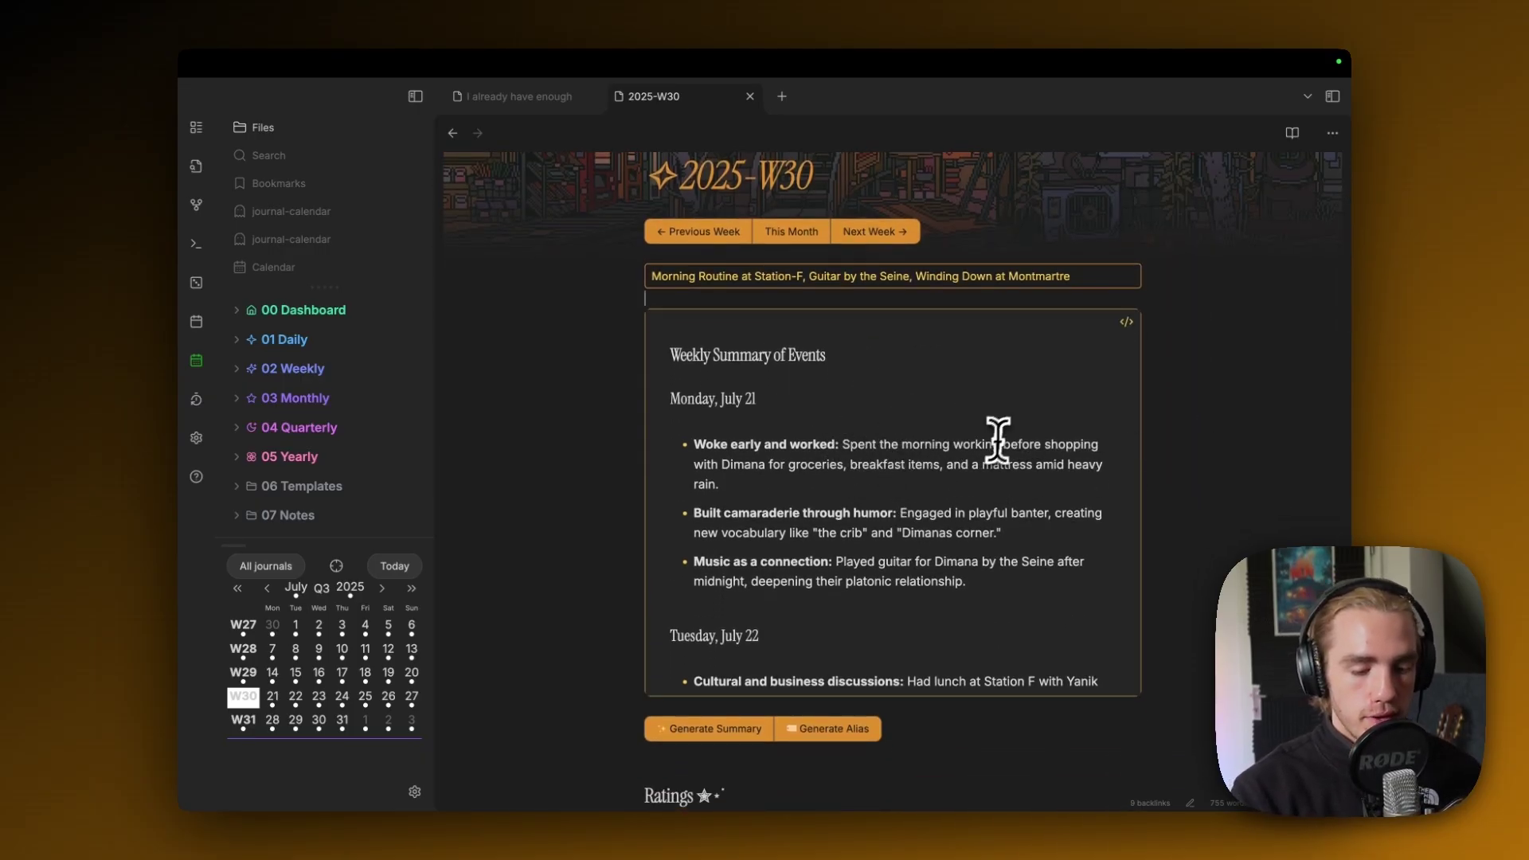
scroll(912, 450, "down", 10)
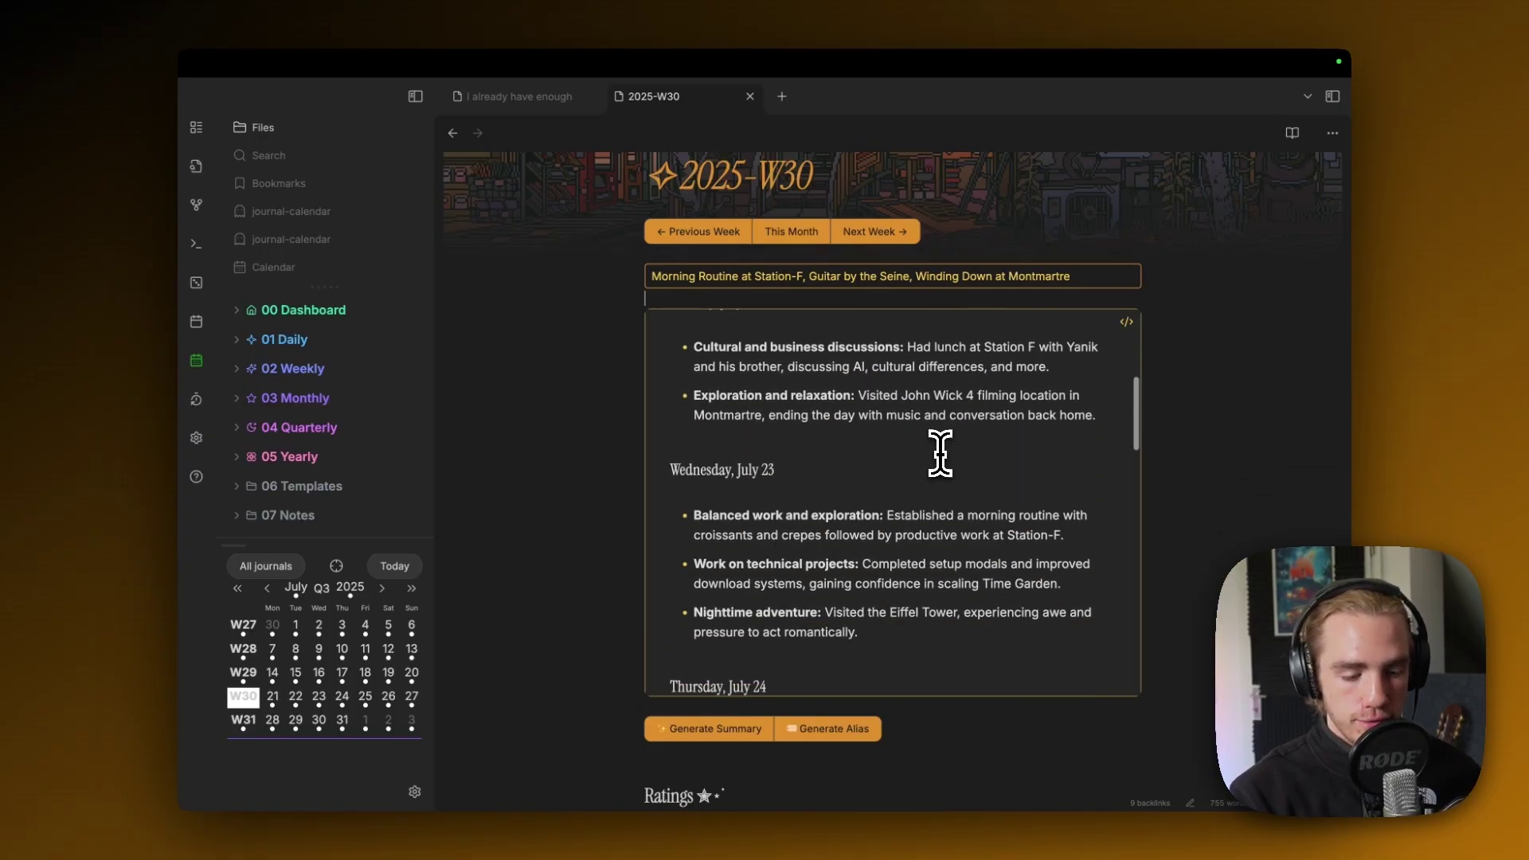
scroll(940, 450, "up", 10)
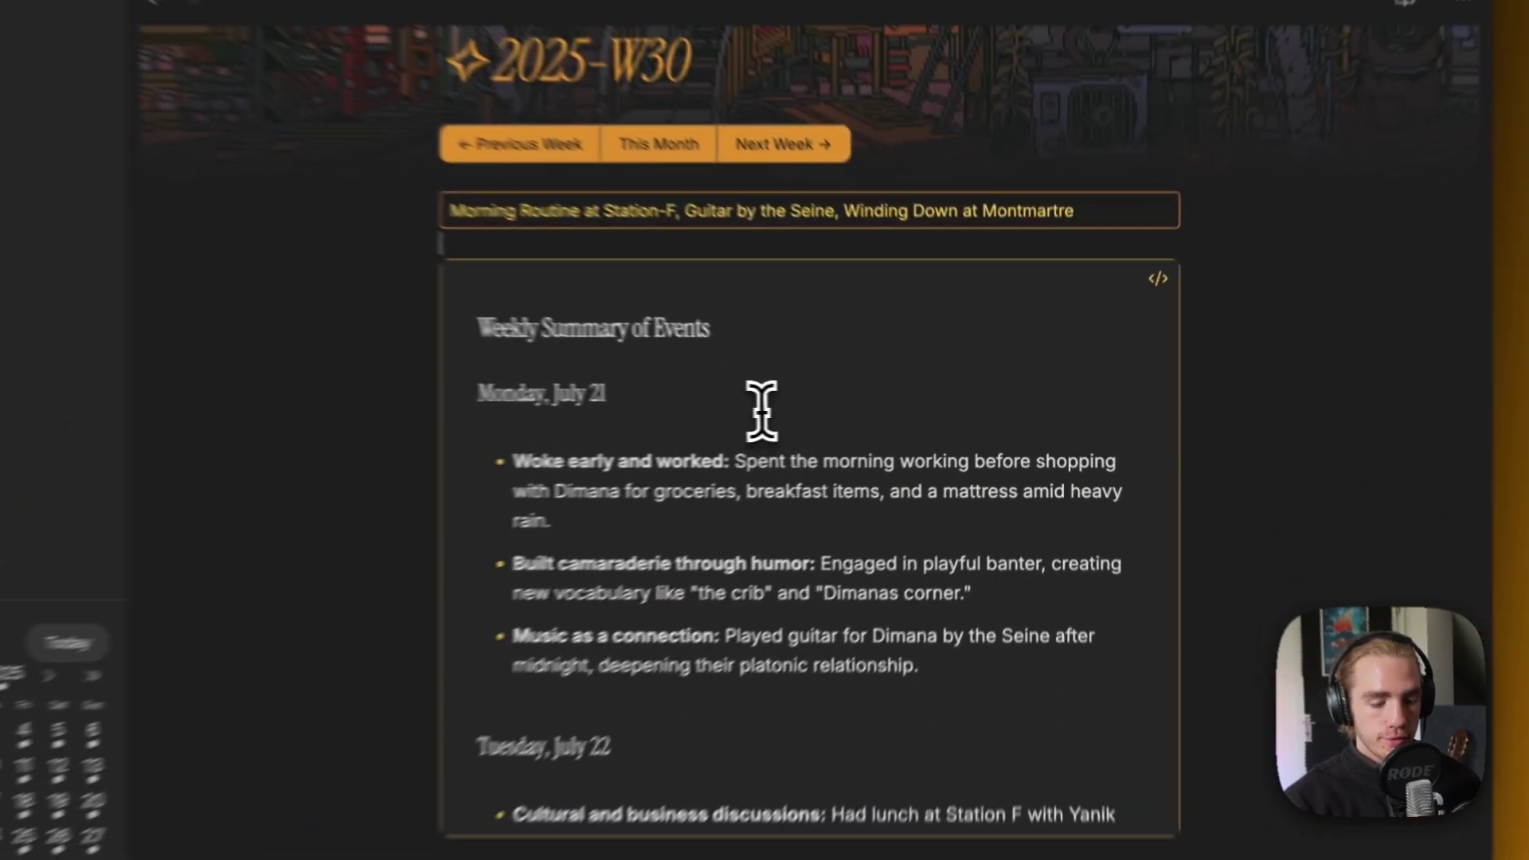
- Add a new '-' bullet line under the Monday, July 21 entries of the summary block
left_click(761, 410)
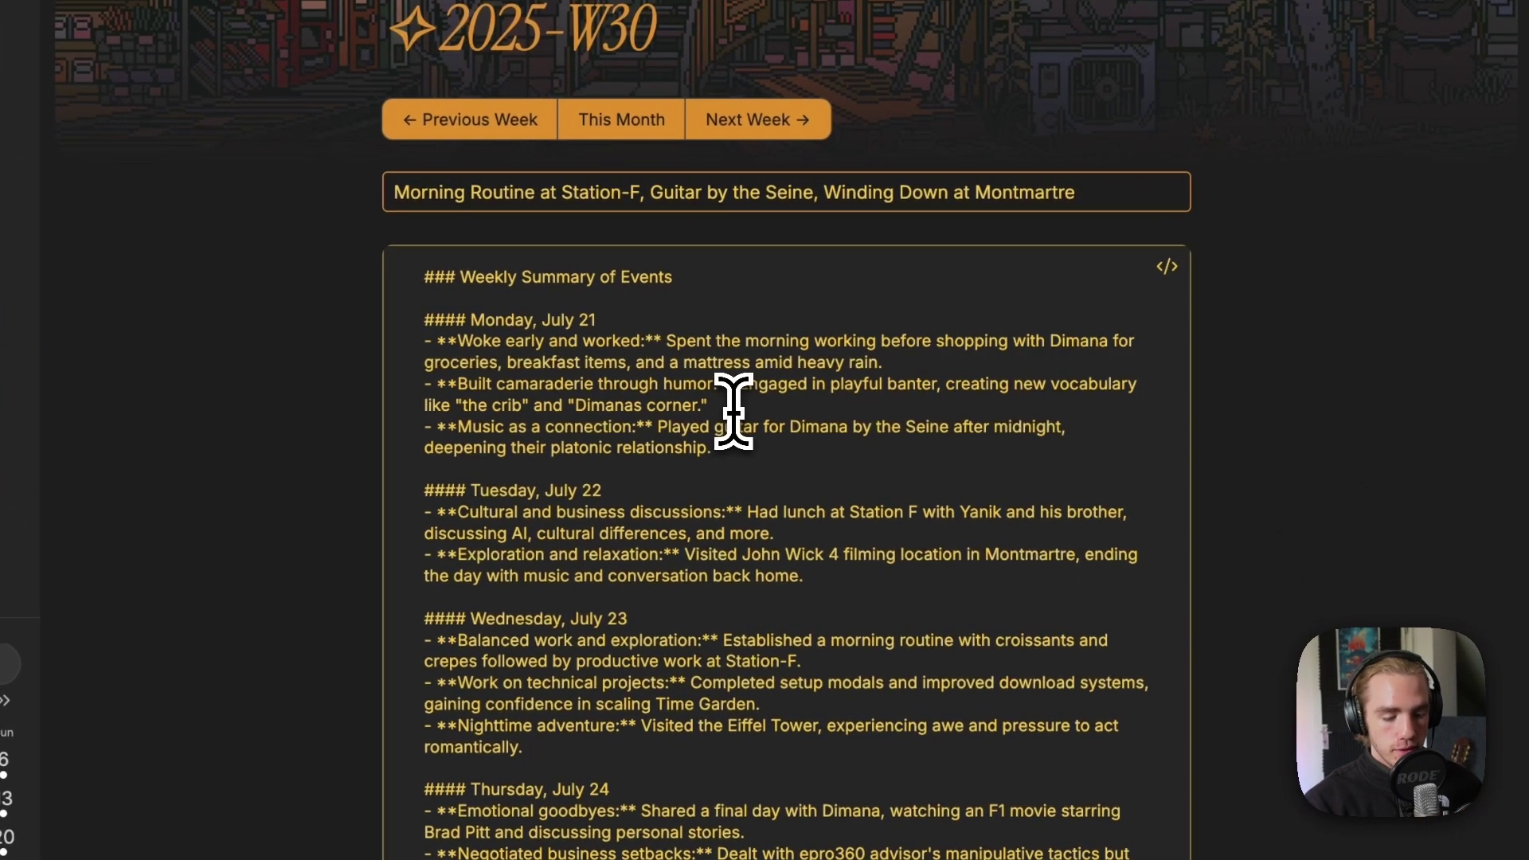
key("Return")
key("Return")
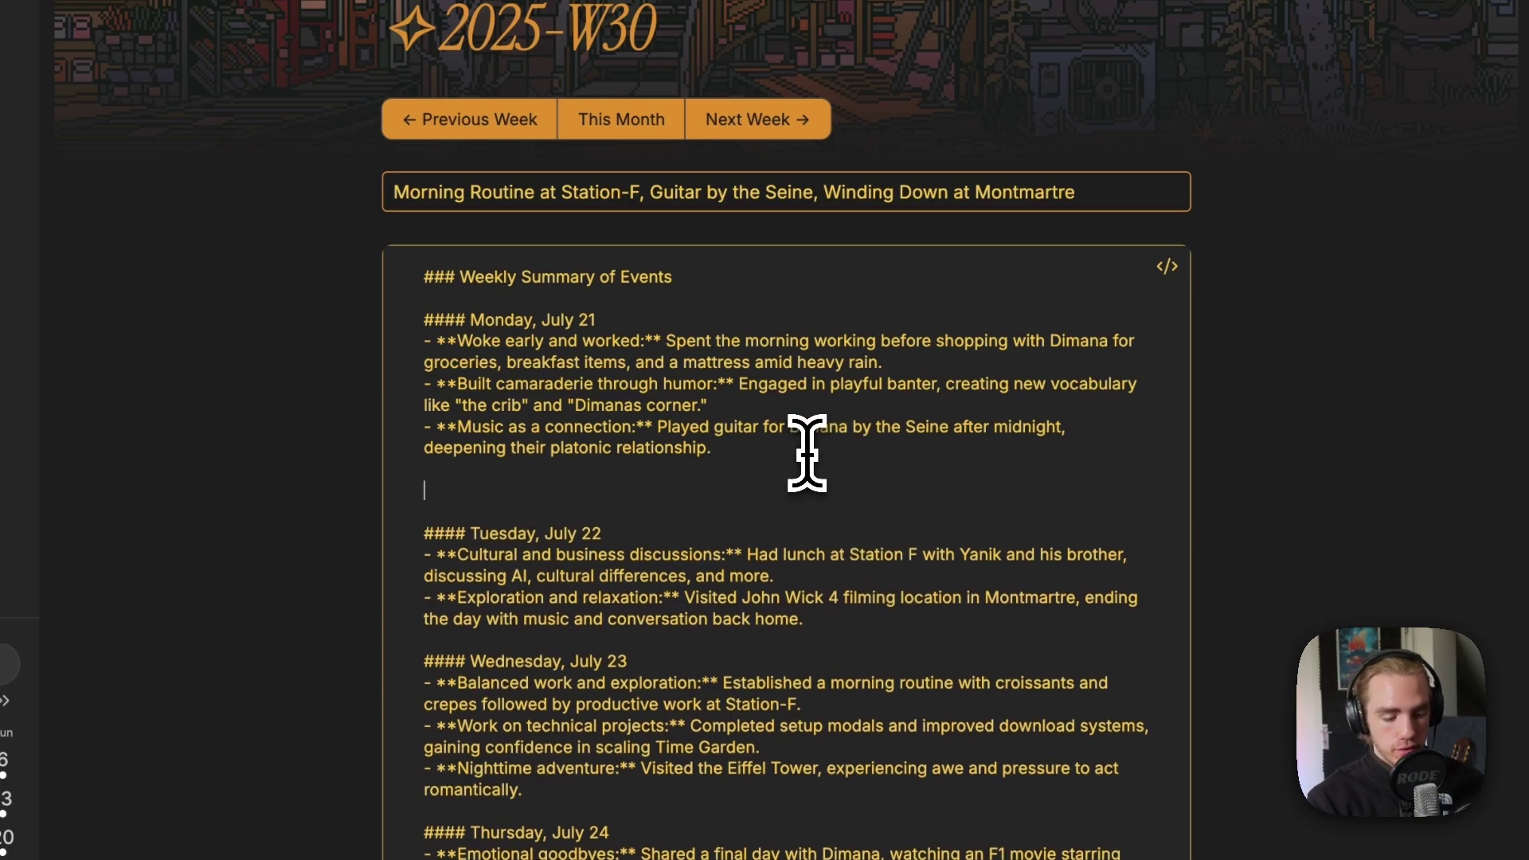
type("- oiwjoijfwe")
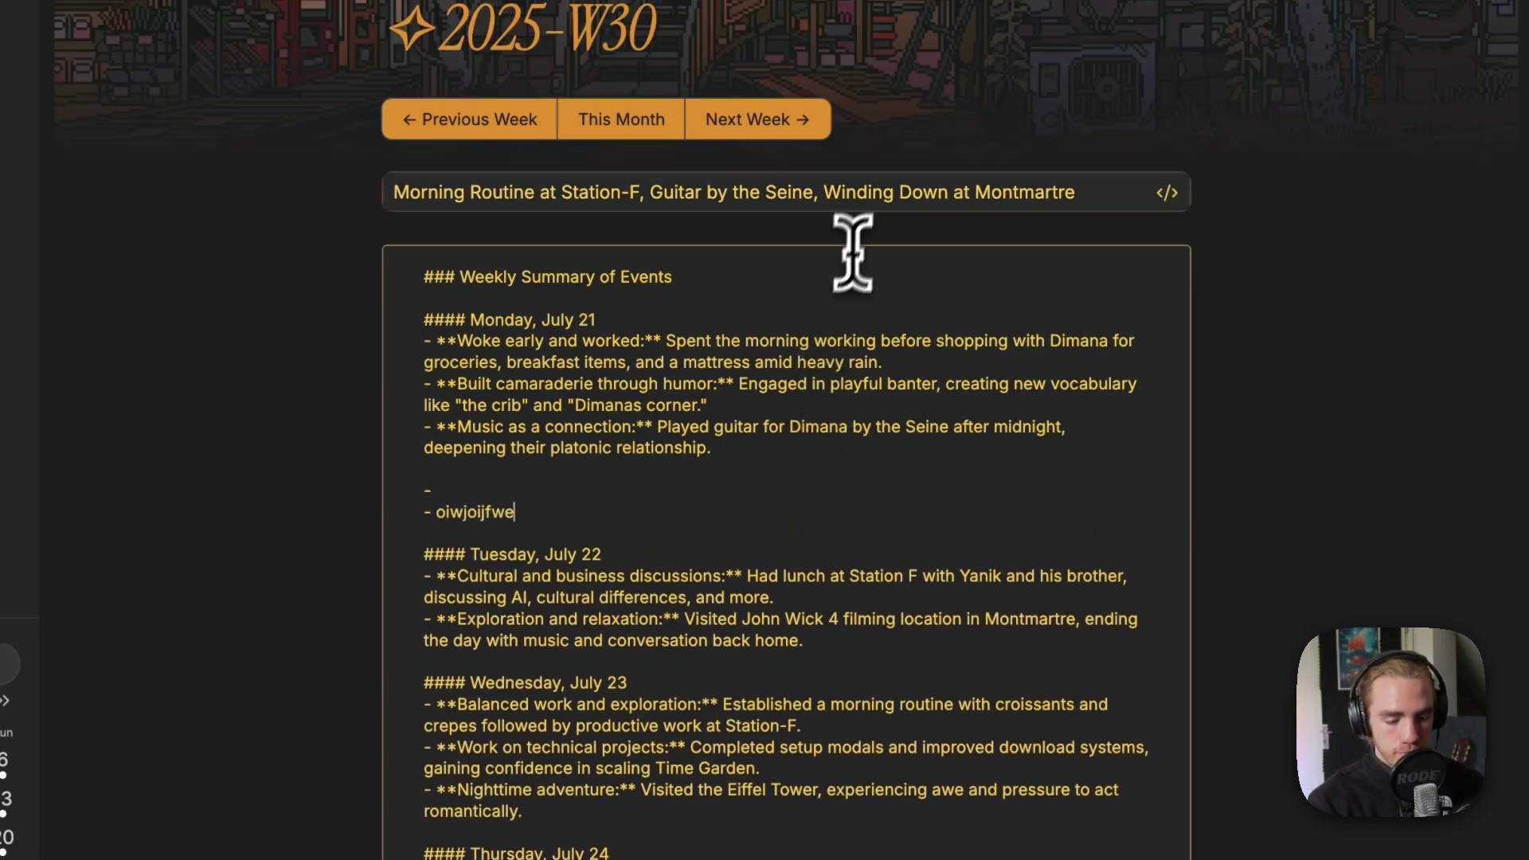
left_click(867, 227)
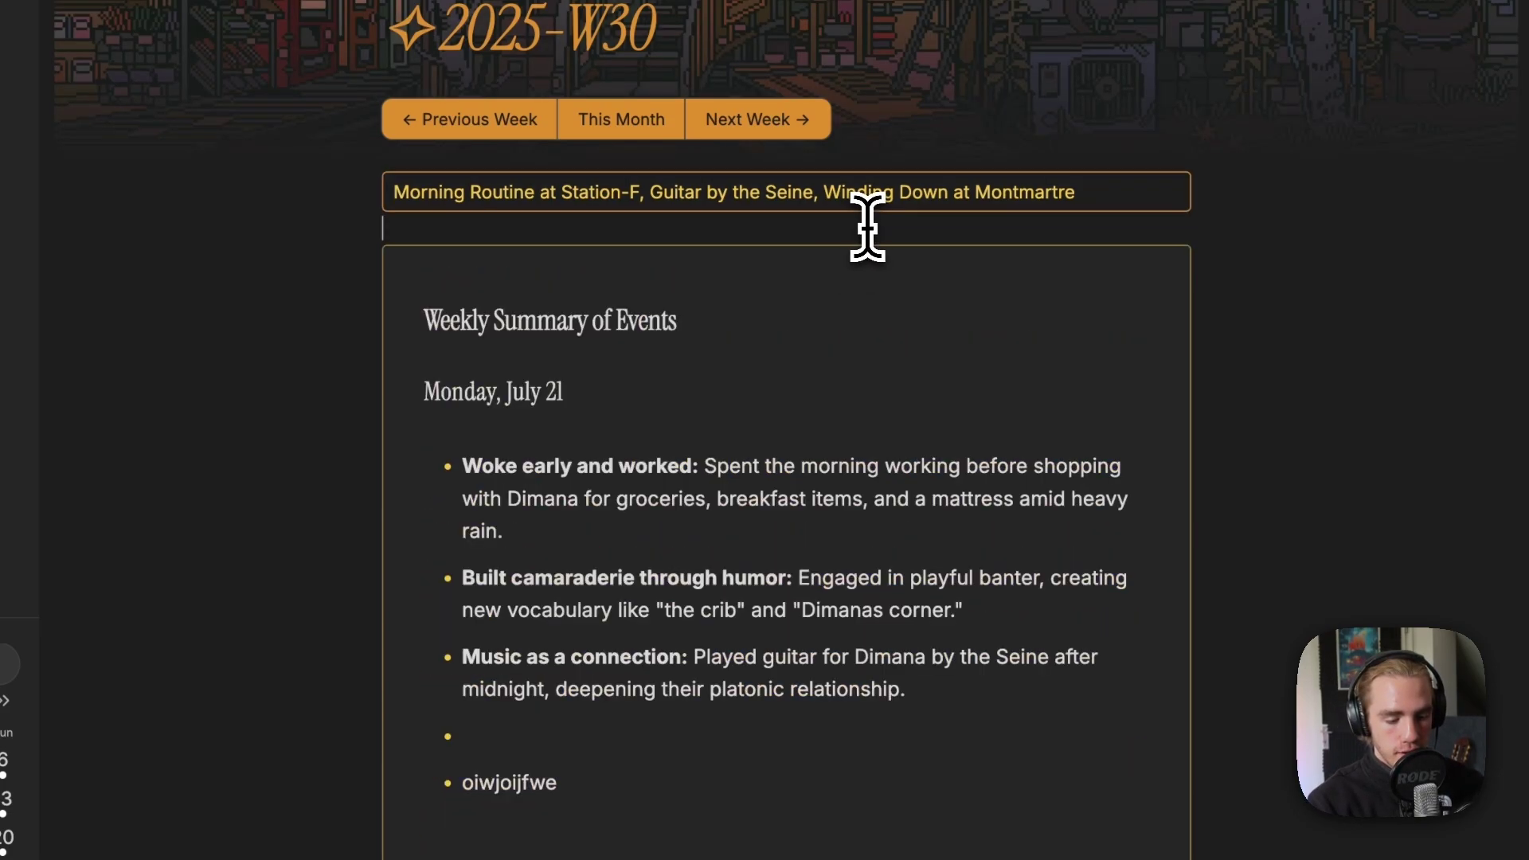
scroll(765, 713, "down", 2)
scroll(765, 713, "up", 1)
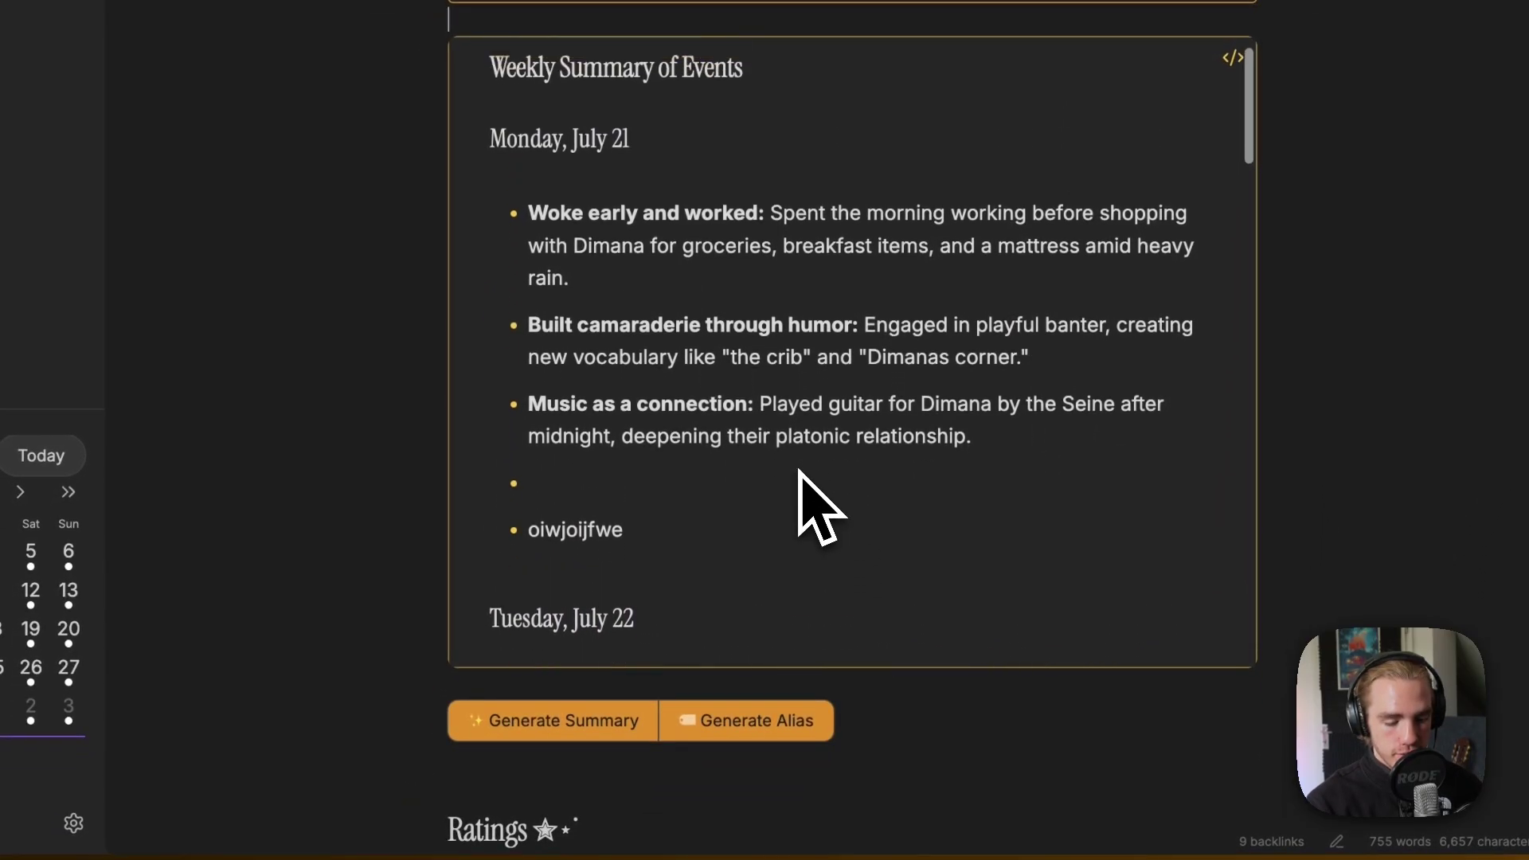
scroll(765, 713, "down", 5)
scroll(821, 517, "down", 5)
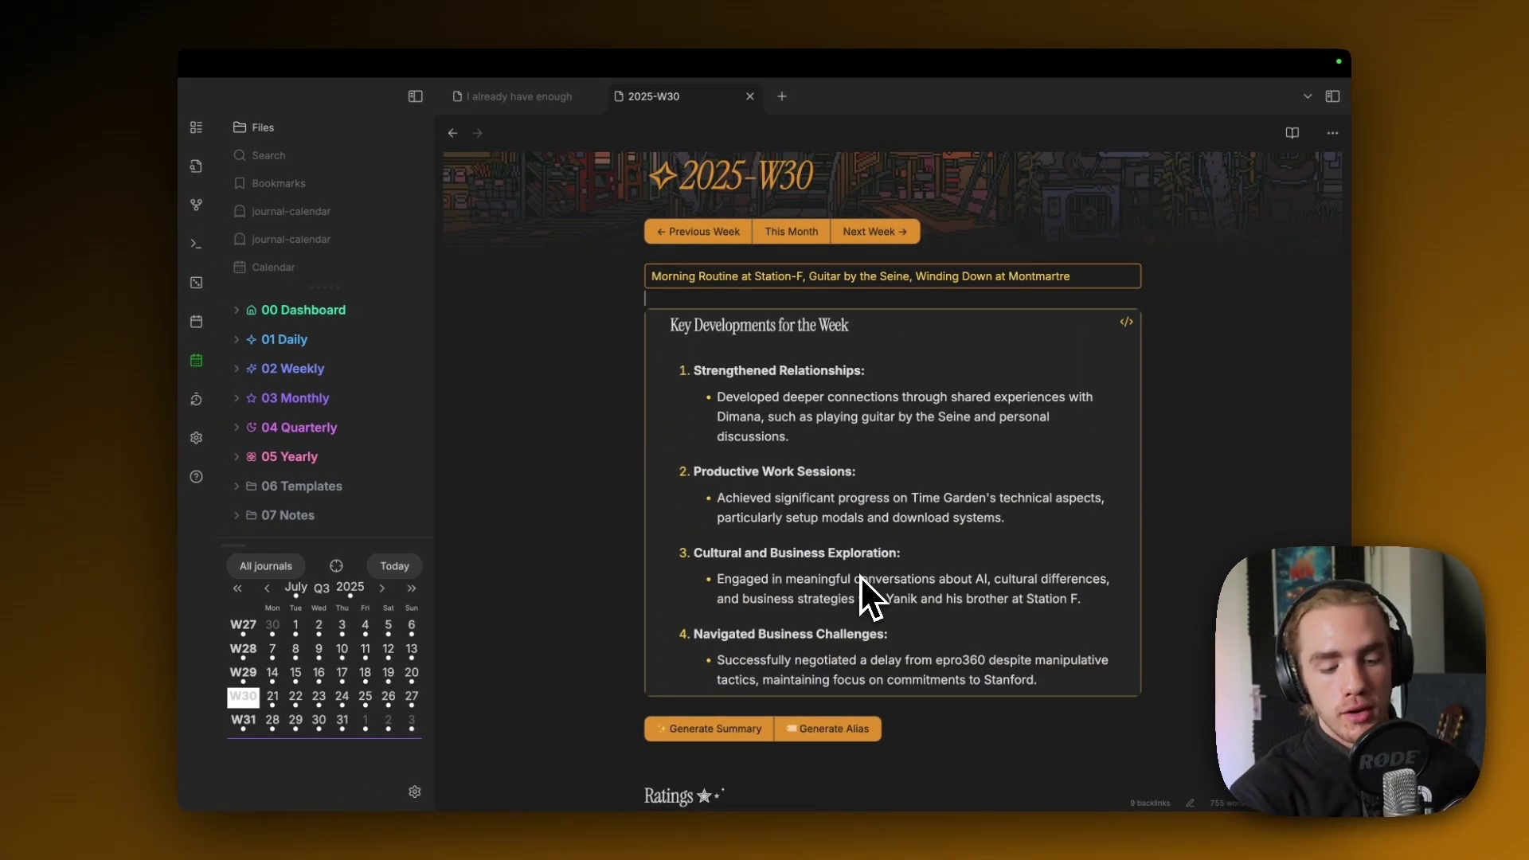
scroll(860, 575, "up", 5)
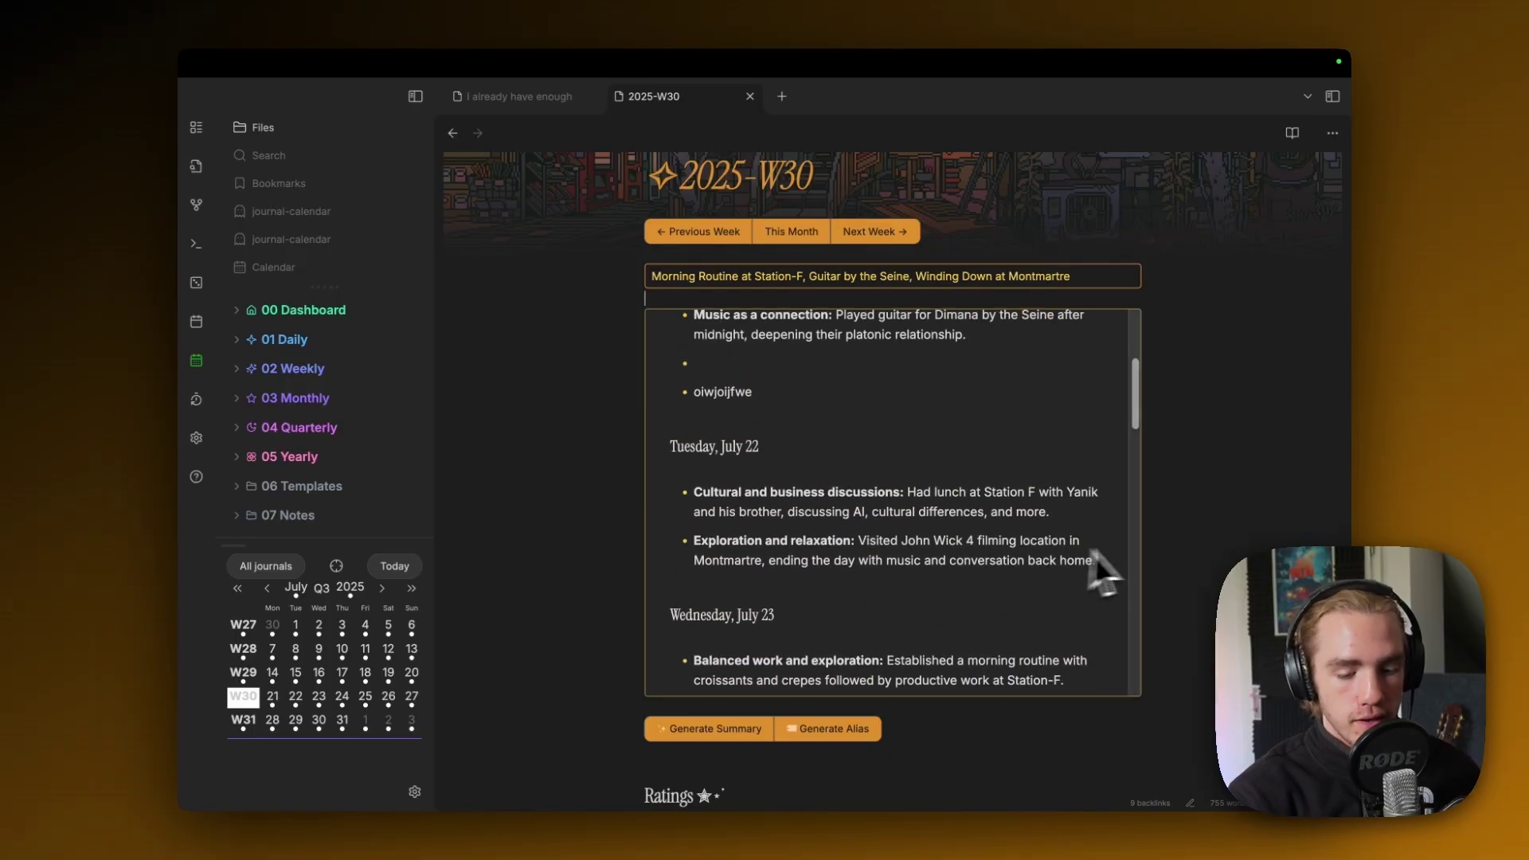
scroll(1219, 442, "down", 5)
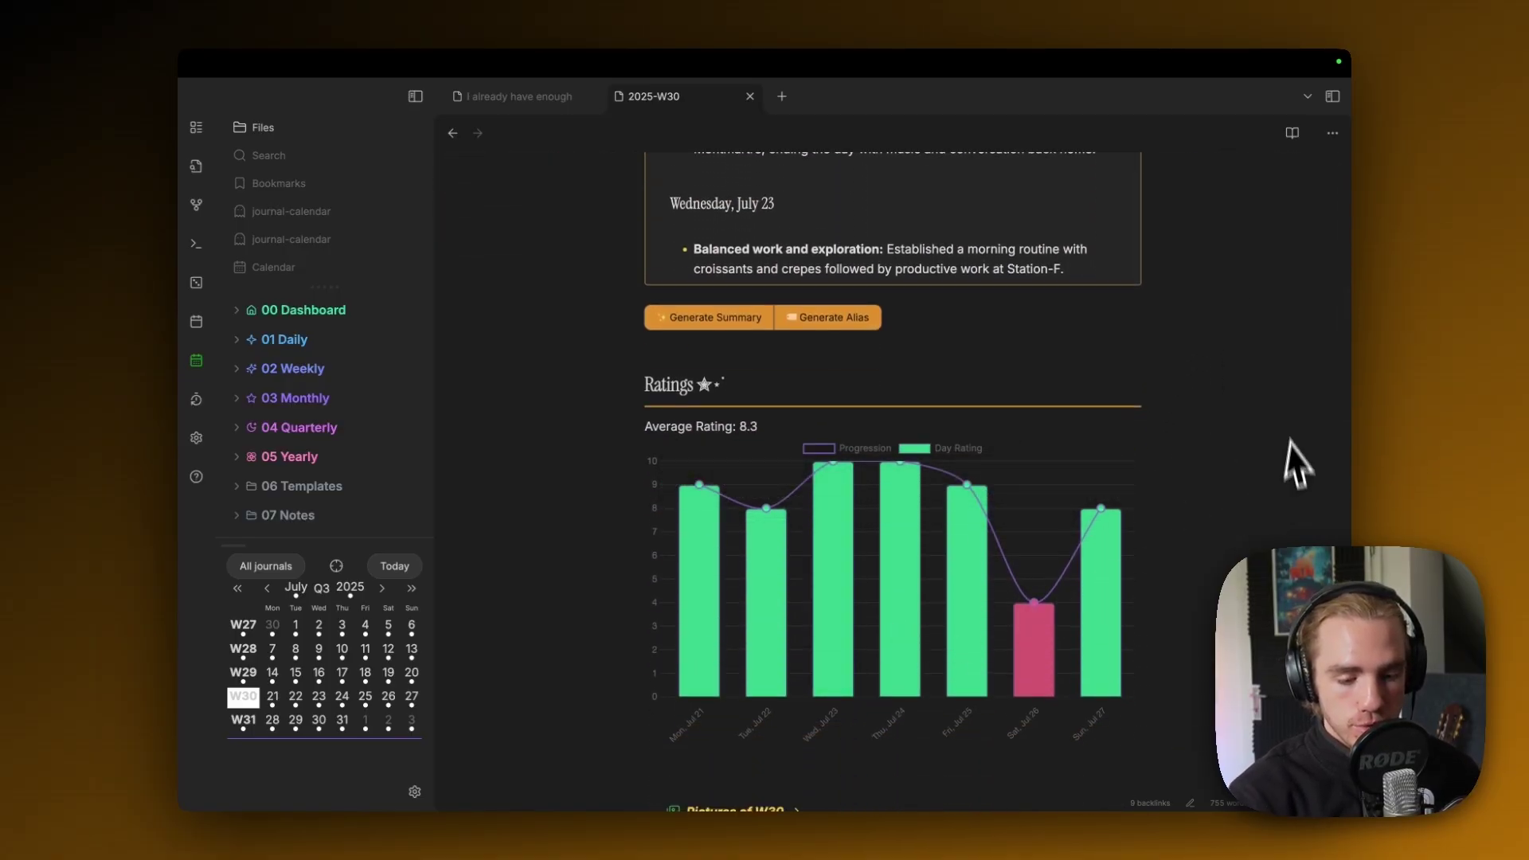
scroll(1266, 414, "up", 4)
scroll(1244, 384, "up", 2)
scroll(972, 556, "up", 5)
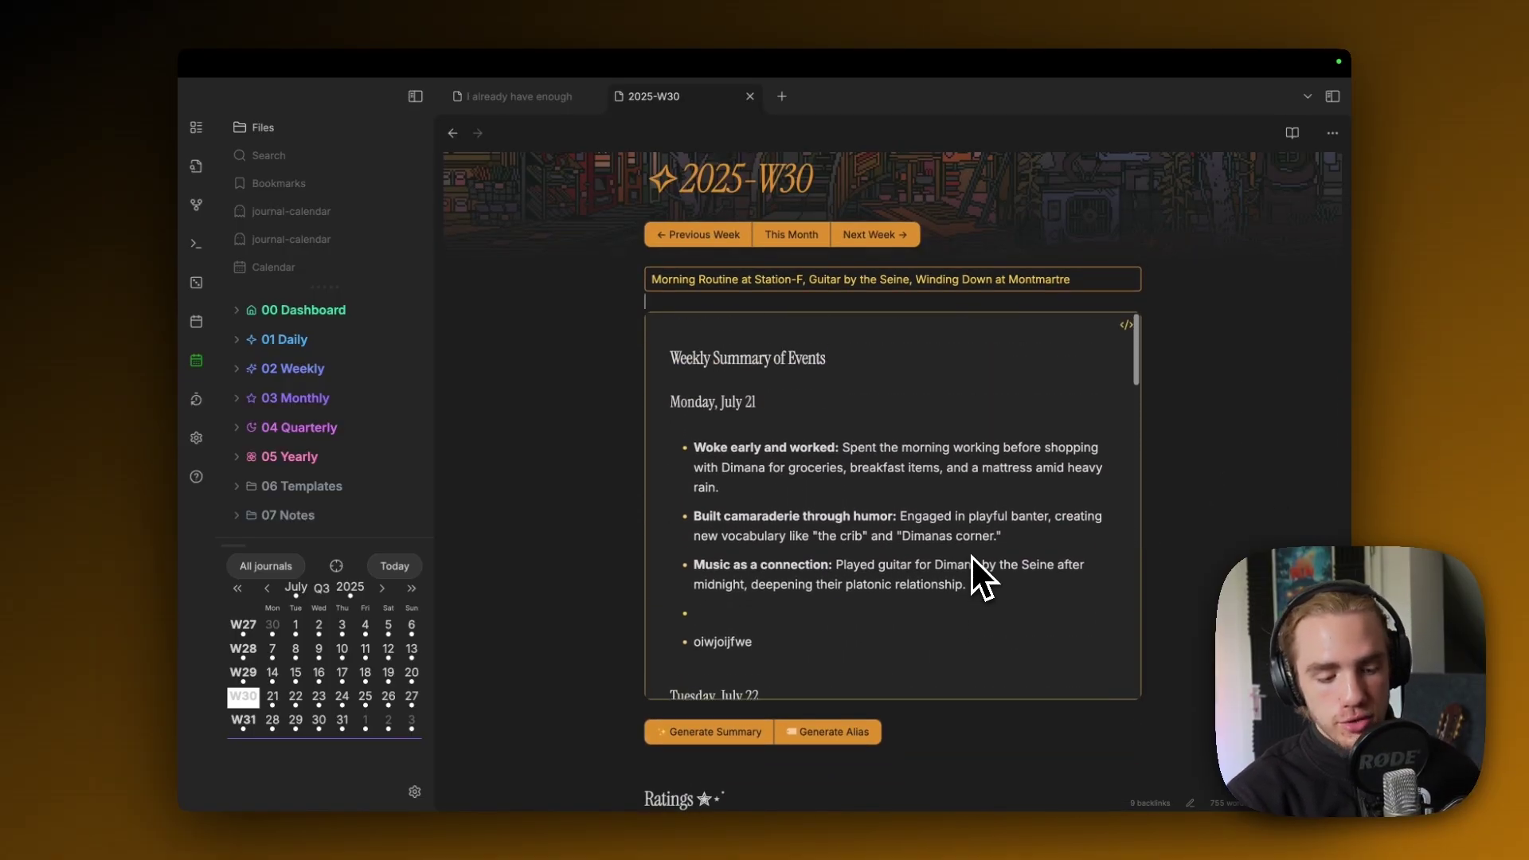
scroll(915, 527, "down", 15)
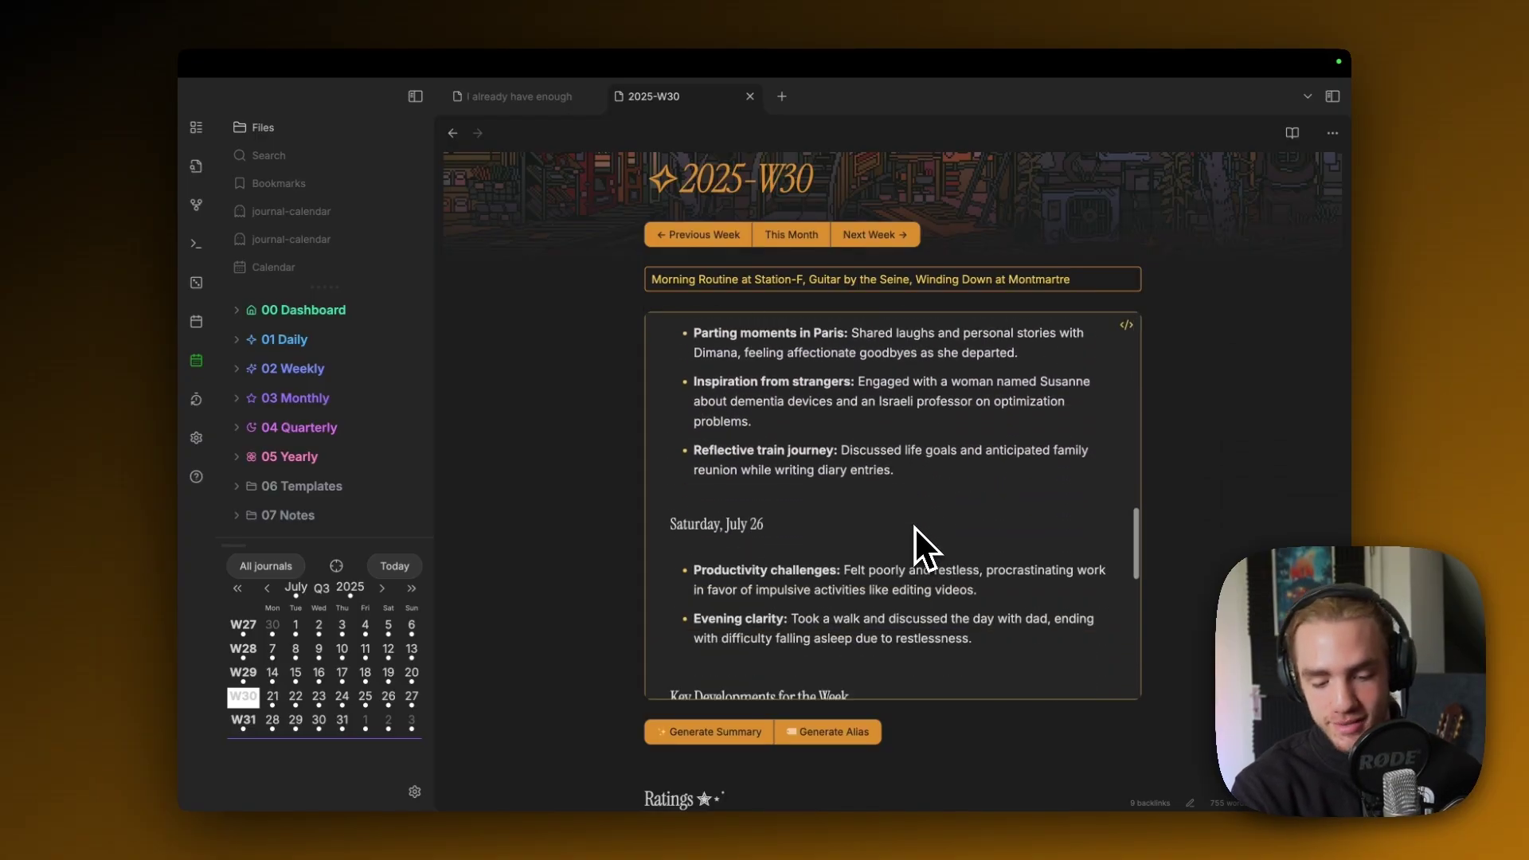
scroll(880, 529, "down", 3)
scroll(875, 529, "up", 8)
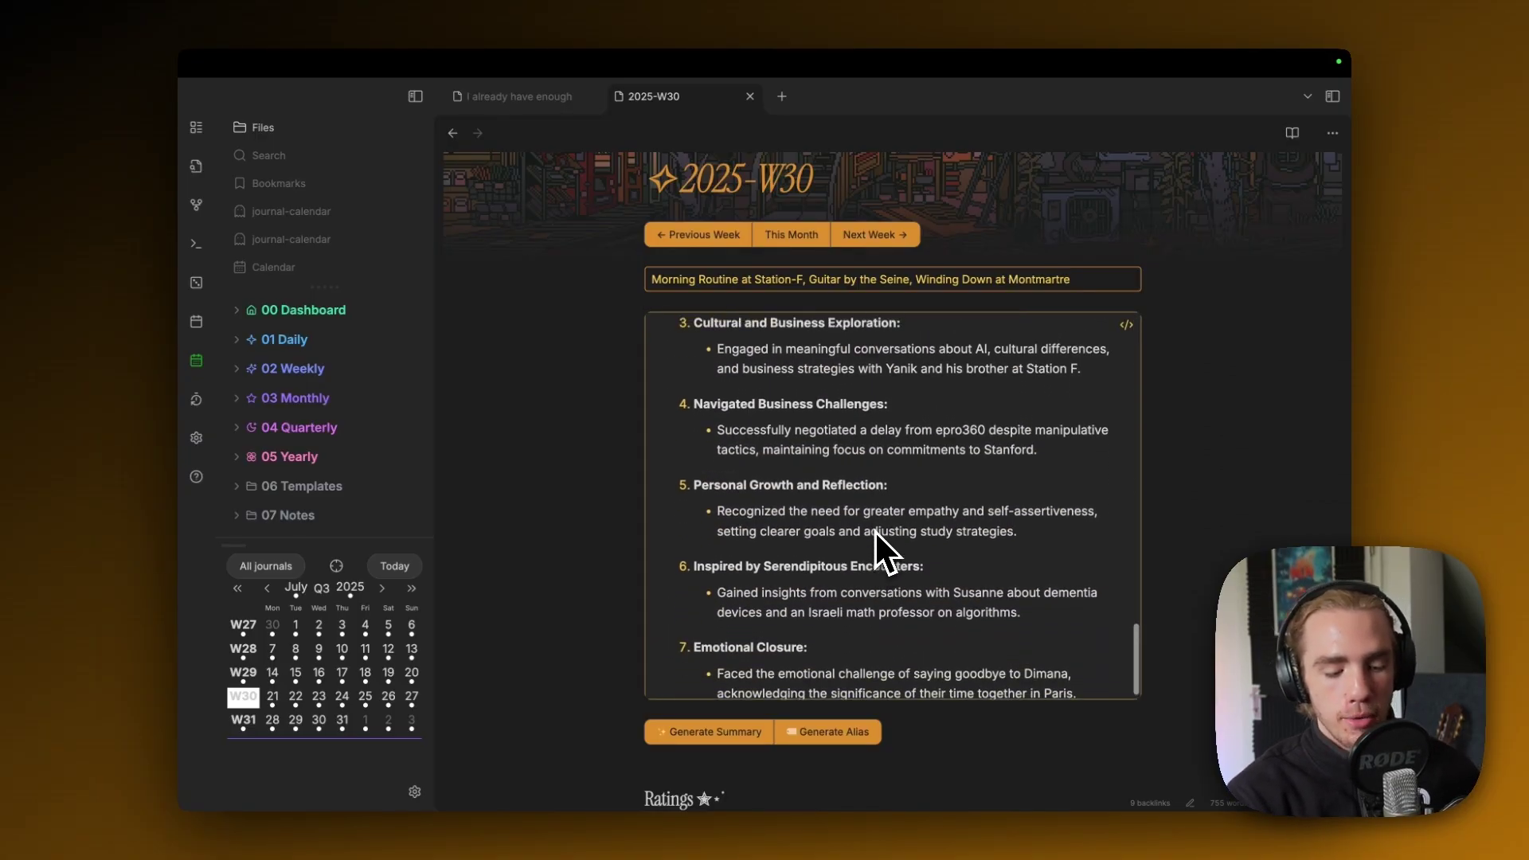
scroll(873, 519, "down", 3)
scroll(876, 430, "up", 1)
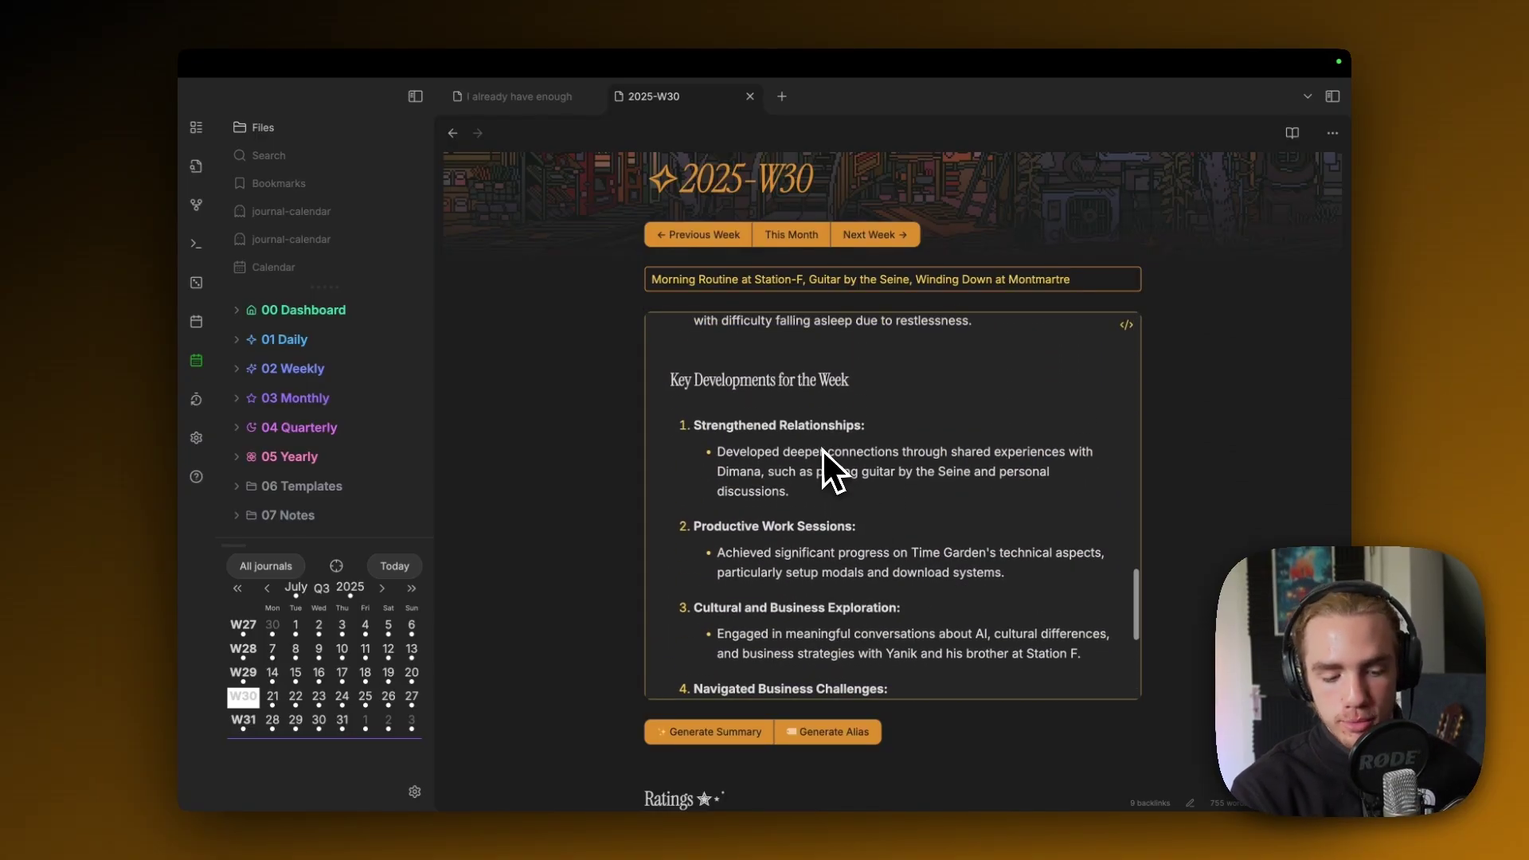
scroll(822, 467, "down", 1)
scroll(849, 533, "down", 2)
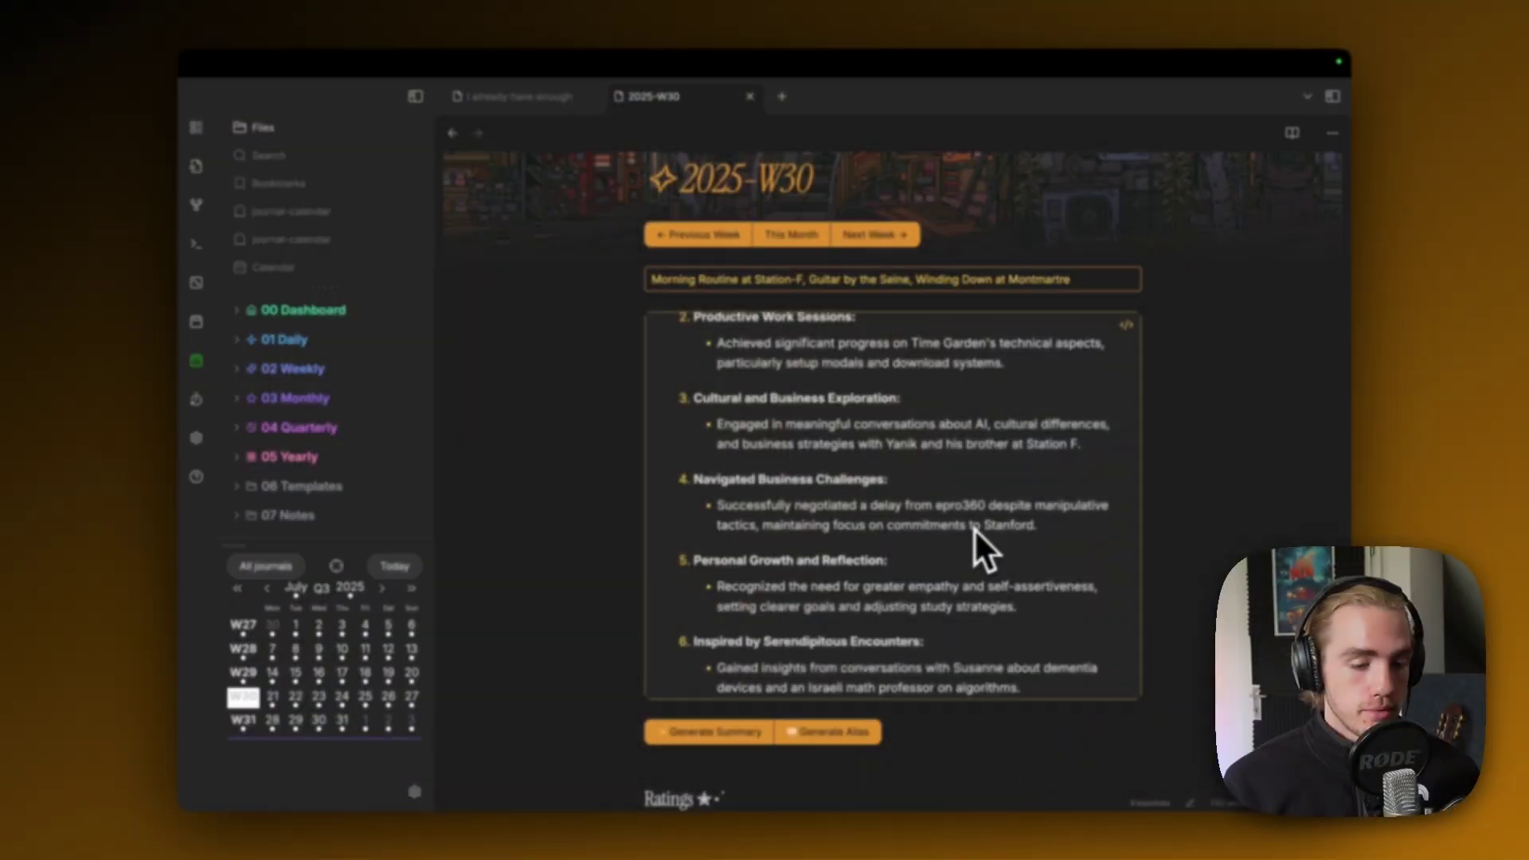
scroll(1244, 505, "down", 6)
scroll(1247, 505, "down", 3)
- Scroll to the 2025-W34 weekly note's Ratings chart averaging 2.2
mouse_move(736, 432)
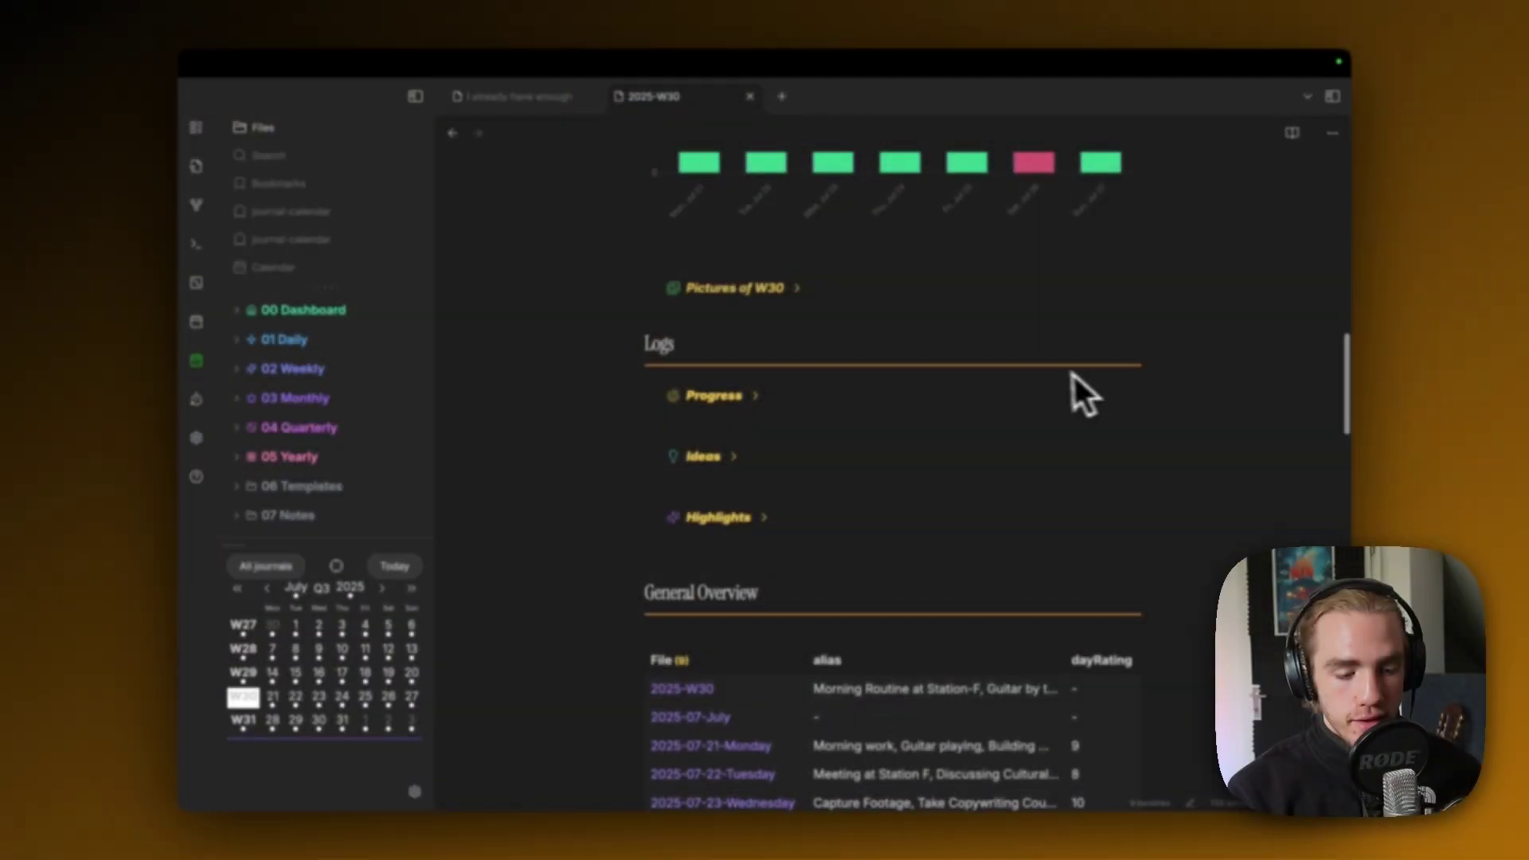
scroll(1075, 383, "up", 3)
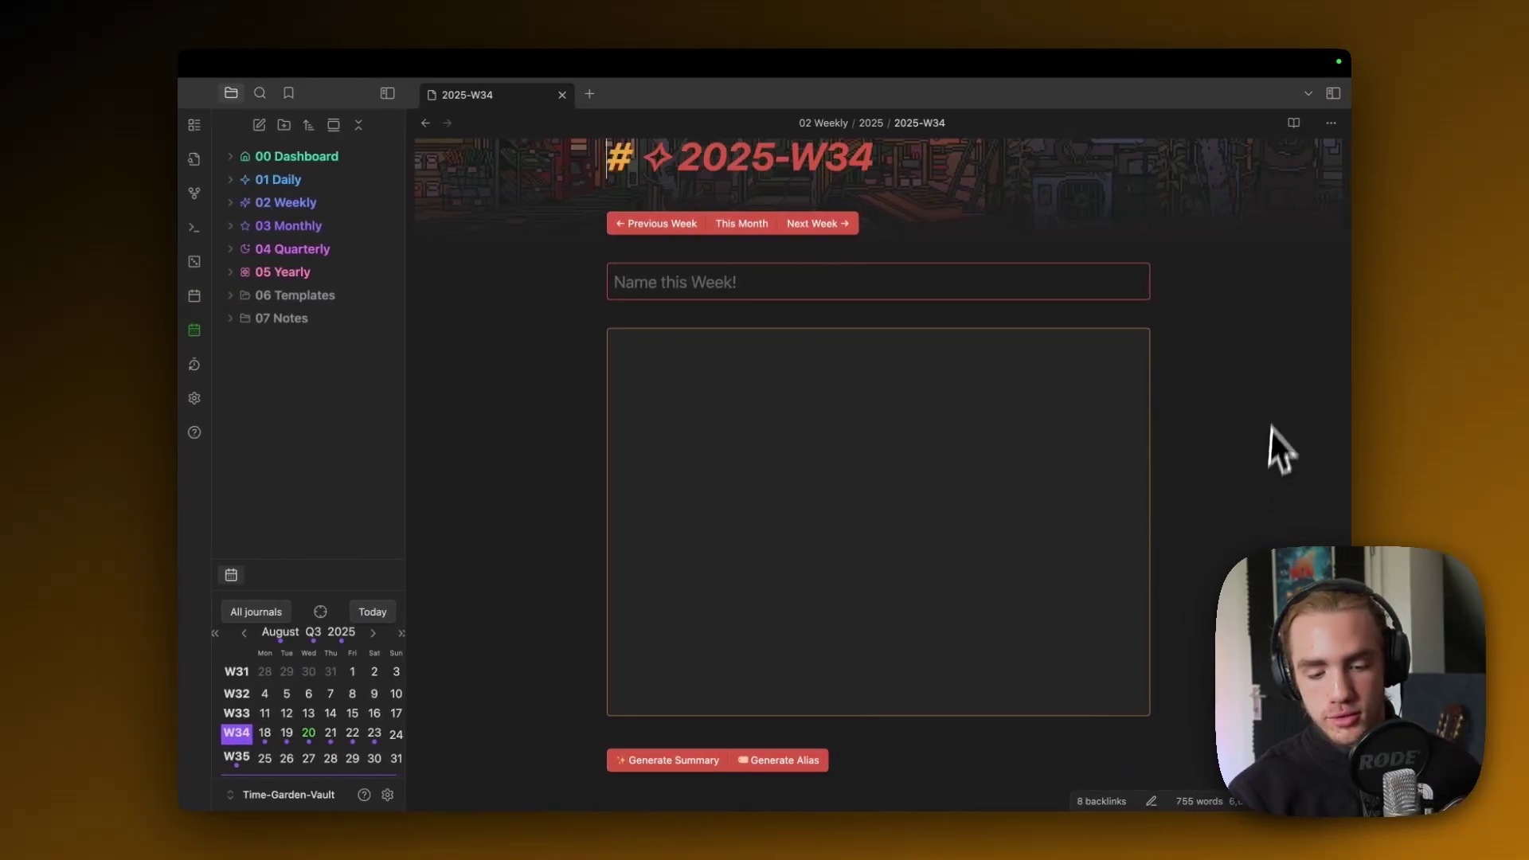
scroll(1275, 388, "down", 6)
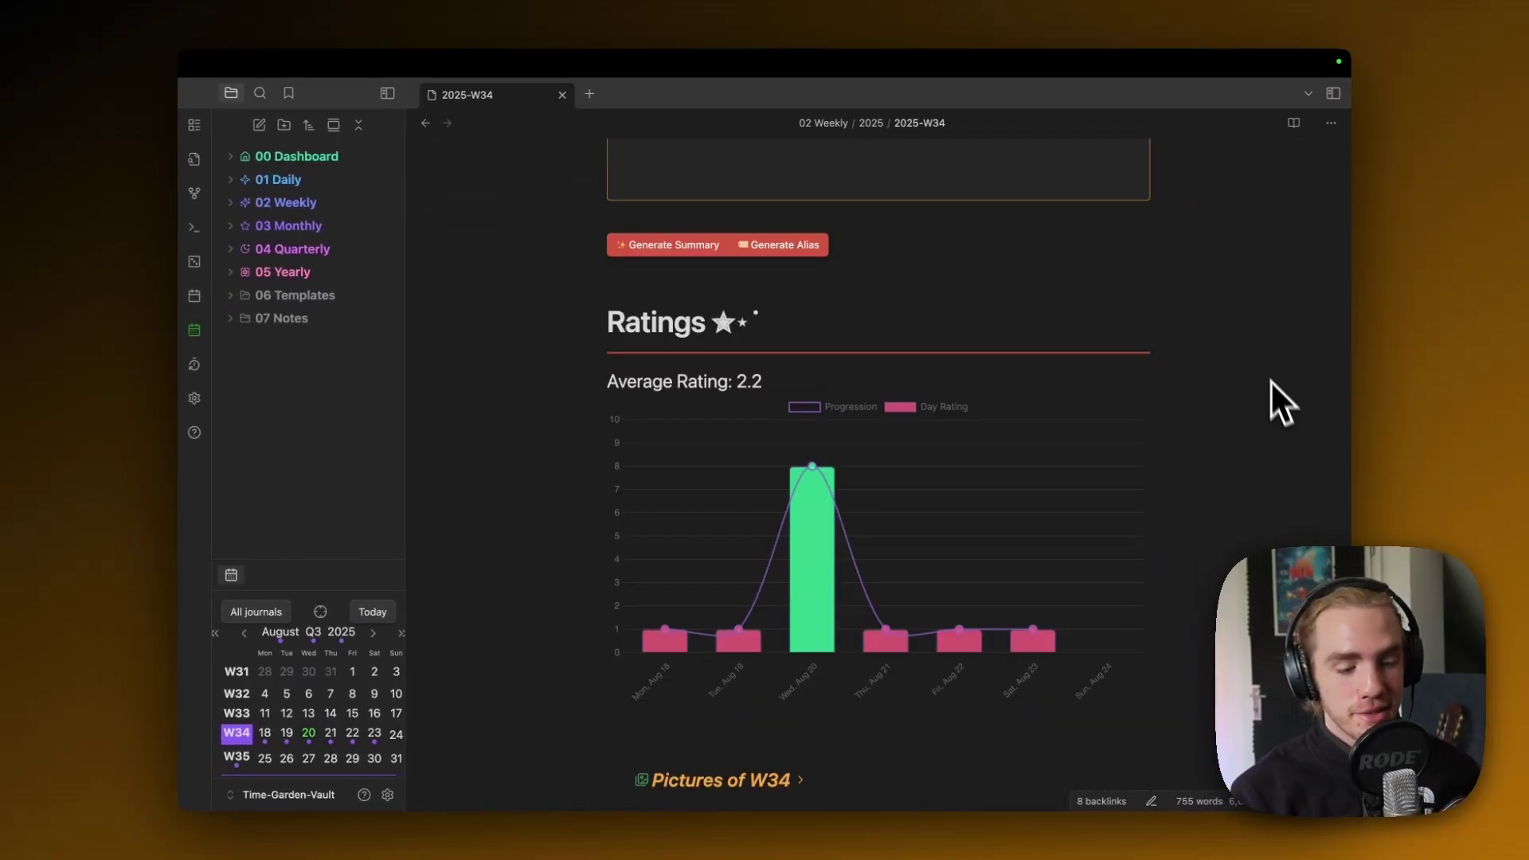
- Expand Pictures of W34 to view the August 20 windmill photo, then fold it again
left_click(801, 782)
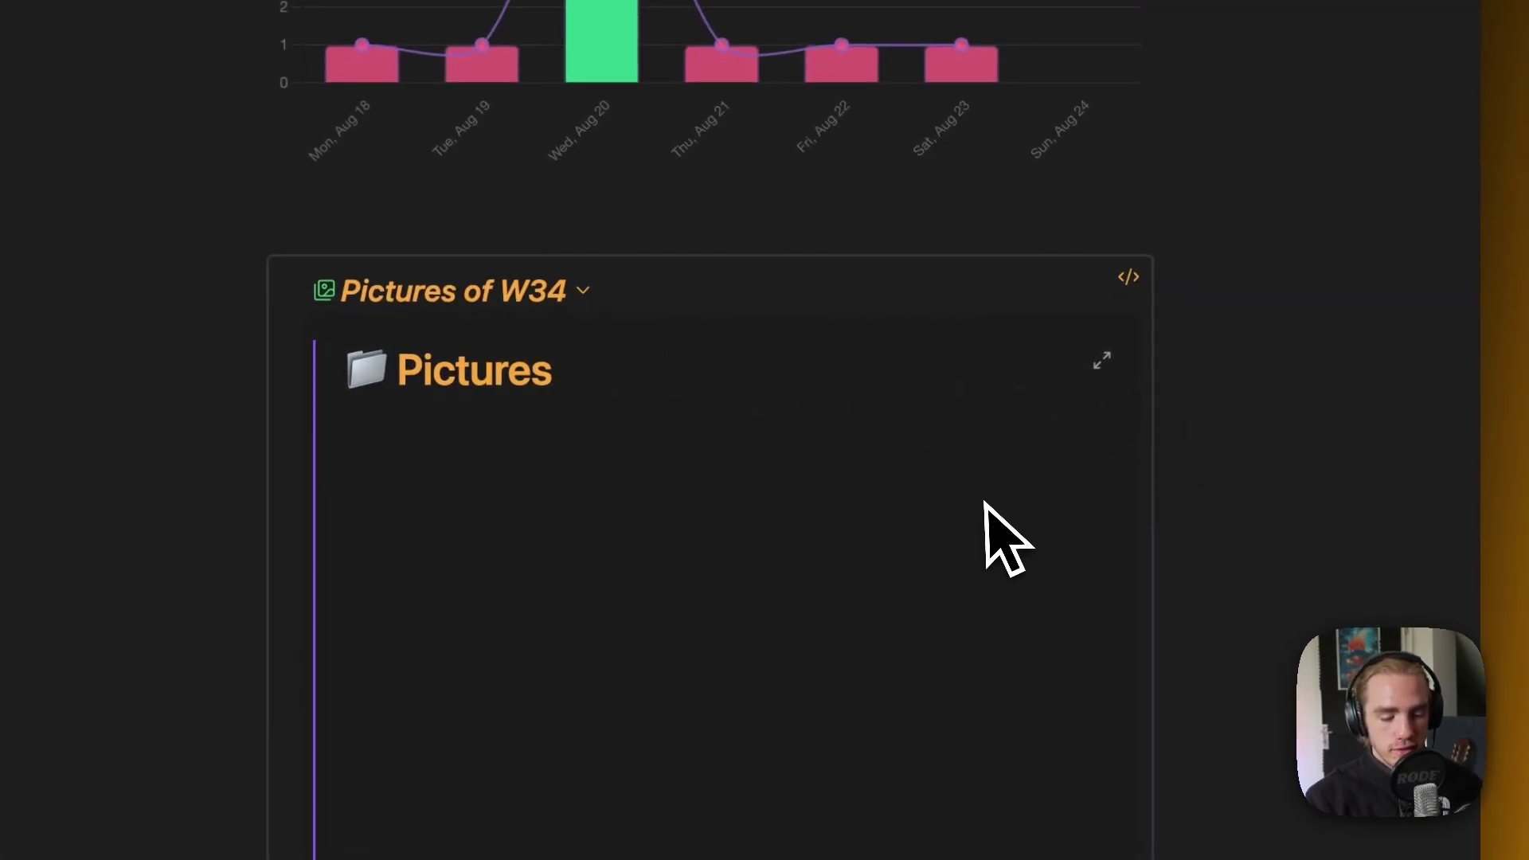
scroll(1274, 399, "down", 10)
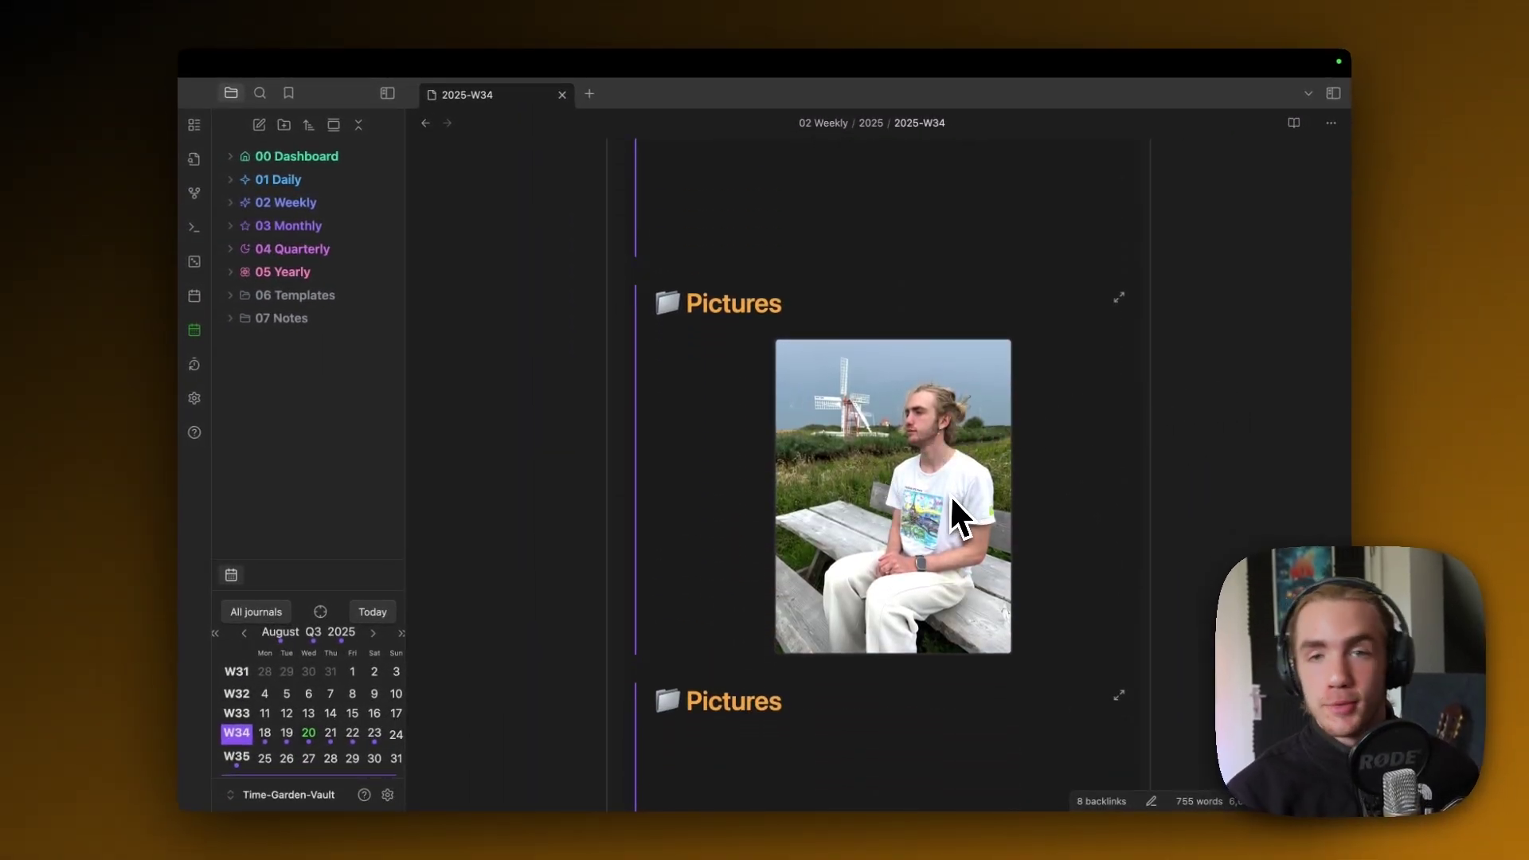
scroll(1215, 394, "up", 2)
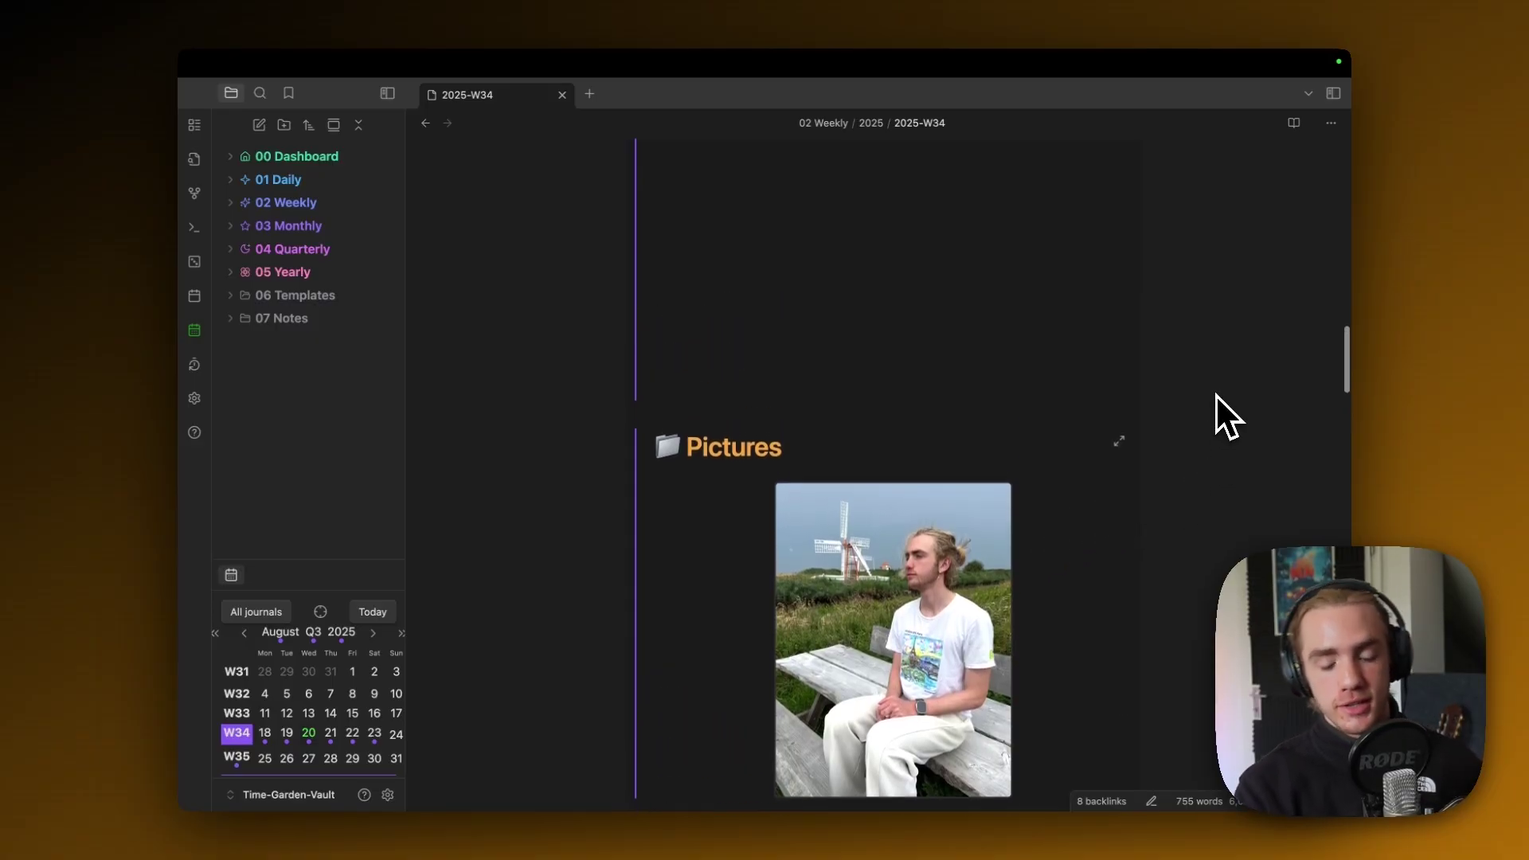
scroll(1215, 394, "down", 3)
scroll(1216, 395, "up", 8)
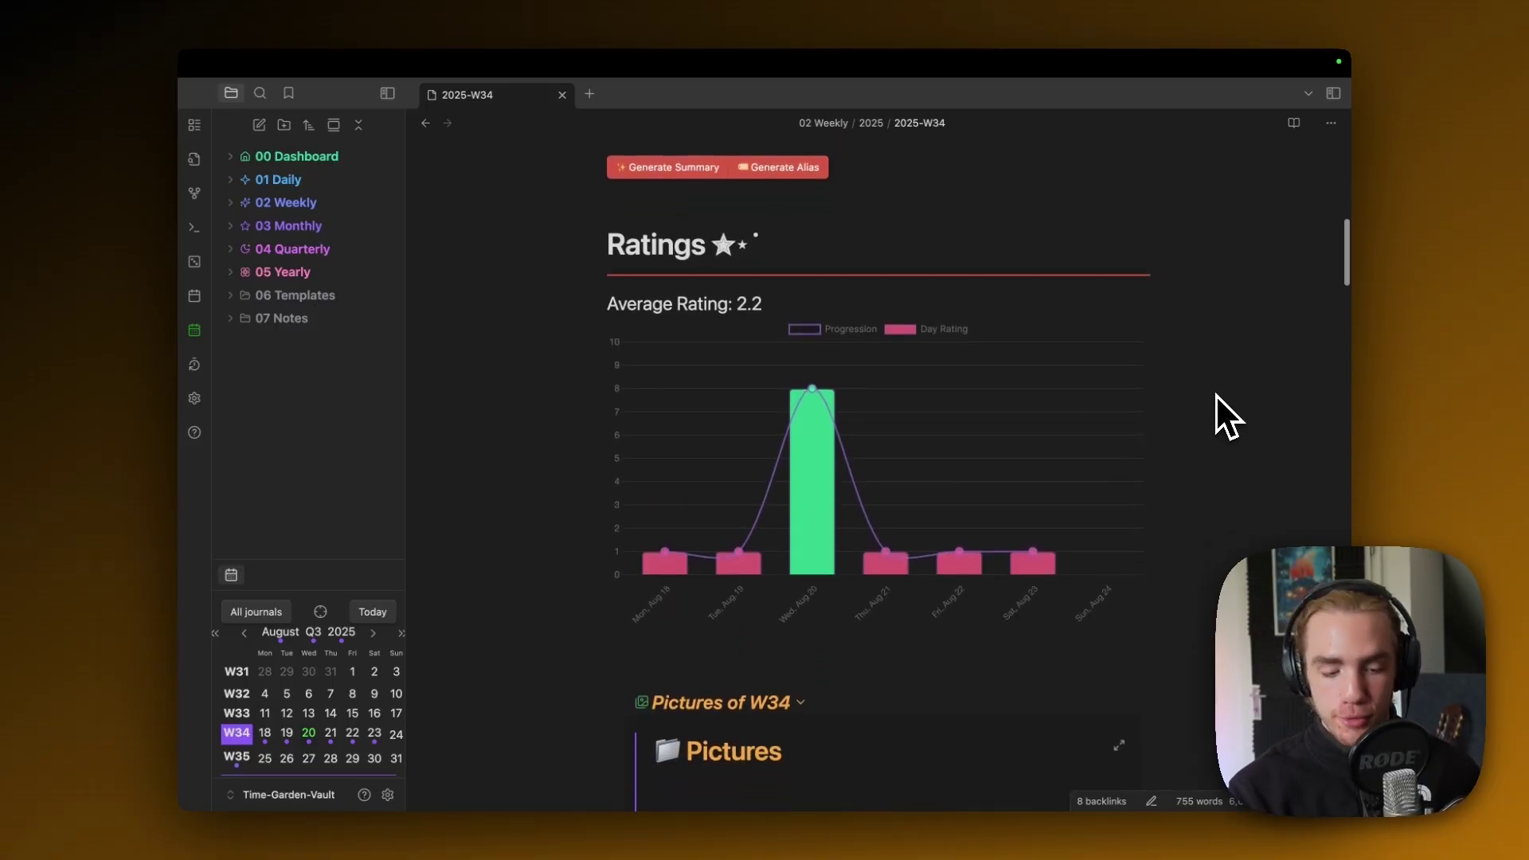
scroll(1216, 394, "down", 3)
left_click(973, 462)
scroll(974, 462, "down", 3)
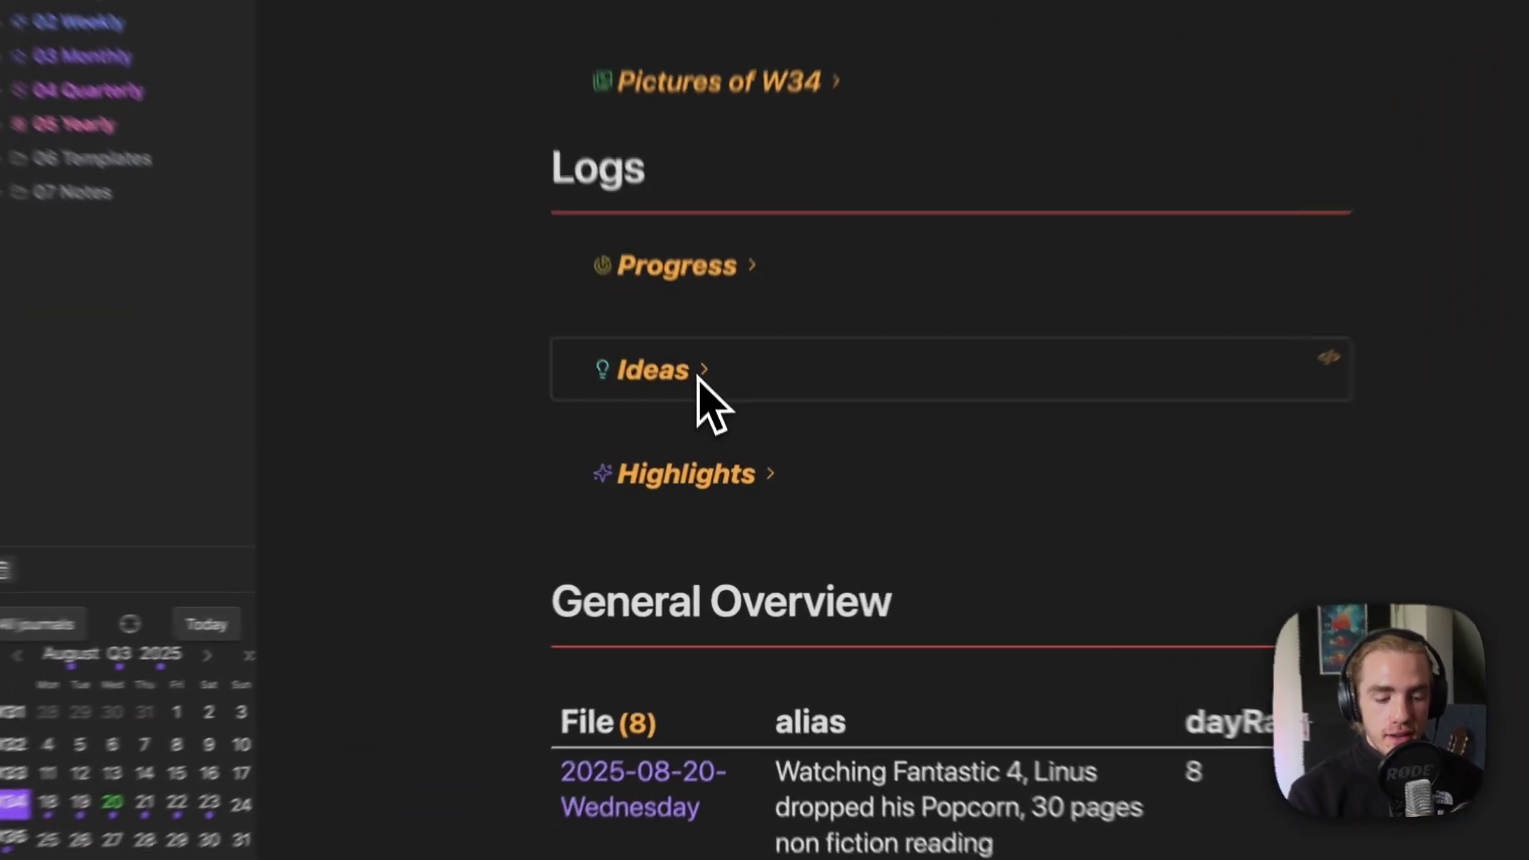
- Expand the Ideas, Highlights and Progress logs, then review the General Overview table
left_click(707, 445)
left_click(788, 653)
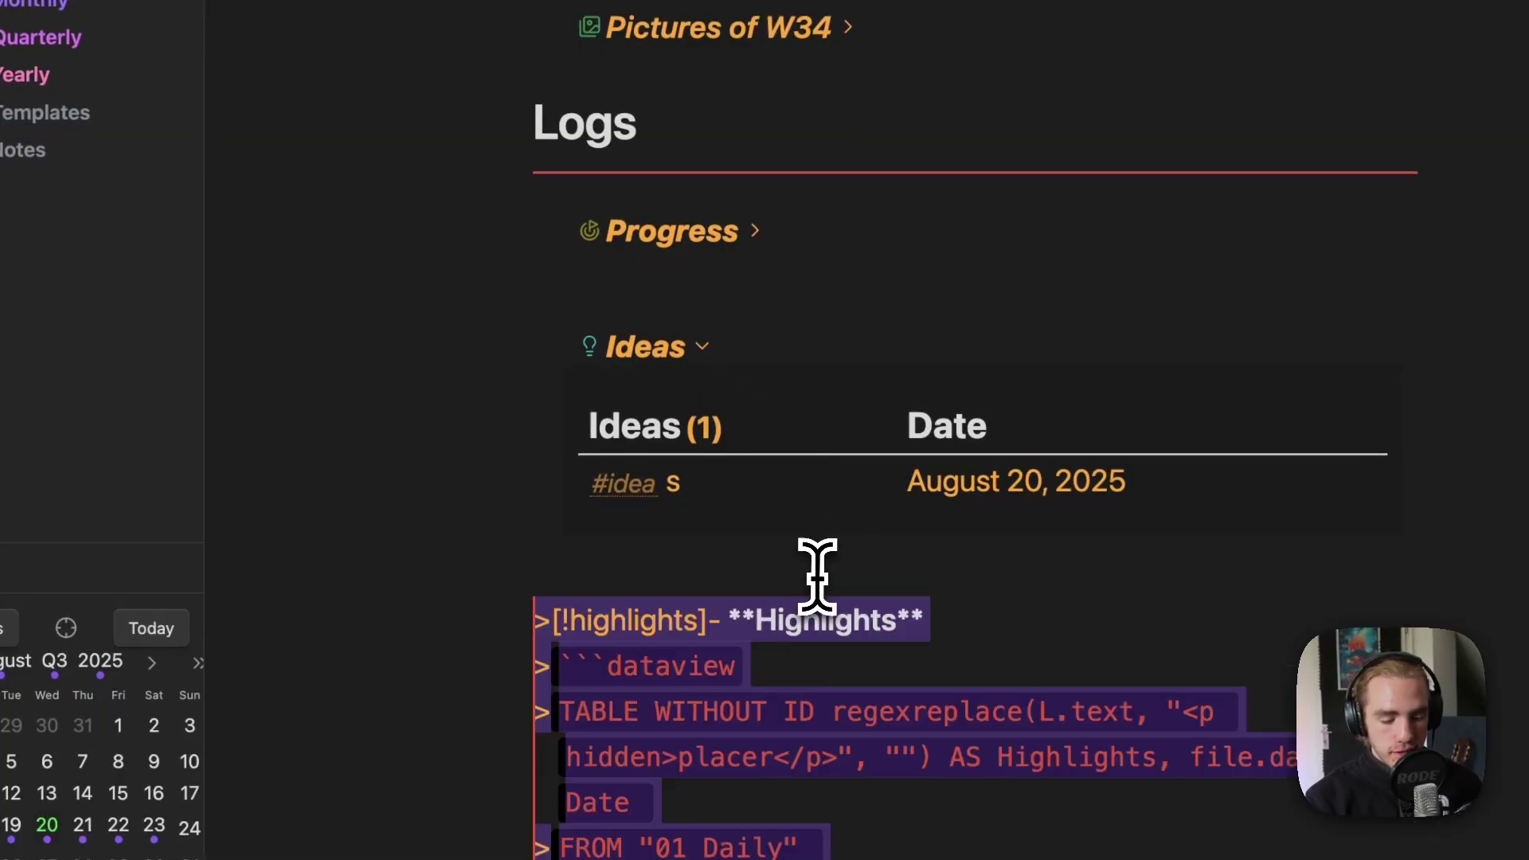
left_click(818, 572)
left_click(764, 631)
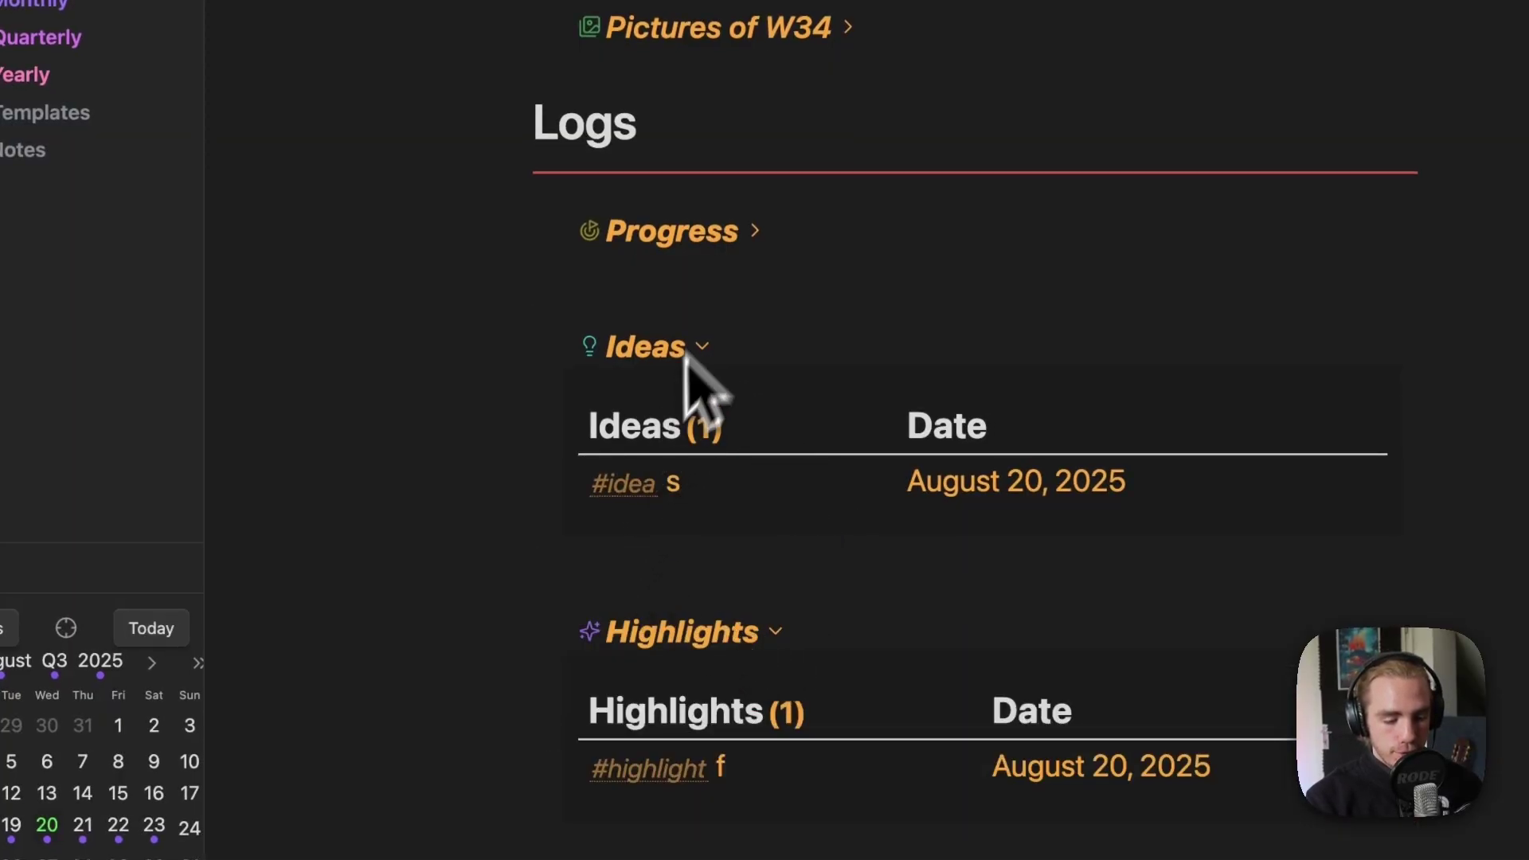
left_click(754, 232)
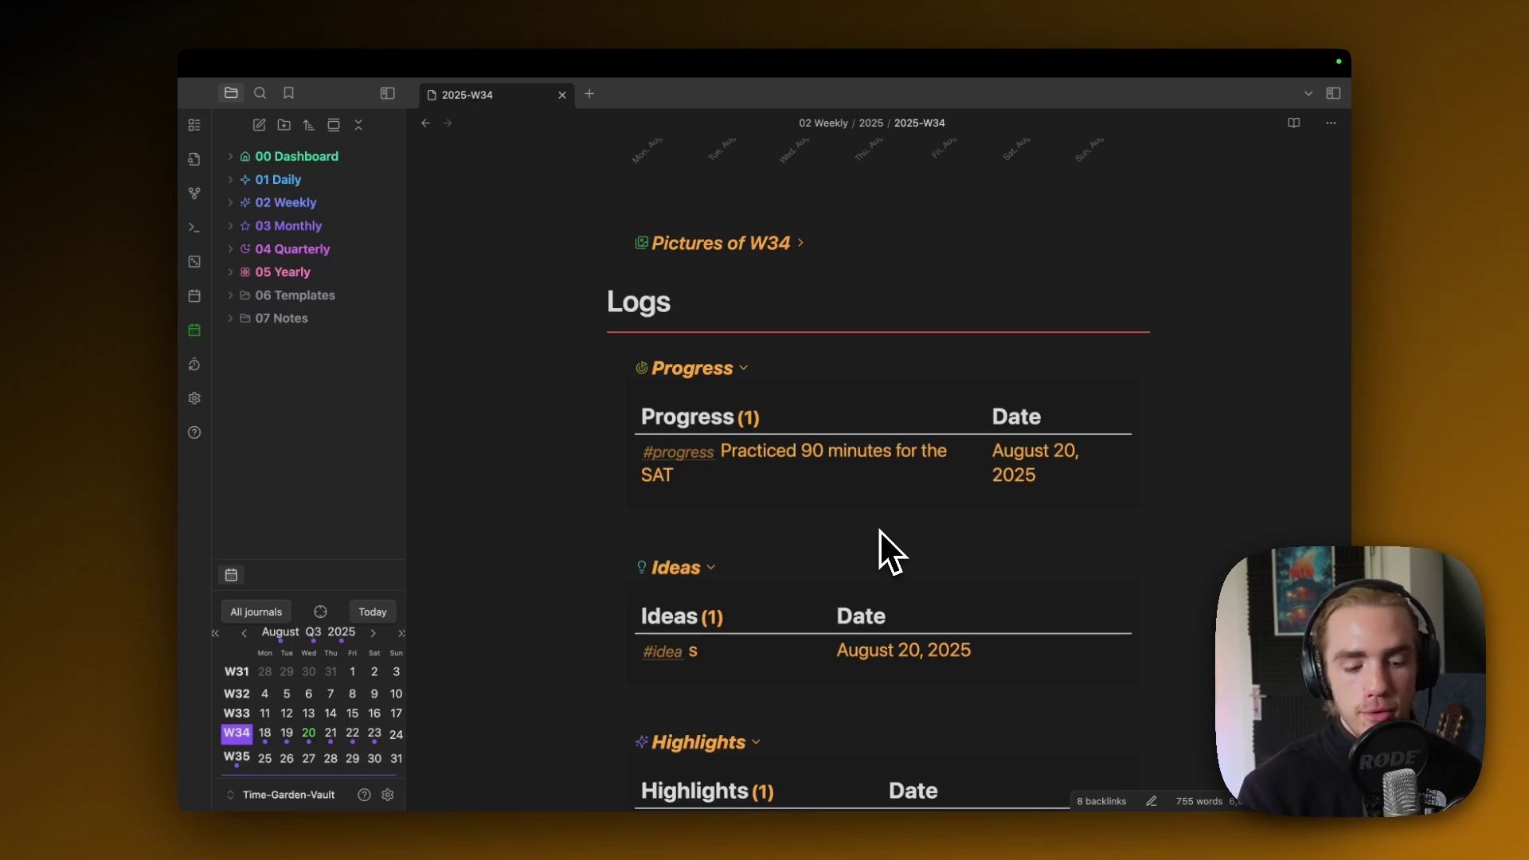
scroll(879, 529, "down", 15)
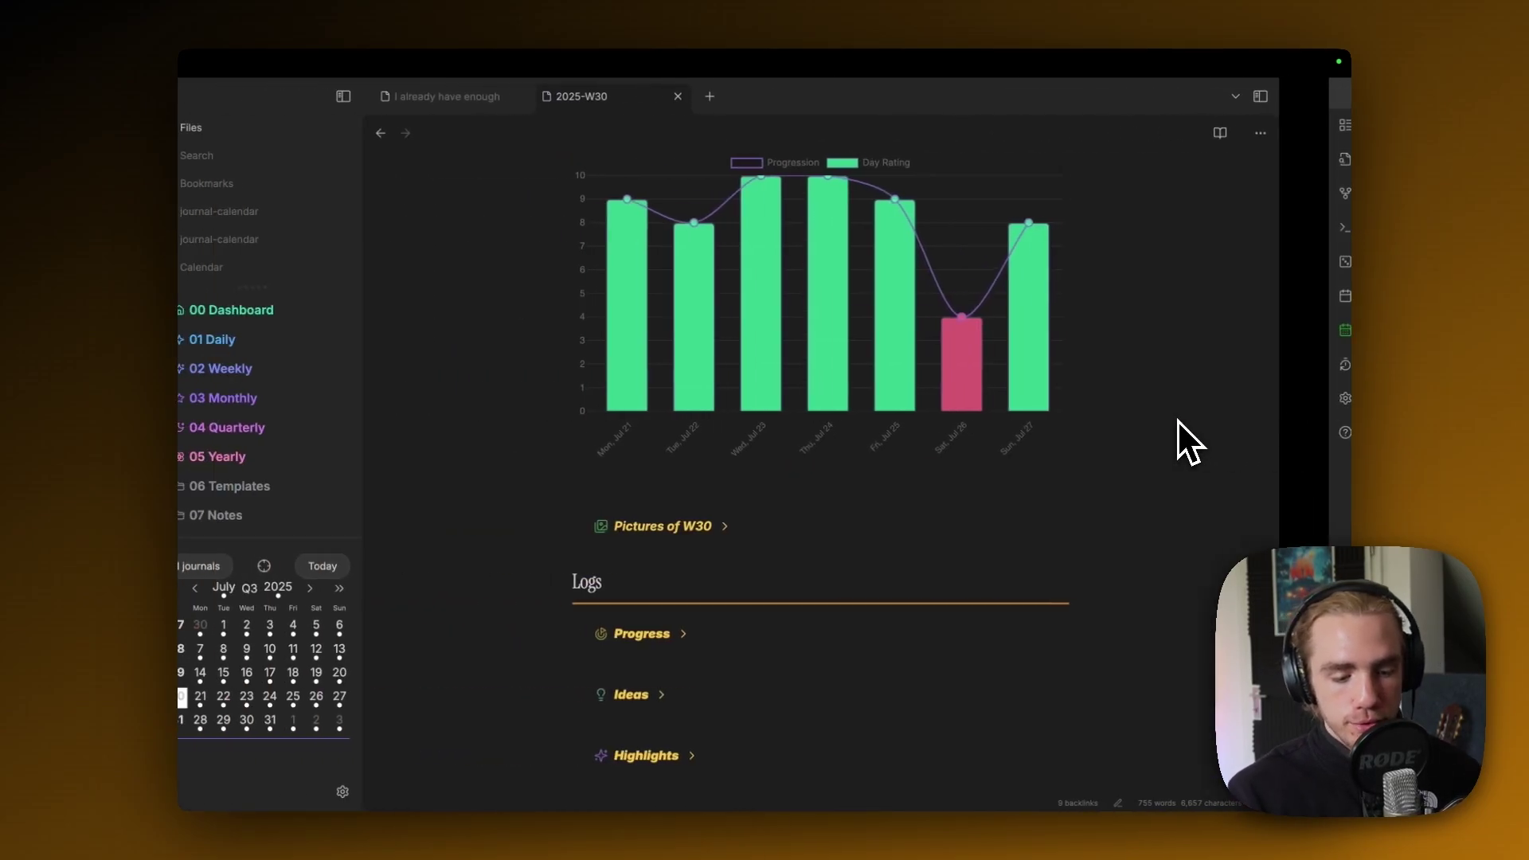
scroll(1178, 438, "up", 10)
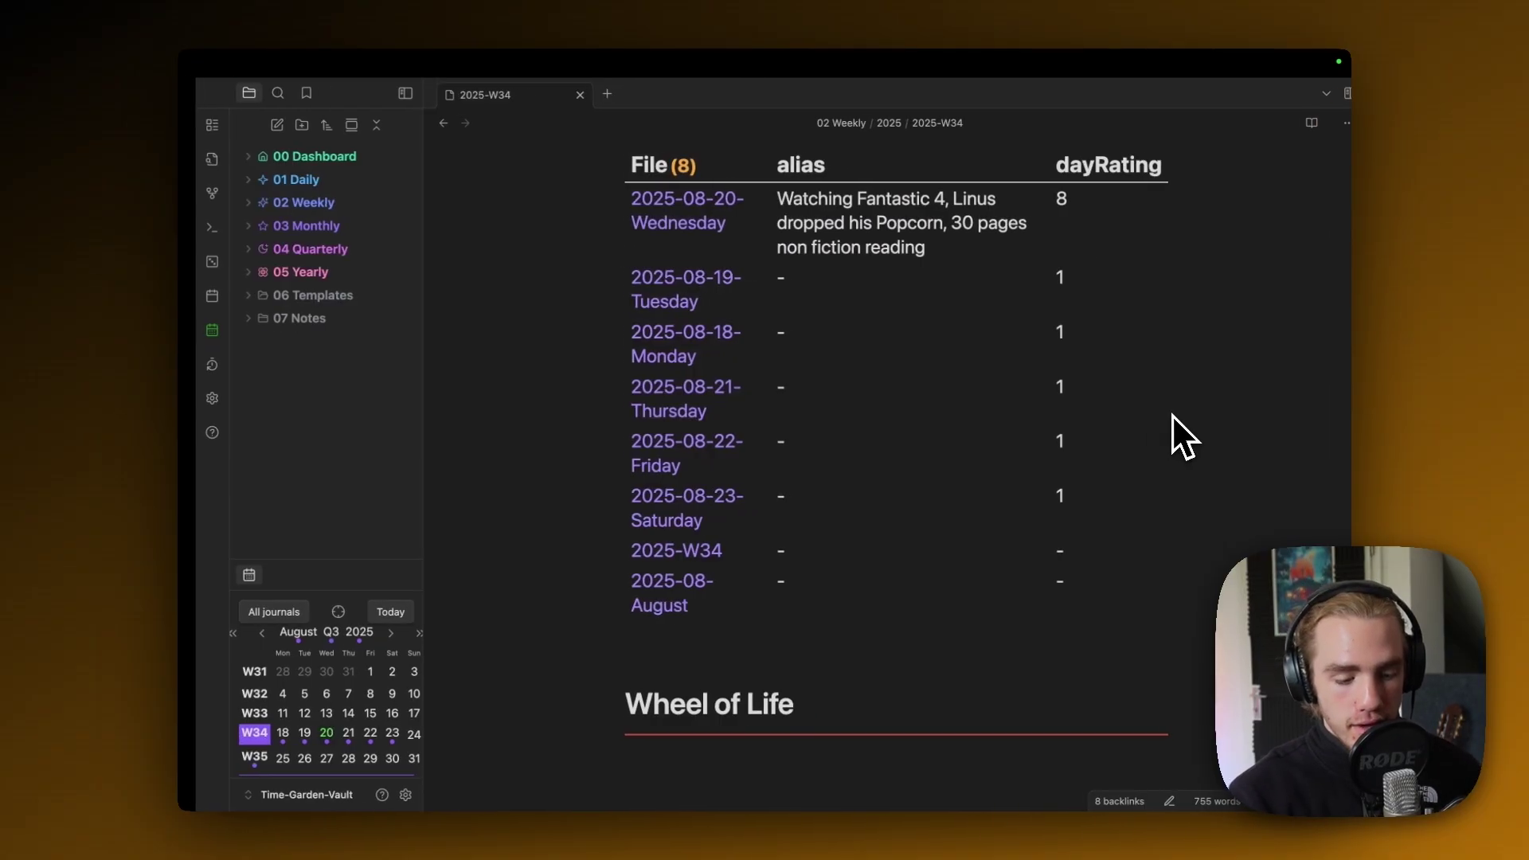
- Scroll down the 2025-W34 note to the empty Wheel of Life chart and rating sliders
scroll(1188, 490, "down", 8)
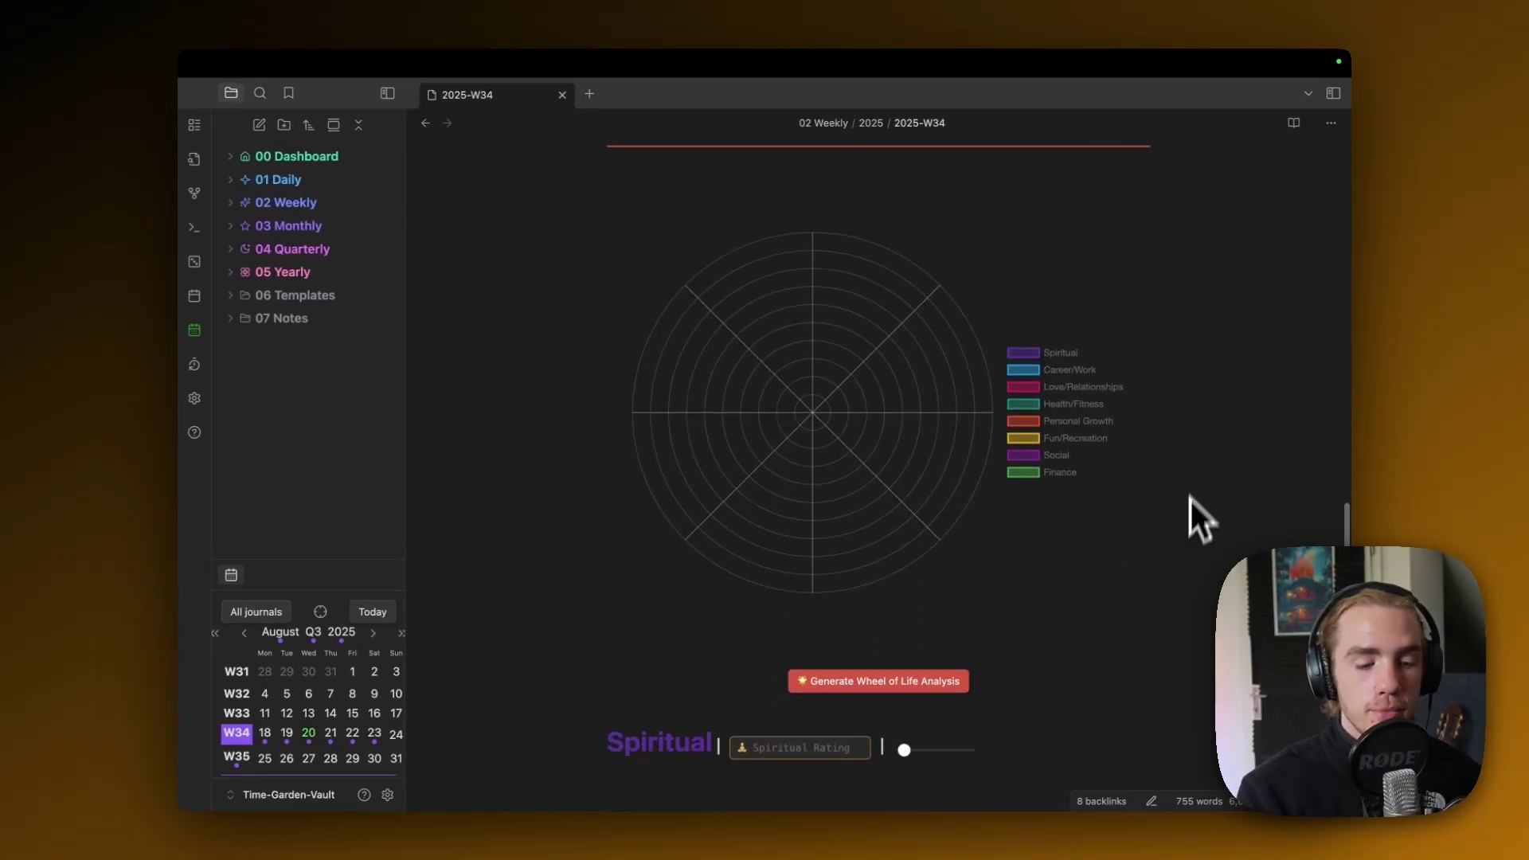
scroll(1199, 438, "up", 3)
scroll(1206, 384, "down", 4)
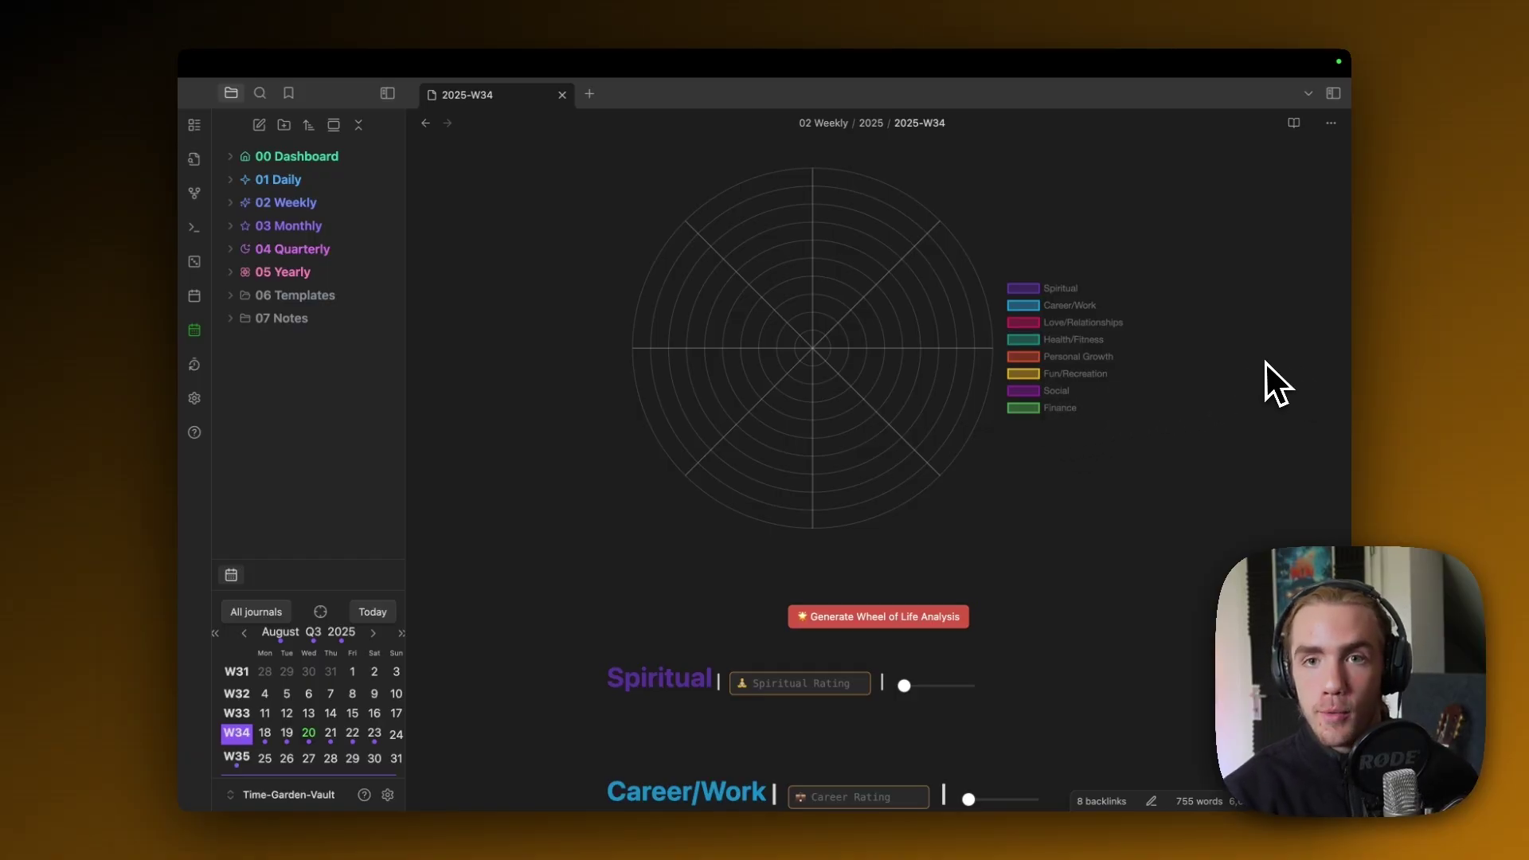
scroll(1241, 414, "down", 6)
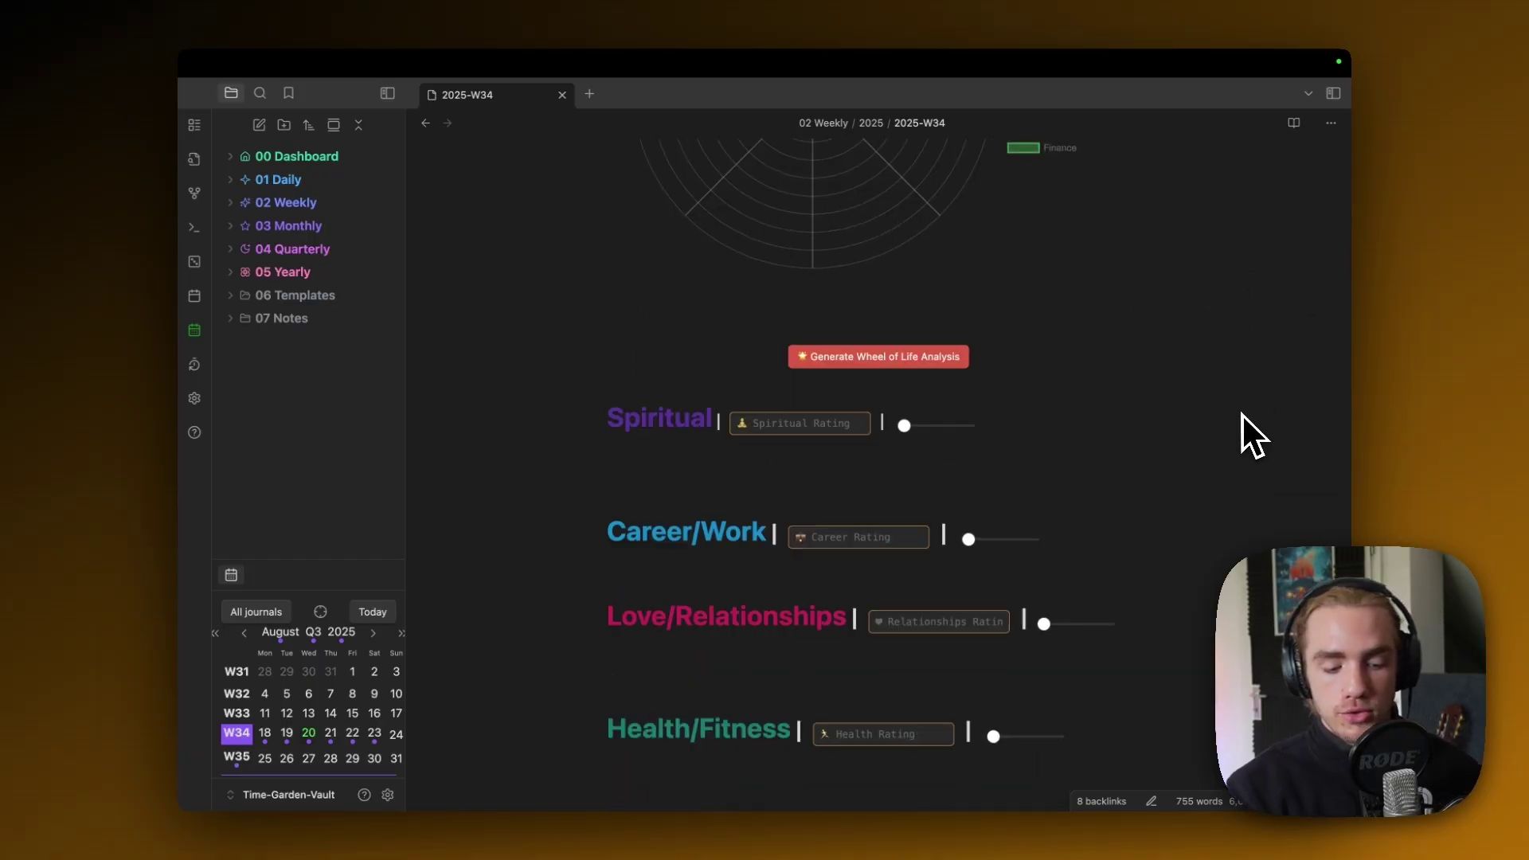
scroll(1241, 413, "up", 4)
scroll(1243, 415, "up", 3)
scroll(1243, 415, "down", 3)
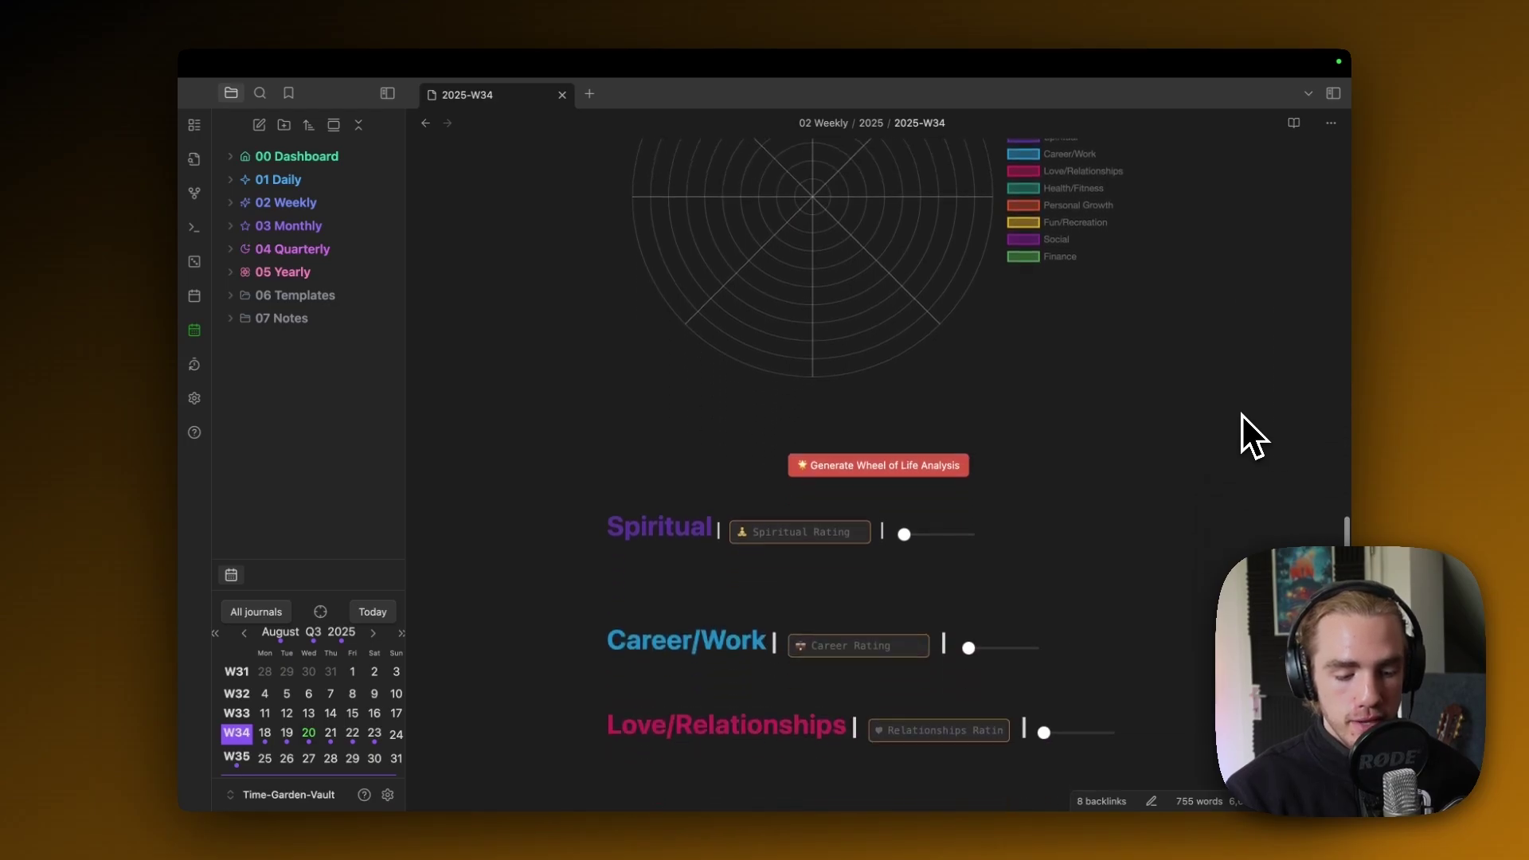
- Open the August 20 daily note, then jump to its 2025-W34 weekly note
left_click(309, 732)
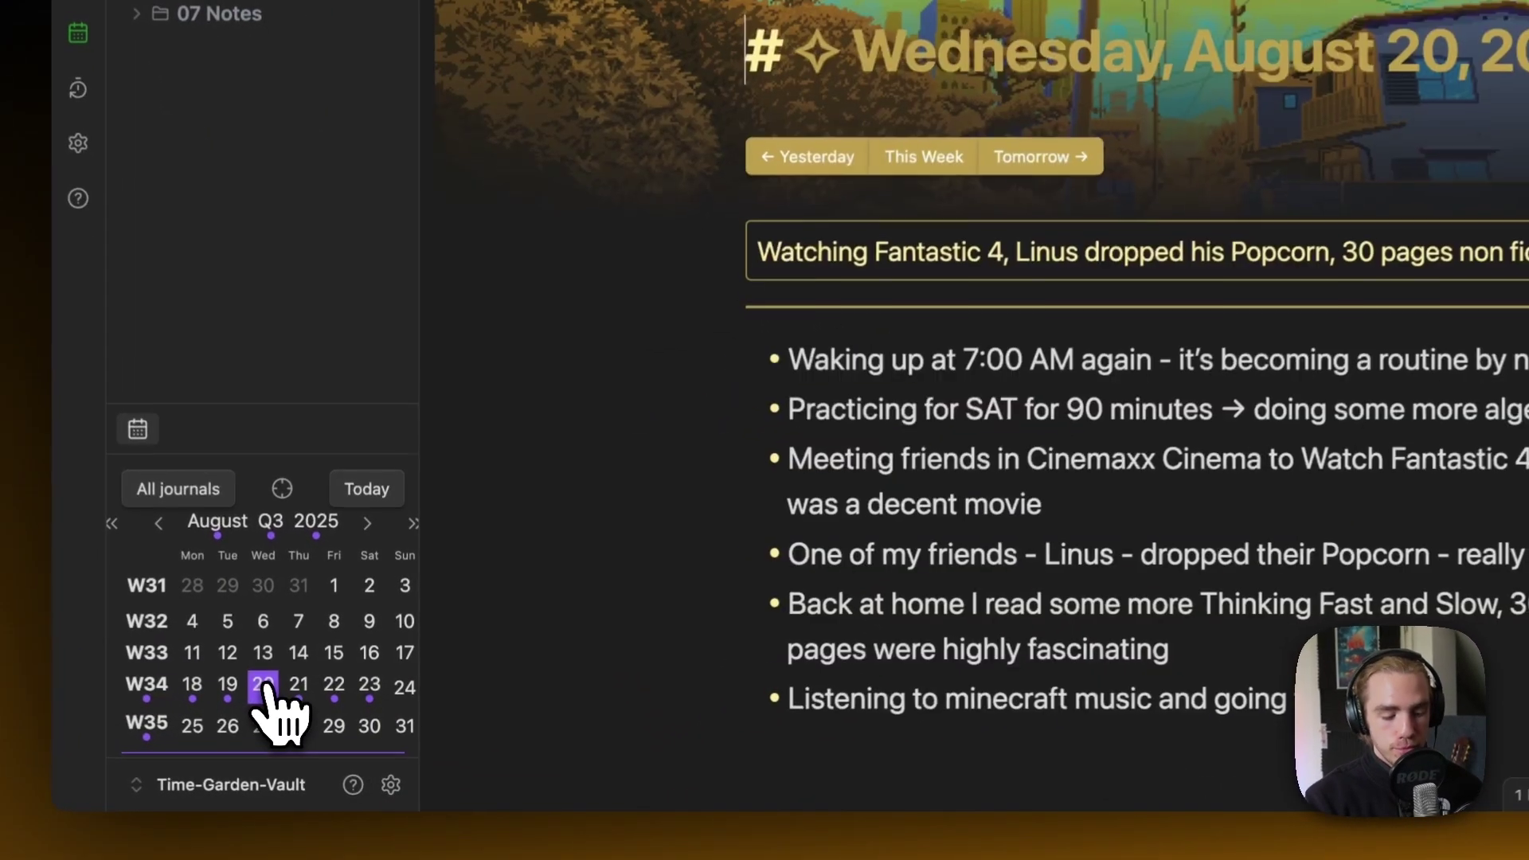
scroll(653, 327, "down", 5)
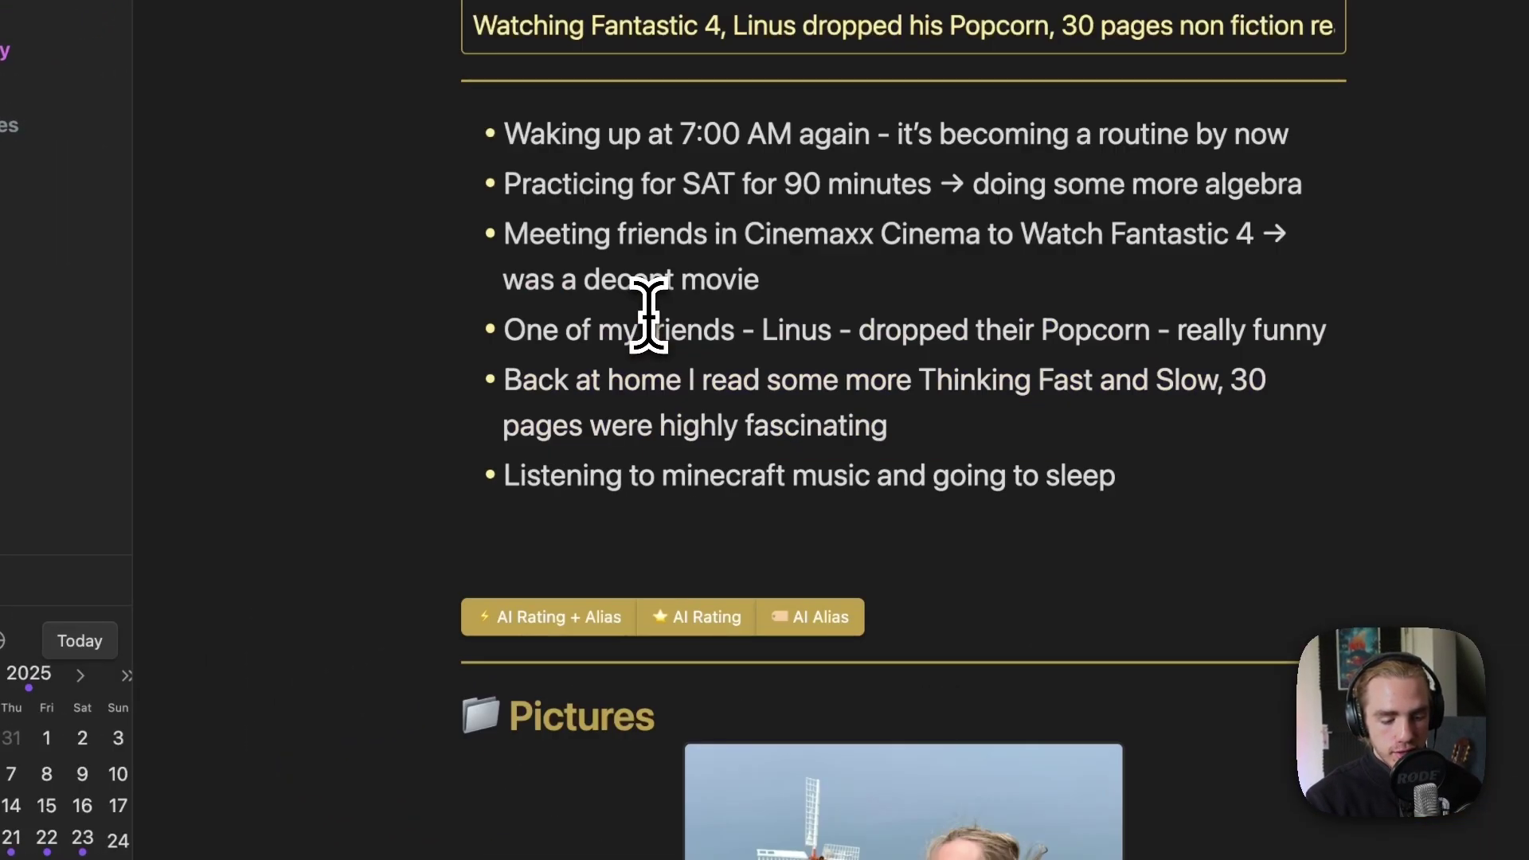
scroll(648, 313, "up", 5)
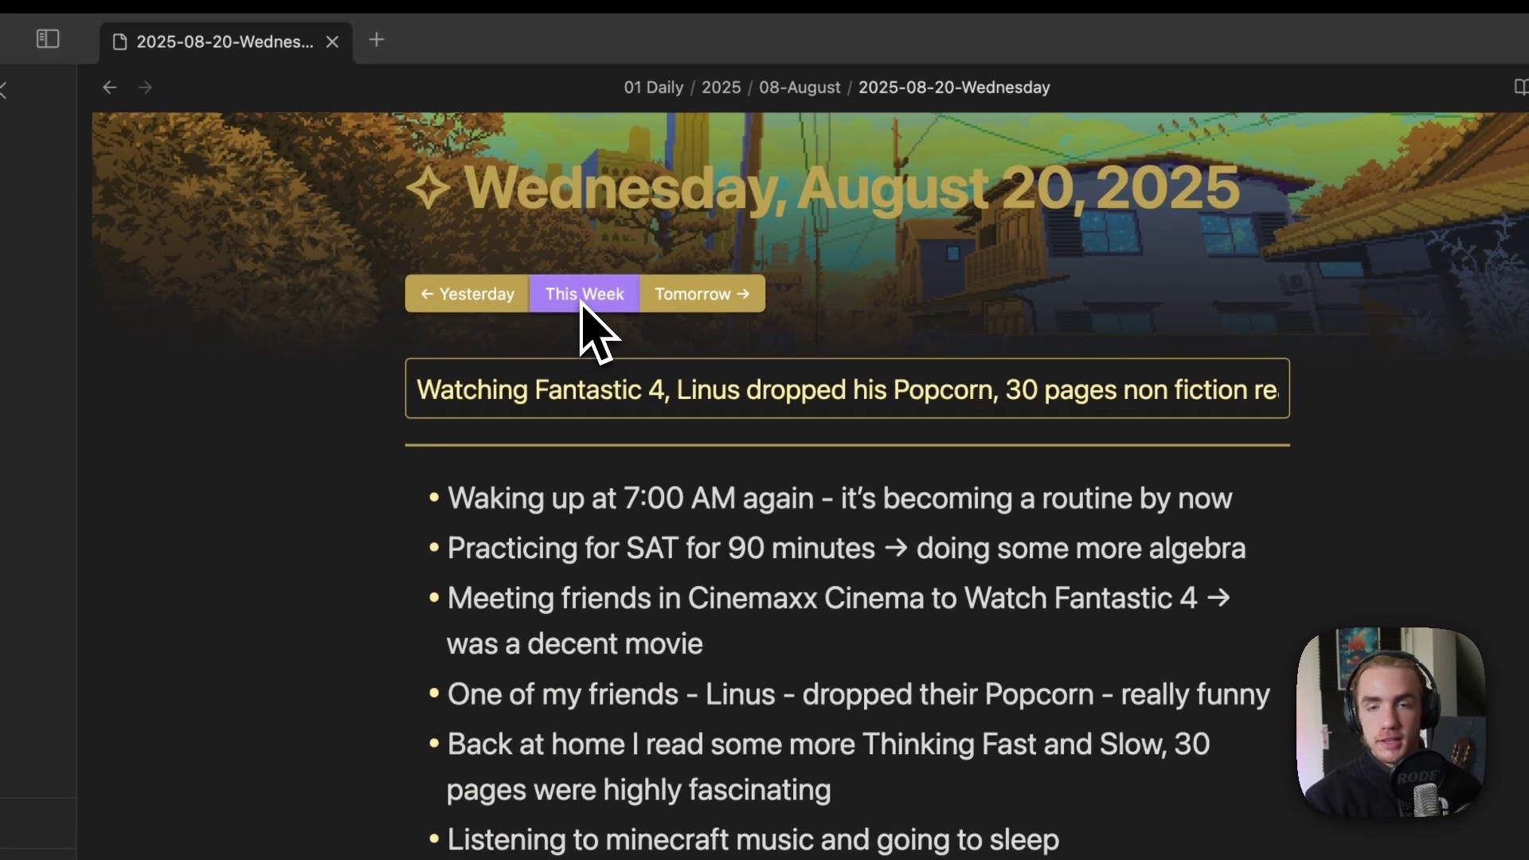
left_click(582, 305)
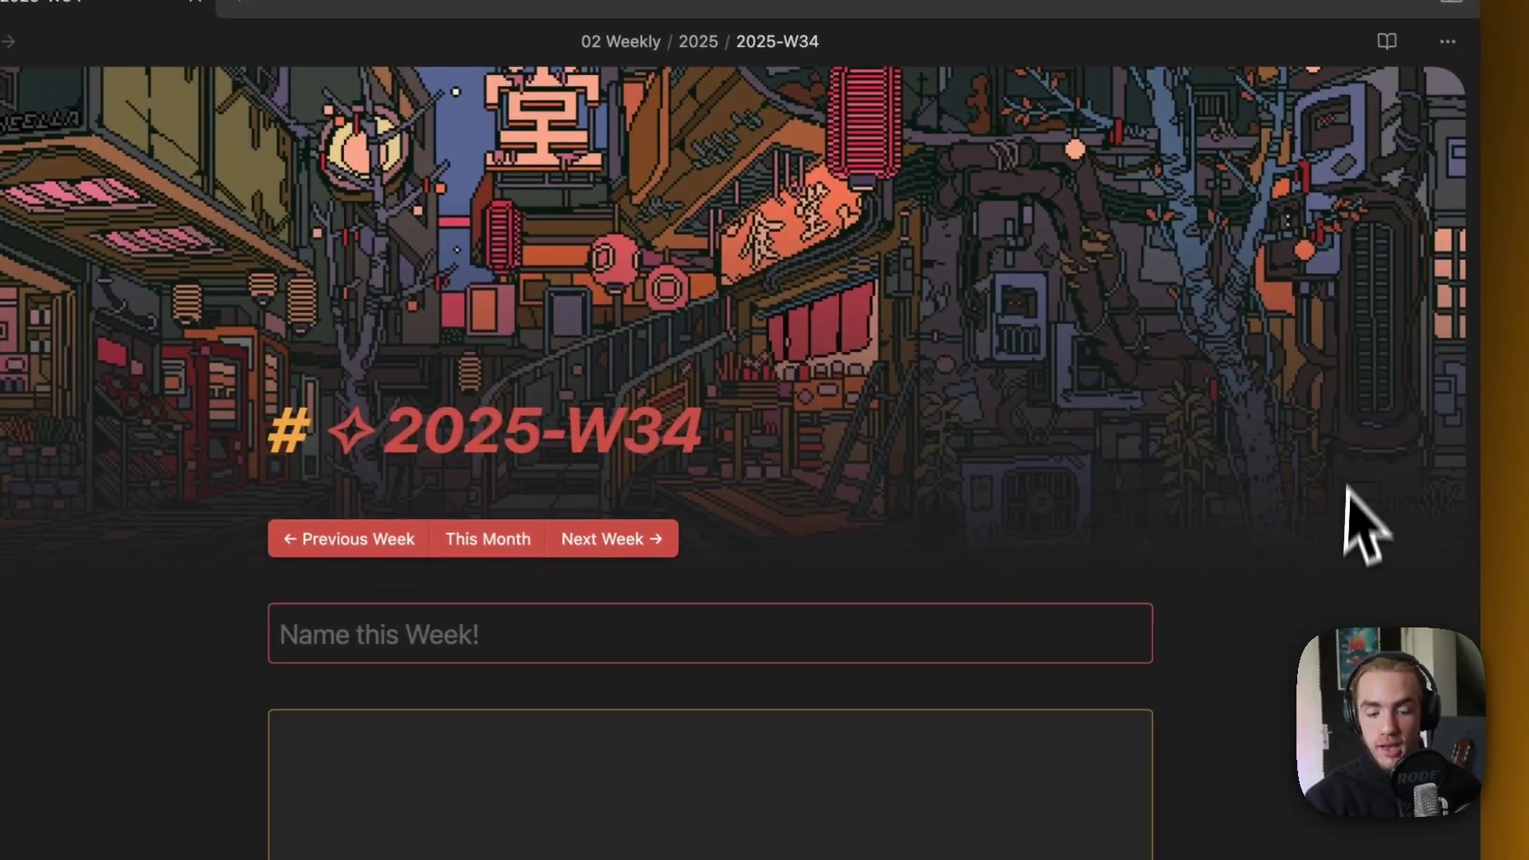
scroll(1354, 557, "down", 10)
scroll(1354, 574, "up", 5)
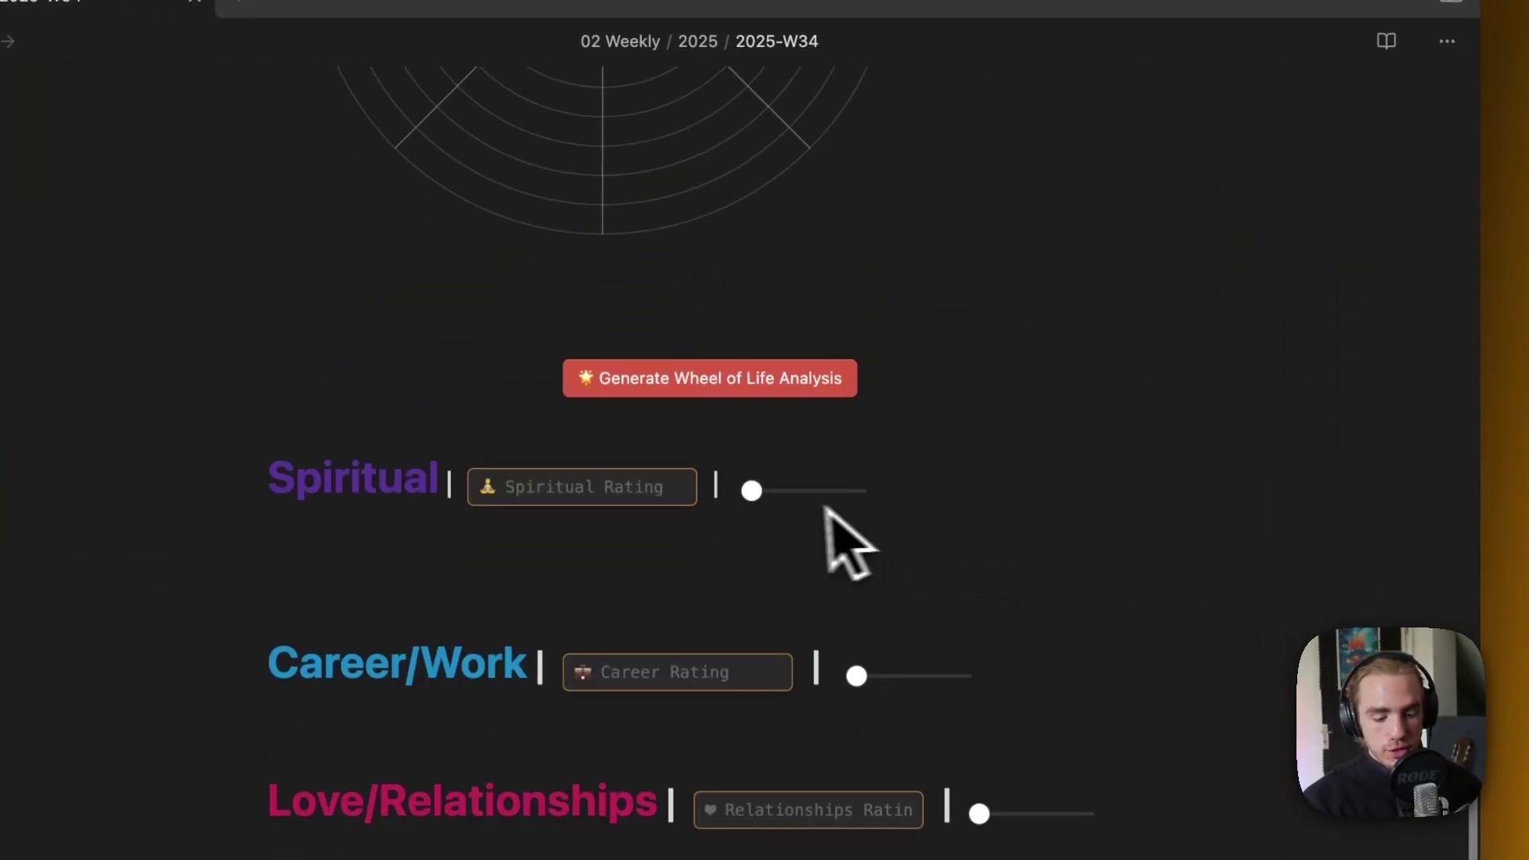
- Set the Spiritual rating to 6, Career/Work to 7, and adjust the Love slider
left_click(762, 492)
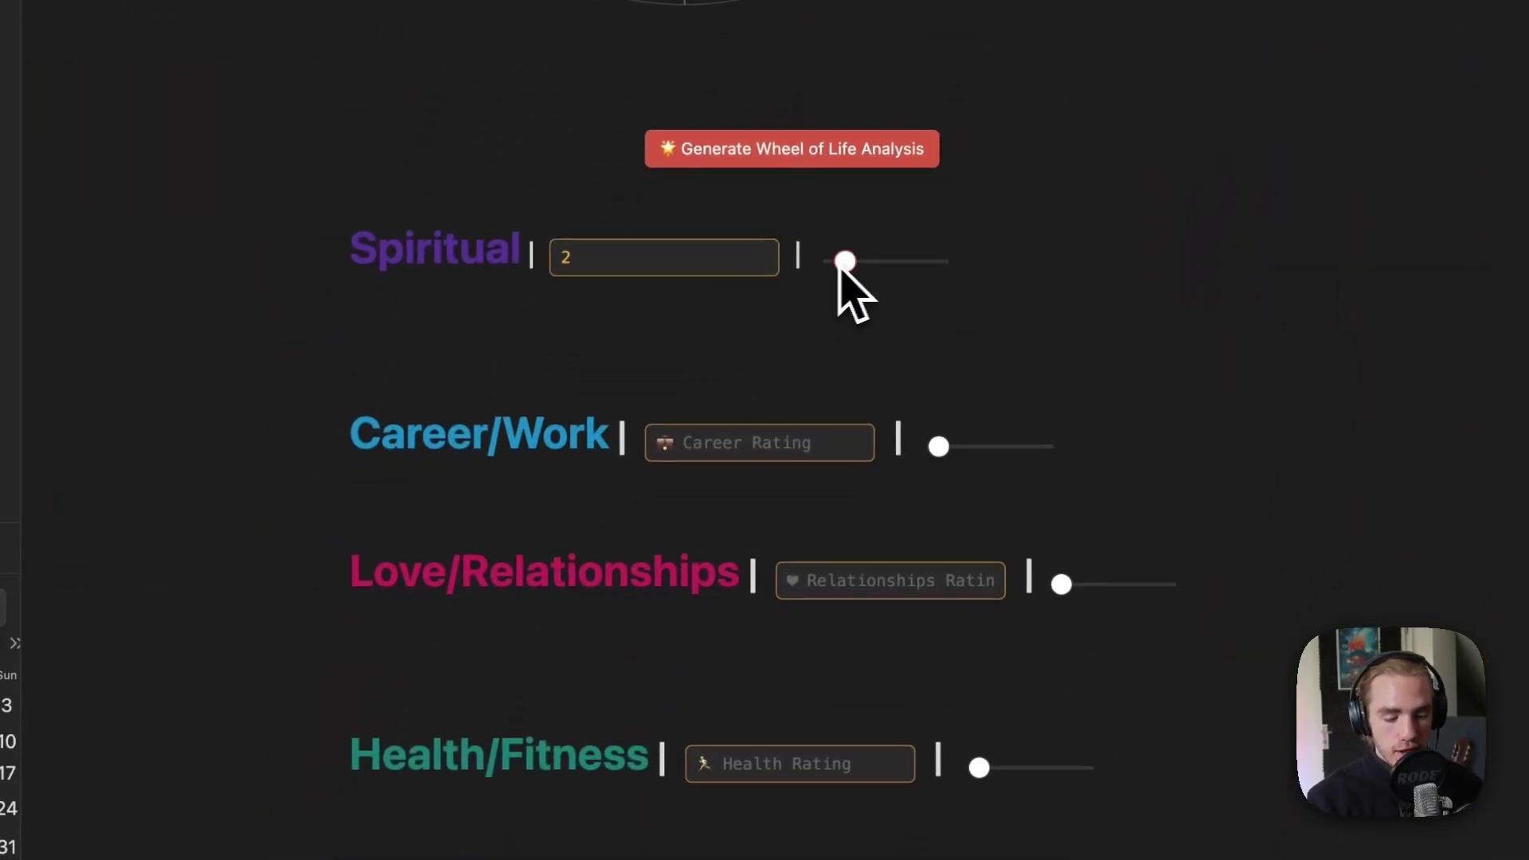
left_click_drag(843, 263, 892, 263)
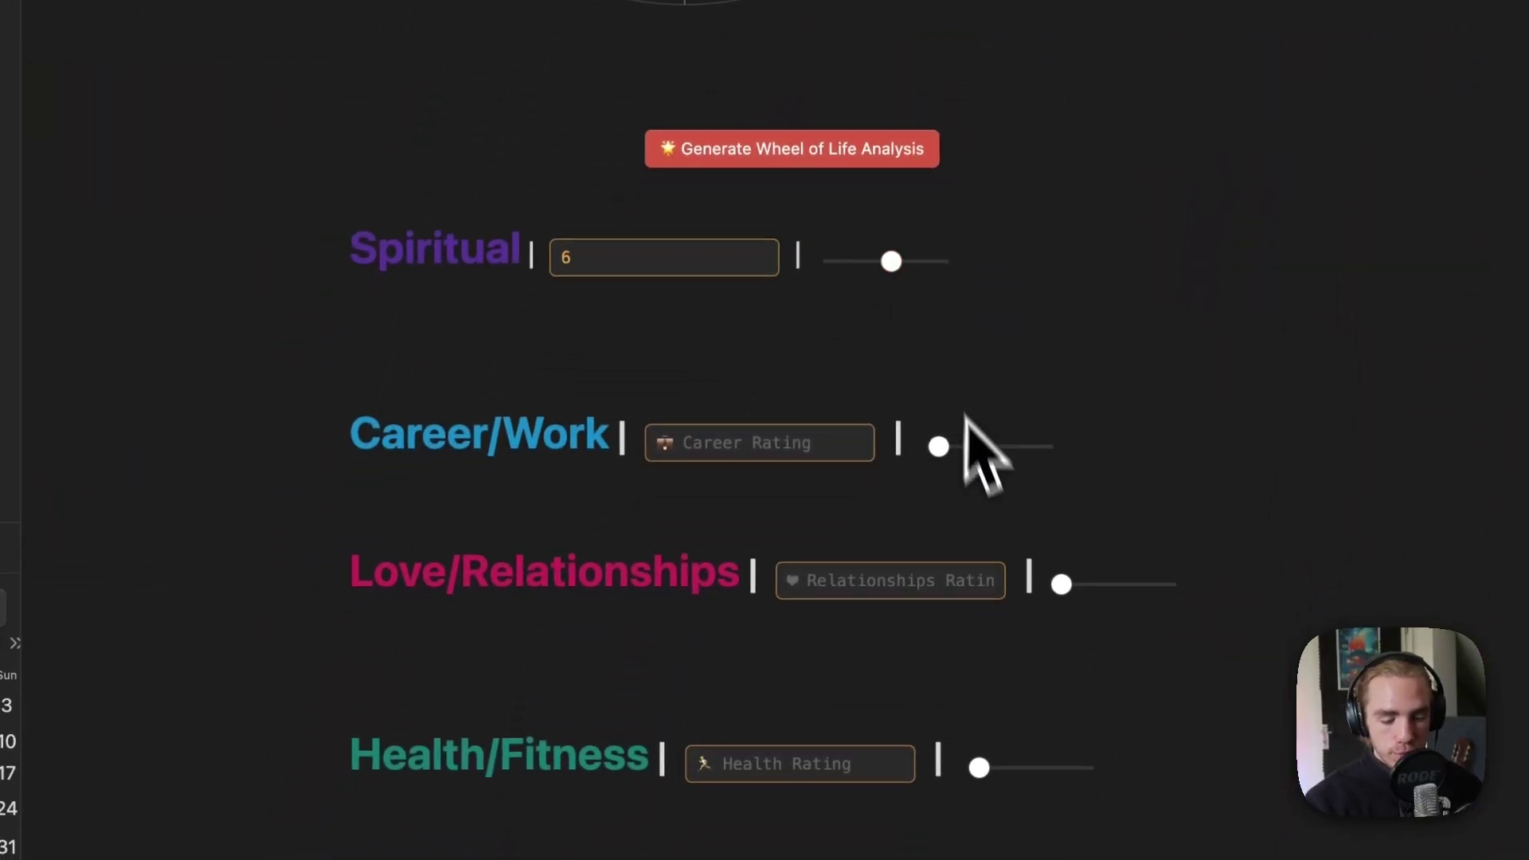
left_click_drag(941, 447, 1008, 447)
left_click_drag(1085, 587, 1120, 586)
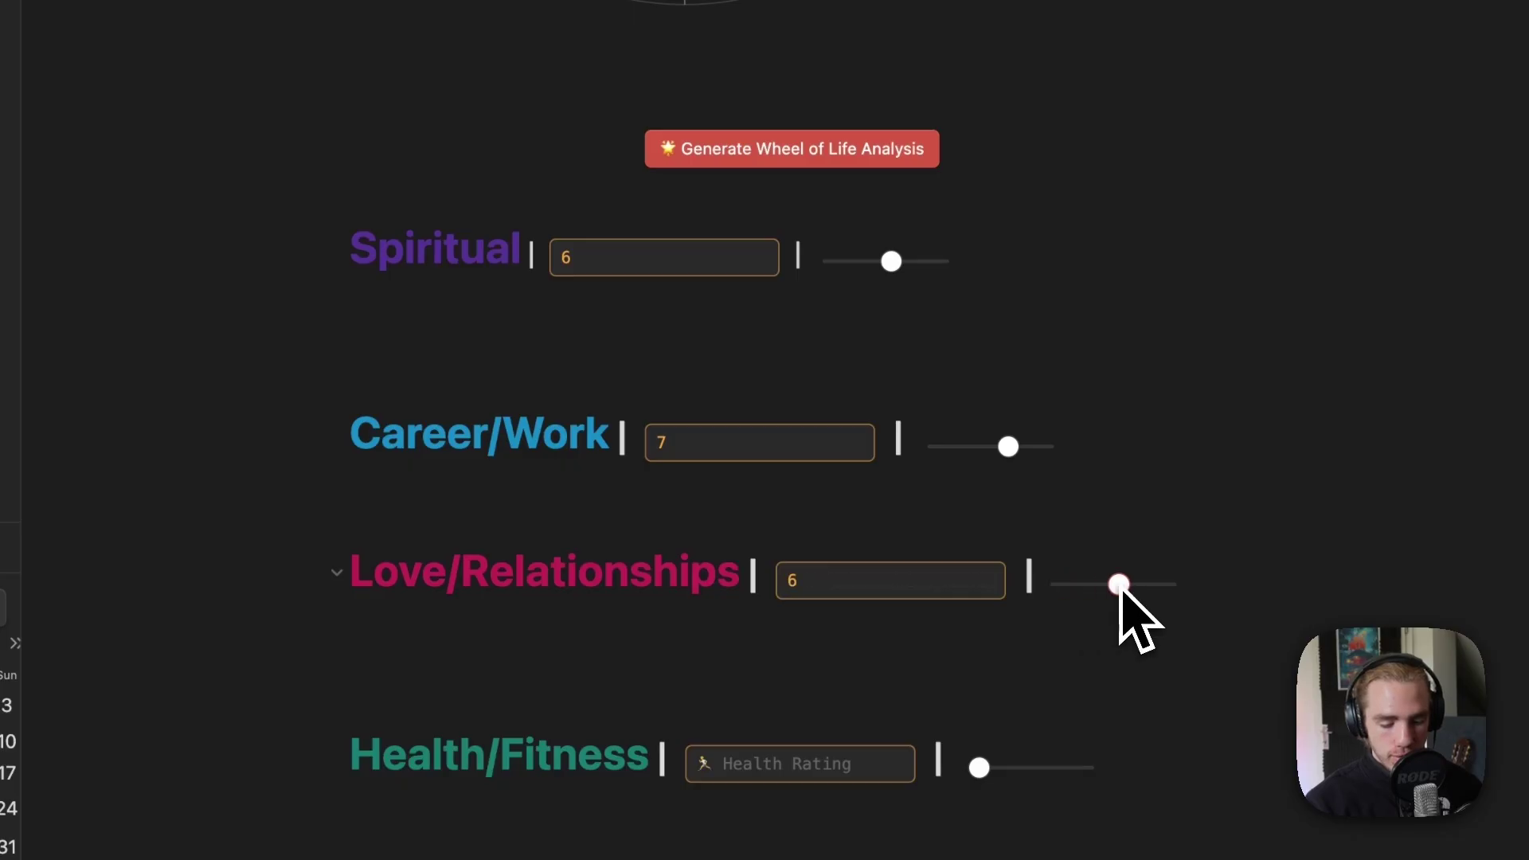
scroll(1171, 477, "down", 5)
- Rate Health/Fitness 10, Personal Growth 3, Fun/Recreation 6, Social 7 and Finance 2
left_click_drag(980, 408, 1071, 408)
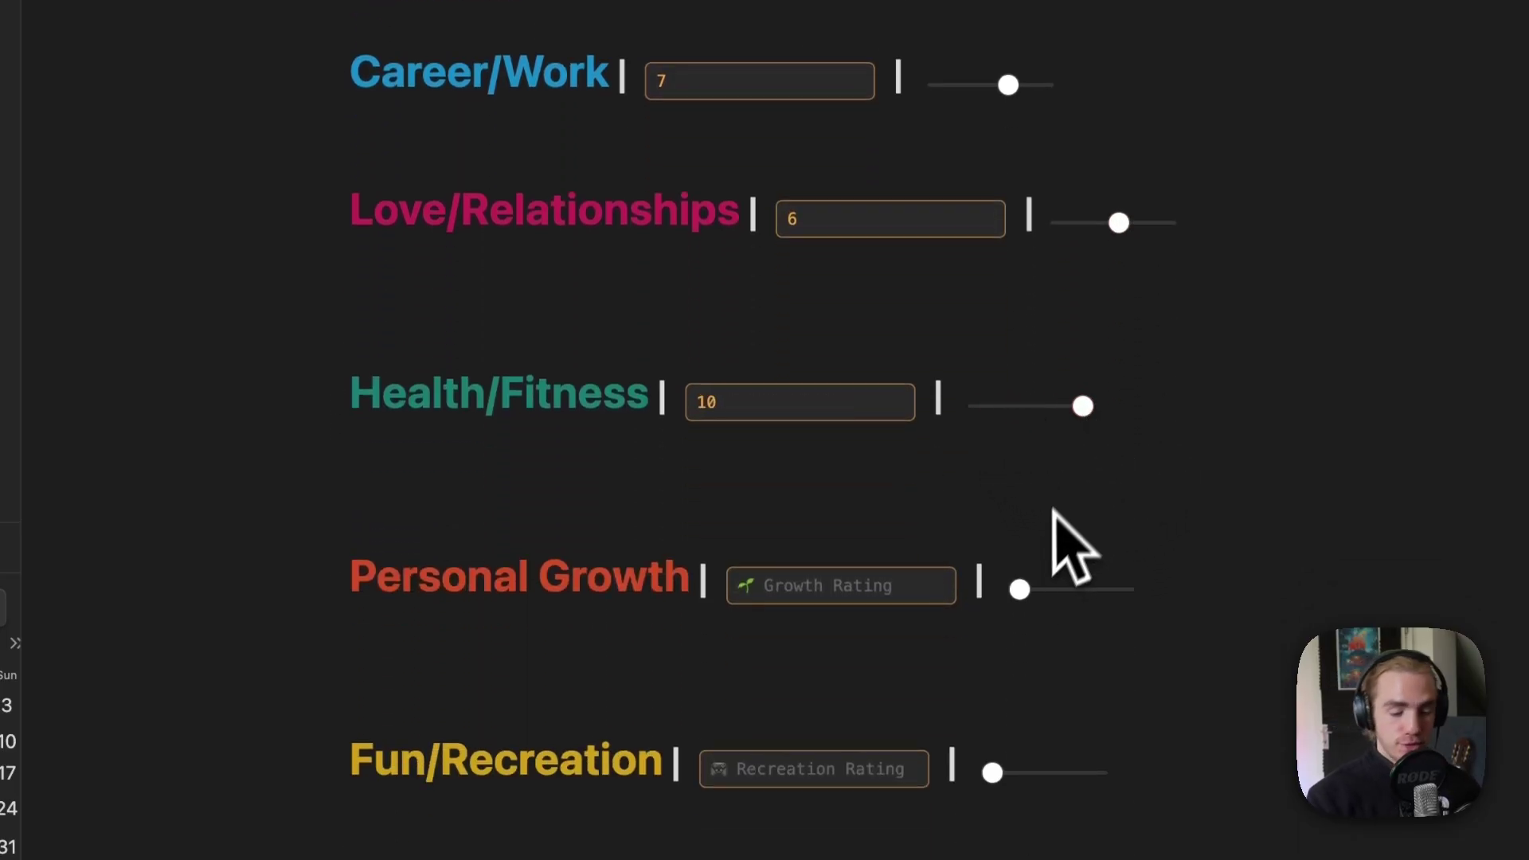
scroll(1071, 542, "down", 3)
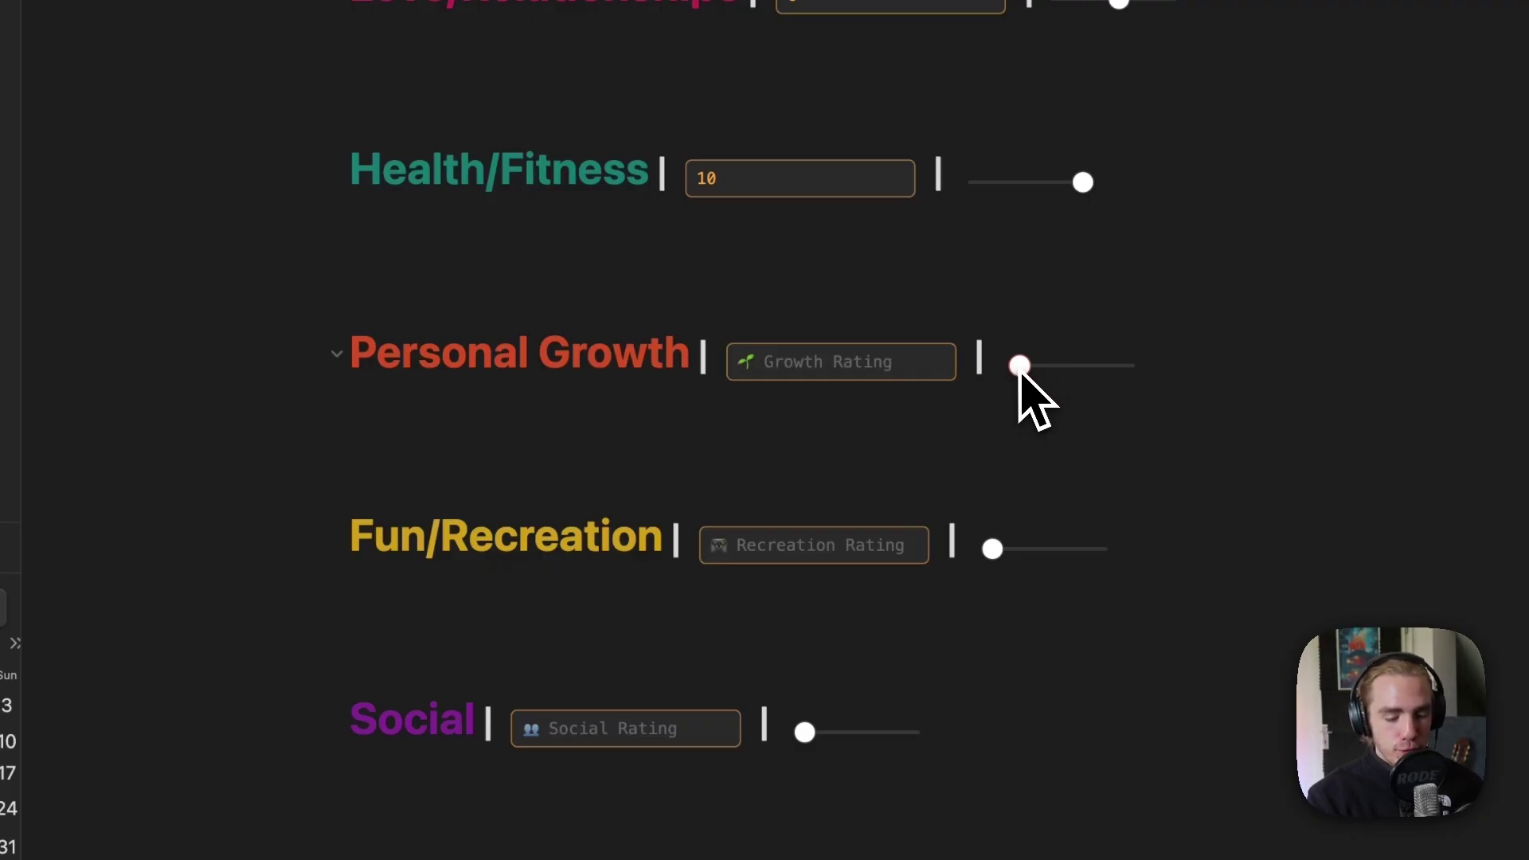
left_click_drag(1018, 368, 1042, 368)
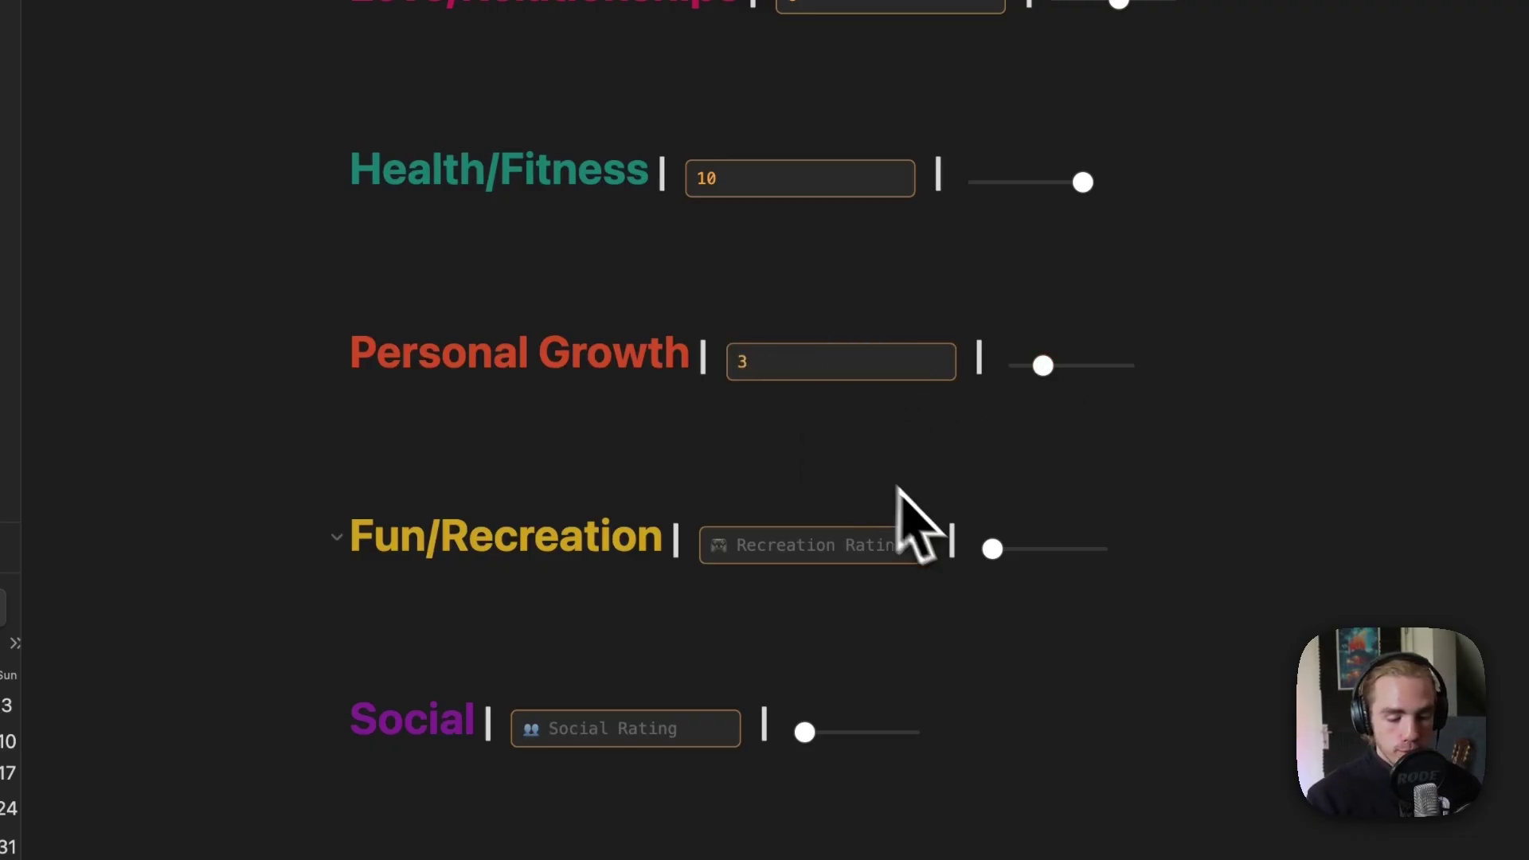
scroll(916, 502, "down", 1)
left_click_drag(993, 470, 1050, 470)
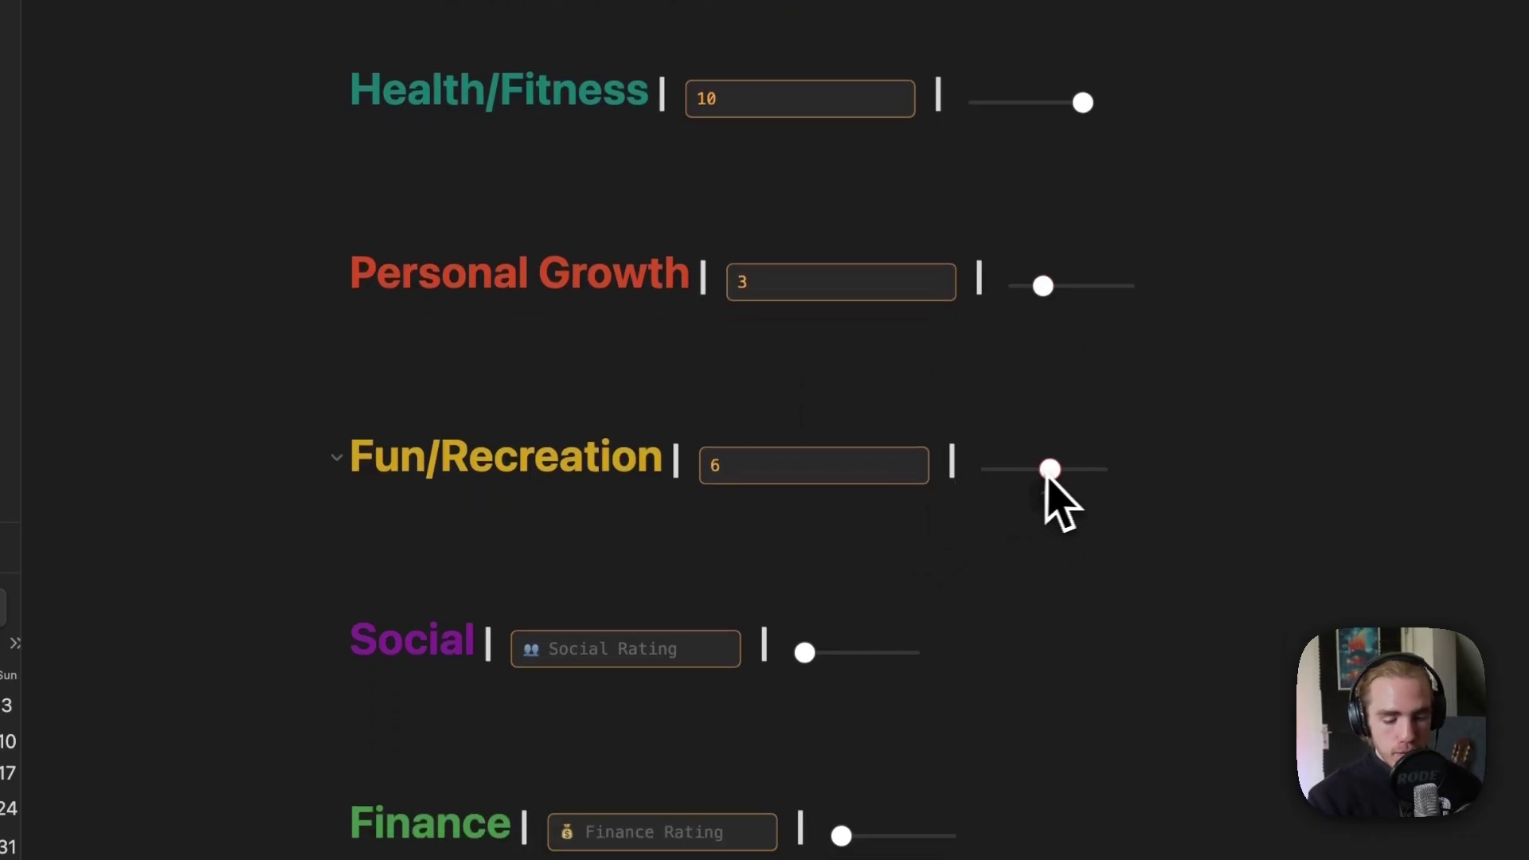
left_click_drag(806, 653, 900, 653)
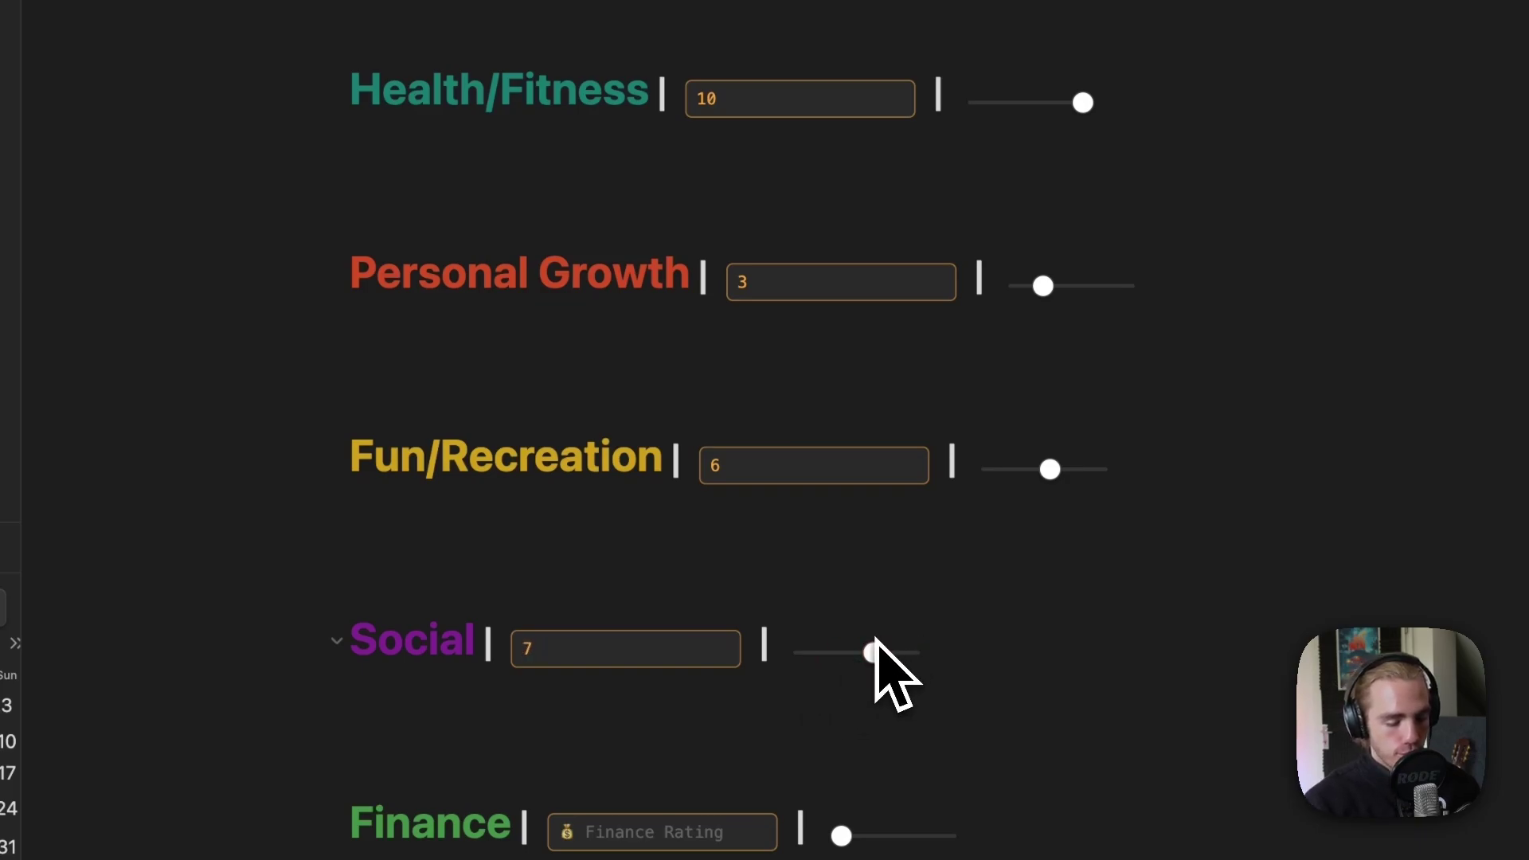
left_click_drag(847, 837, 865, 834)
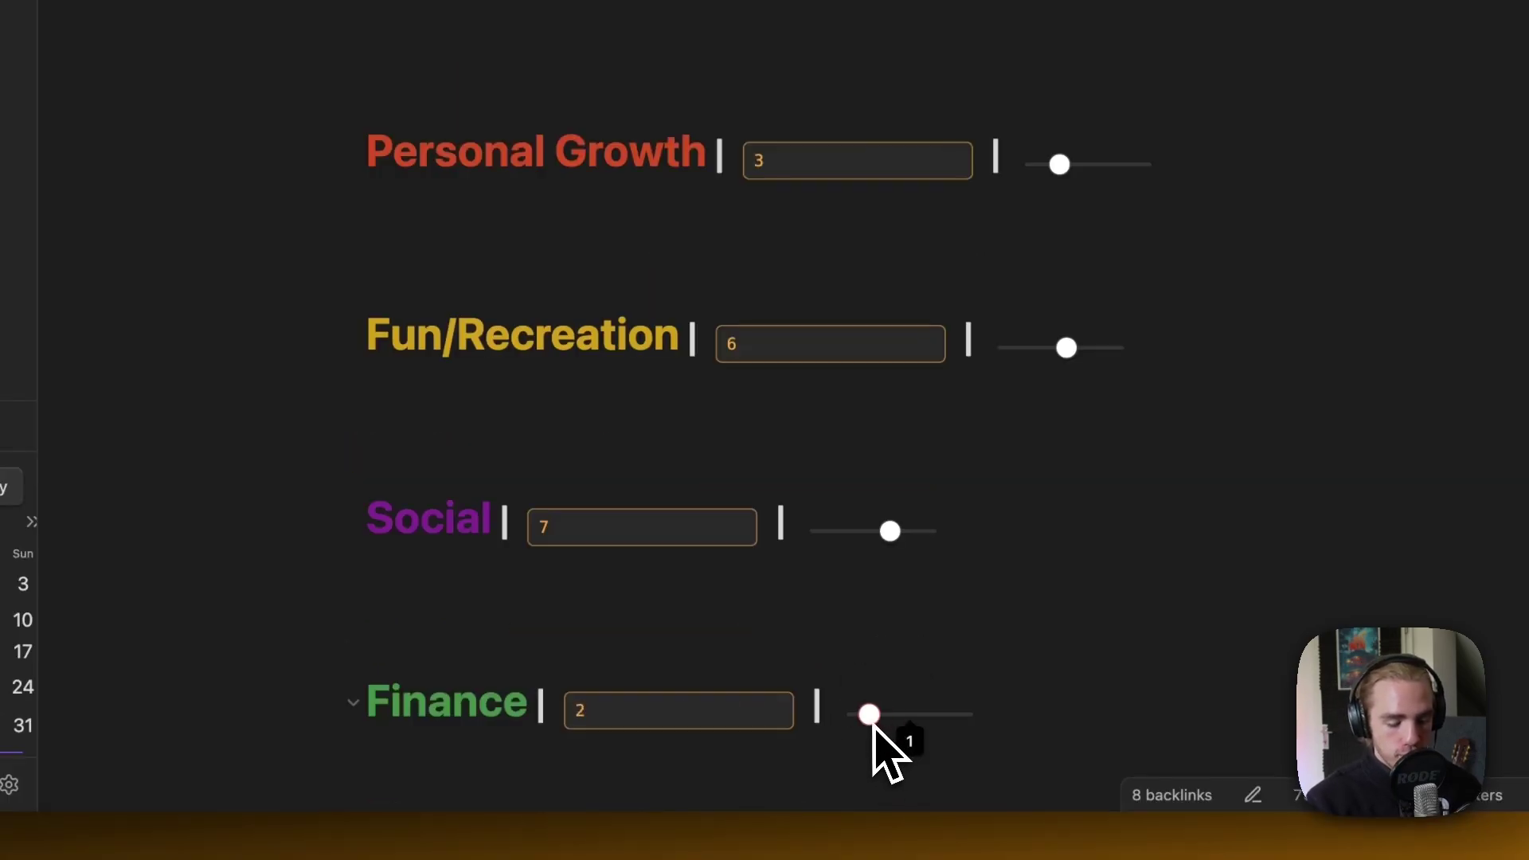
scroll(820, 567, "up", 10)
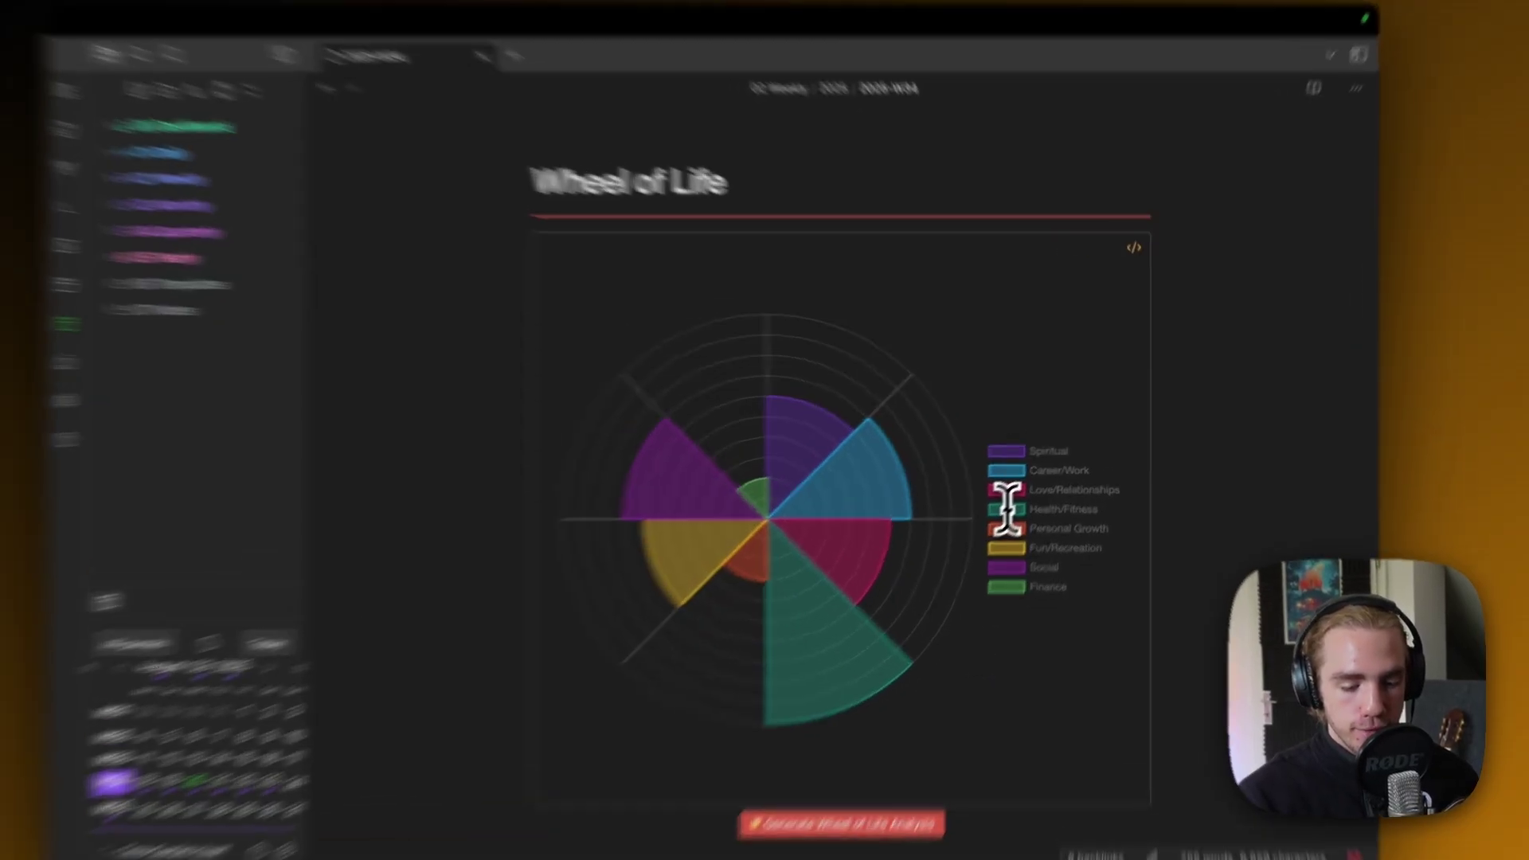
- Hide Health/Fitness, Personal Growth and Fun/Recreation in the Wheel of Life chart, then restore Fun/Recreation
left_click(1026, 493)
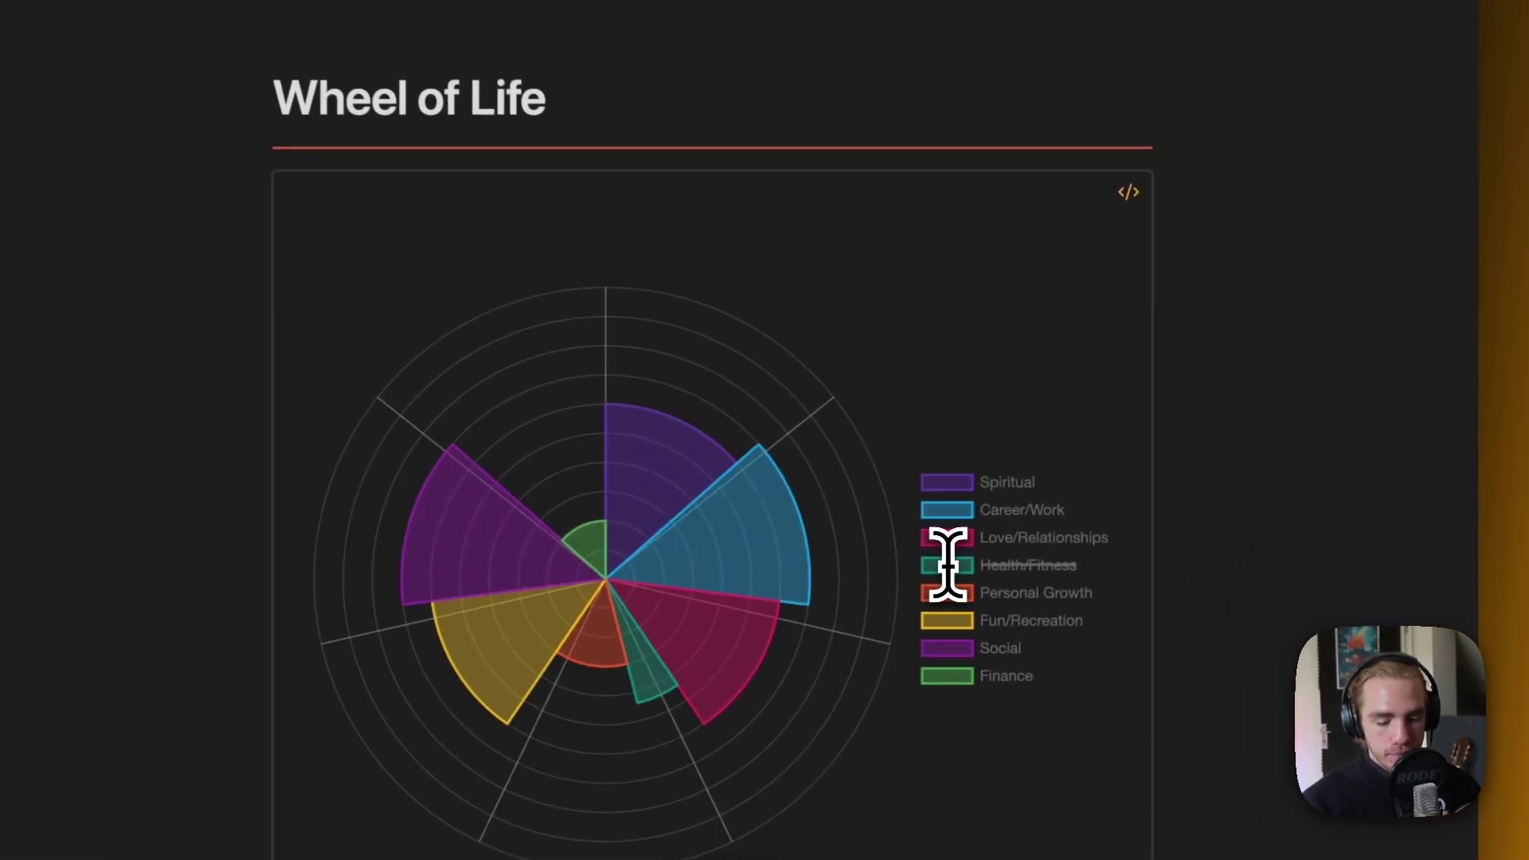
left_click(1032, 512)
left_click(962, 622)
left_click(963, 620)
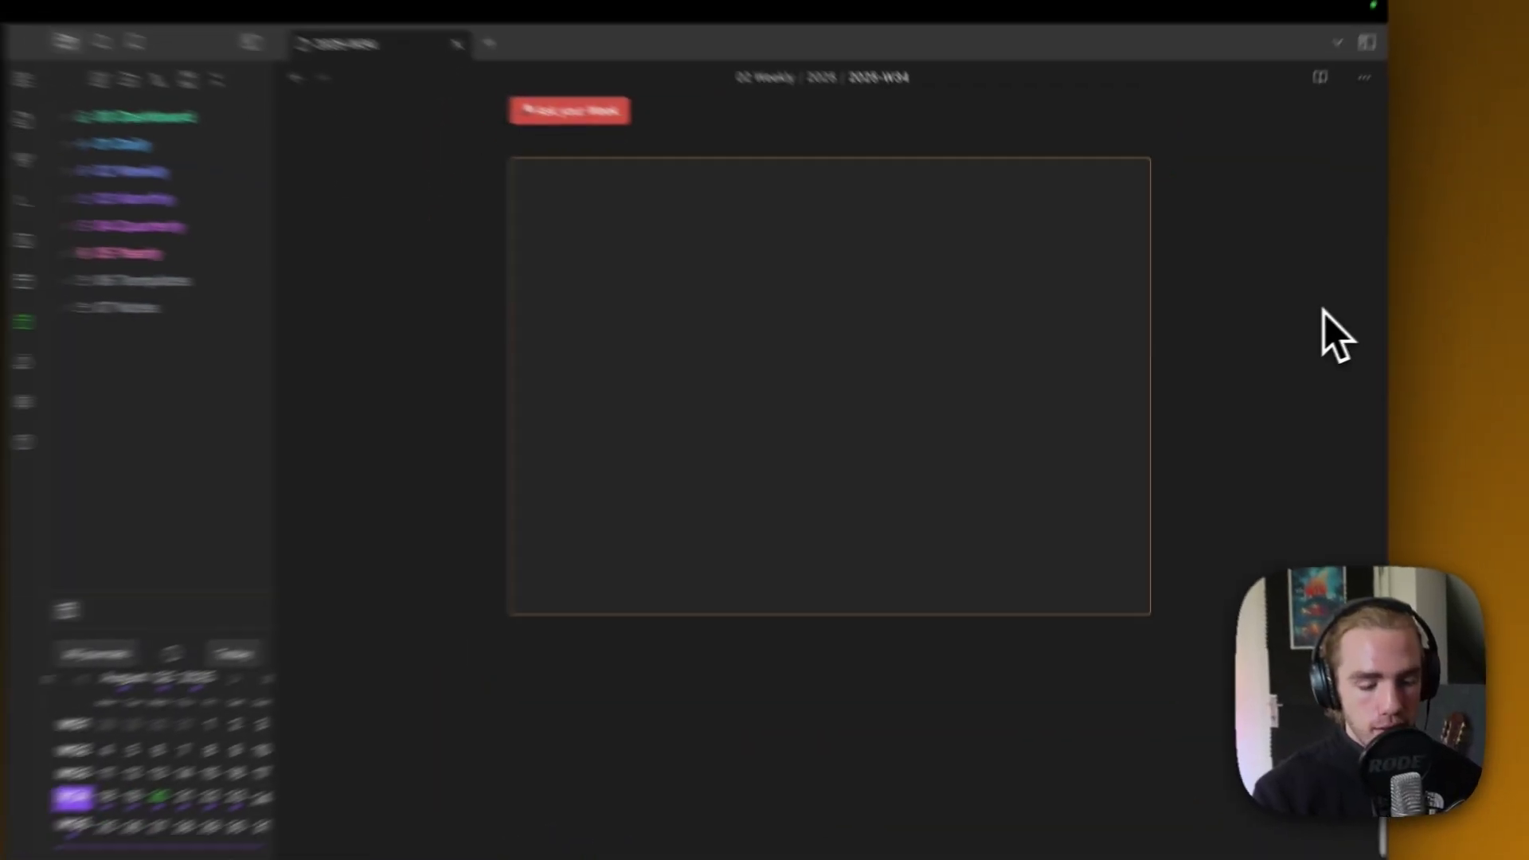
- Open the monthly note and scroll through 2025-07-July's week-by-week summaries
scroll(1147, 338, "up", 15)
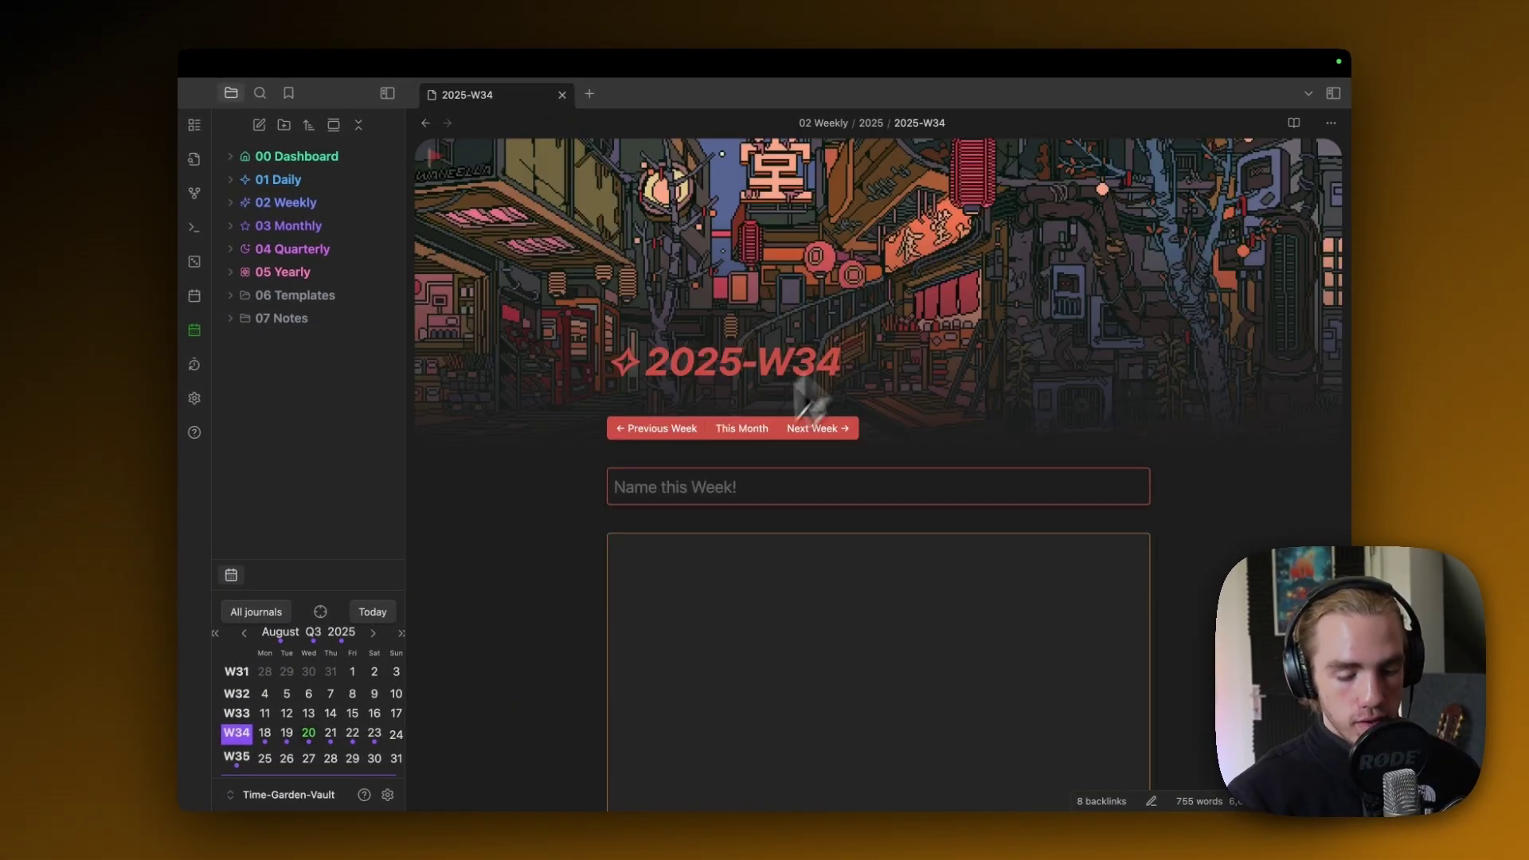
left_click(749, 428)
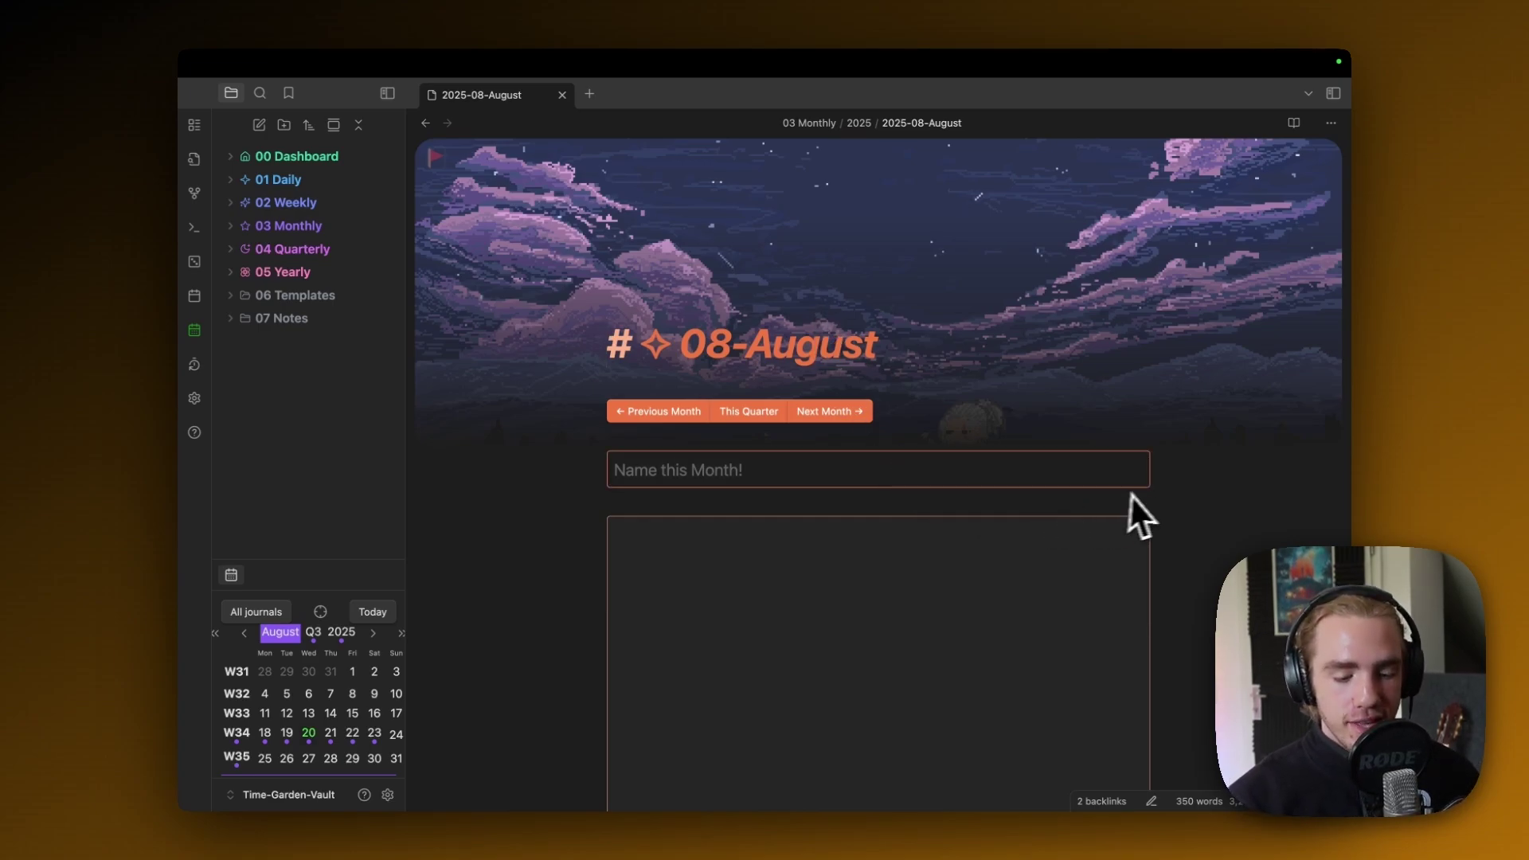
scroll(1150, 490, "down", 6)
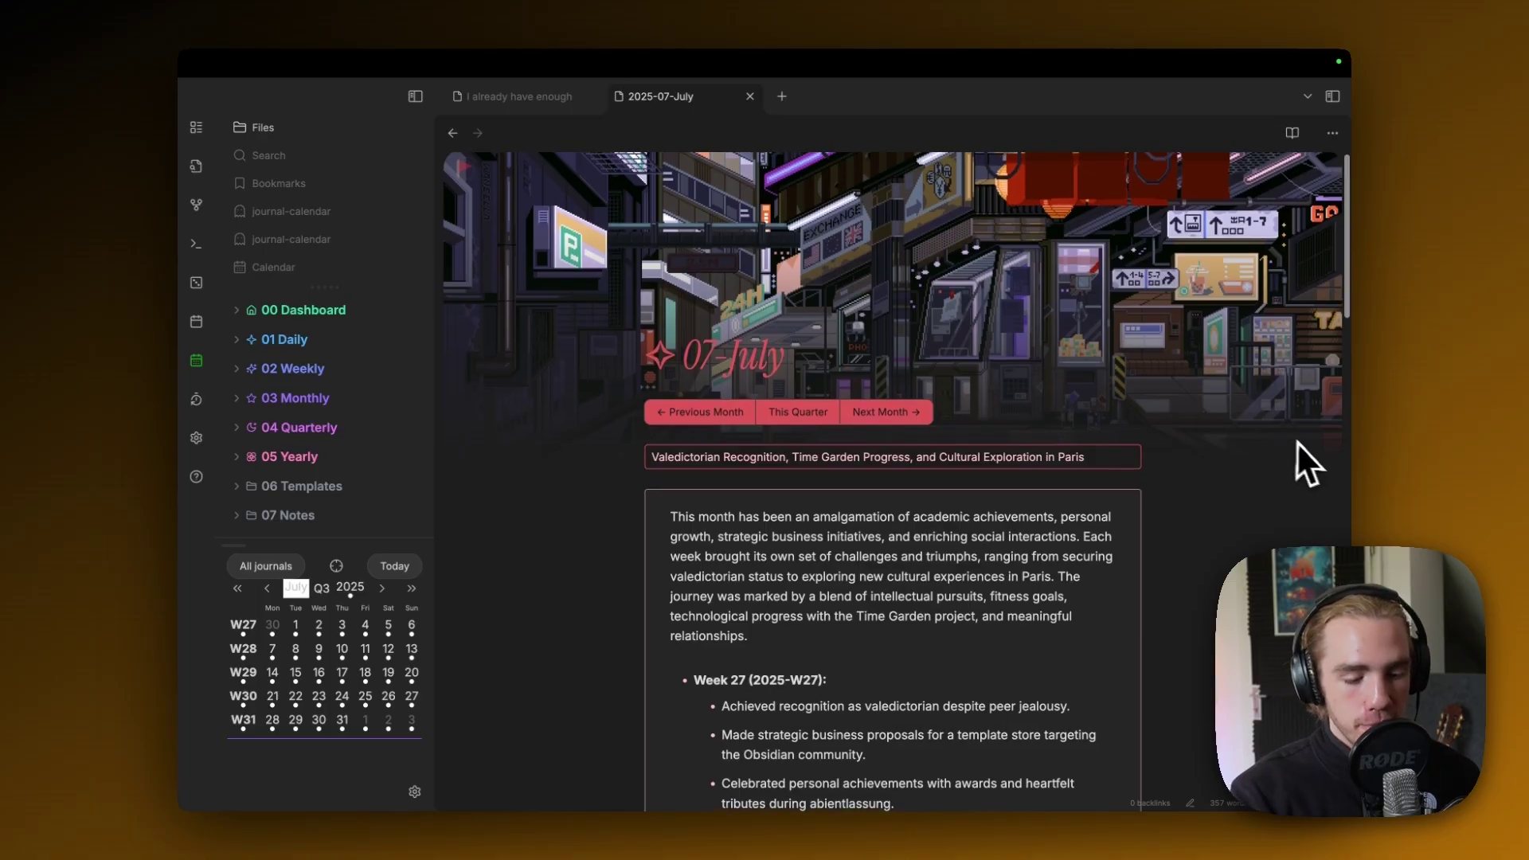
scroll(1307, 446, "down", 3)
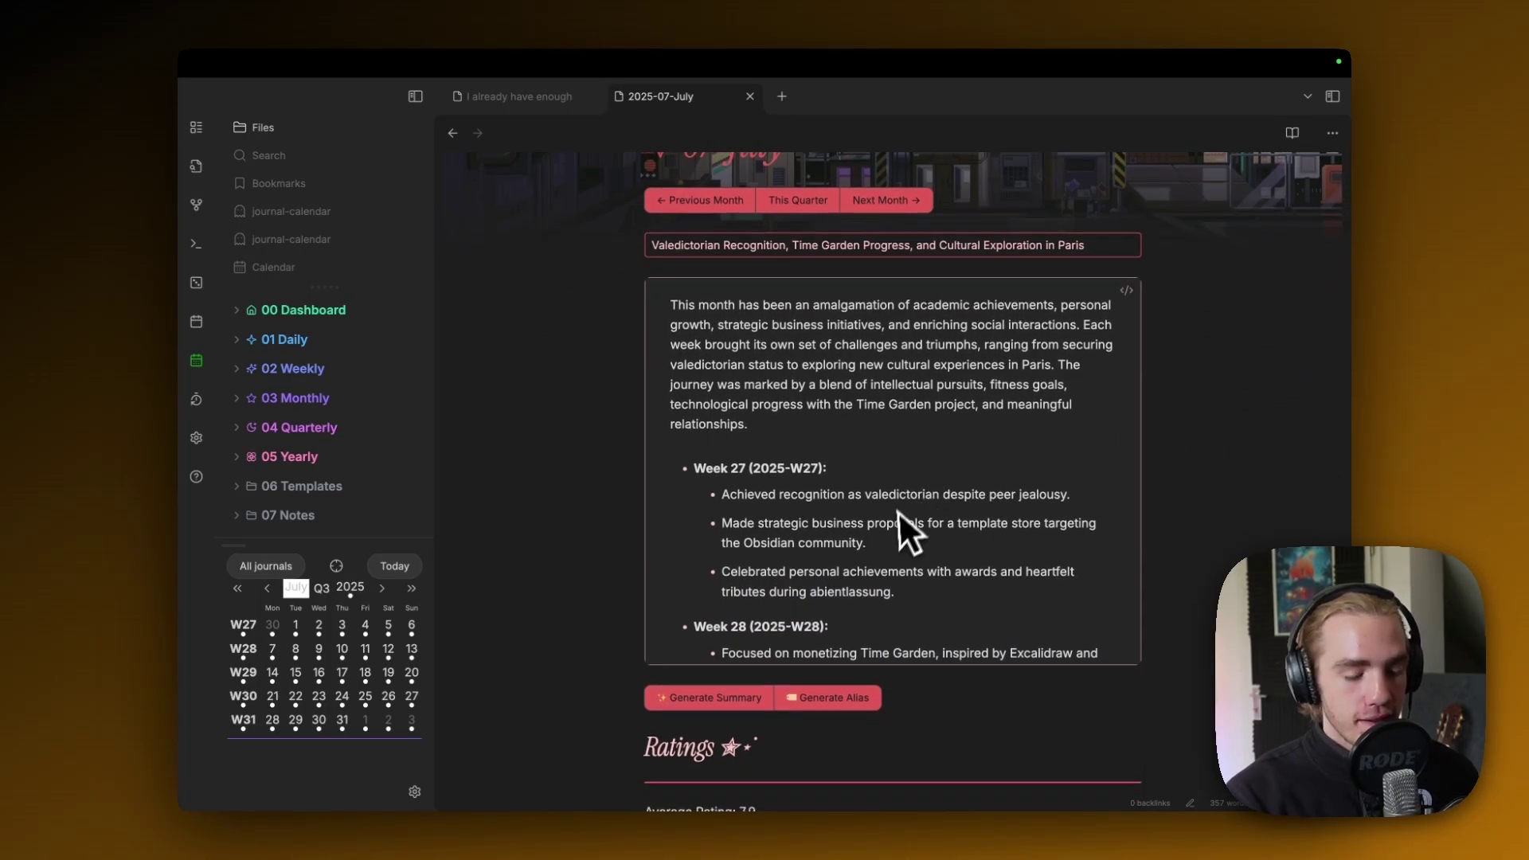
scroll(894, 526, "down", 5)
scroll(892, 524, "down", 5)
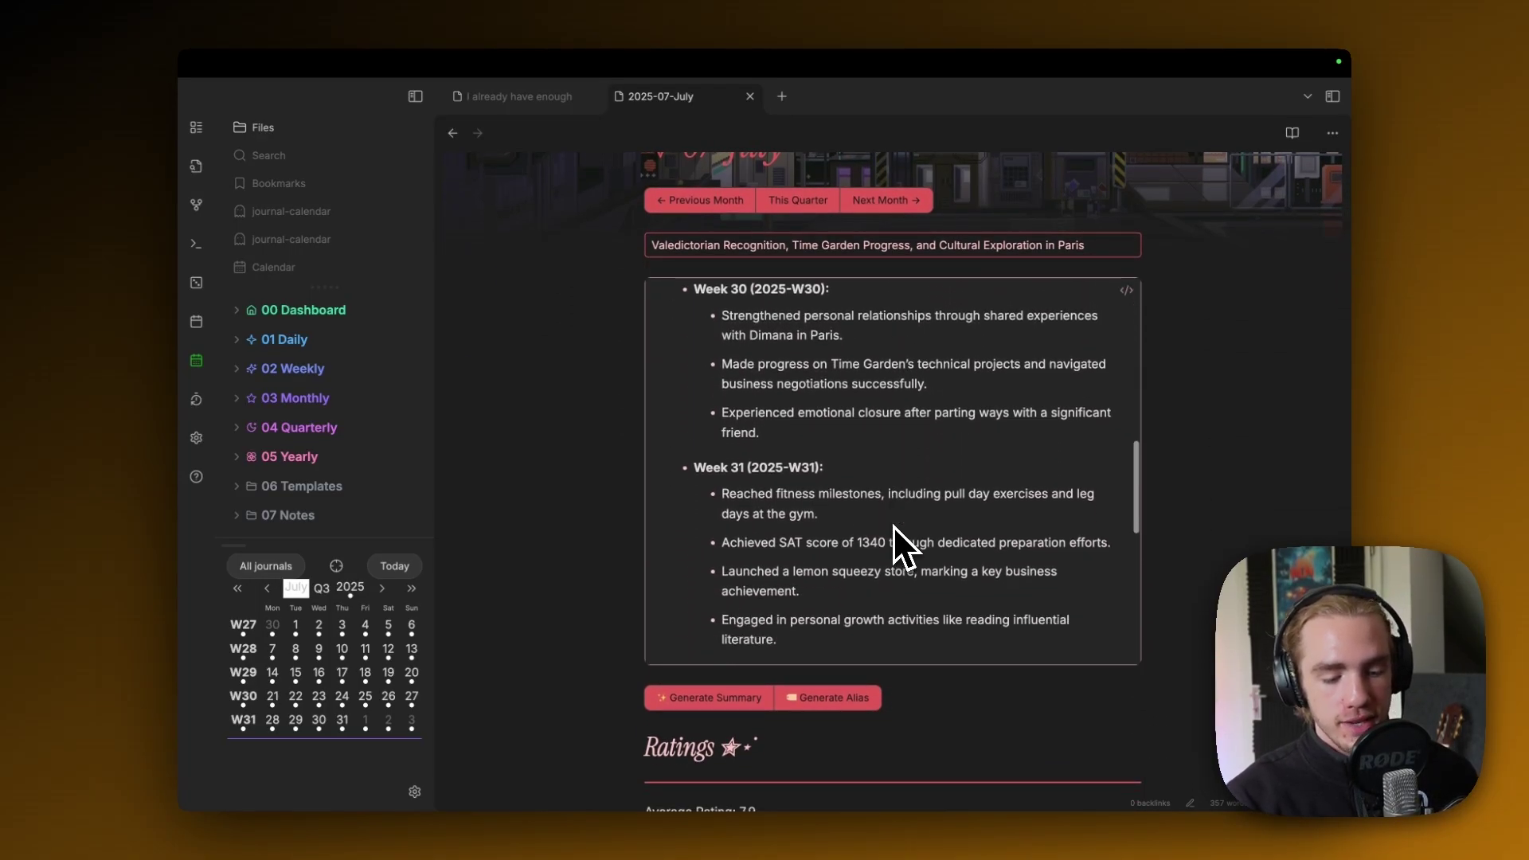
scroll(892, 524, "up", 3)
scroll(892, 524, "up", 5)
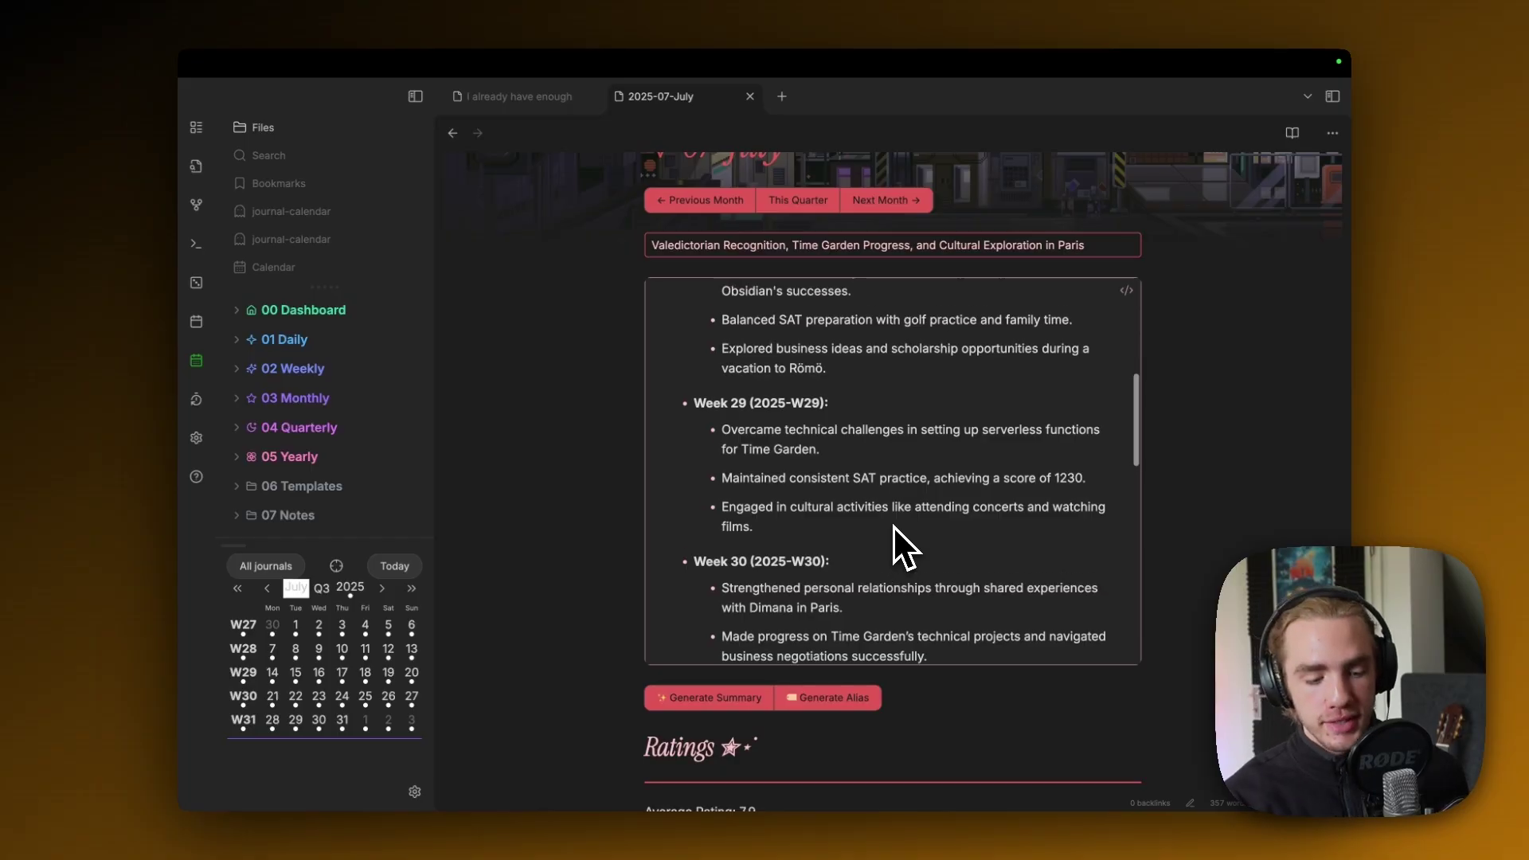
scroll(927, 518, "up", 3)
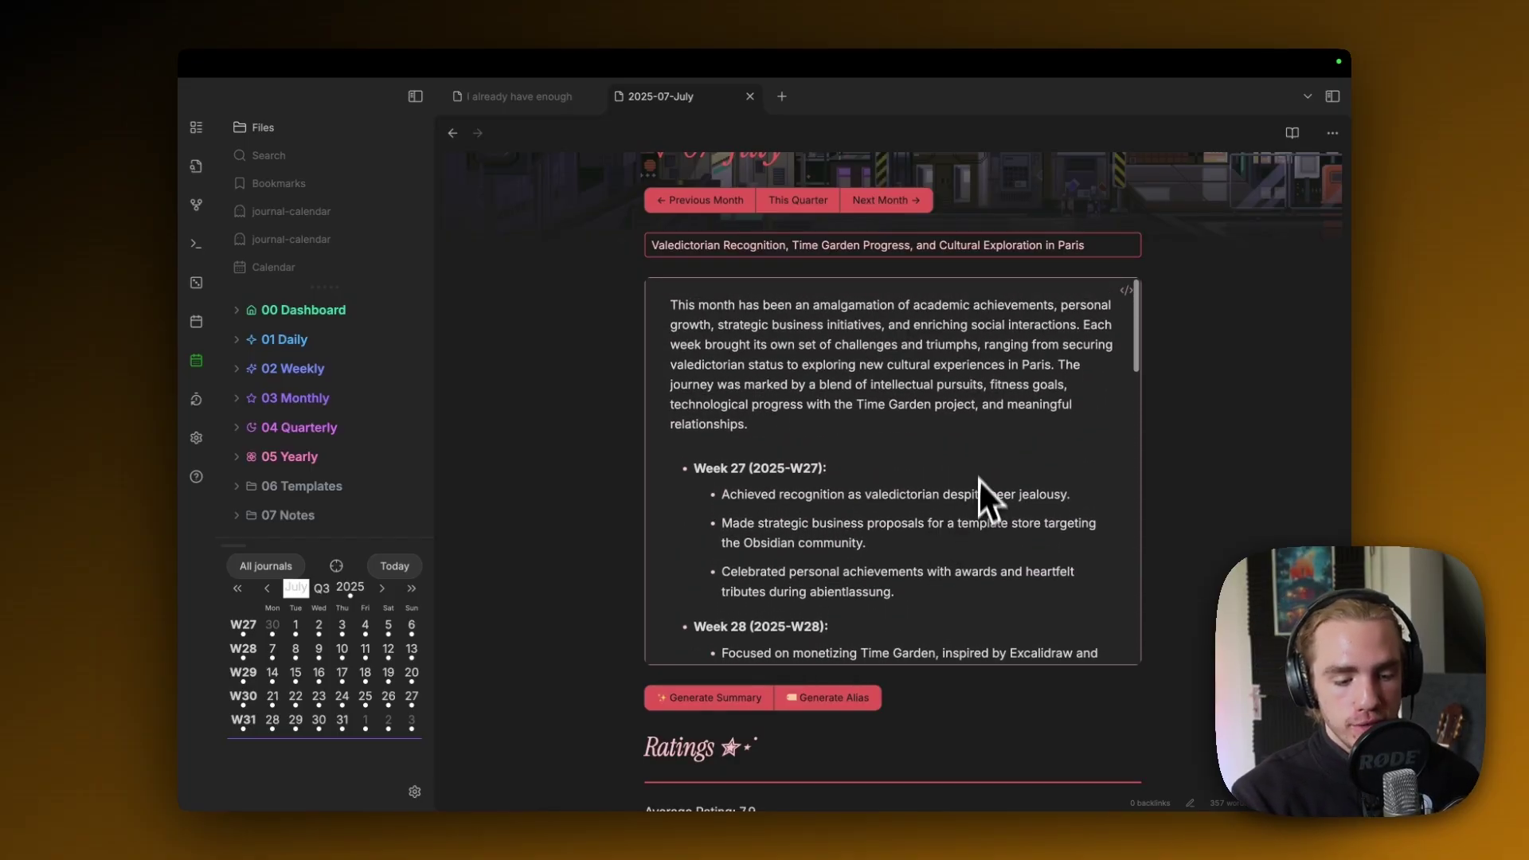
scroll(956, 478, "down", 10)
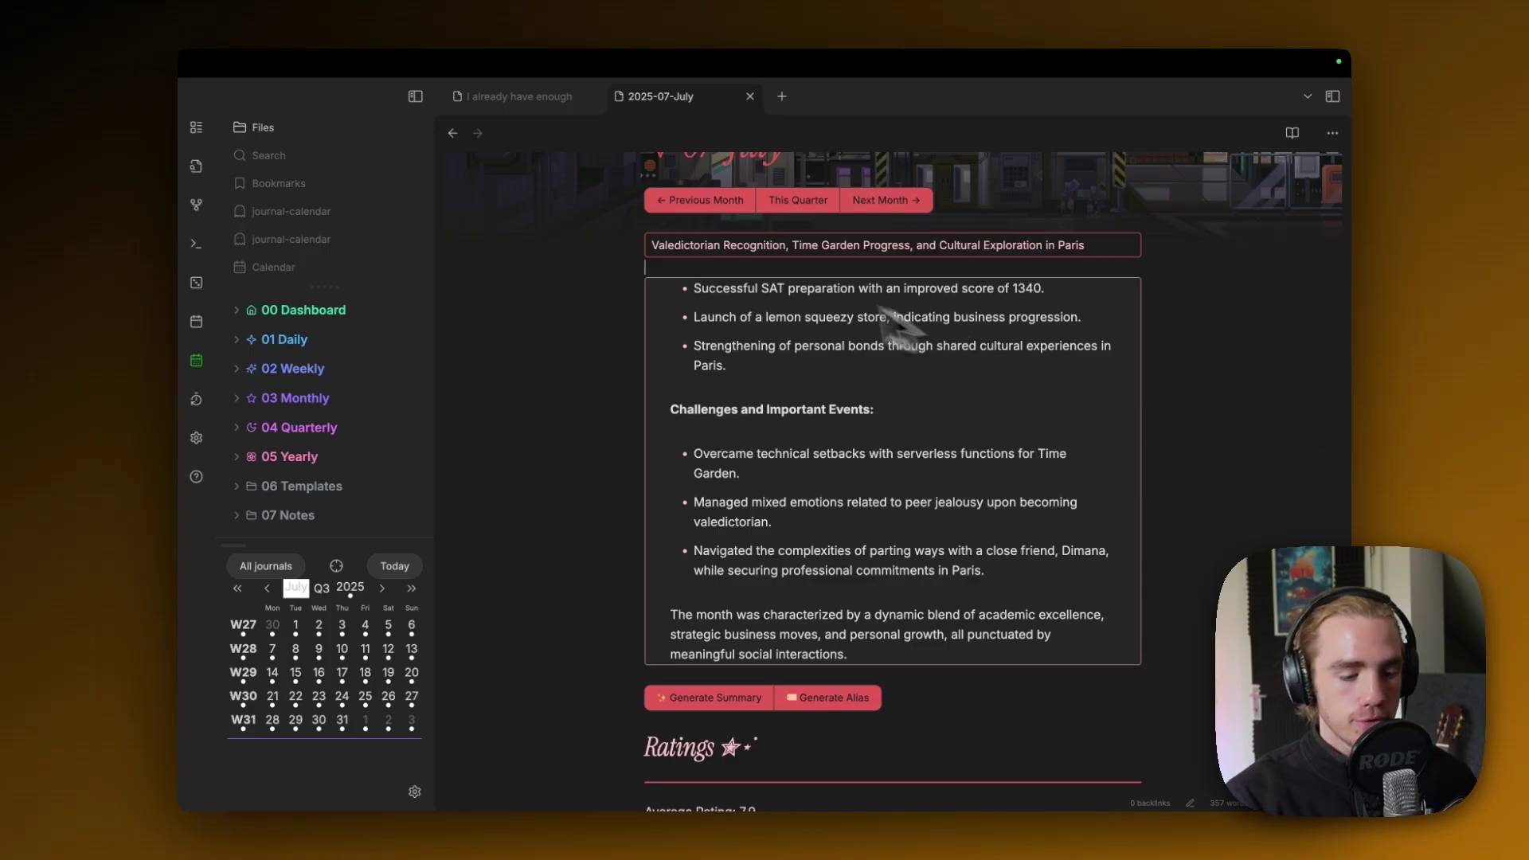
scroll(1314, 323, "down", 7)
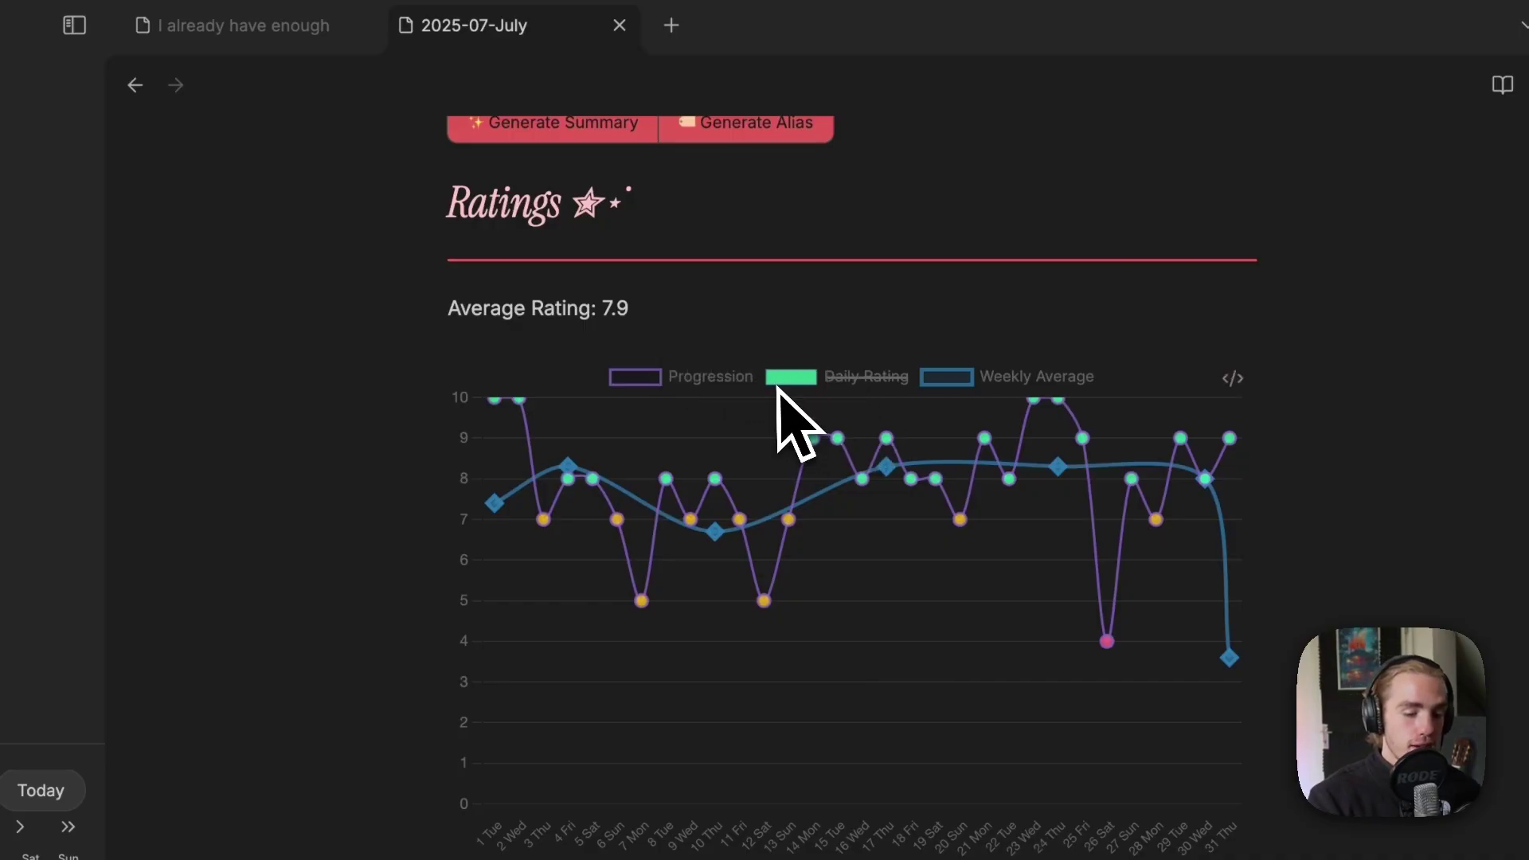
- Hide the Daily Rating bars in the July chart and toggle Gallery of M07 open and closed
left_click(635, 381)
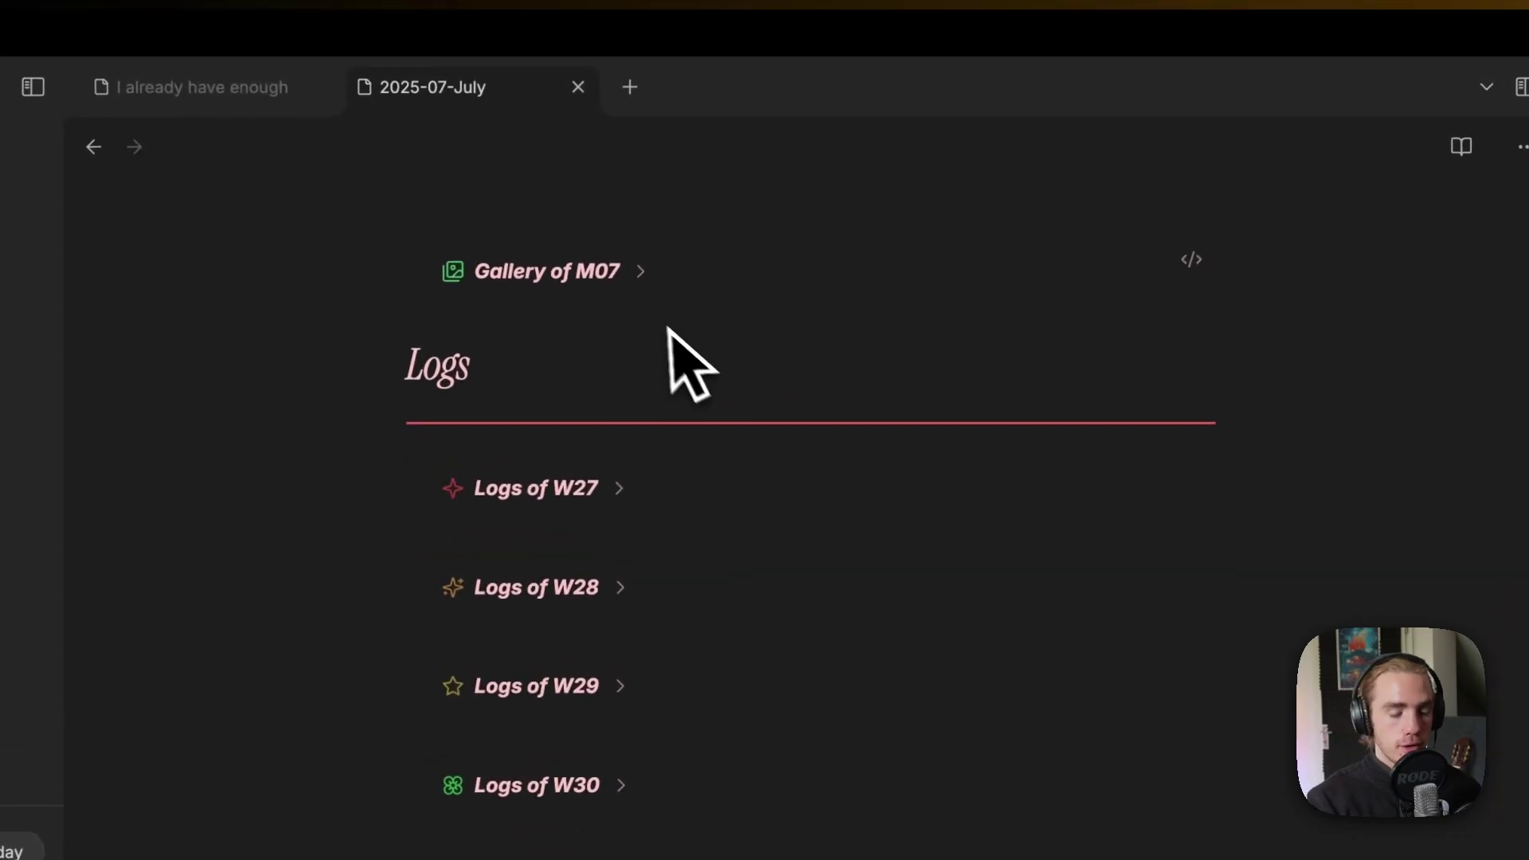
left_click(643, 273)
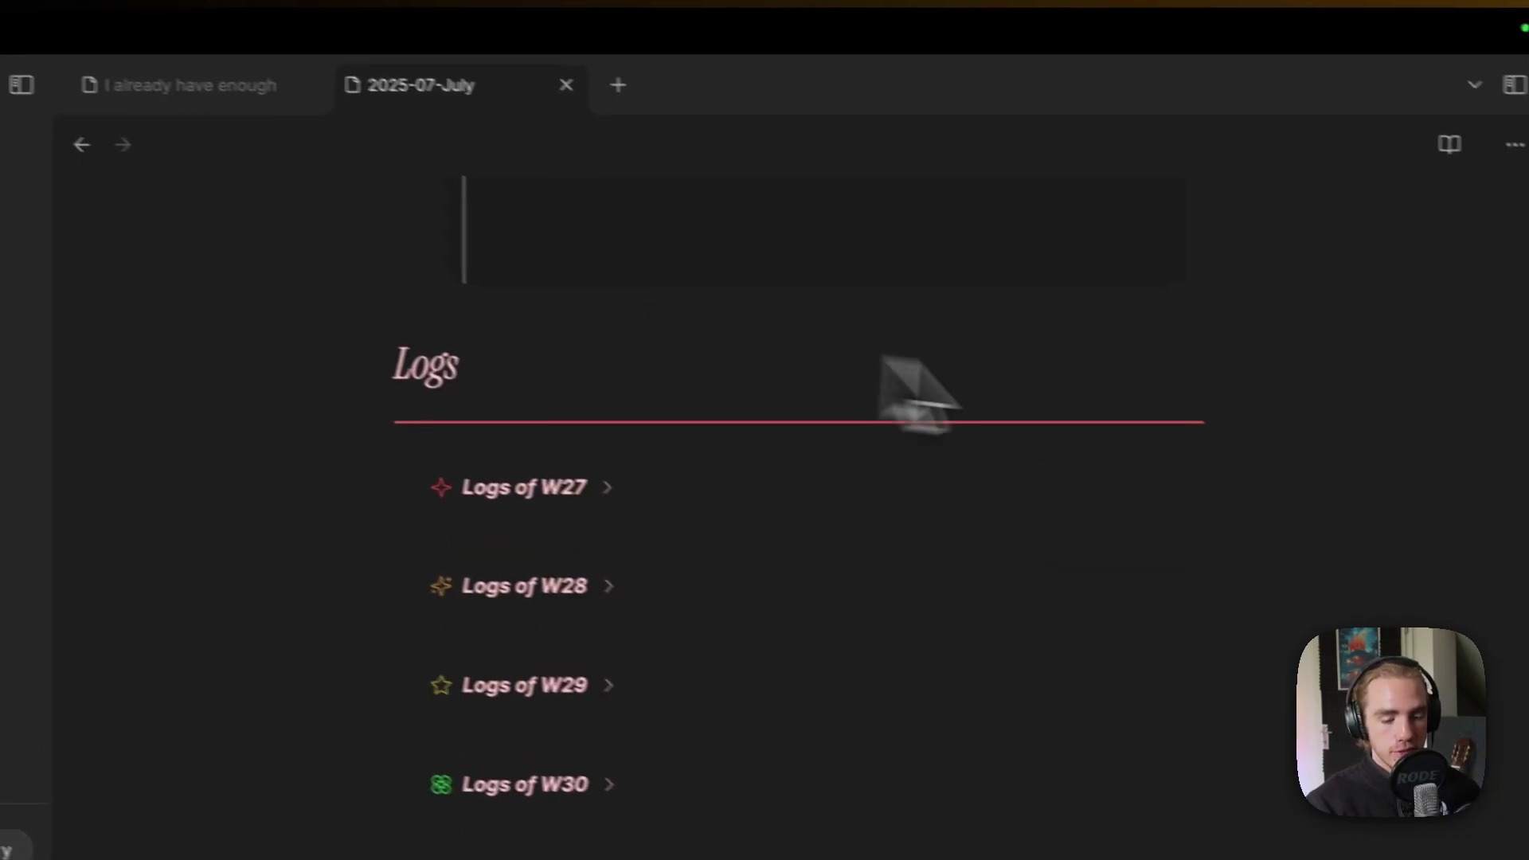
scroll(1242, 402, "up", 10)
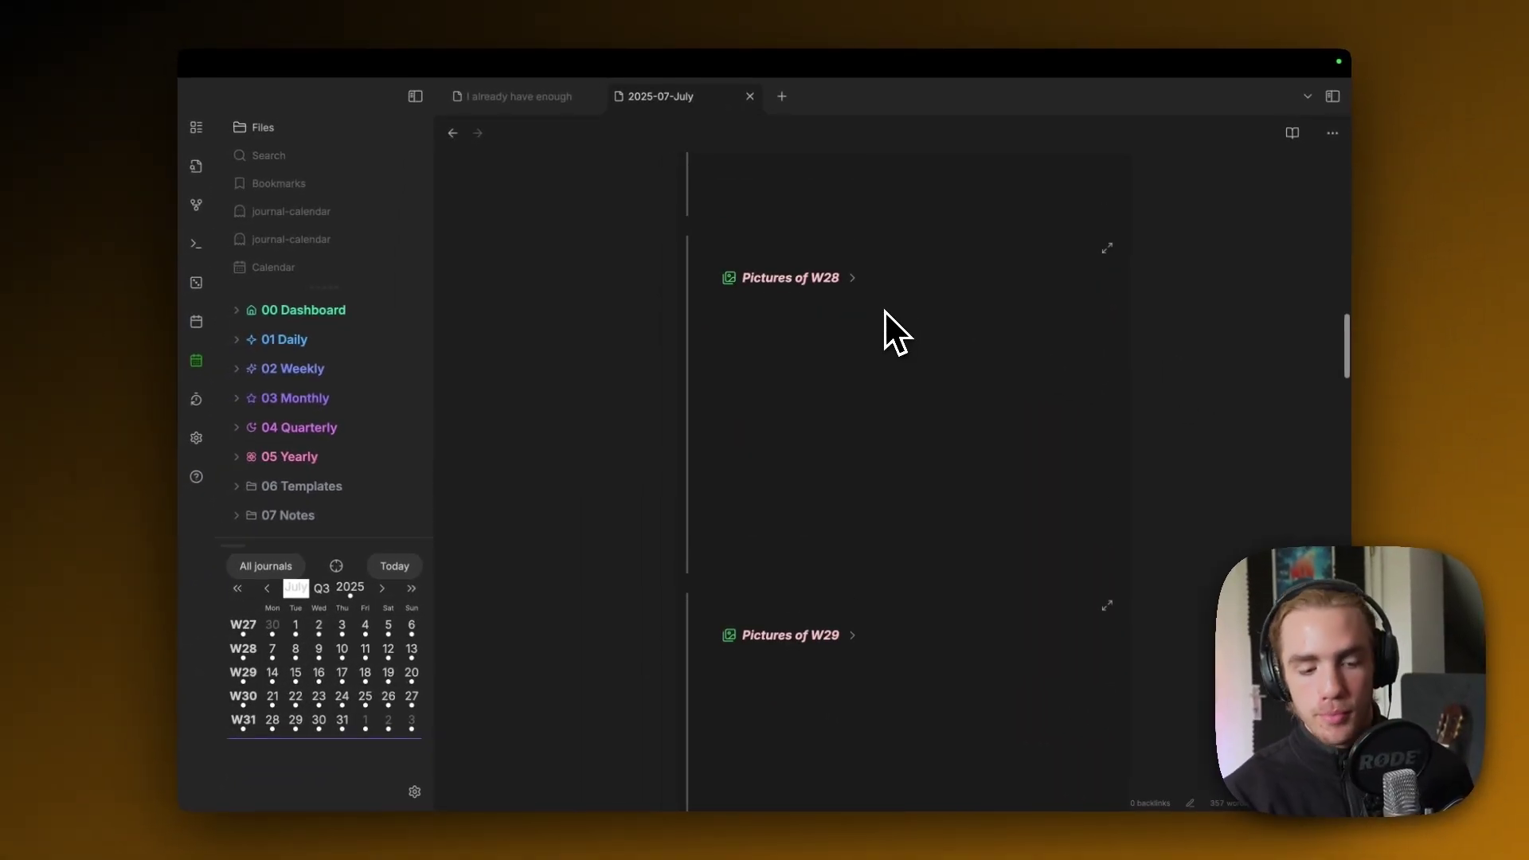
scroll(725, 418, "up", 10)
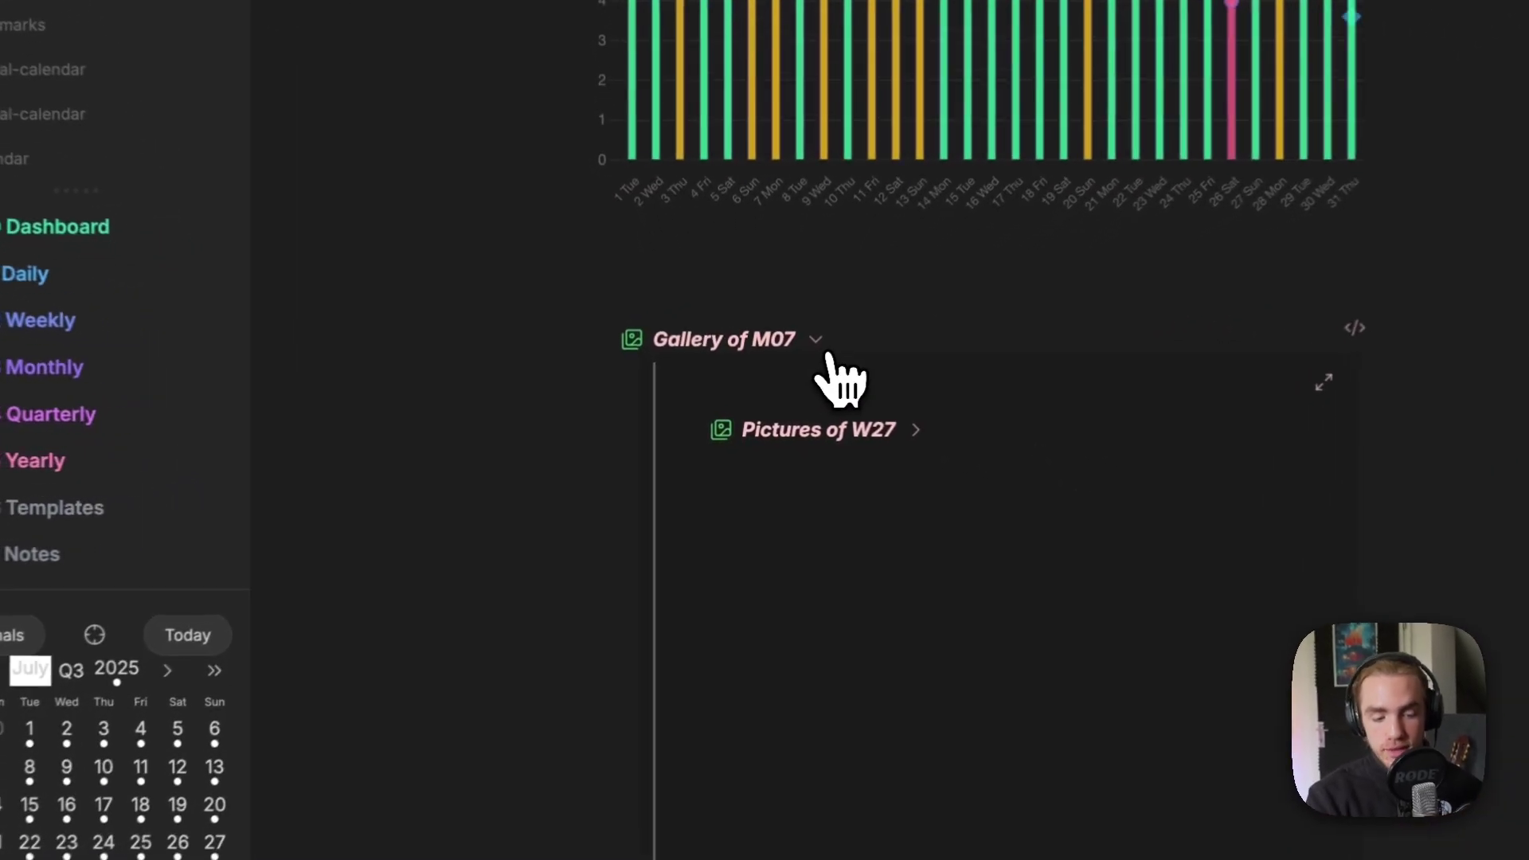
left_click(828, 355)
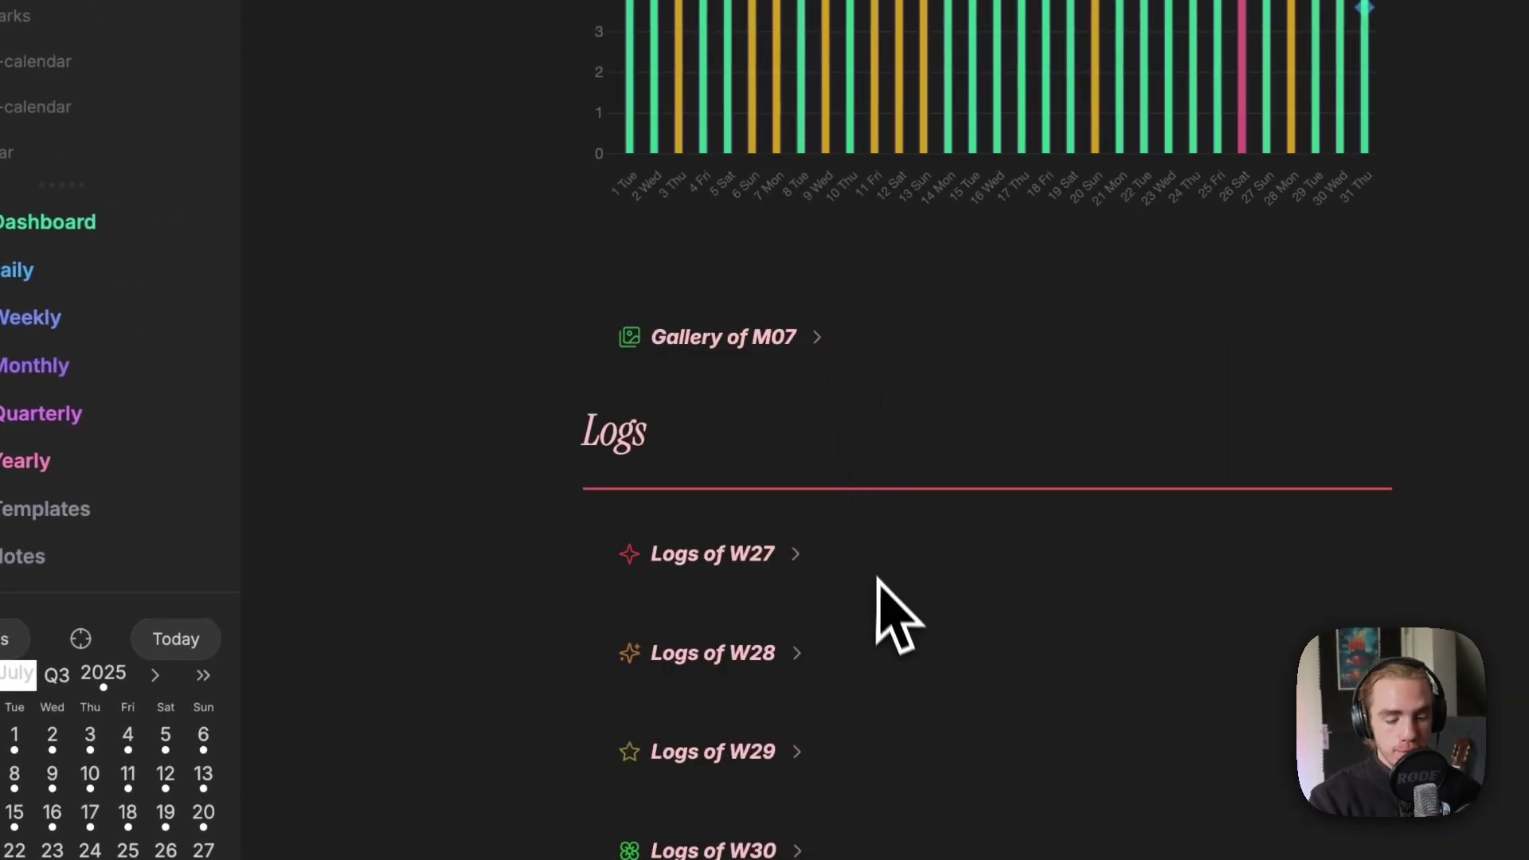
scroll(876, 594, "down", 3)
- Expand Logs of W27 and its Ideas log, leaving the empty Progress log collapsed
left_click(795, 293)
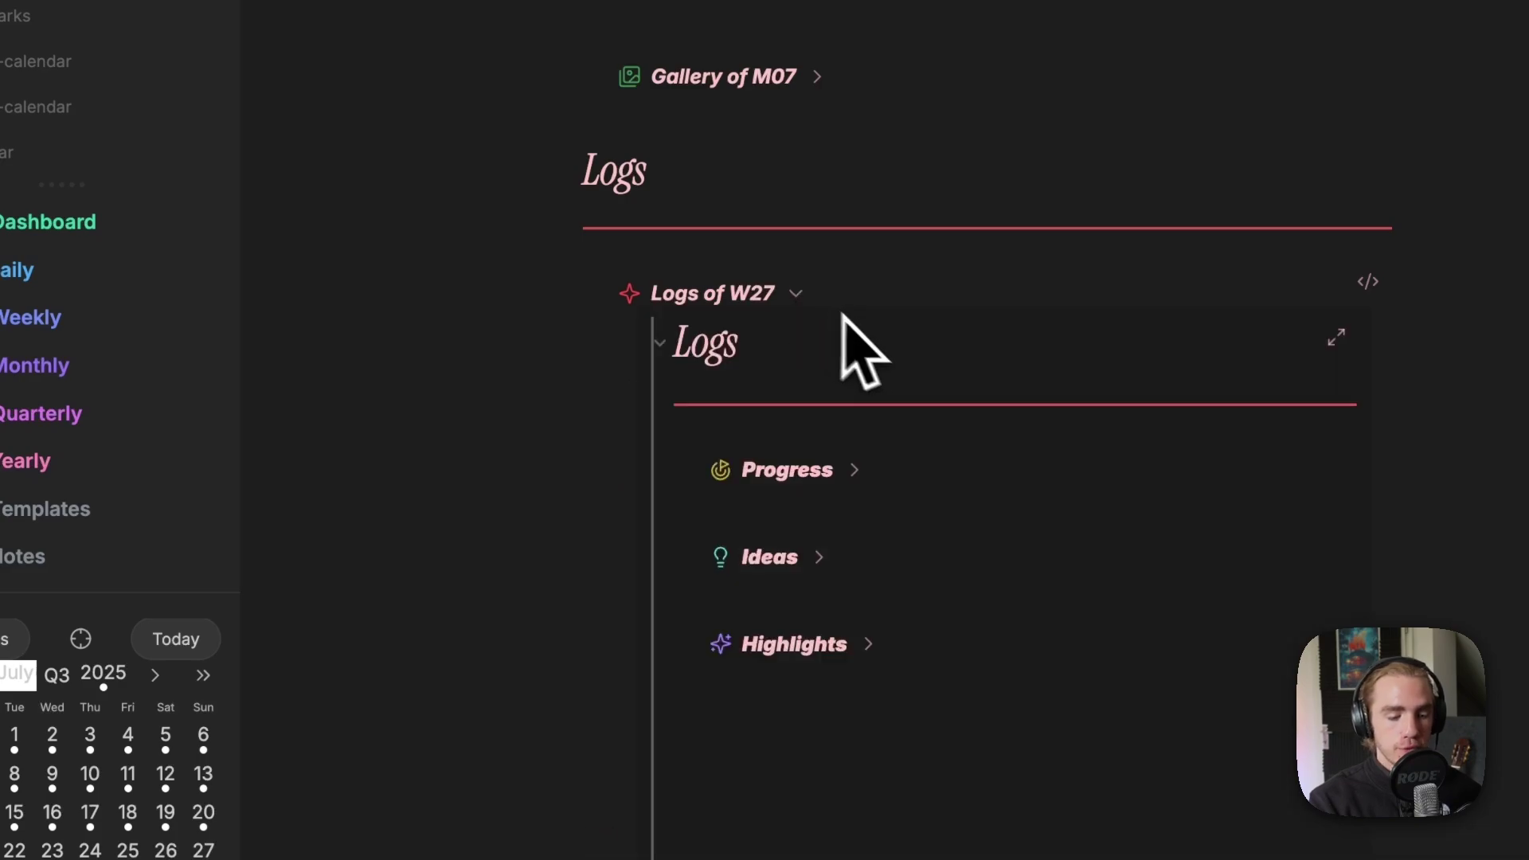
scroll(625, 426, "down", 3)
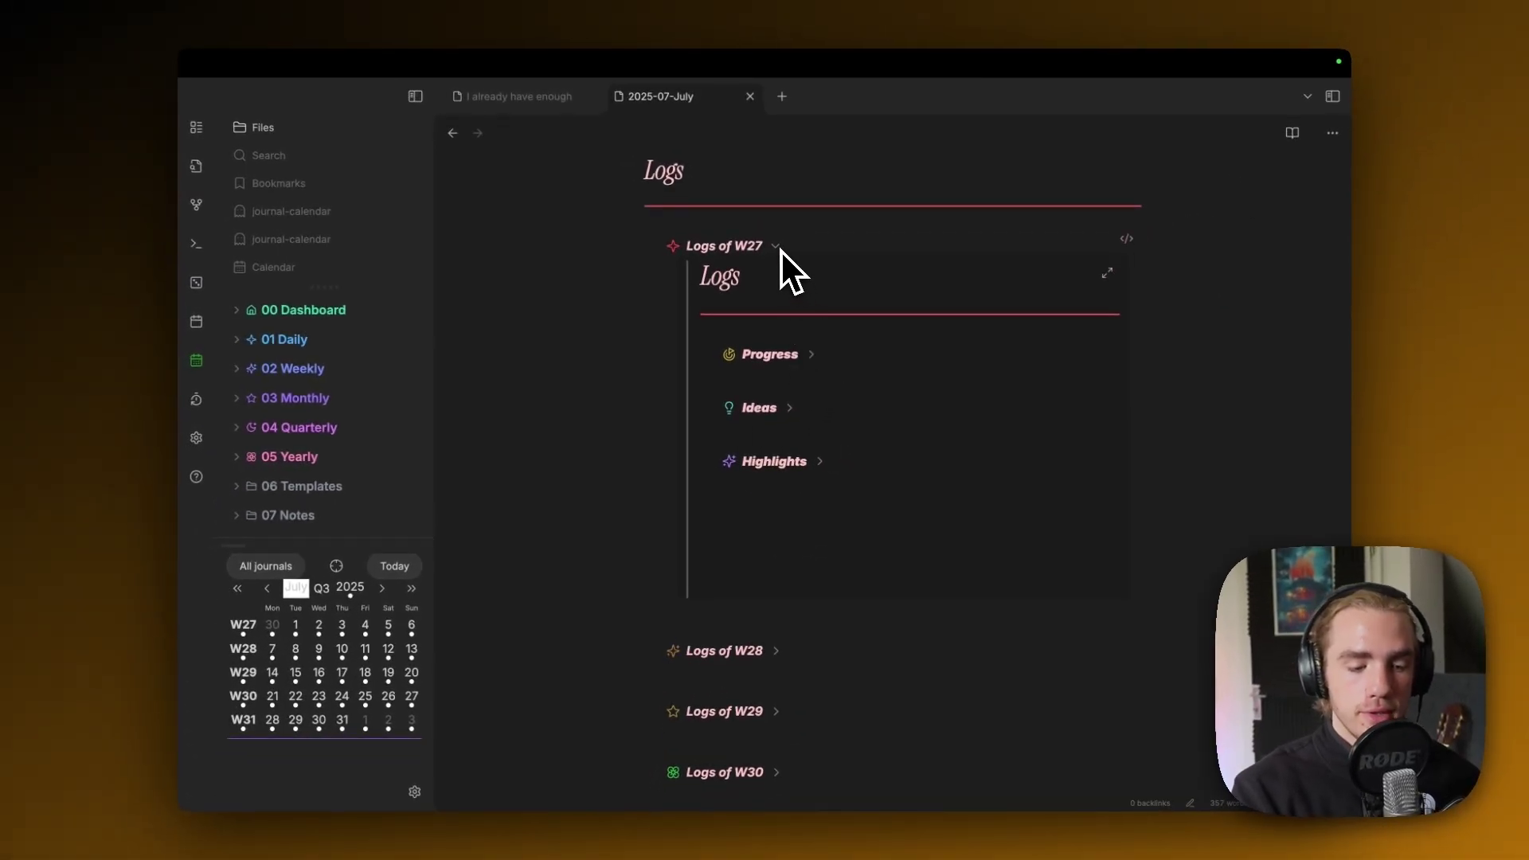
left_click(812, 354)
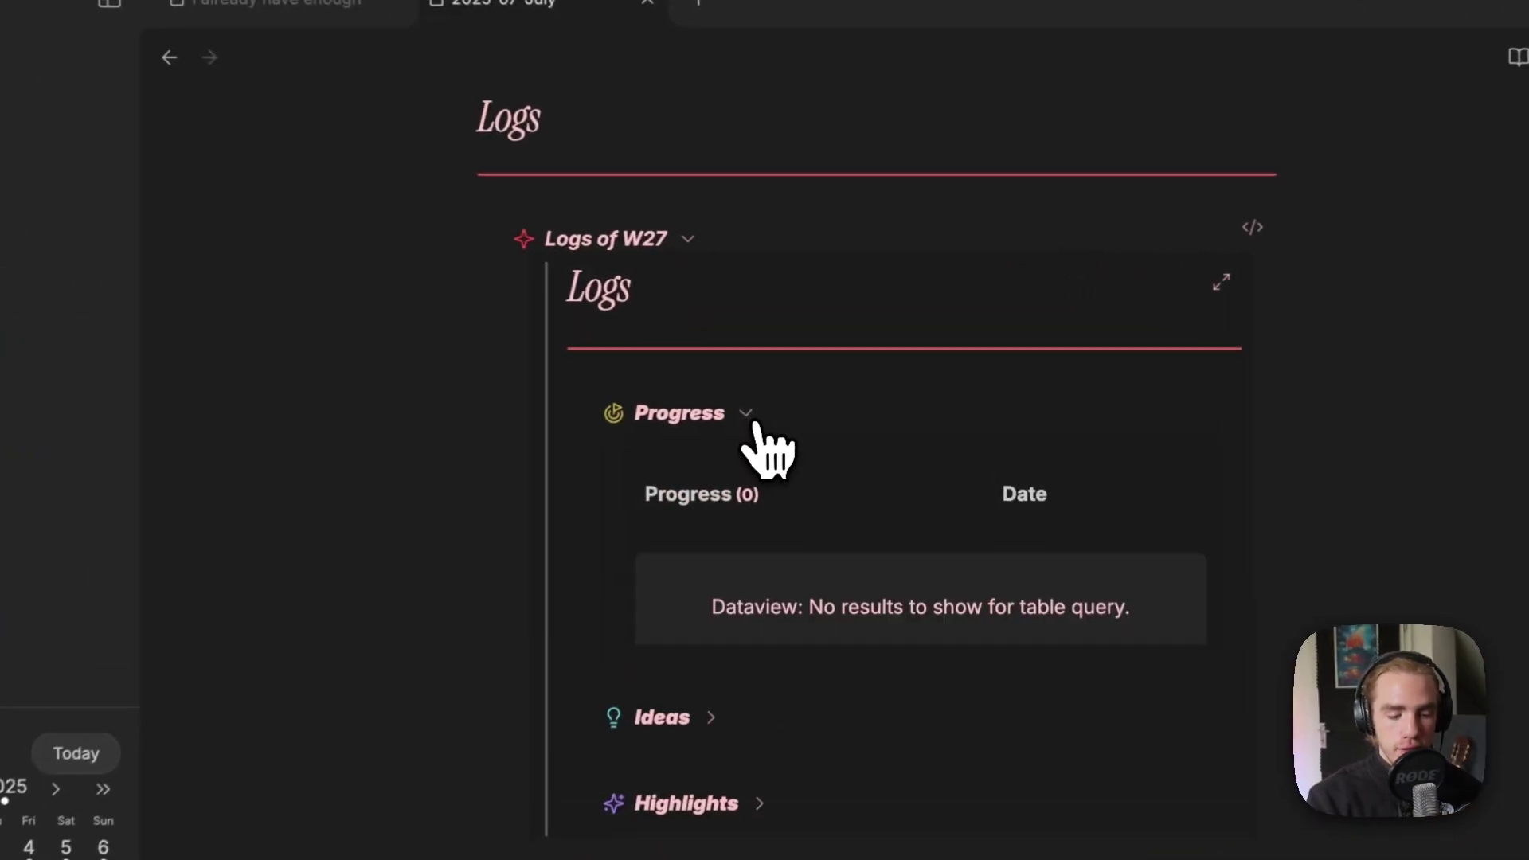
left_click(813, 357)
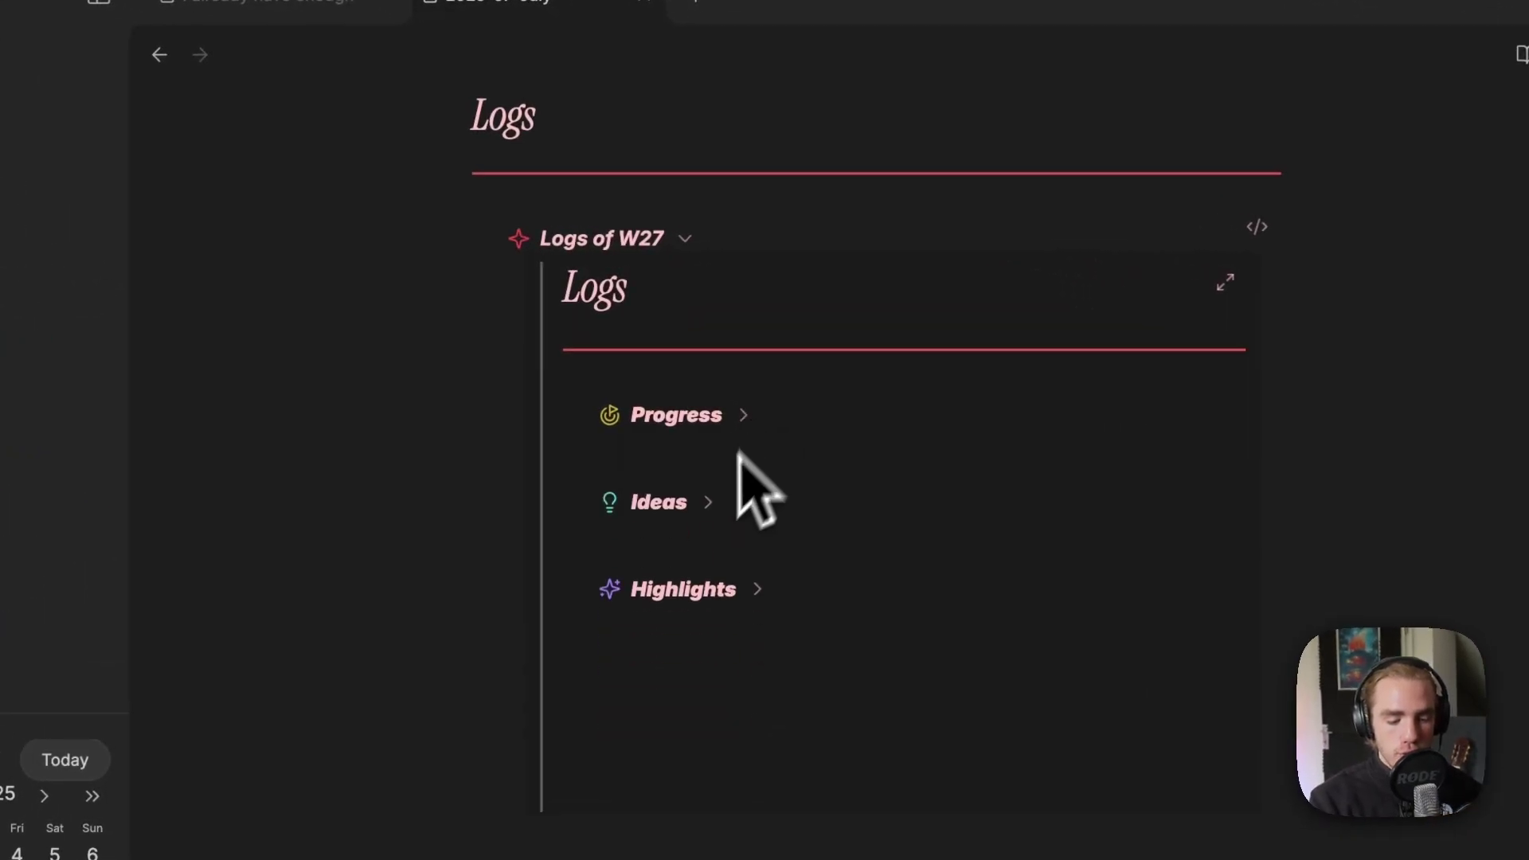
left_click(711, 511)
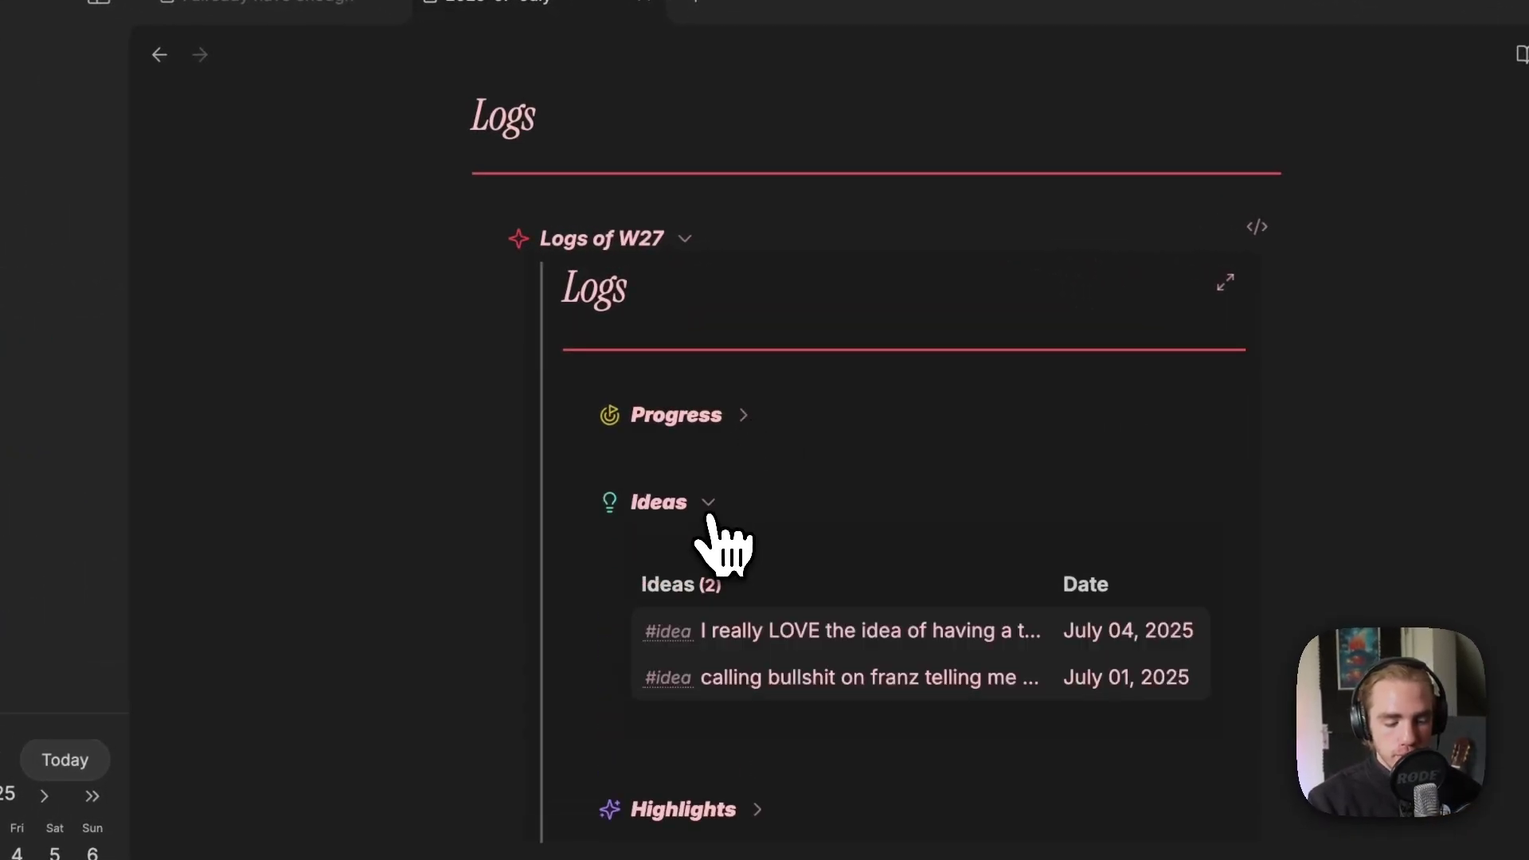
- Scroll through the July note's Week Overview section
scroll(1041, 529, "down", 10)
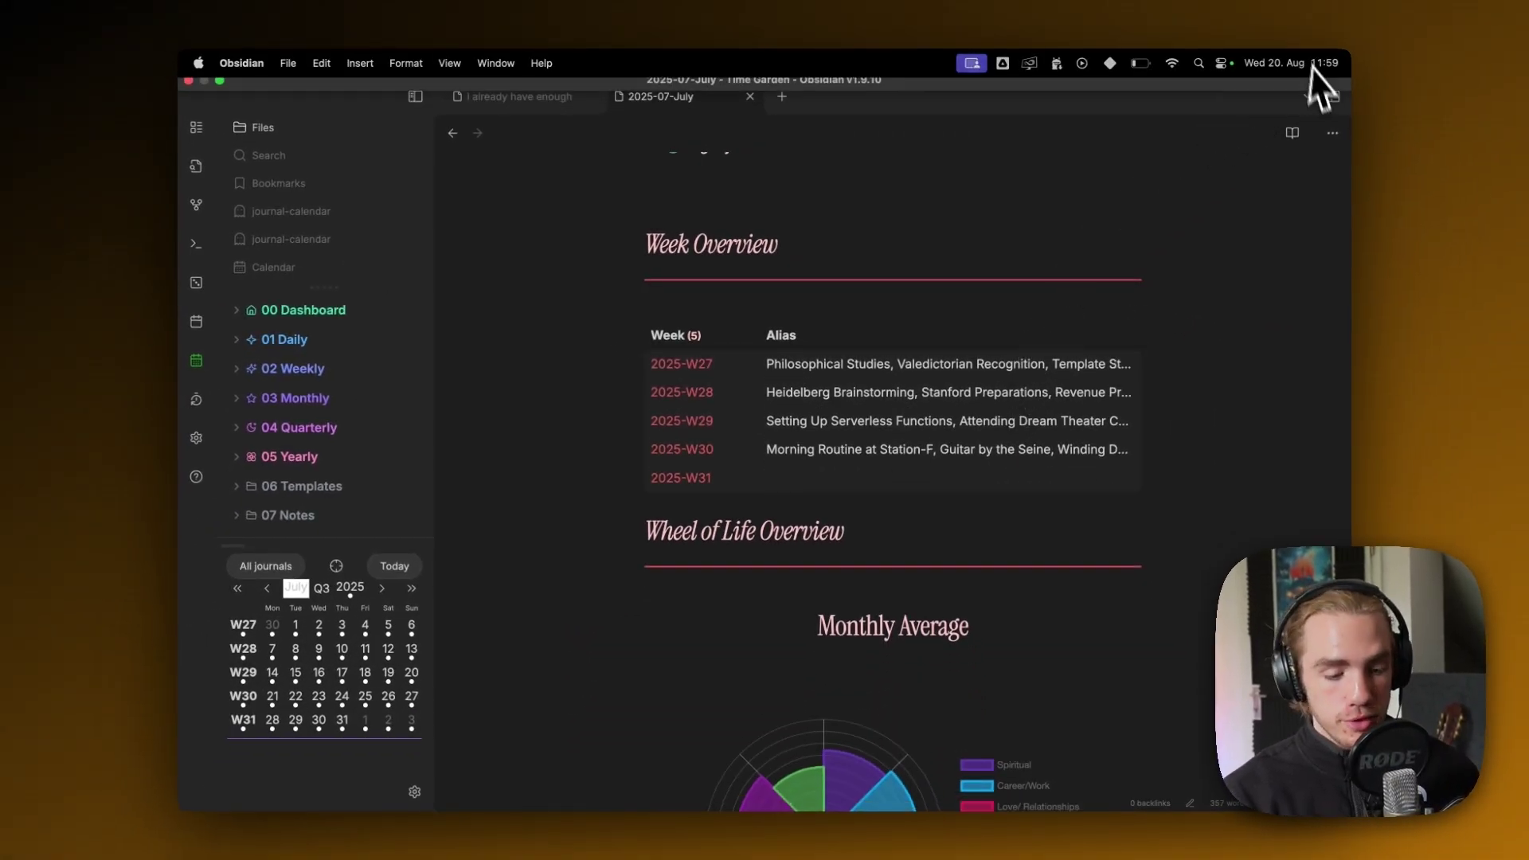
scroll(1332, 339, "down", 5)
scroll(1317, 336, "down", 5)
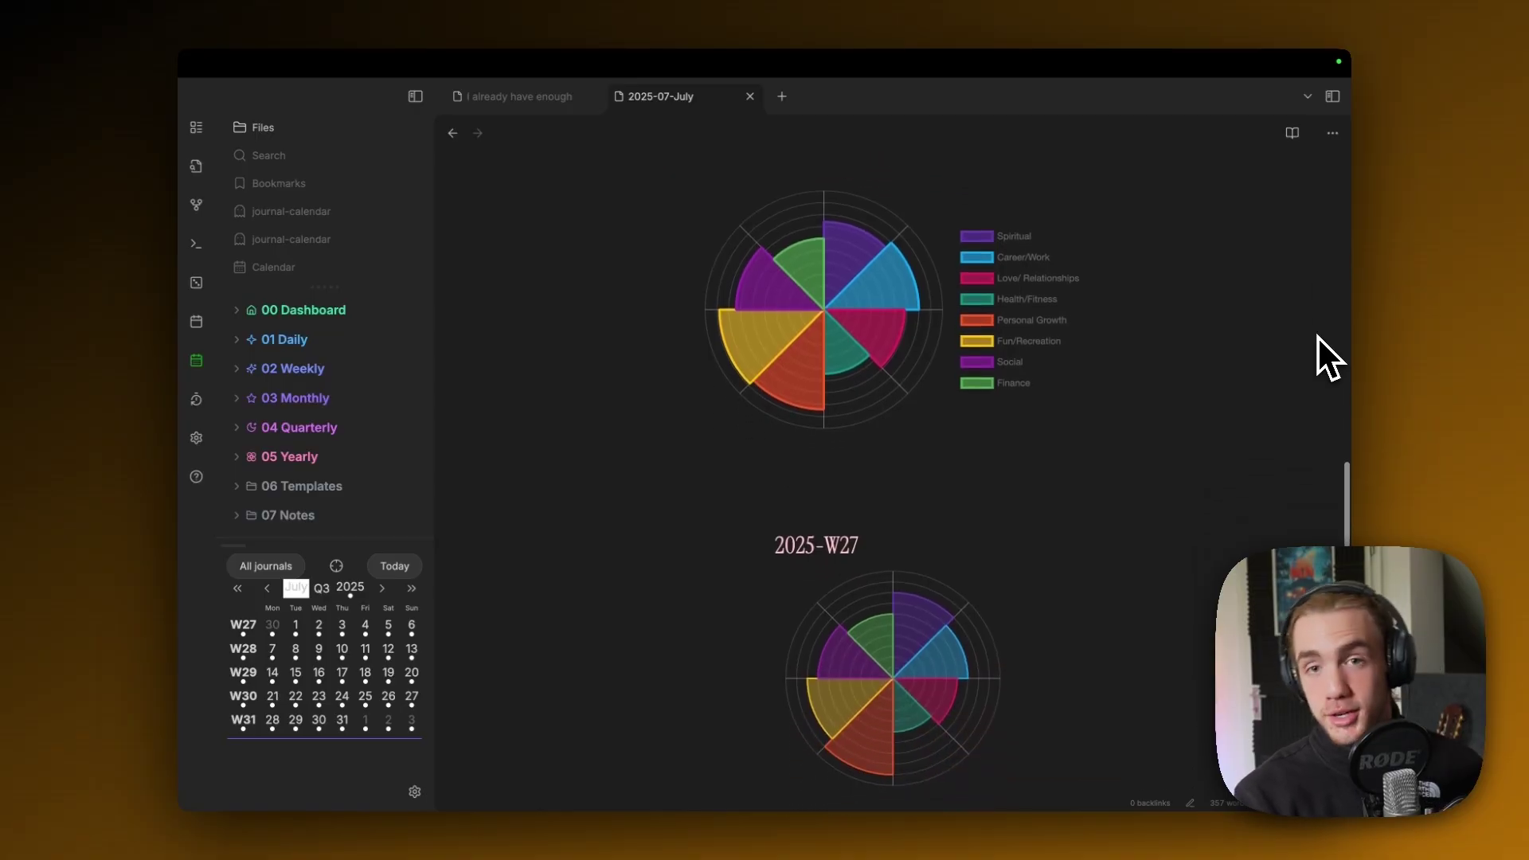
scroll(1317, 336, "down", 8)
scroll(1317, 336, "down", 12)
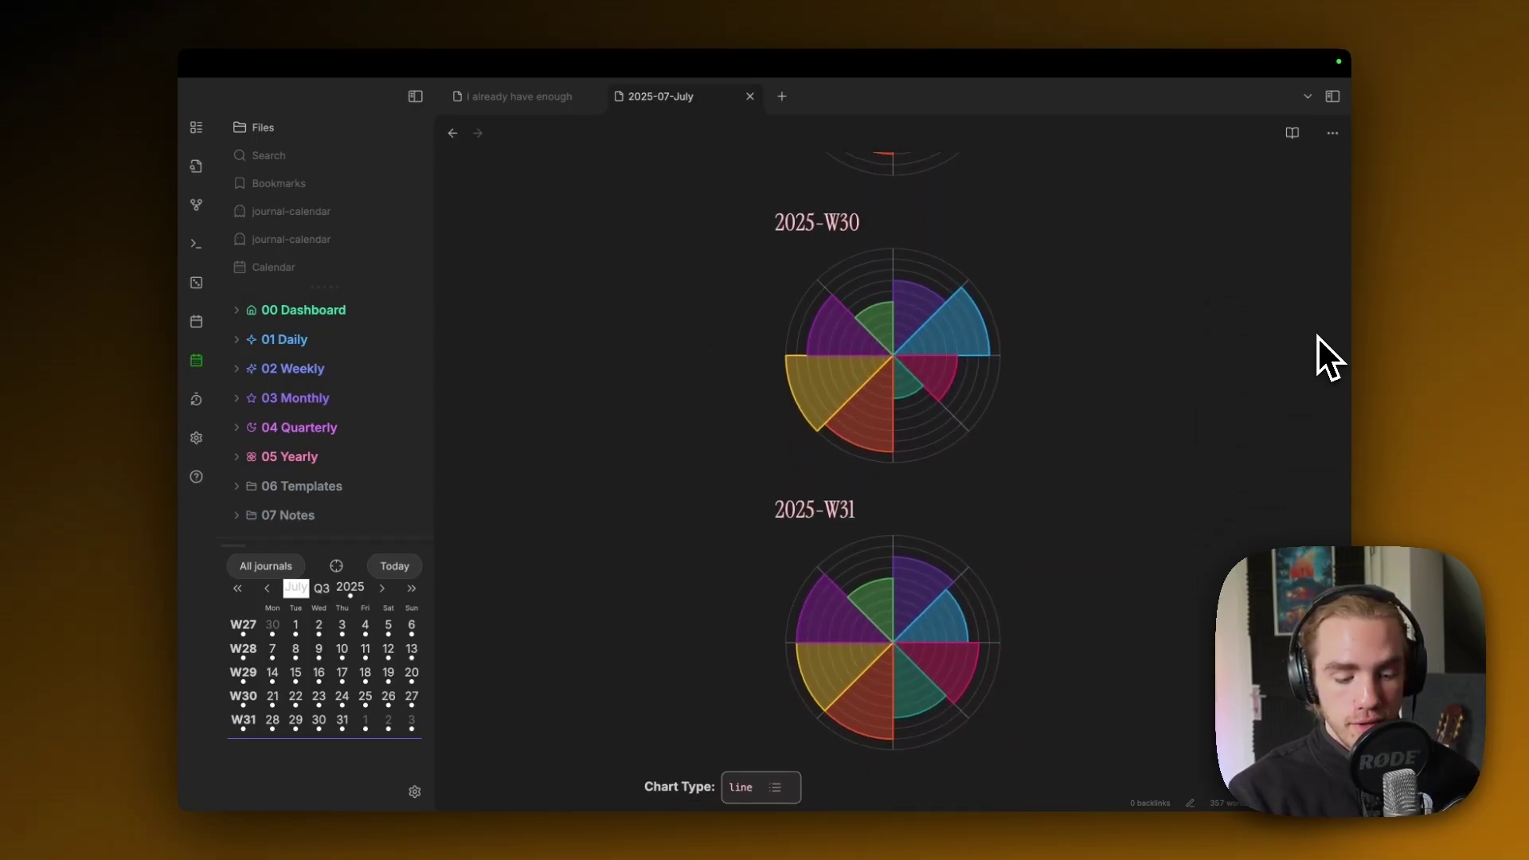
scroll(1317, 336, "up", 9)
scroll(1318, 336, "up", 10)
scroll(1318, 336, "down", 2)
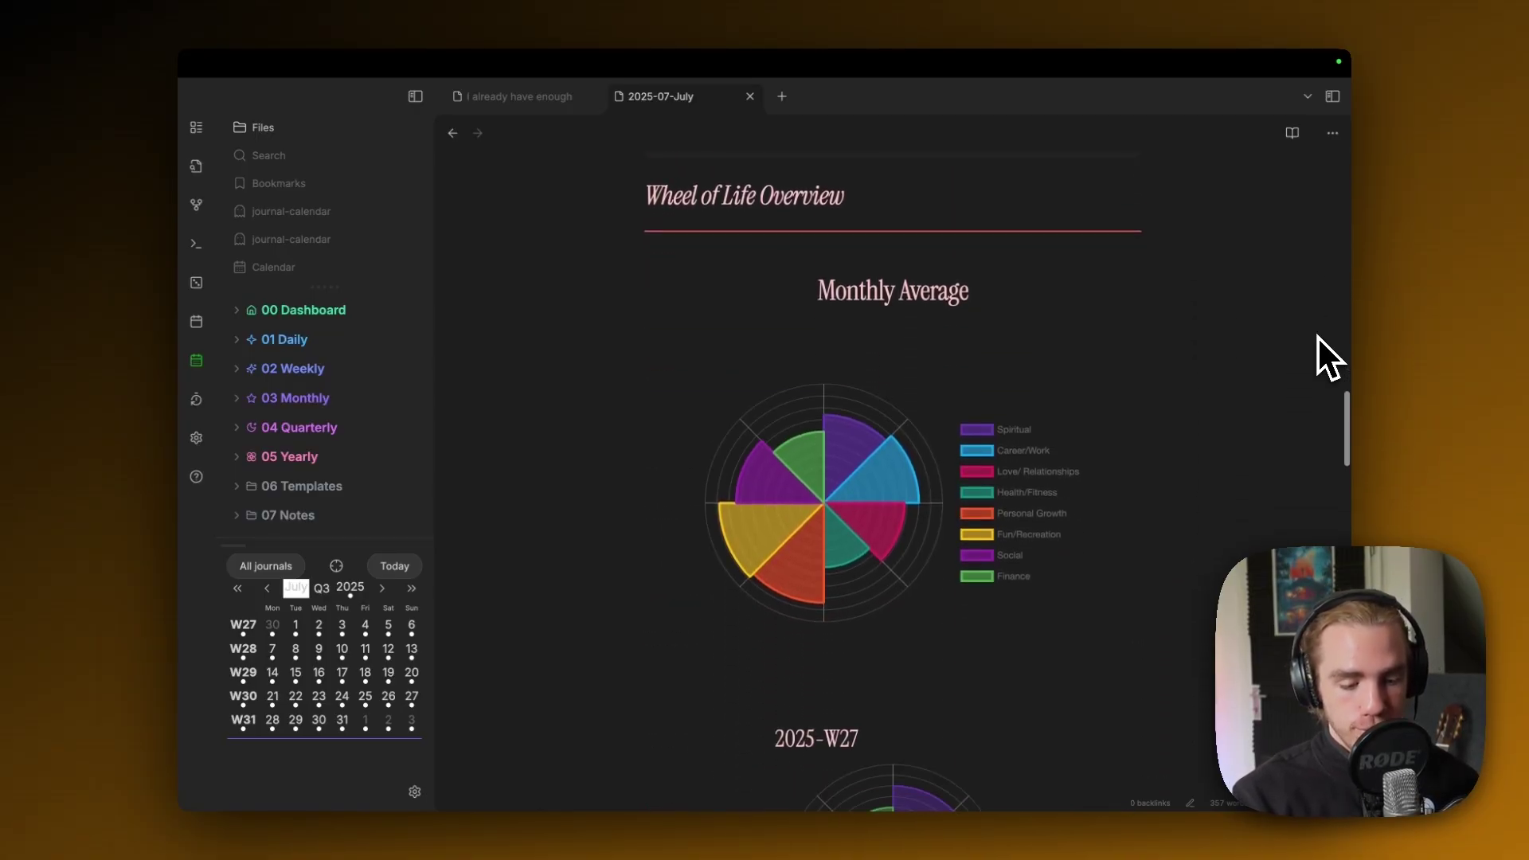
- Scroll to the weekly Wheel of Life charts and open the 2025-W30 weekly note
mouse_move(880, 389)
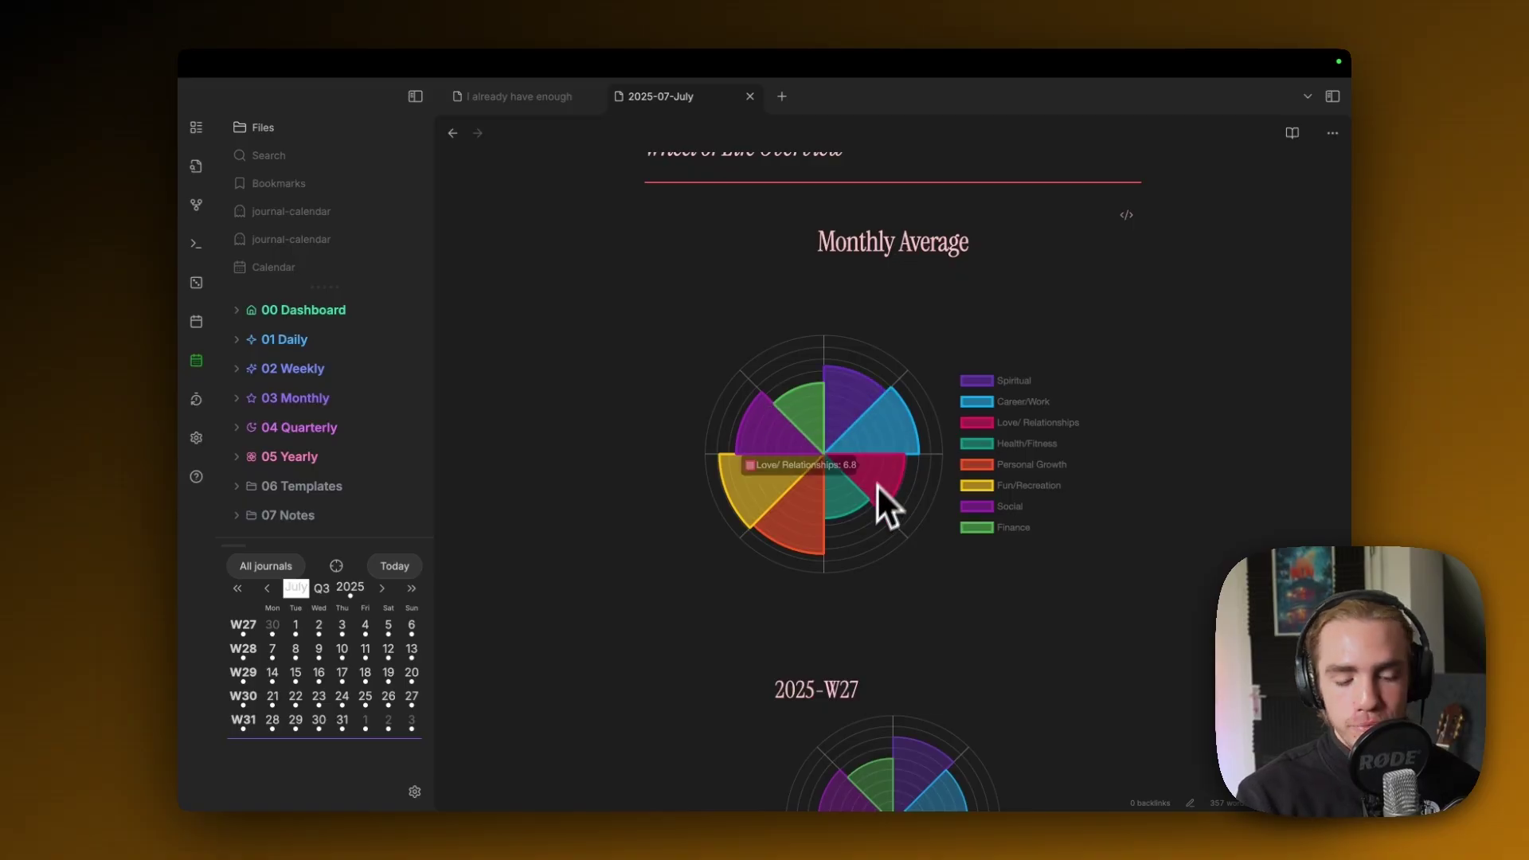
scroll(1298, 401, "down", 4)
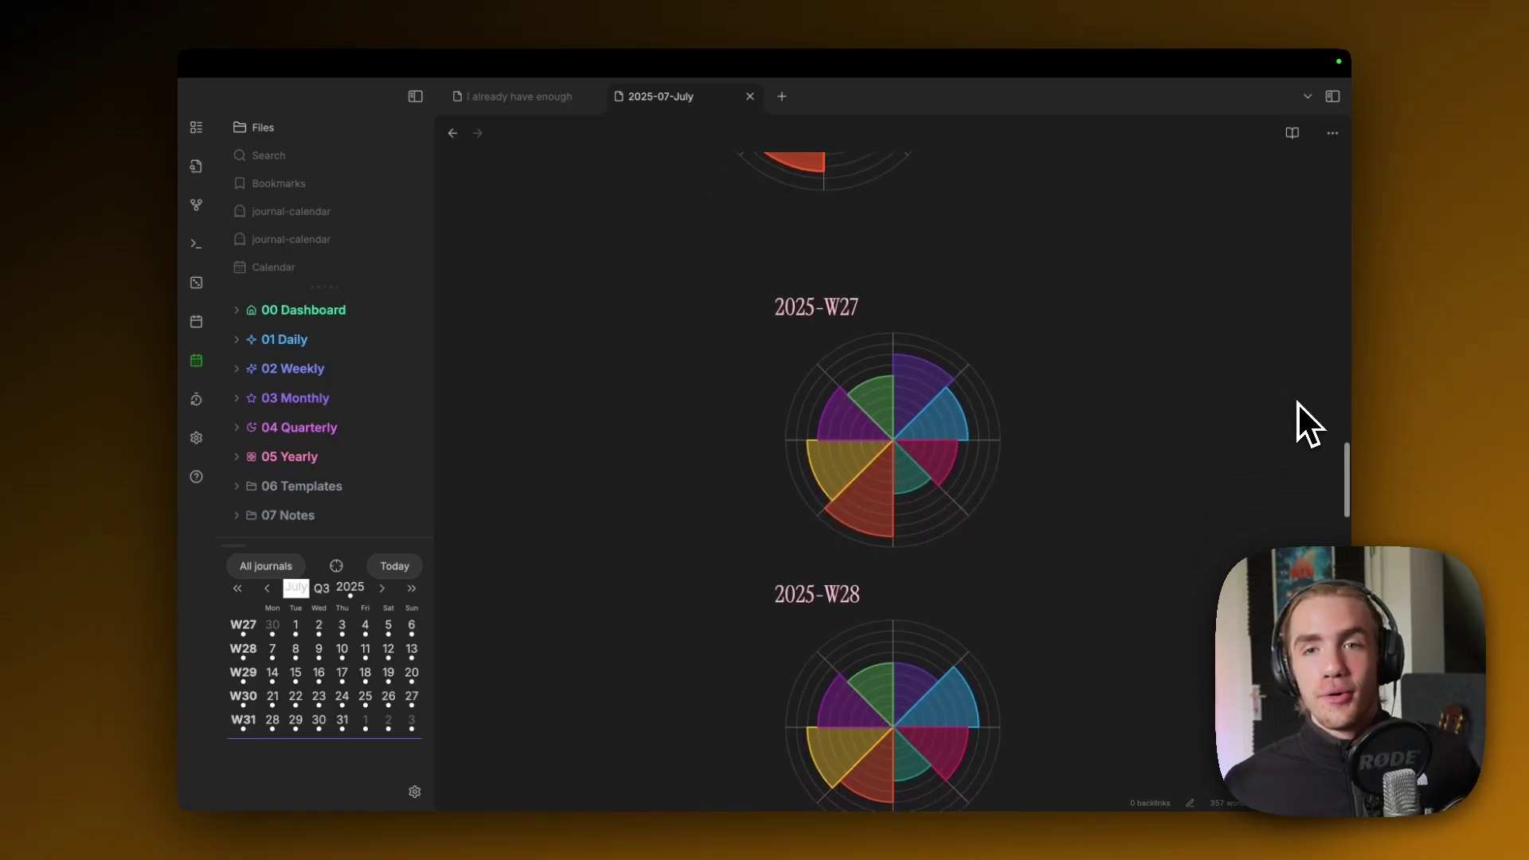
scroll(1244, 377, "down", 3)
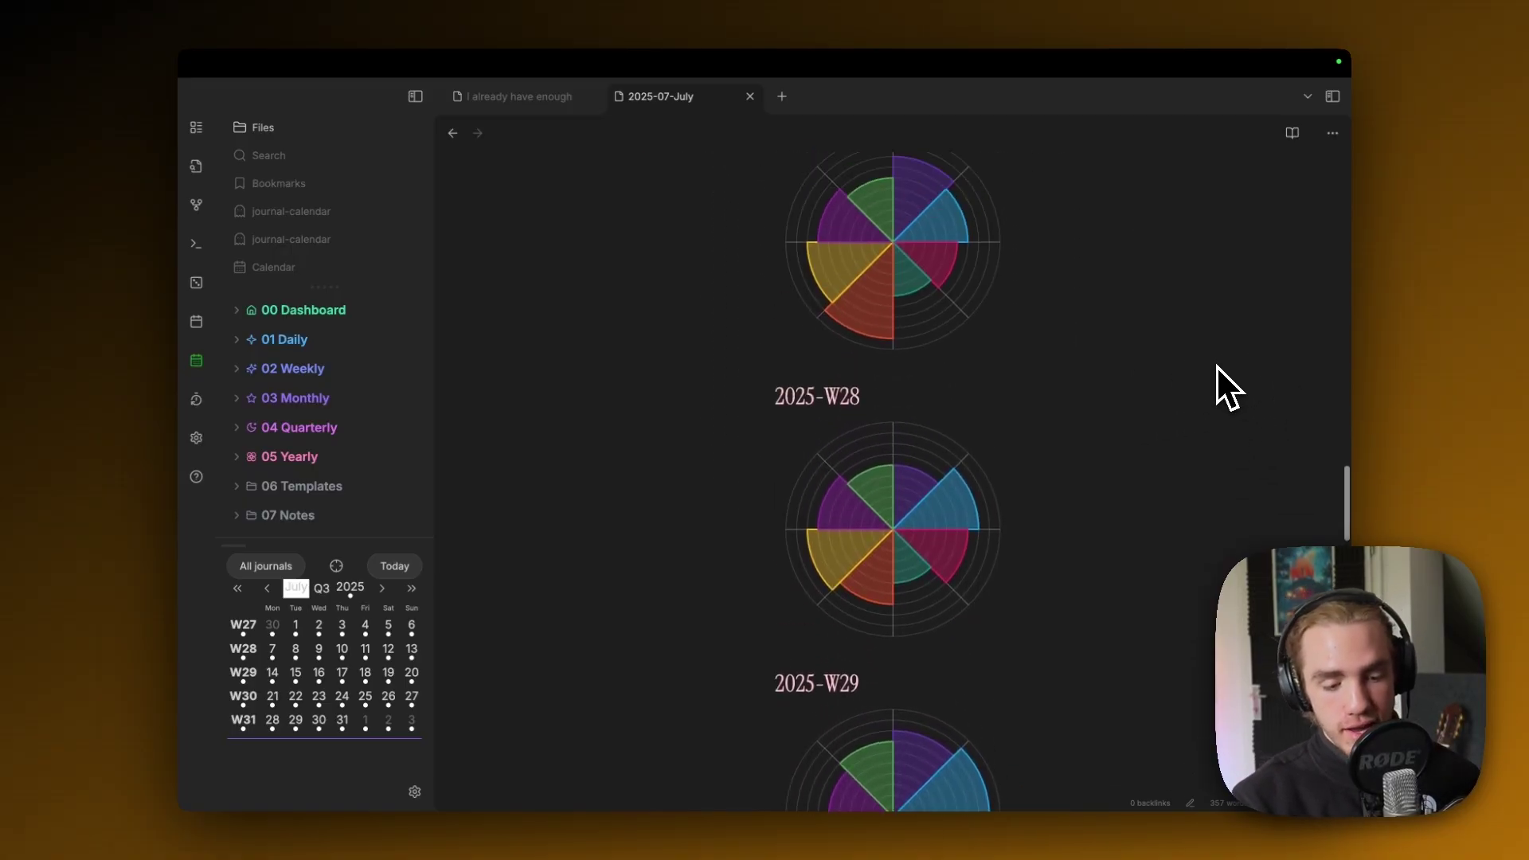
scroll(1217, 366, "up", 2)
scroll(1217, 367, "down", 5)
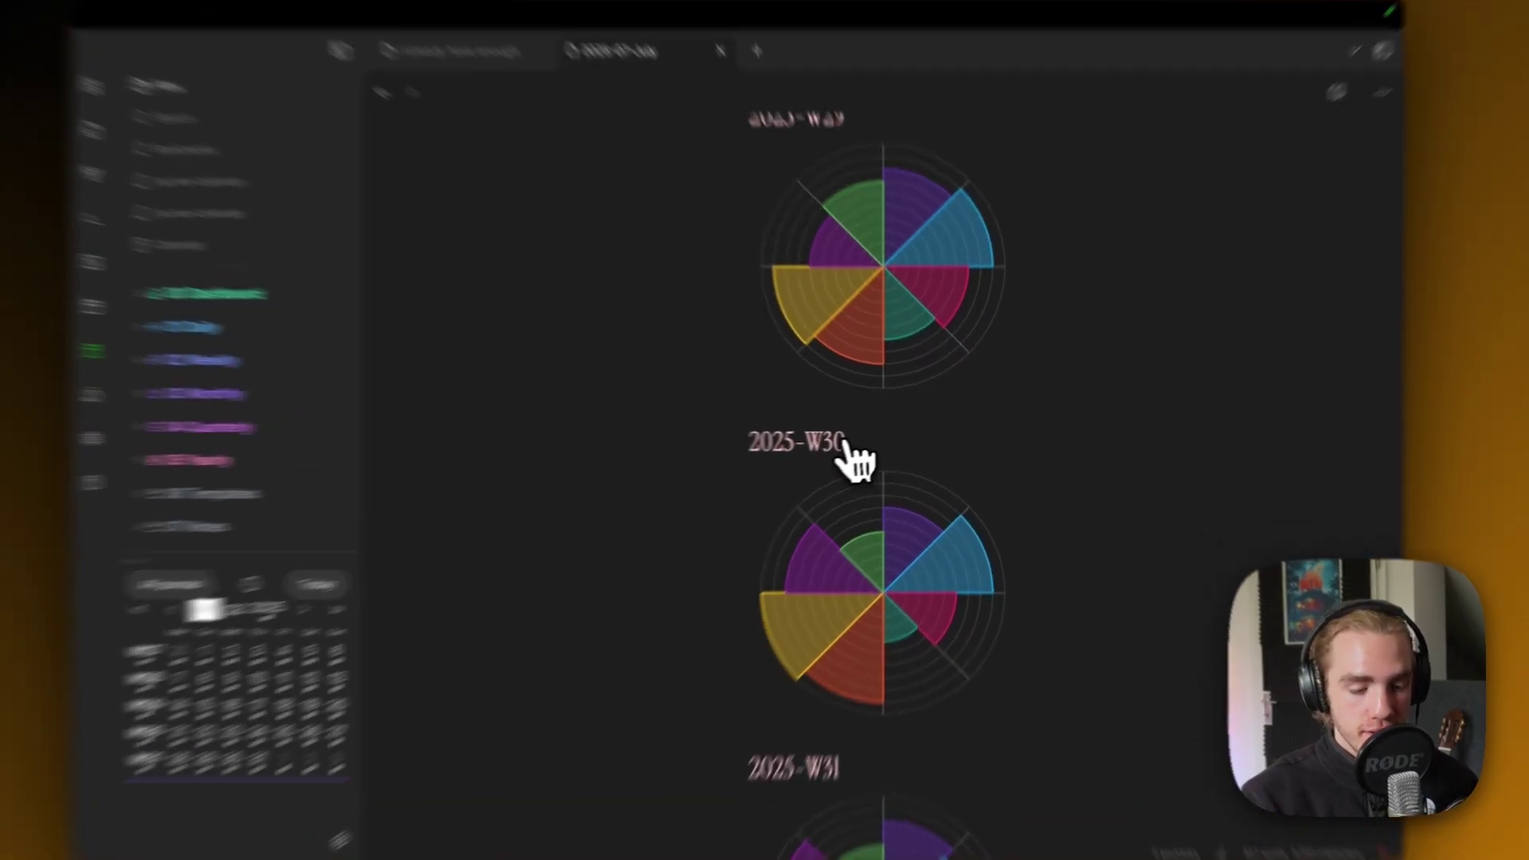
left_click(846, 445)
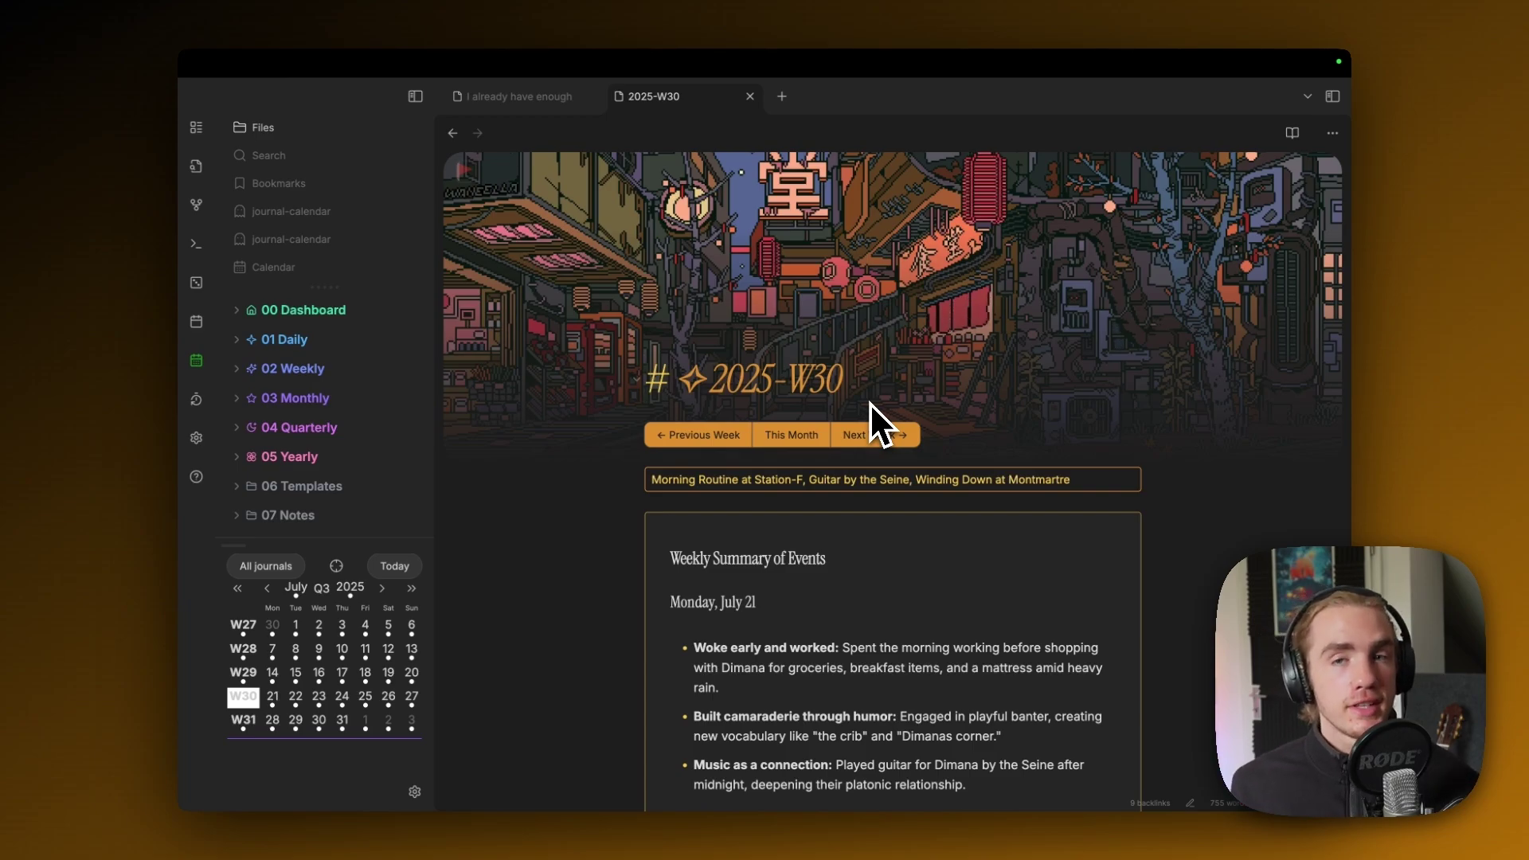
left_click(792, 435)
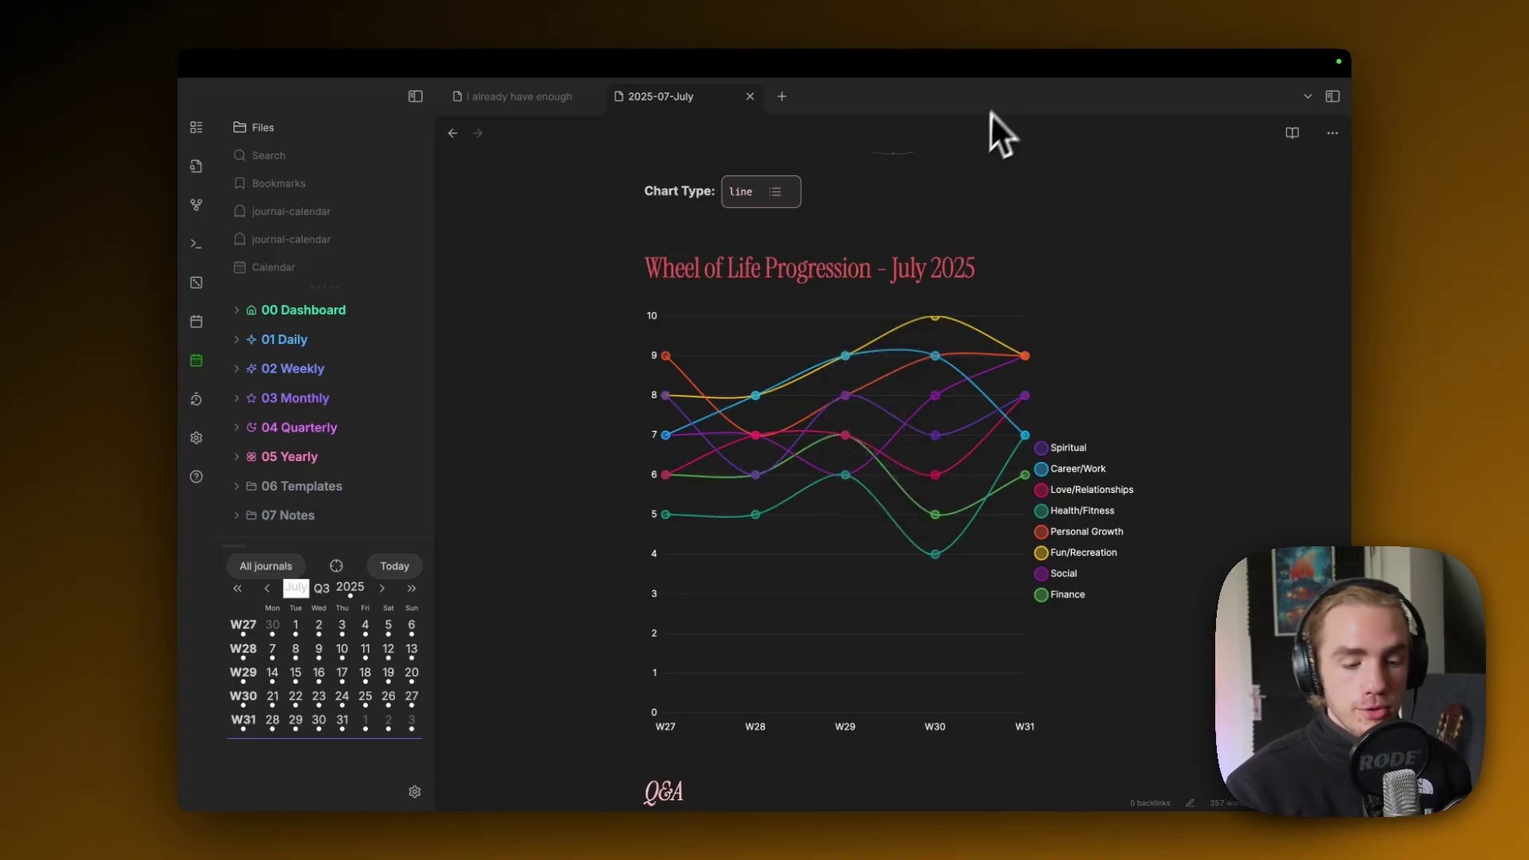
left_click(1068, 447)
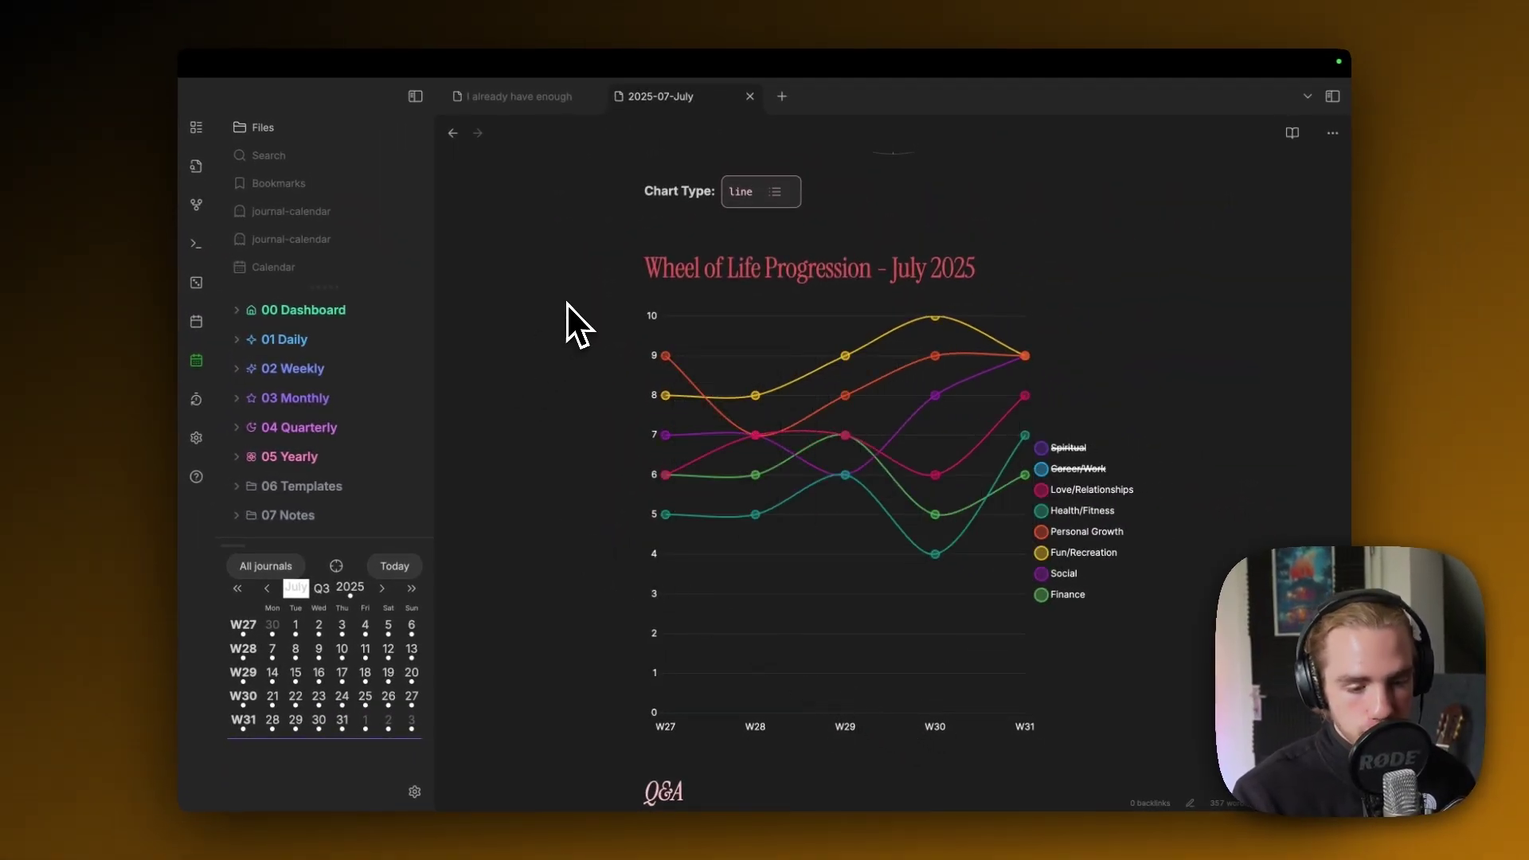
left_click(779, 203)
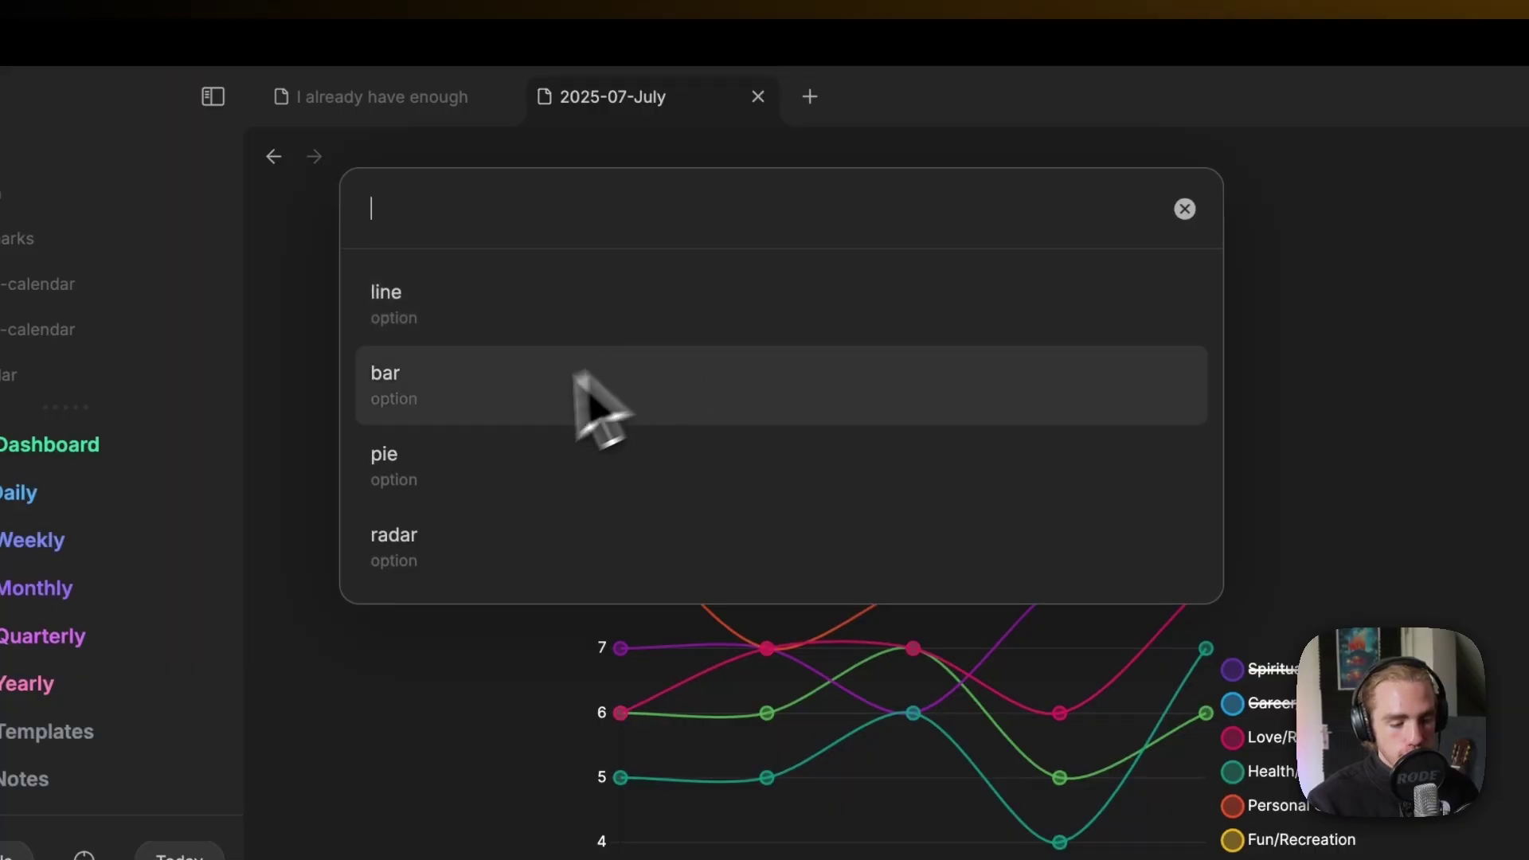
left_click(514, 403)
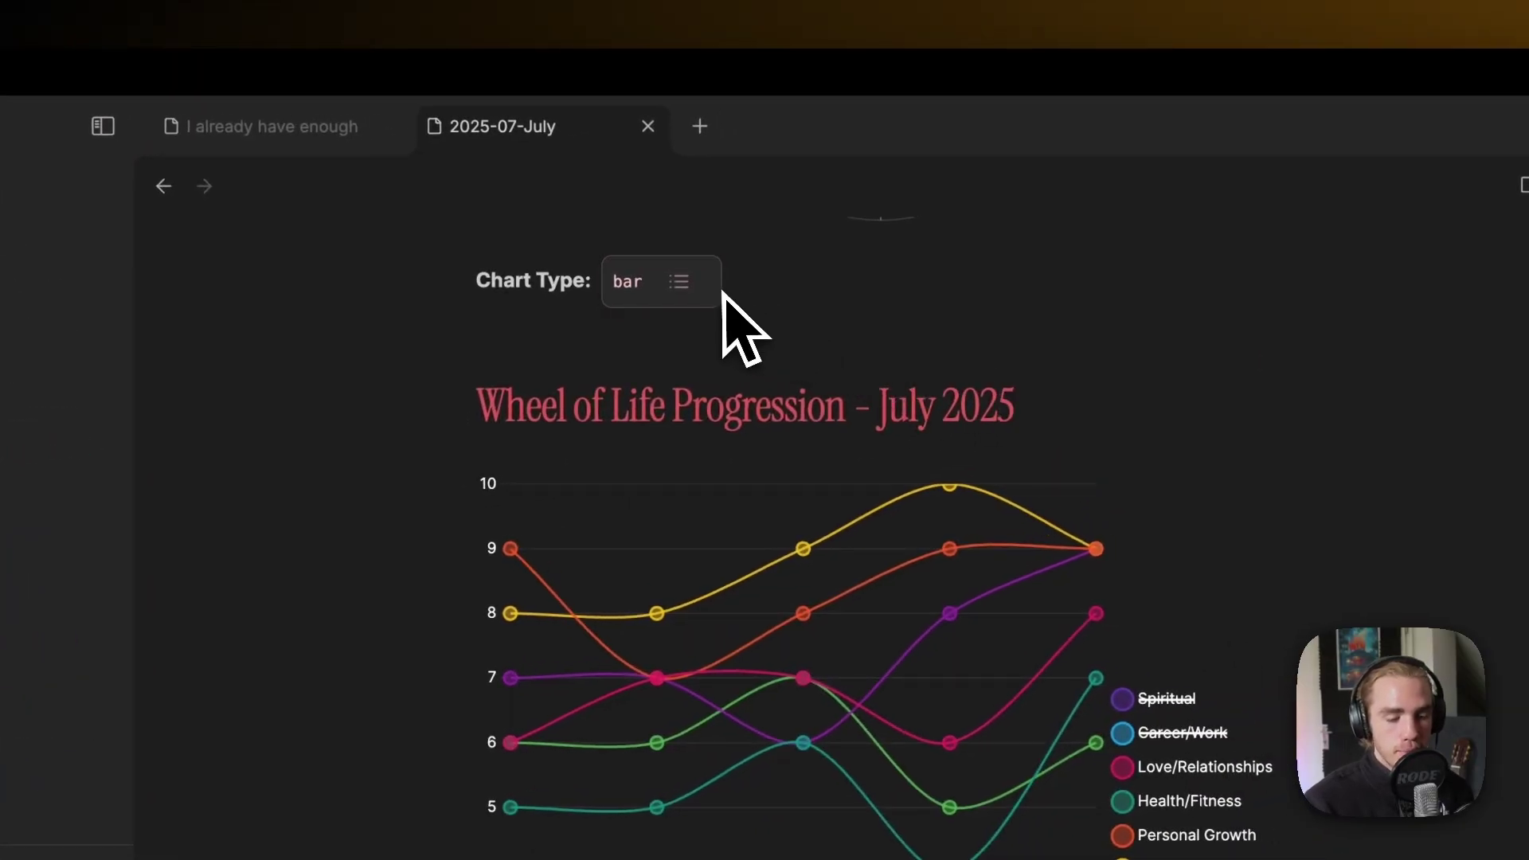
scroll(1068, 410, "down", 15)
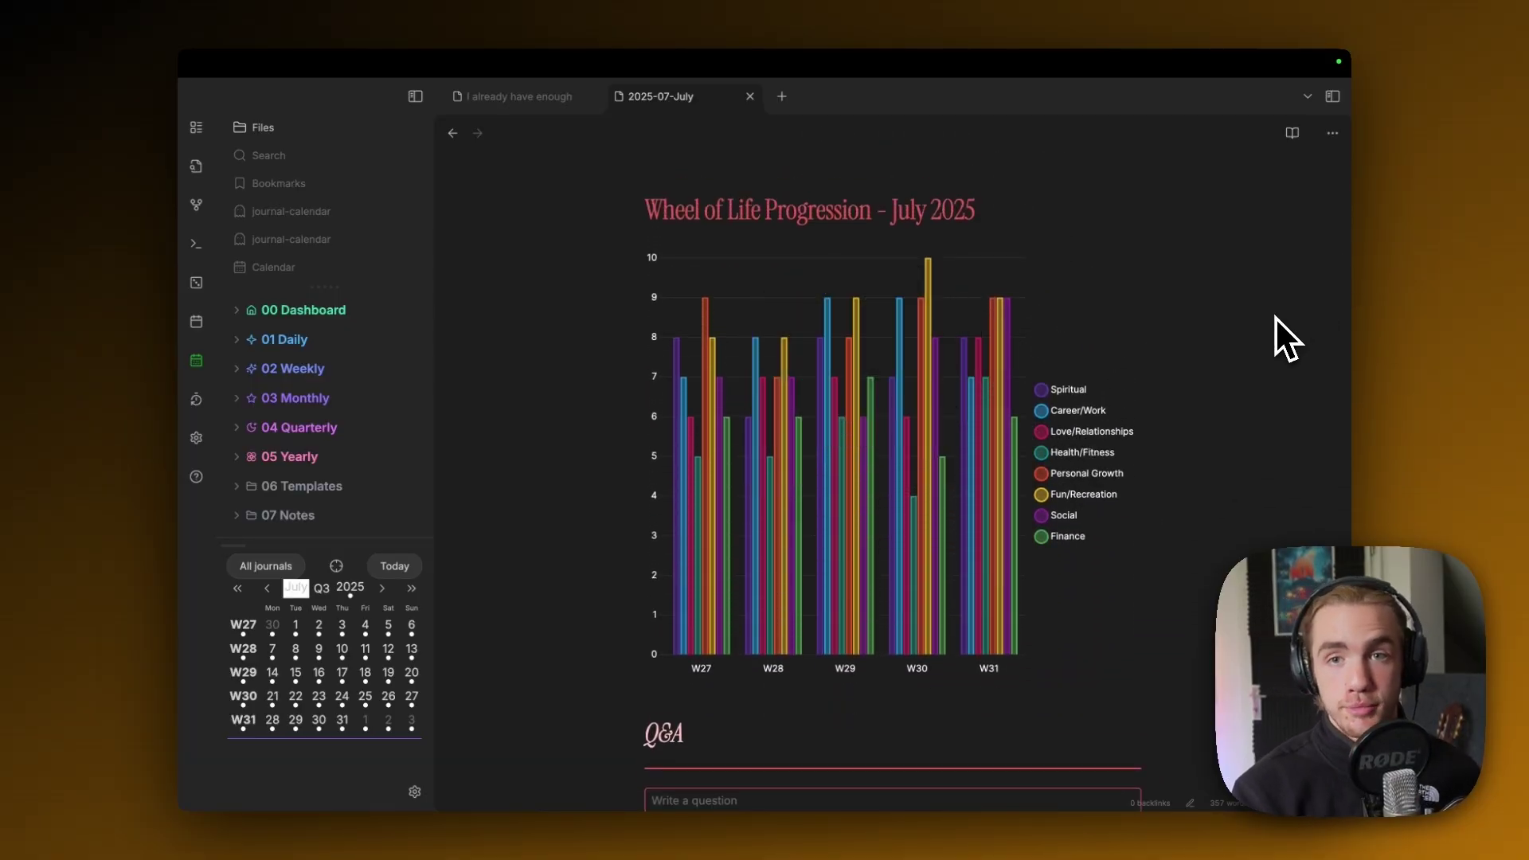
scroll(1275, 317, "down", 6)
- Go from the July note to the 2025 Q3 quarterly note, then the 2025 yearly note
scroll(797, 430, "up", 20)
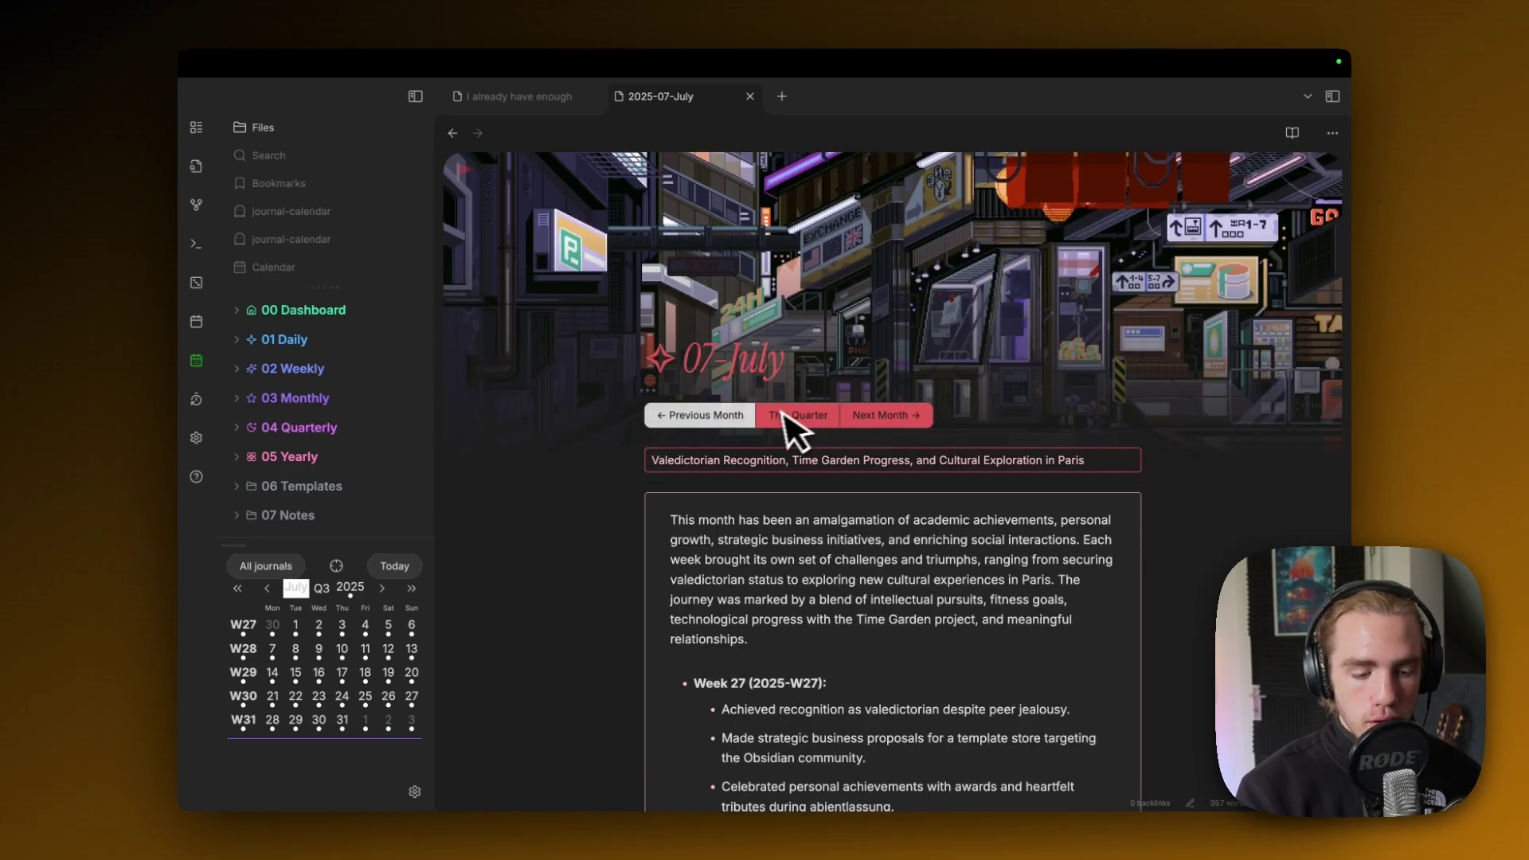
left_click(785, 415)
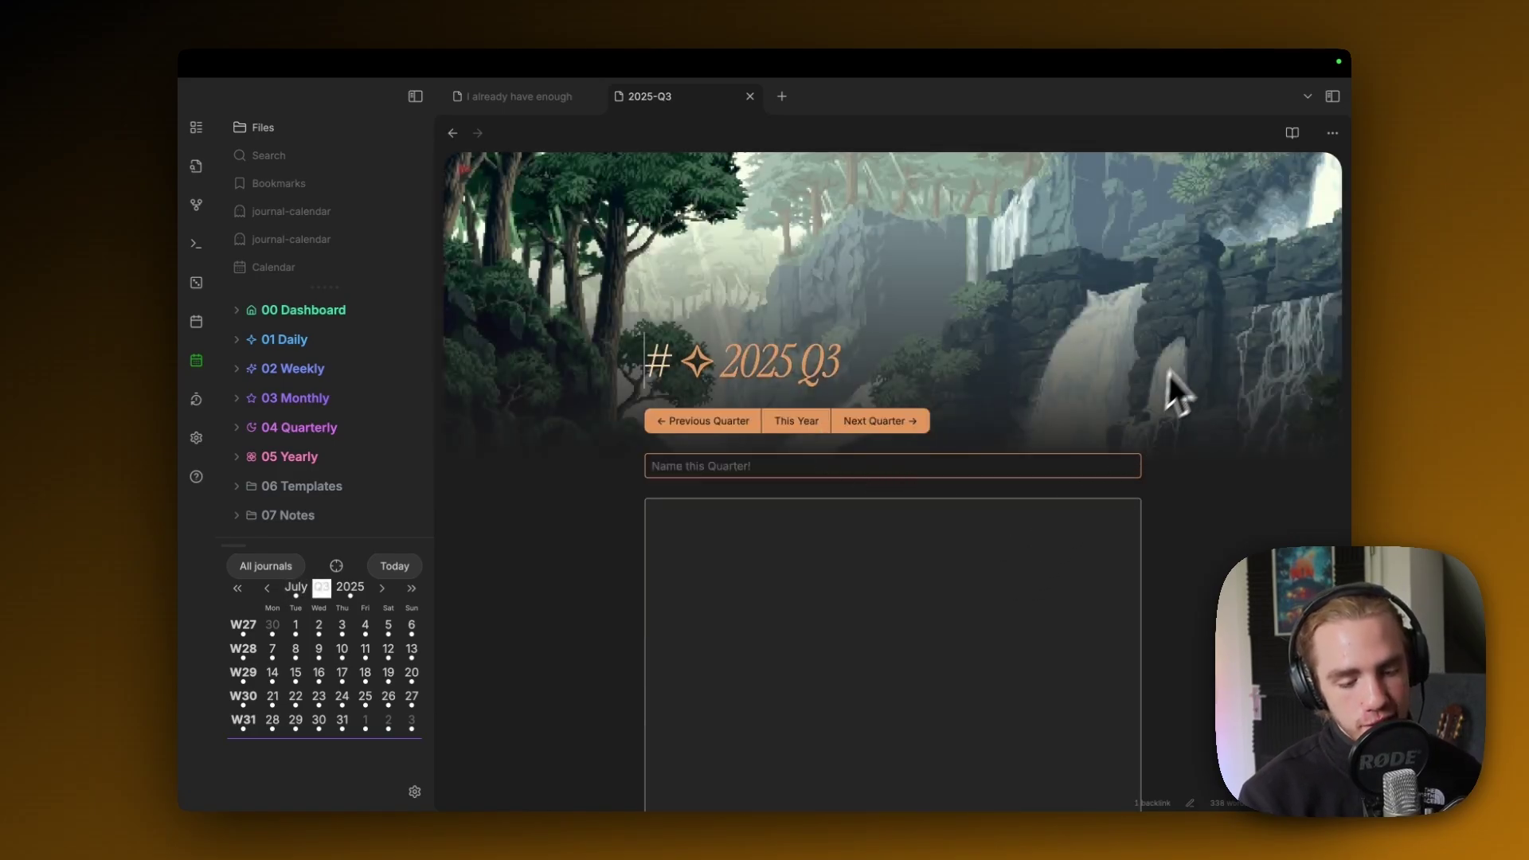
scroll(1186, 351, "down", 10)
scroll(1193, 345, "up", 10)
left_click(798, 424)
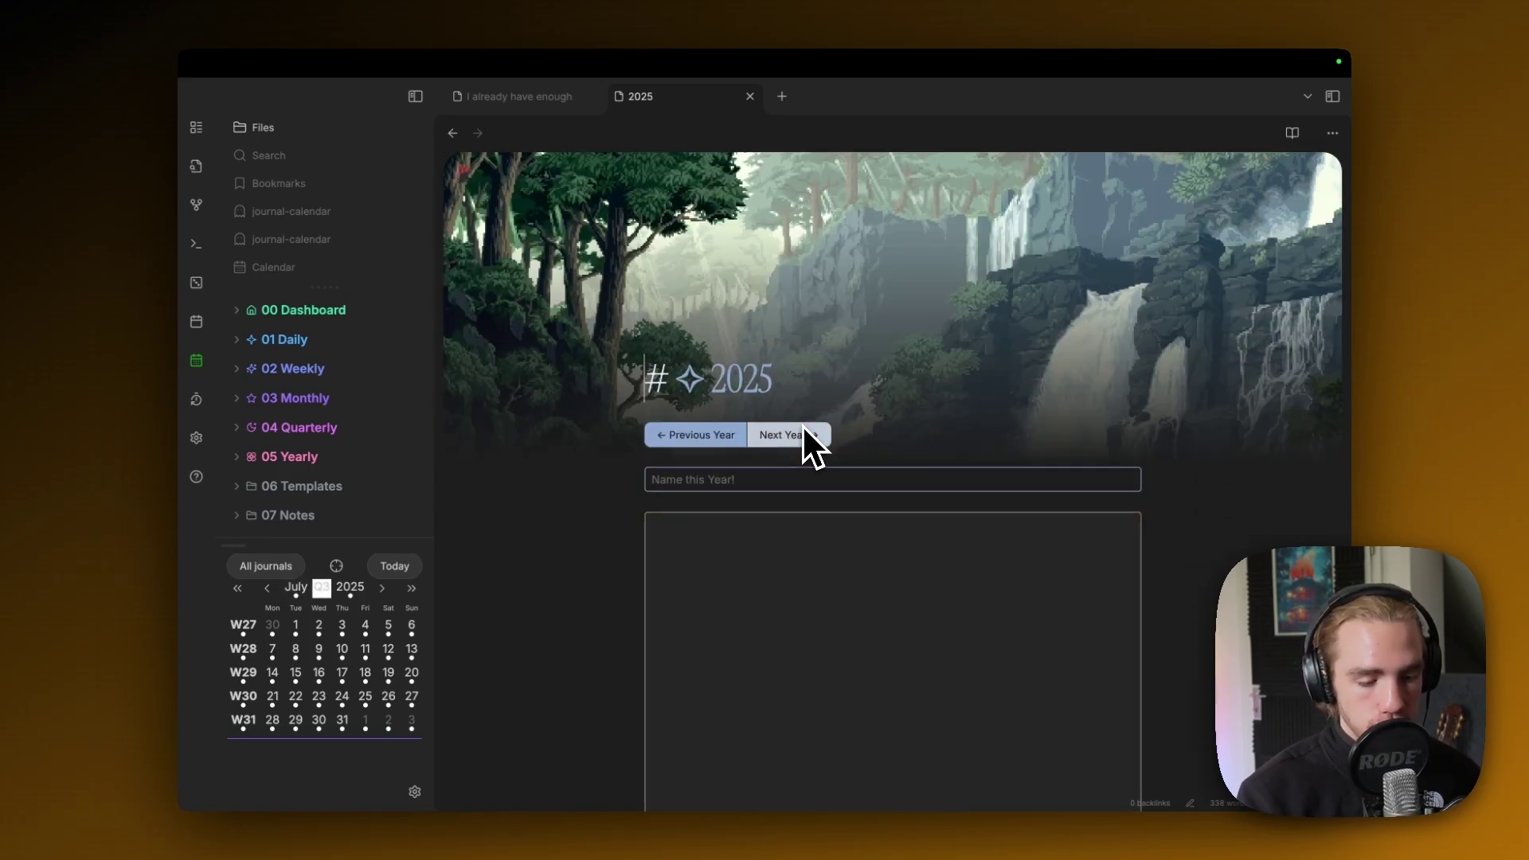
- Browse the 2025 yearly note, then open the previous year's note, 2024
scroll(994, 435, "down", 10)
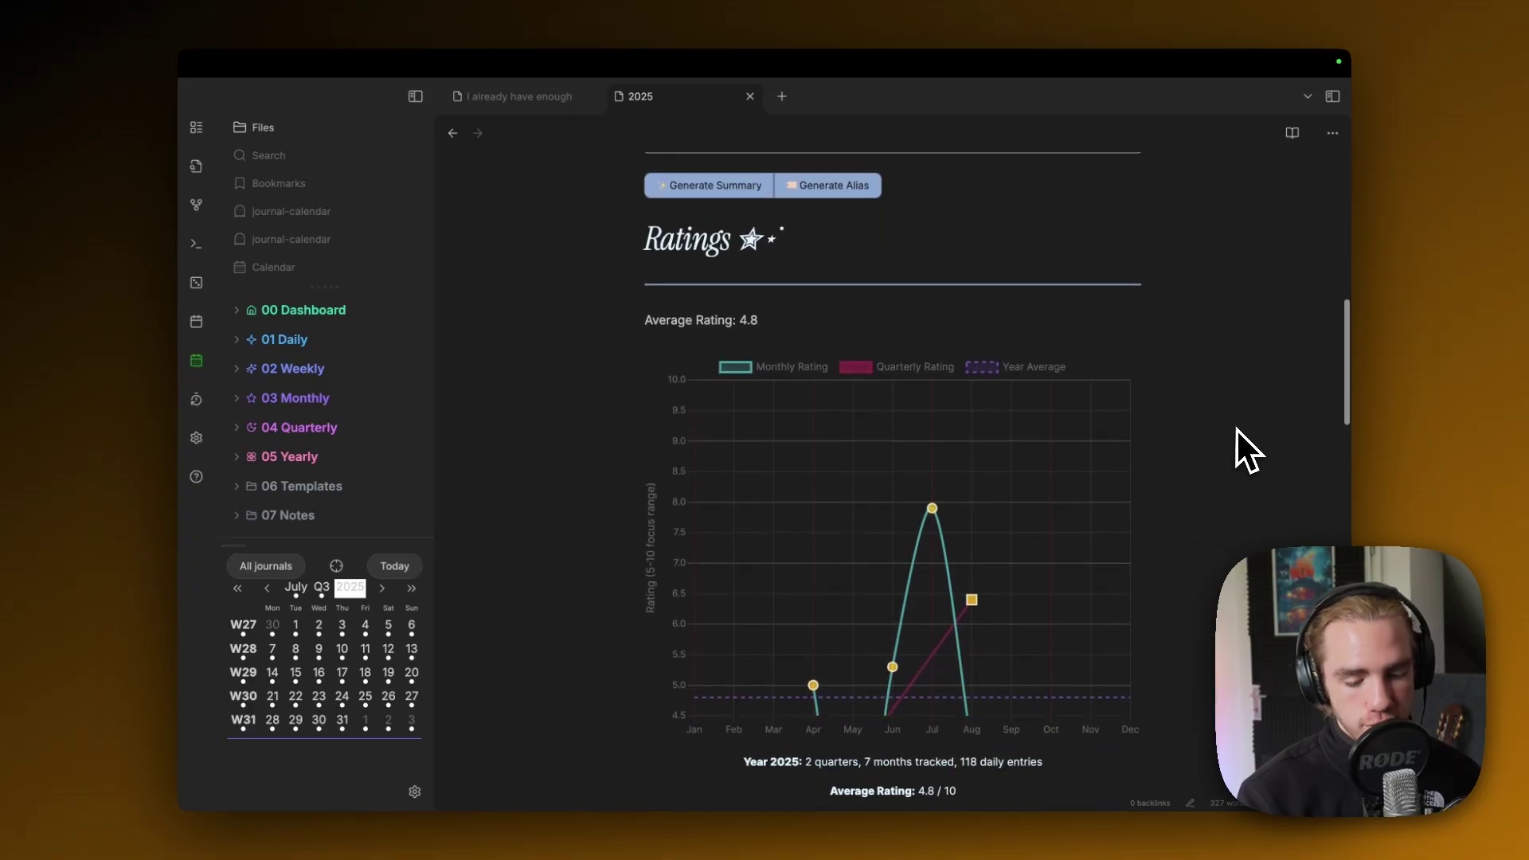
scroll(1236, 430, "down", 2)
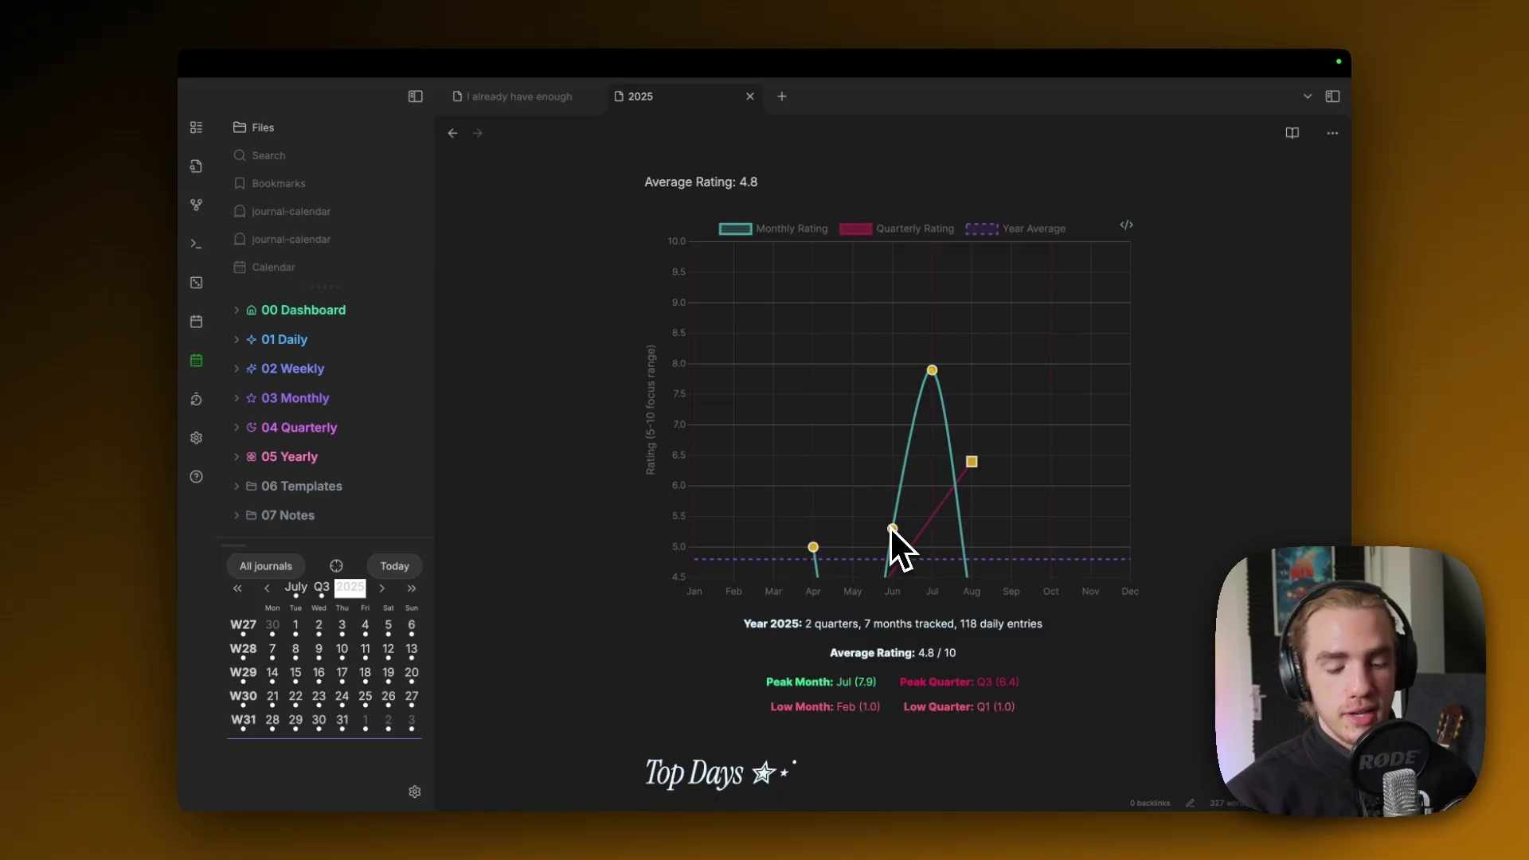
scroll(580, 388, "up", 15)
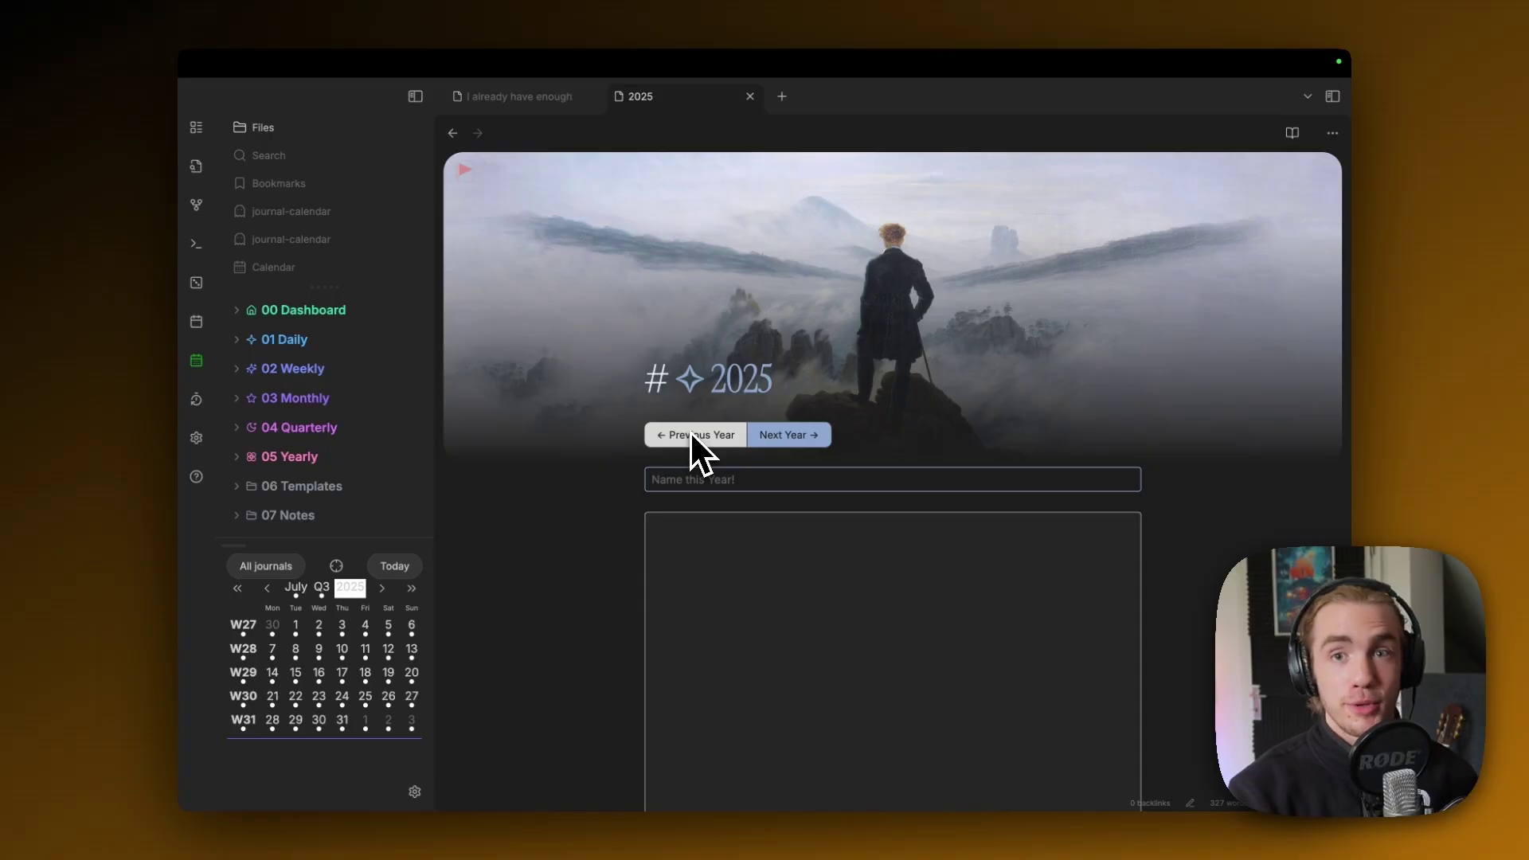
left_click(689, 434)
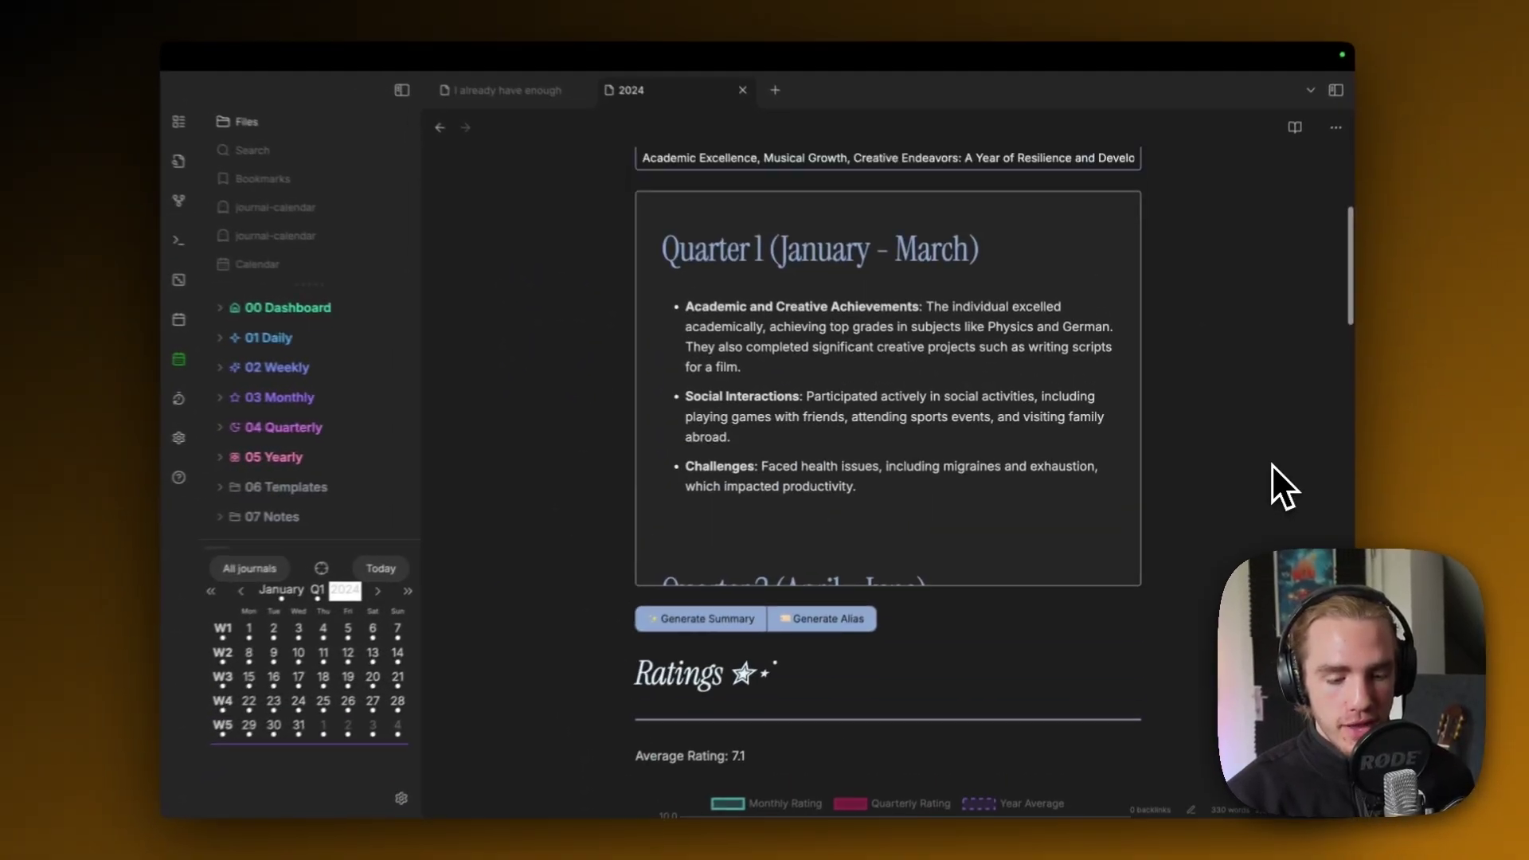
- Scroll down the 2024 yearly note to the Wheel of Life Progression - 2024 chart
scroll(1269, 462, "down", 5)
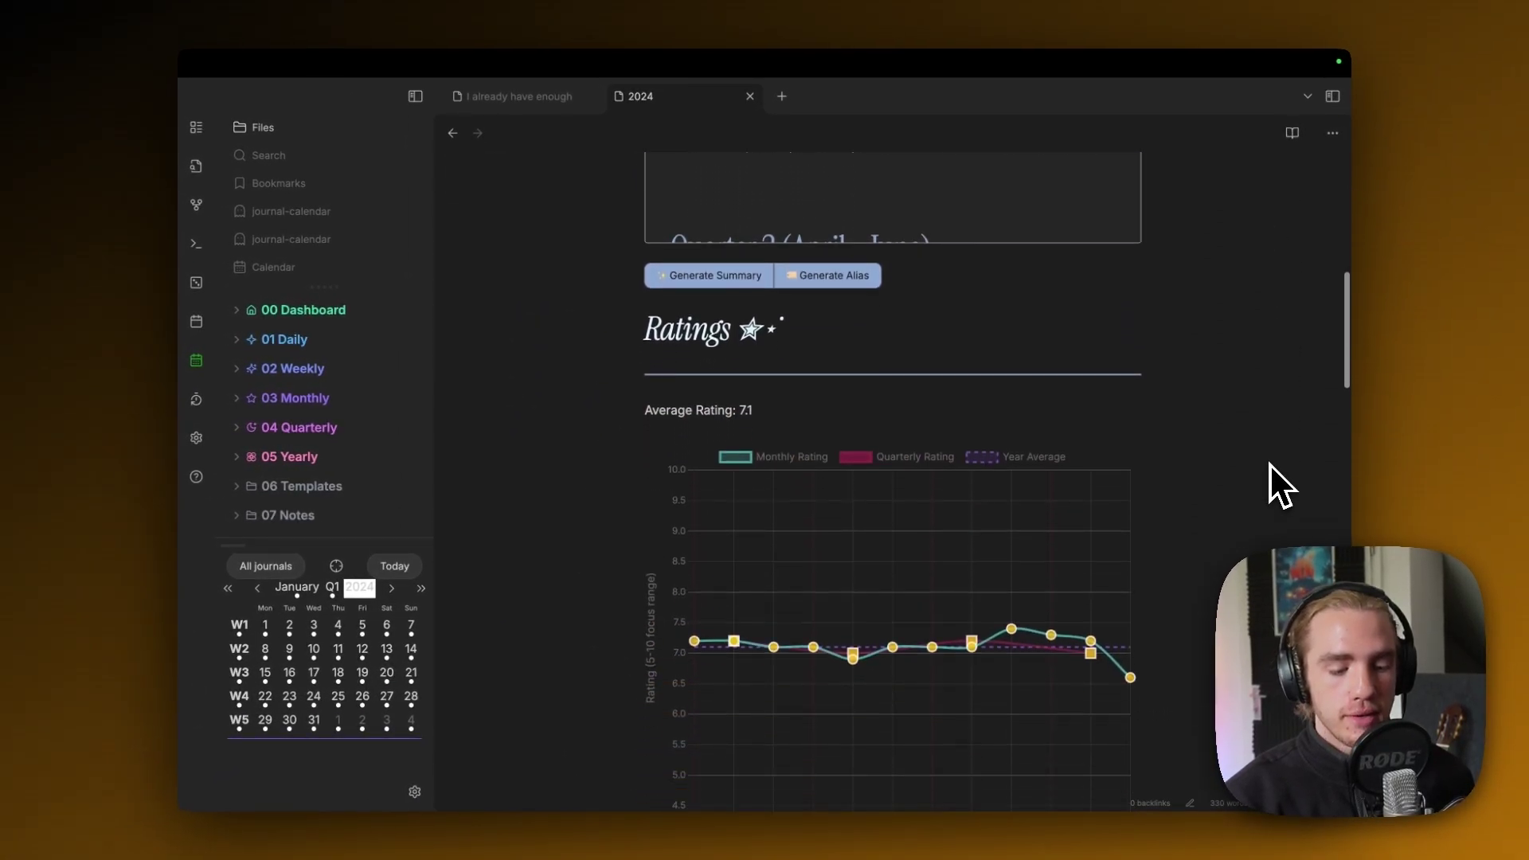
scroll(1270, 462, "down", 2)
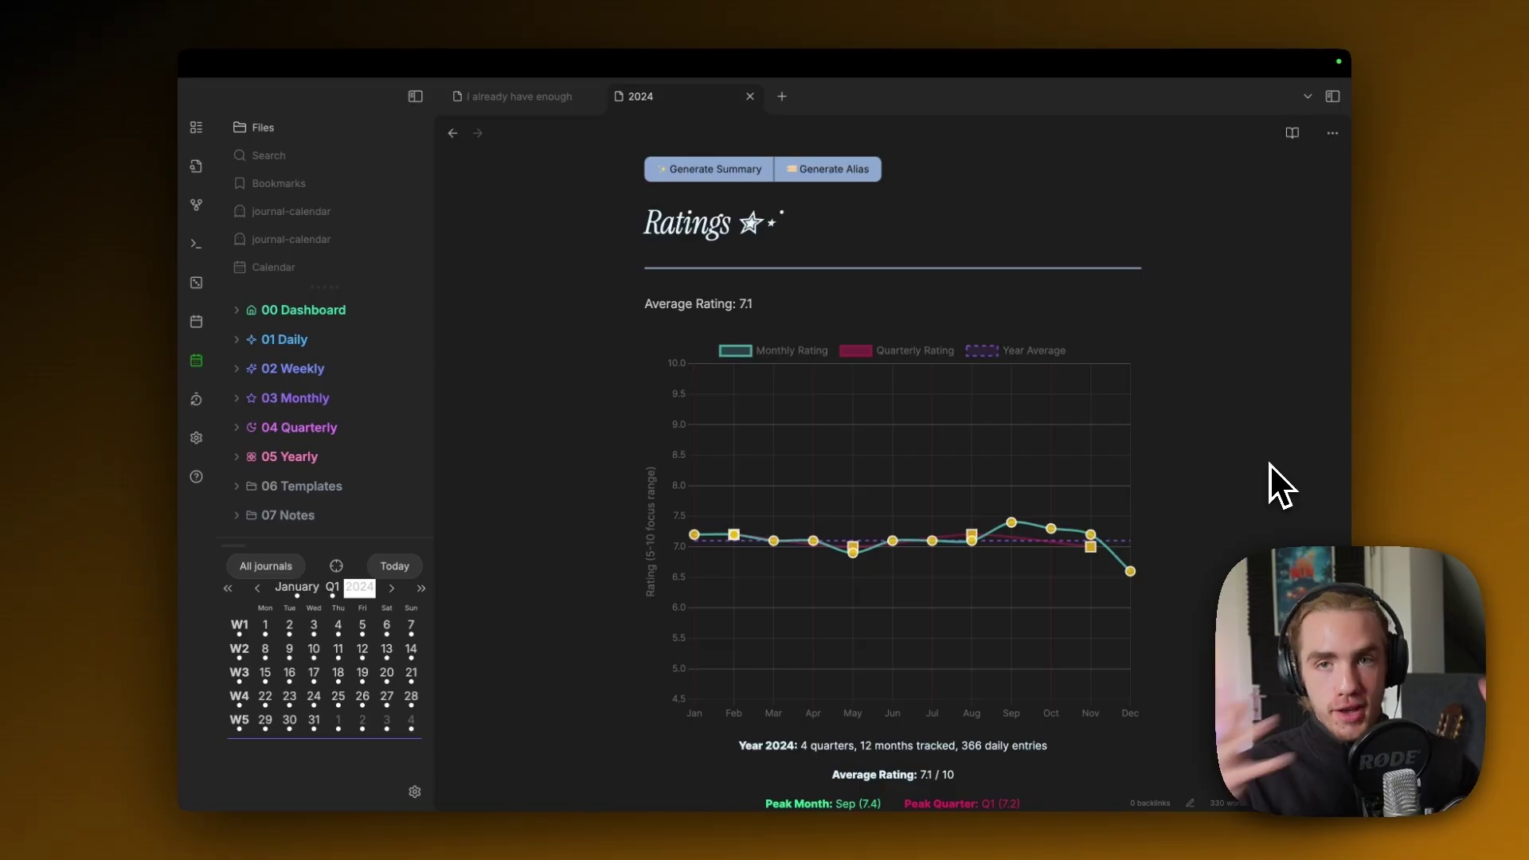
scroll(1236, 409, "down", 1)
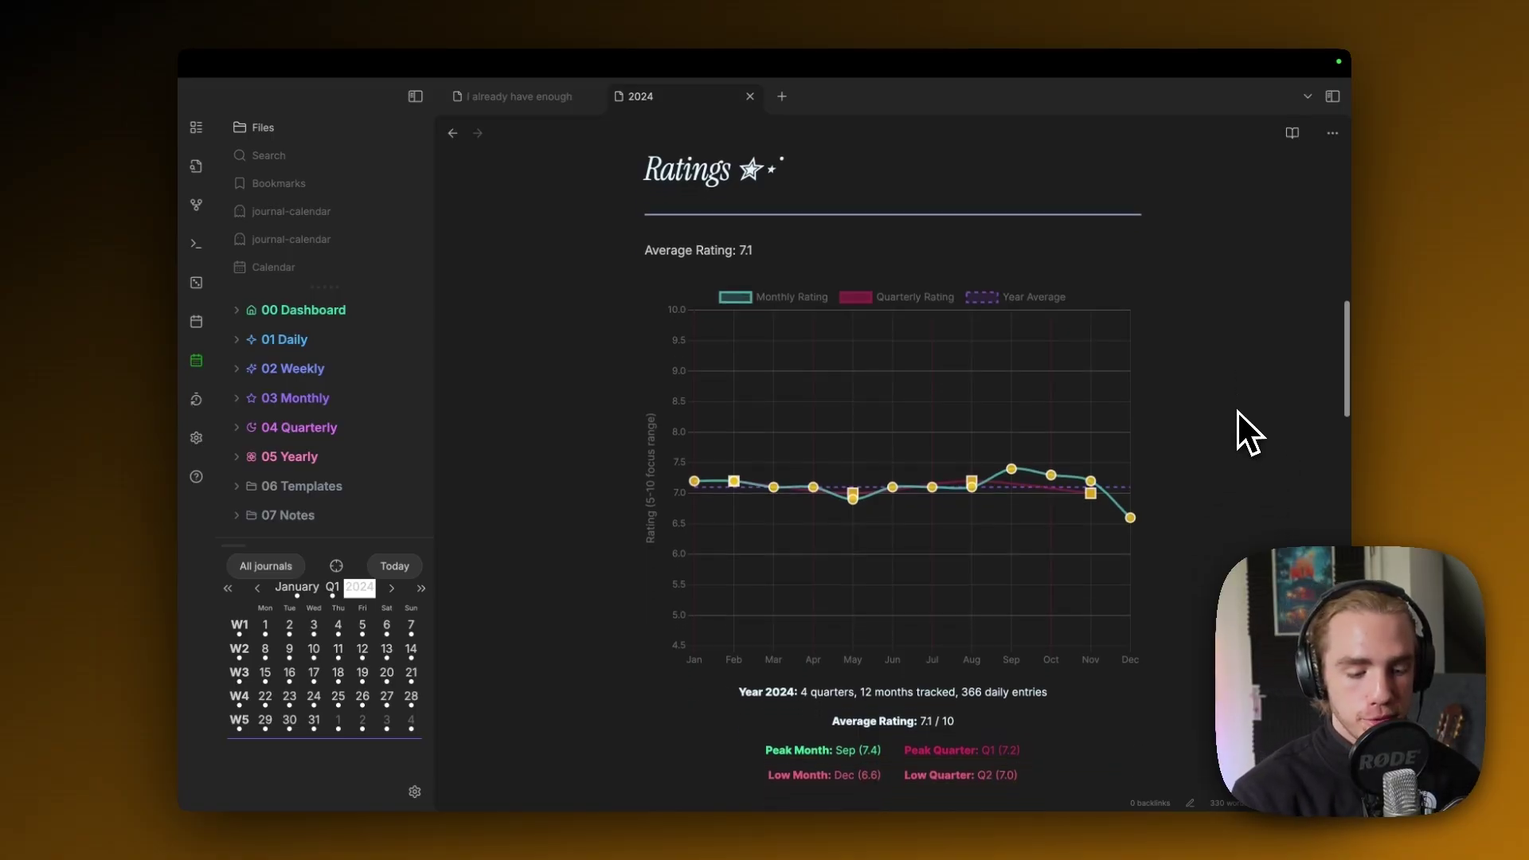
scroll(1236, 410, "down", 2)
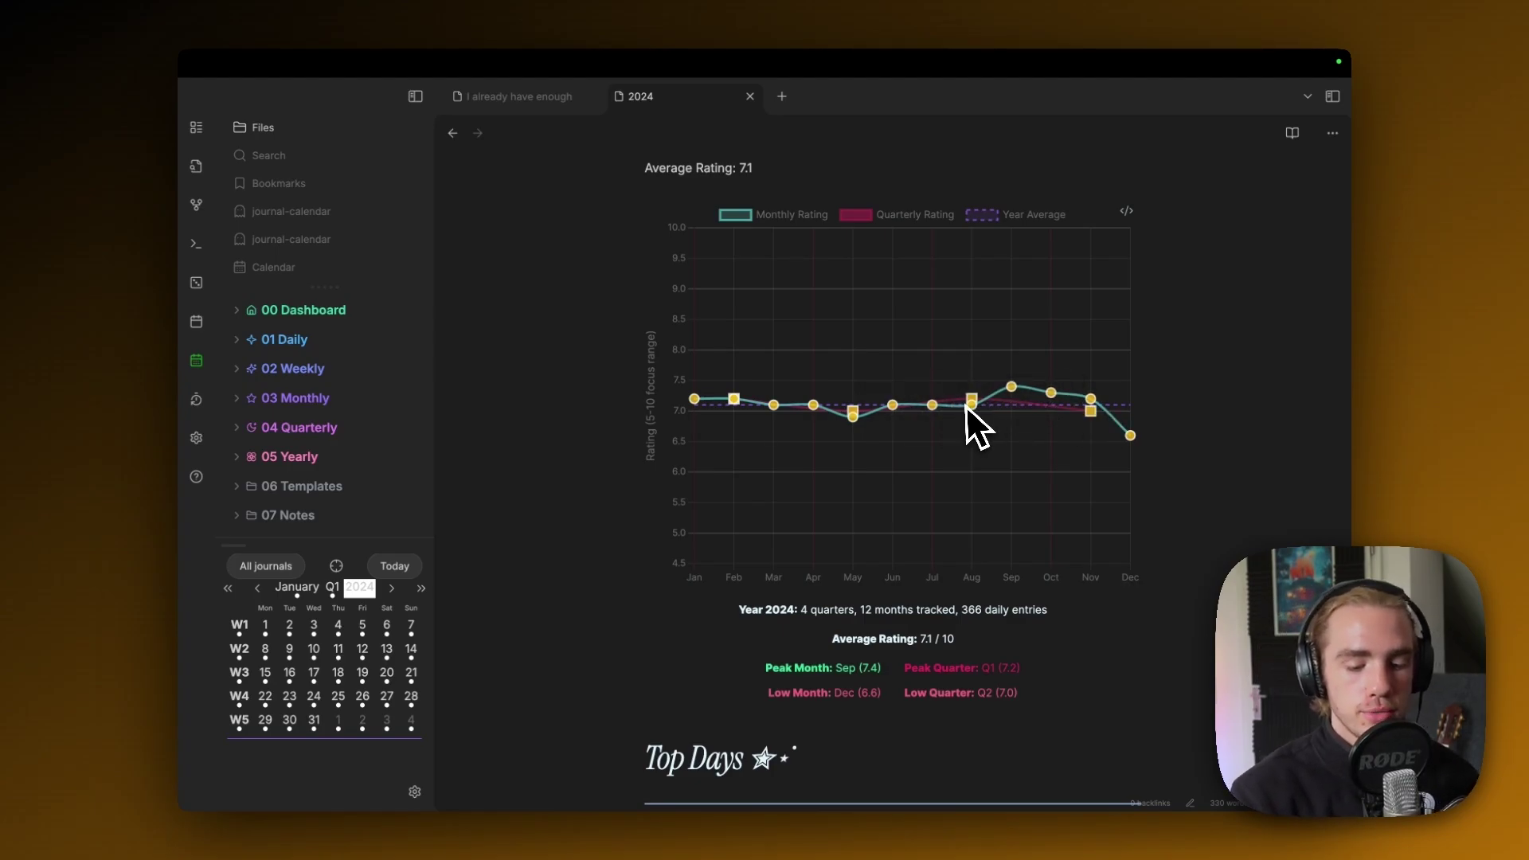
scroll(1223, 351, "down", 3)
scroll(1224, 355, "up", 15)
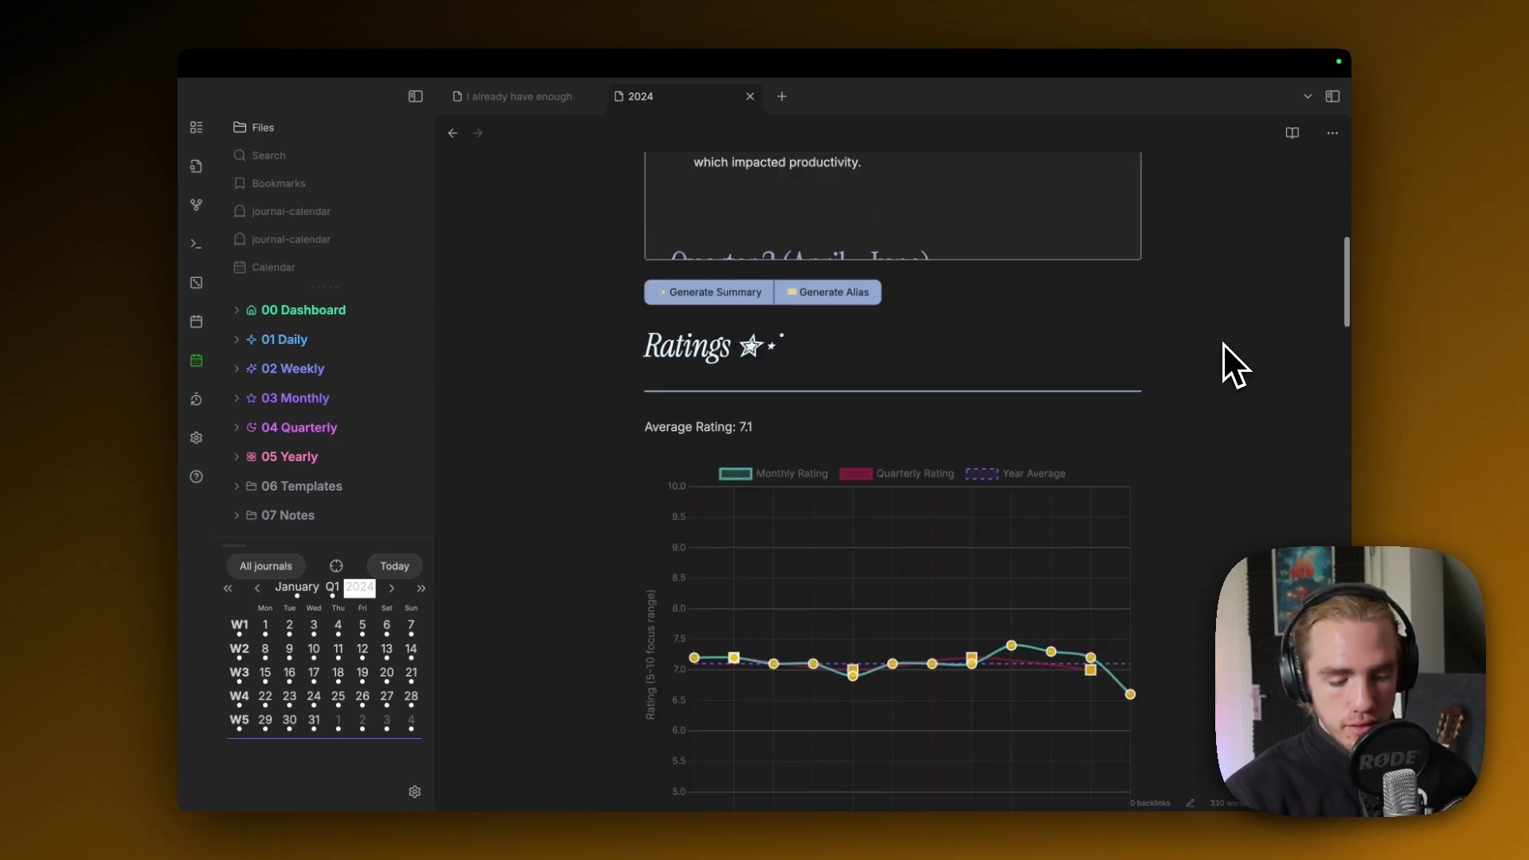
scroll(1225, 419, "down", 20)
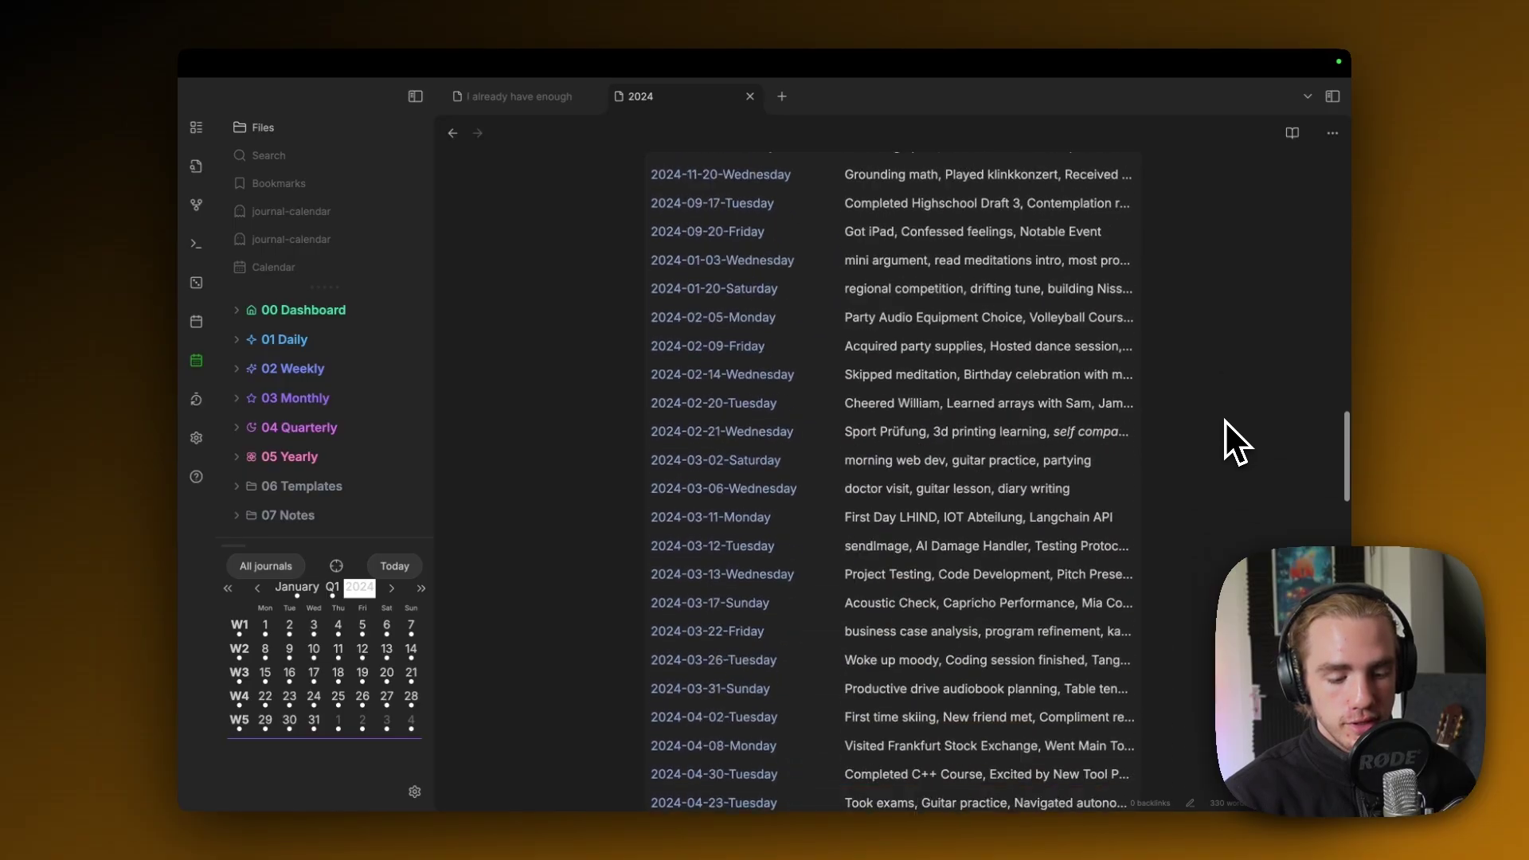
scroll(1225, 419, "up", 15)
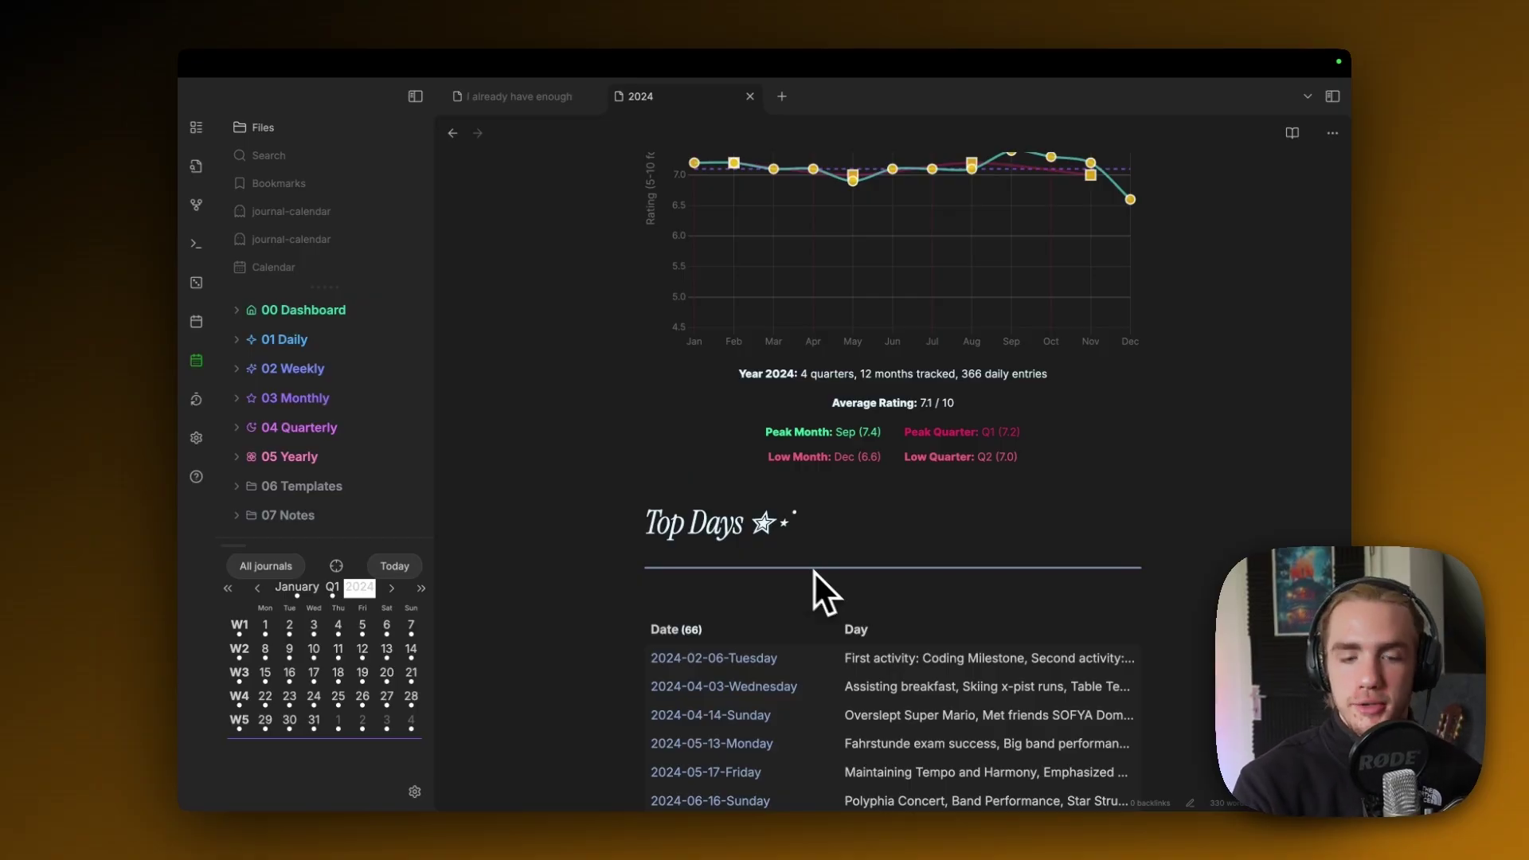
scroll(1020, 505, "down", 20)
scroll(1219, 440, "down", 10)
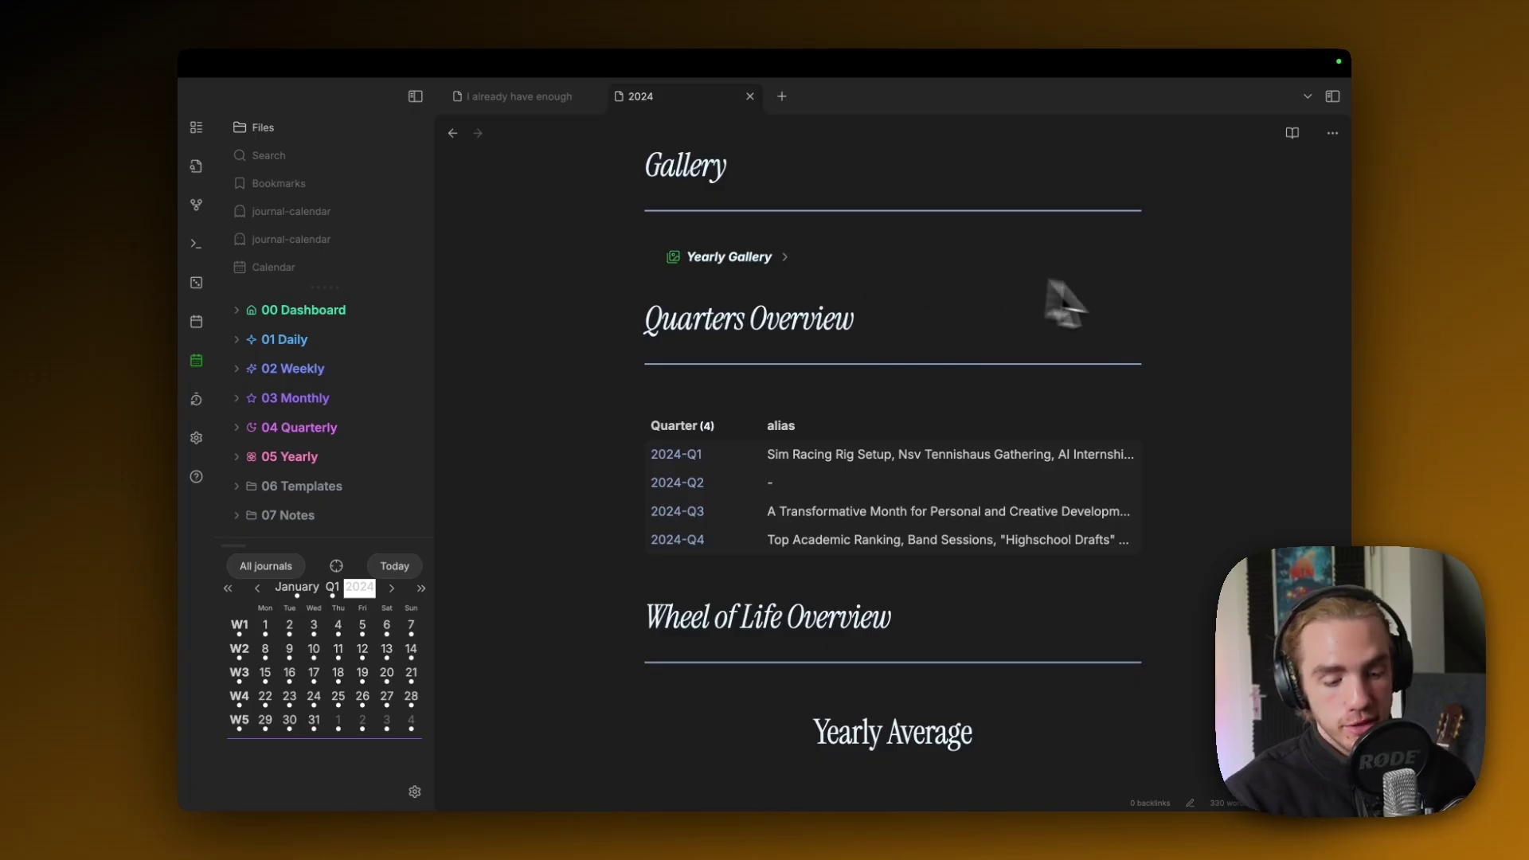
scroll(1255, 370, "down", 12)
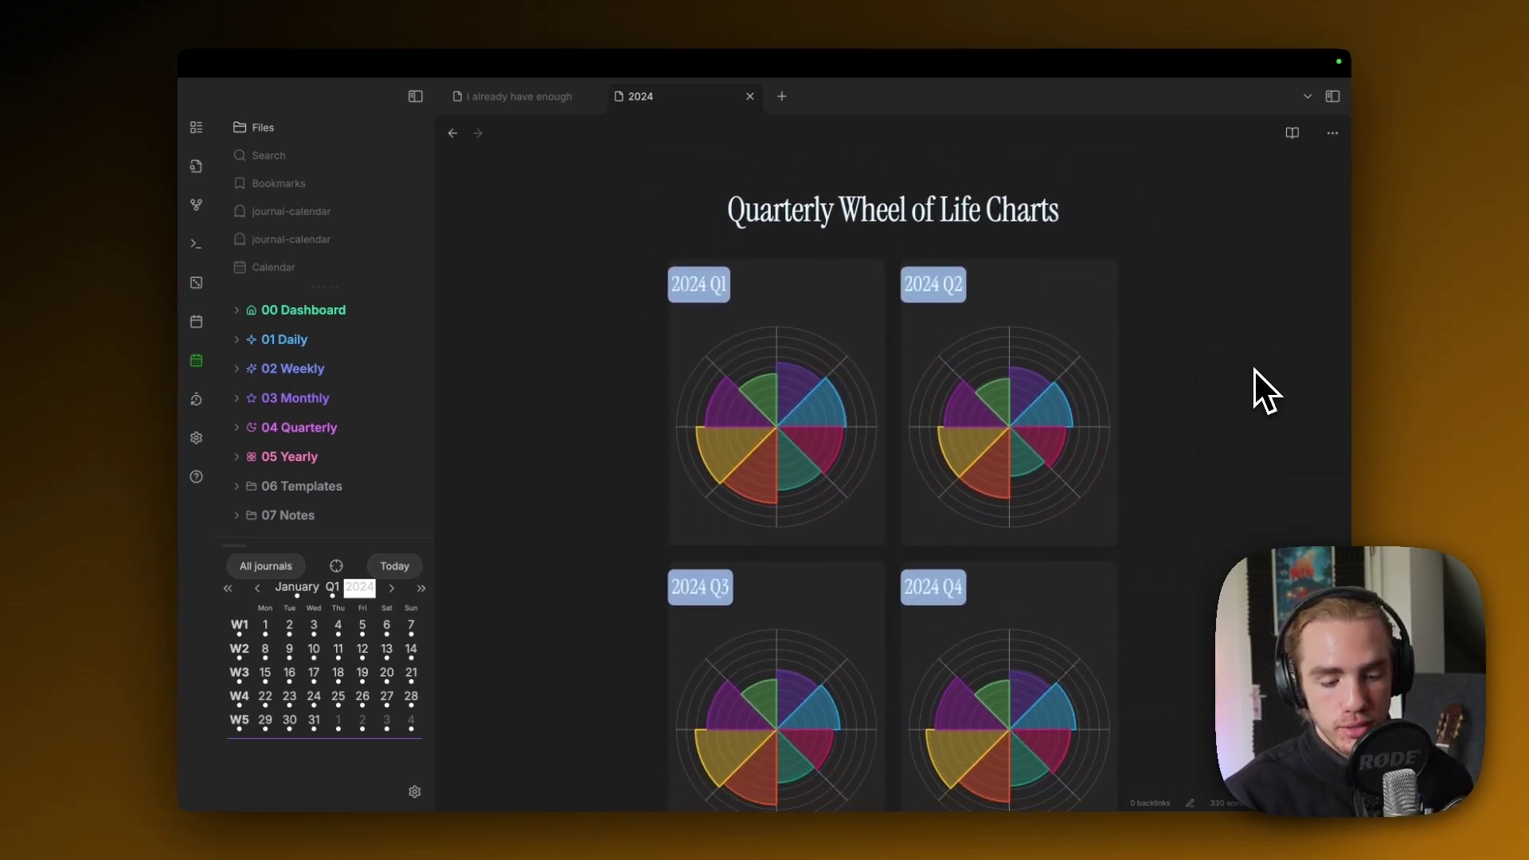
scroll(1255, 370, "down", 10)
scroll(1255, 370, "up", 2)
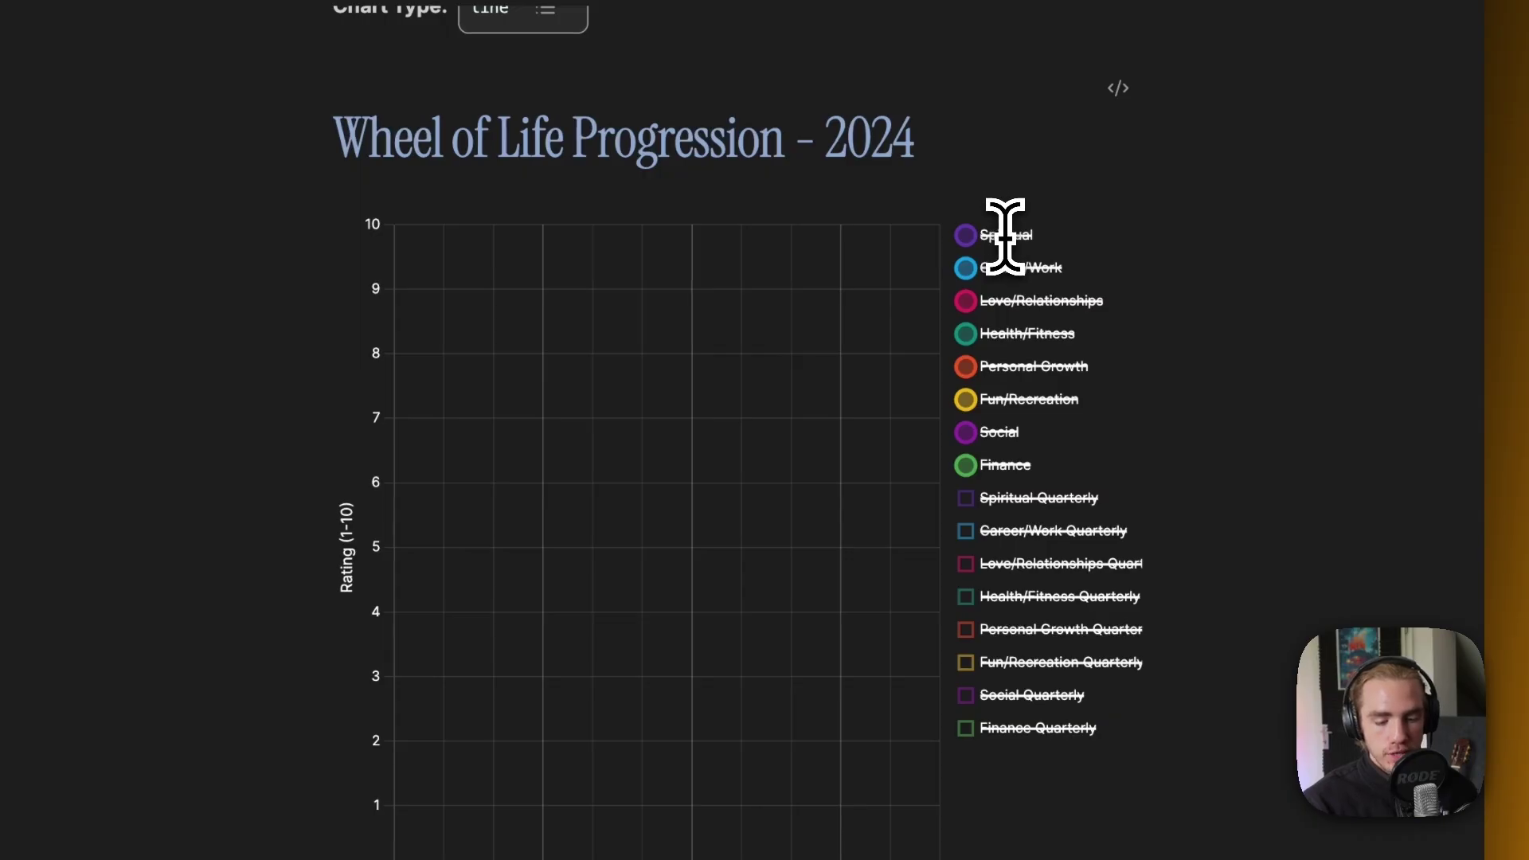
- Turn on the Spiritual, Health/Fitness and Career/Work Quarterly series in the 2024 chart legend
left_click(1005, 236)
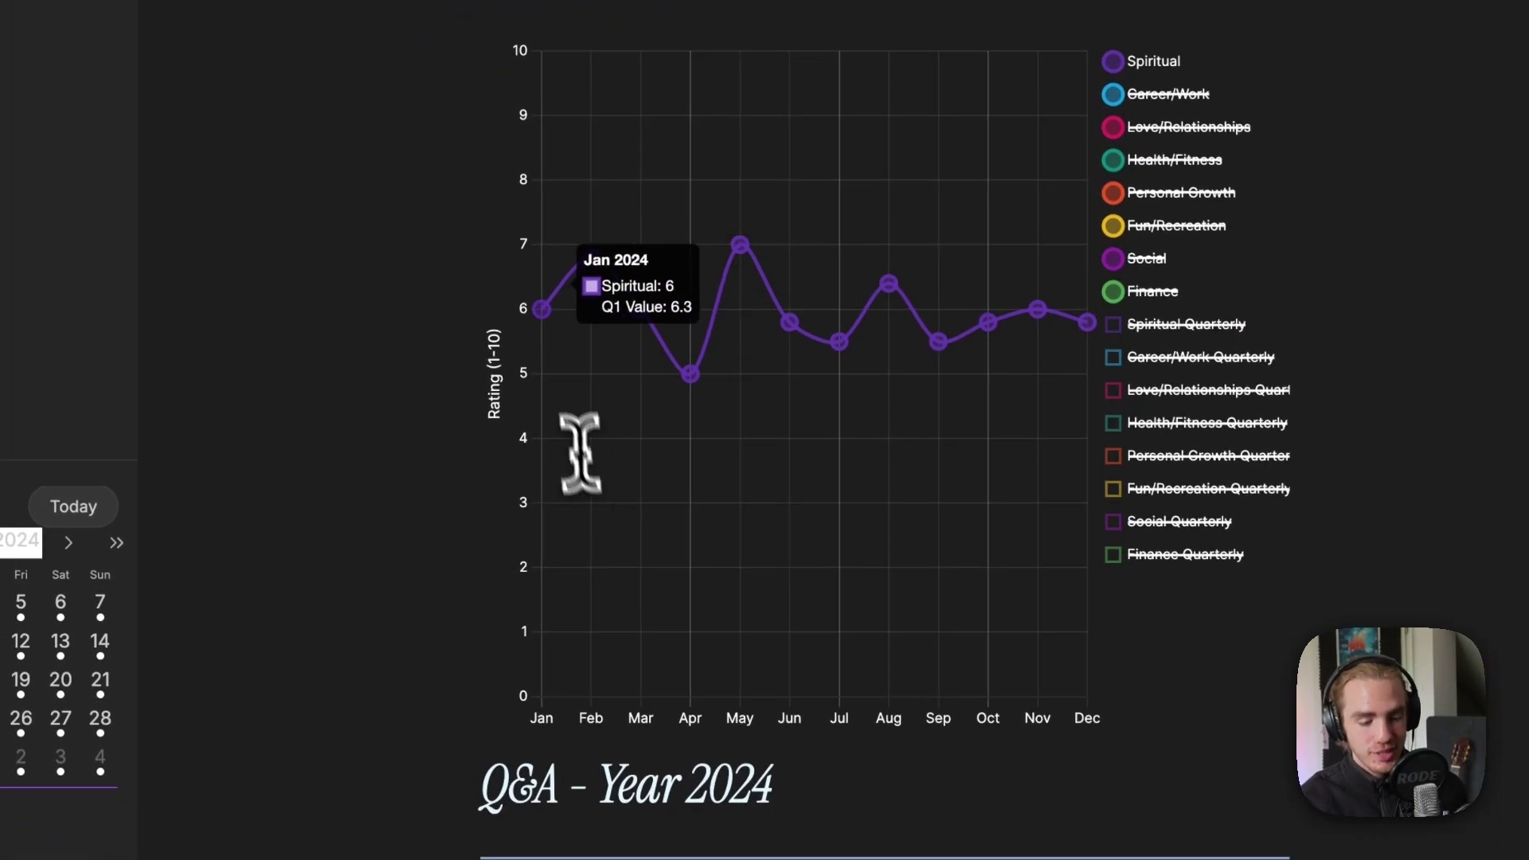
left_click(1165, 169)
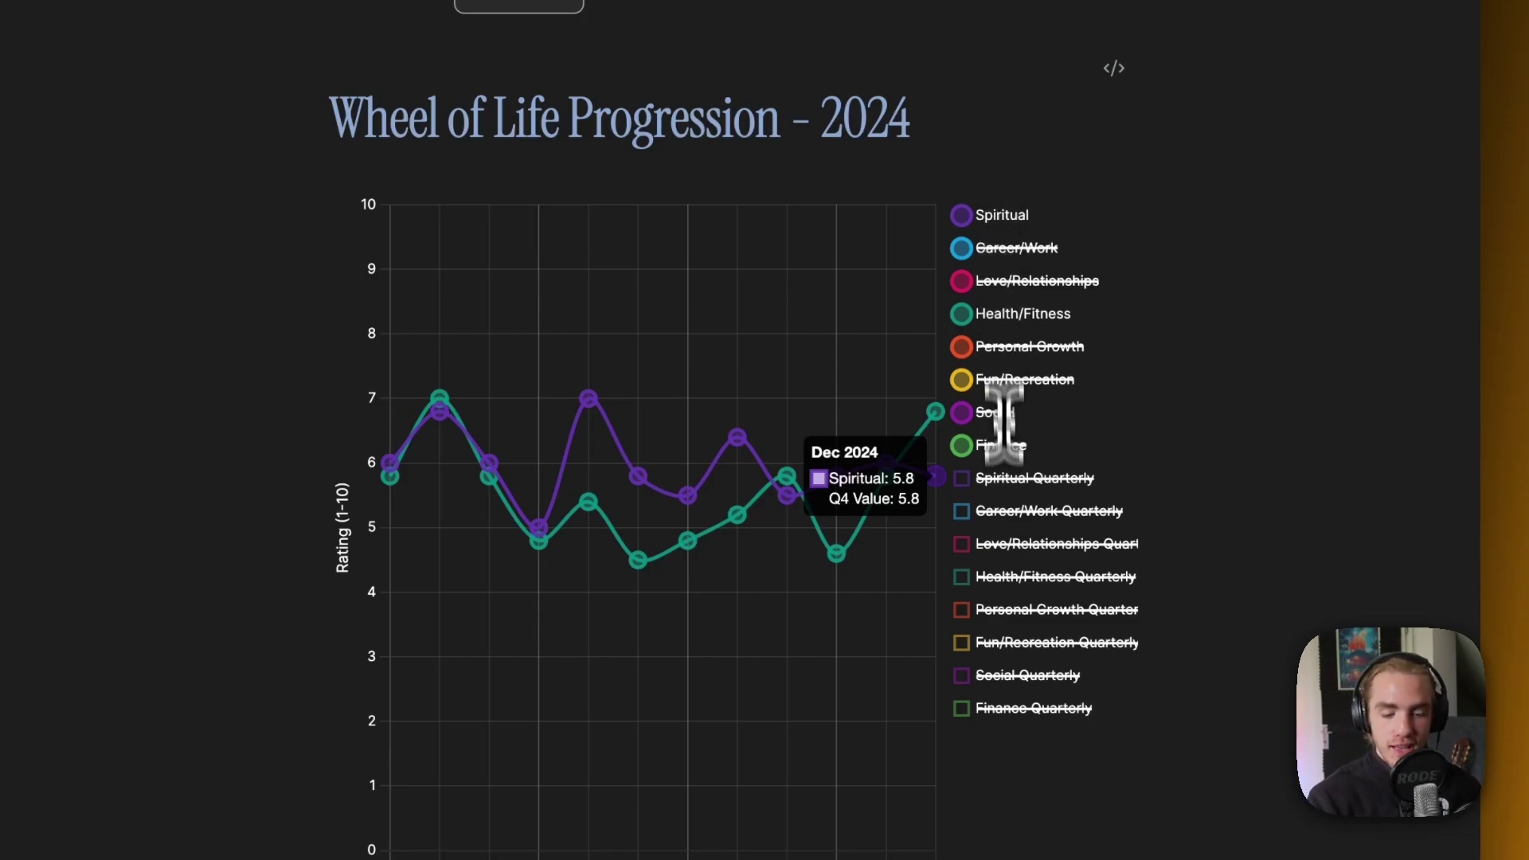
left_click(1009, 510)
scroll(1020, 582, "down", 3)
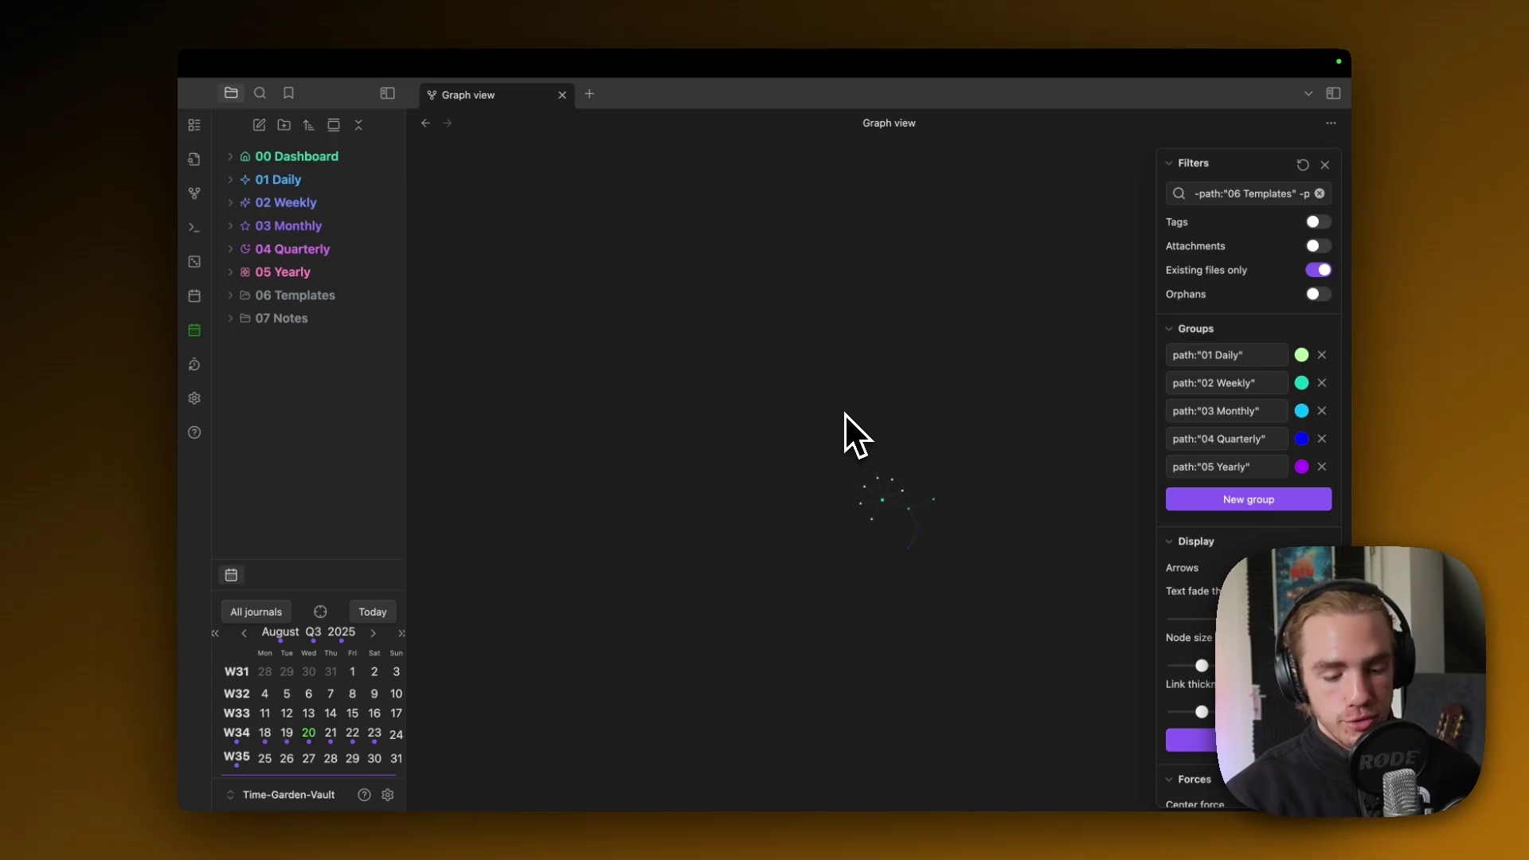
- Open the vault graph view and pan and zoom across the flower-like note clusters
left_click_drag(844, 413, 834, 384)
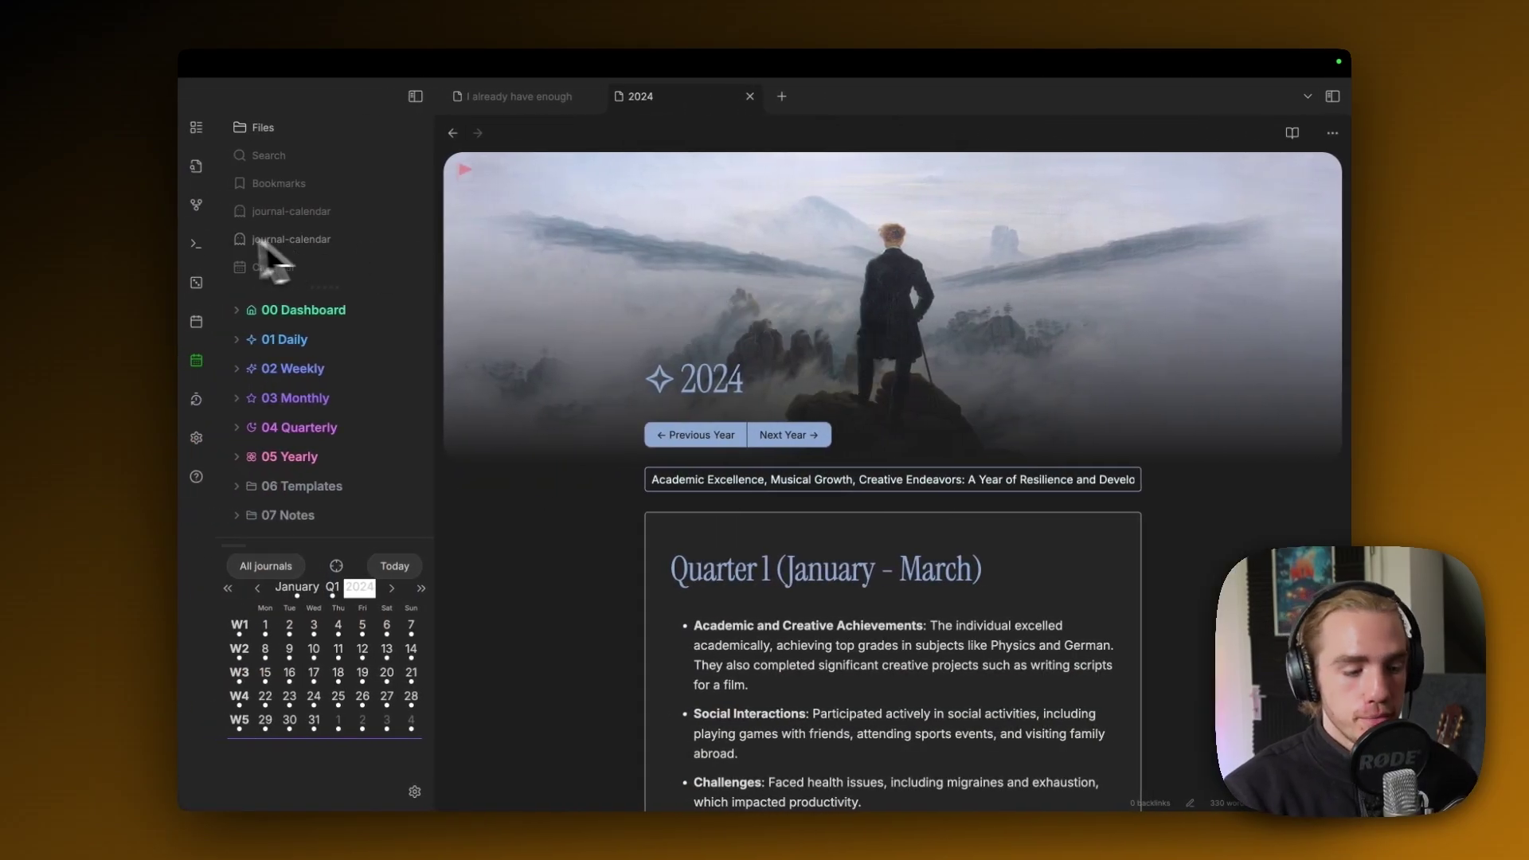
left_click(196, 207)
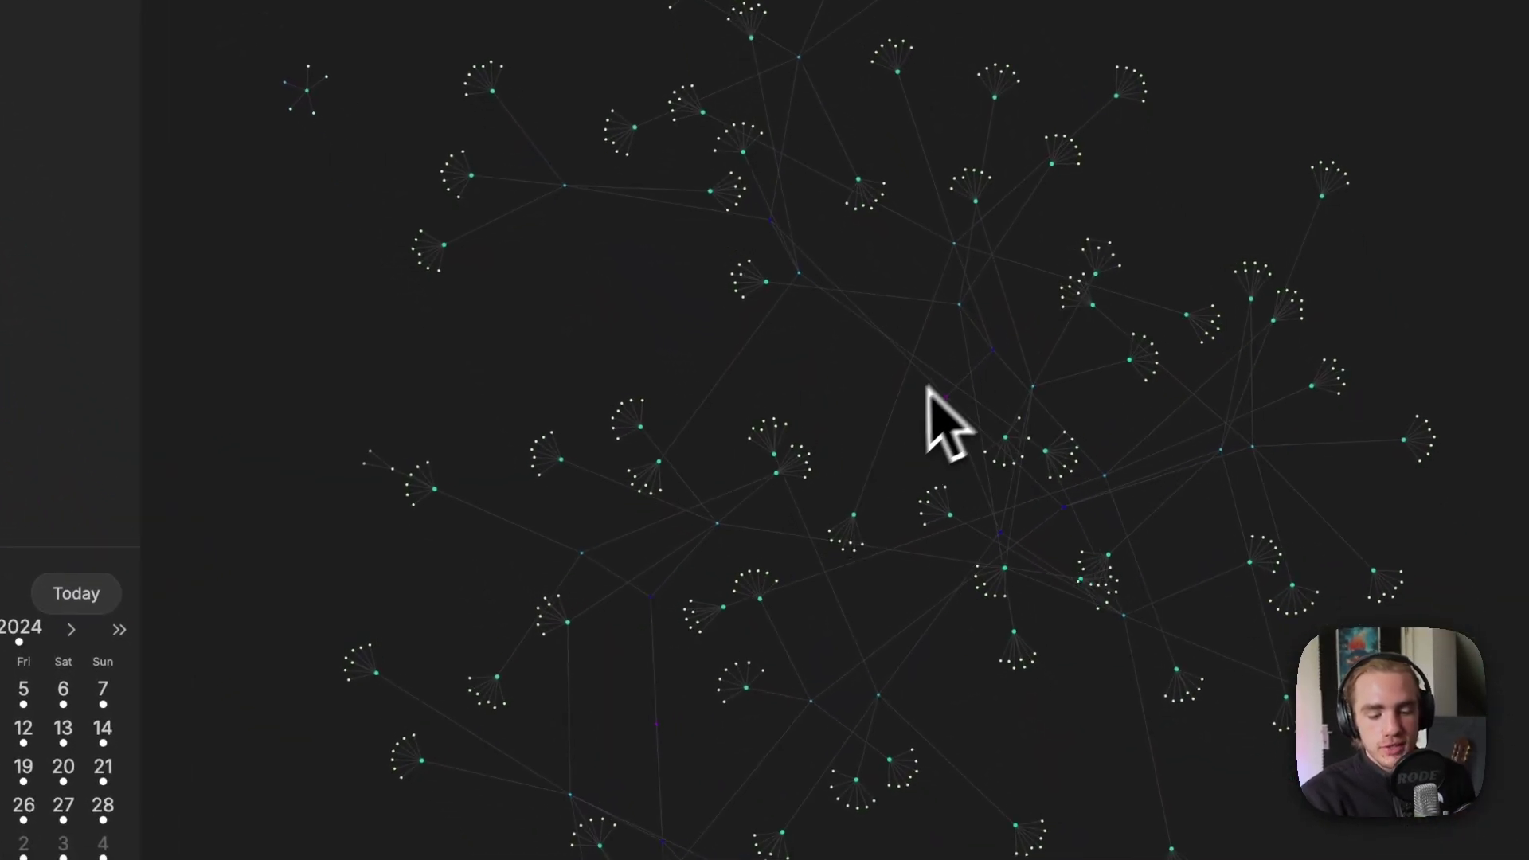
left_click_drag(836, 382, 764, 341)
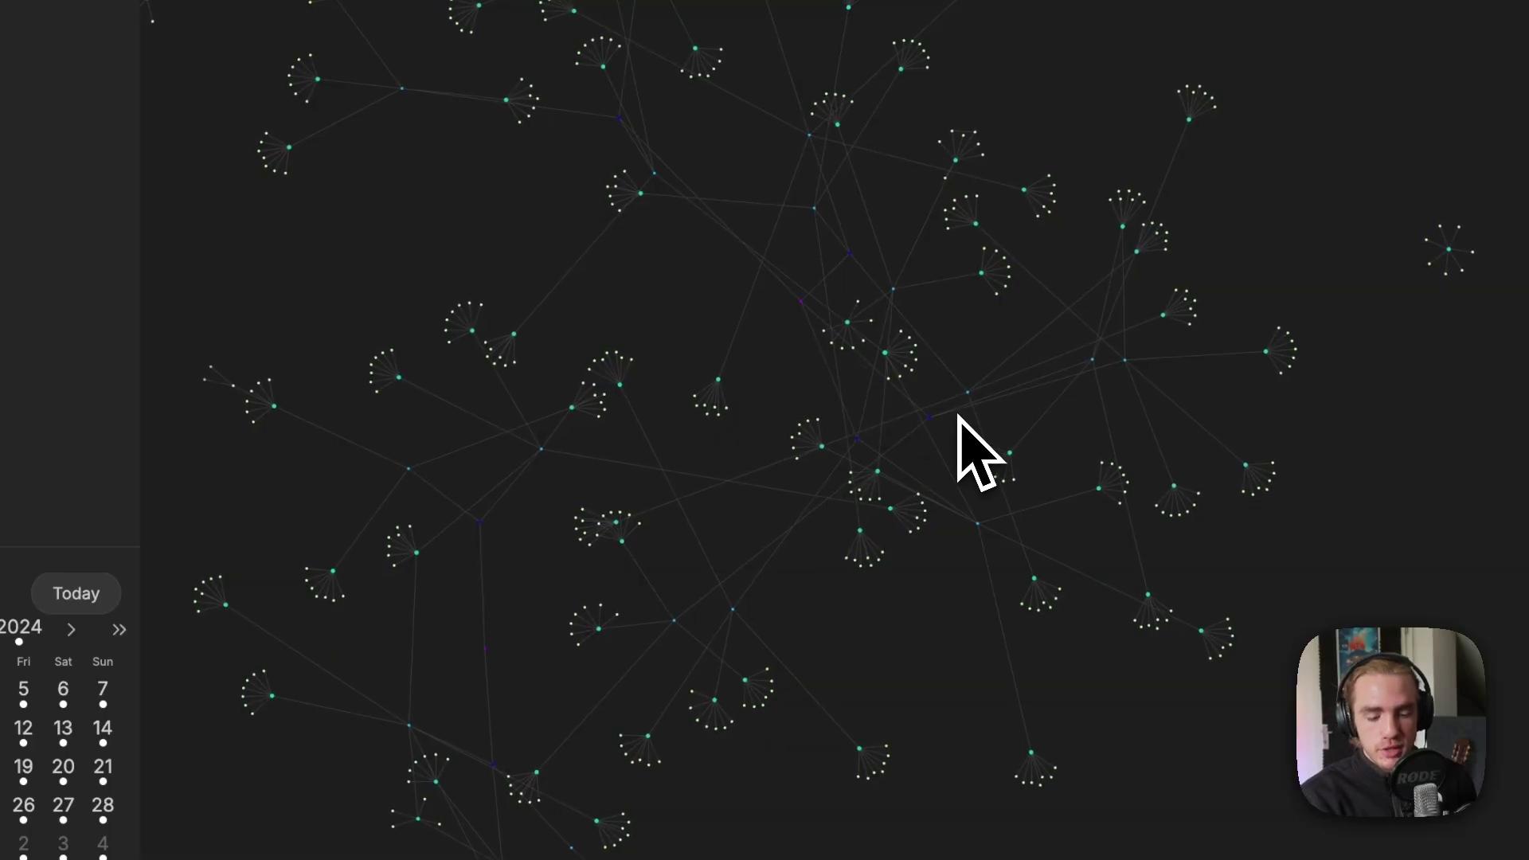
left_click_drag(962, 637, 874, 577)
scroll(877, 578, "up", 5)
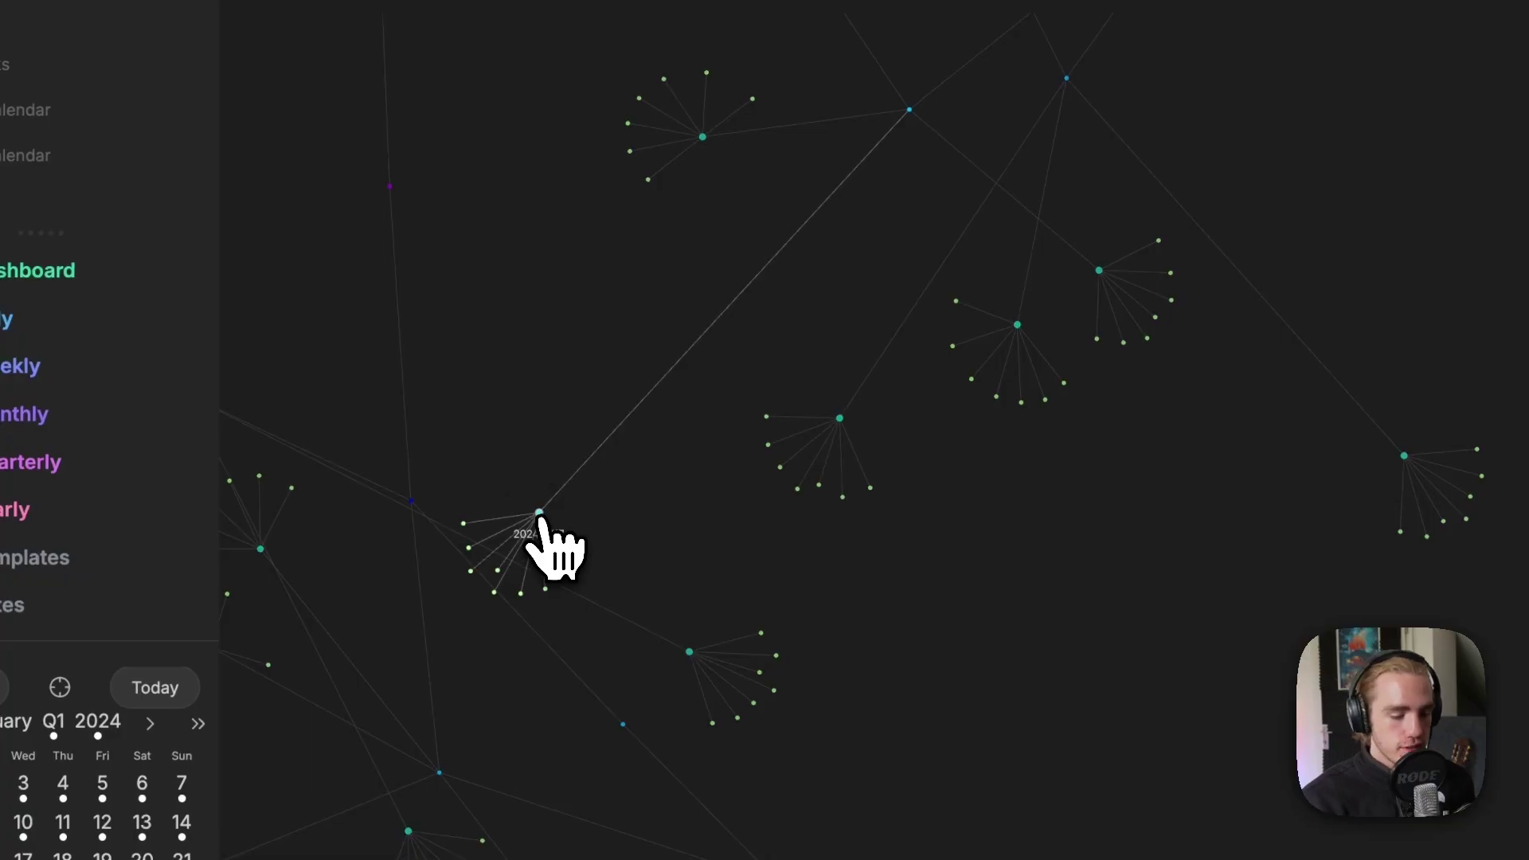
- Rearrange the graph, open the 2024 Q2 quarterly note from its node, then return
left_click_drag(552, 546, 669, 395)
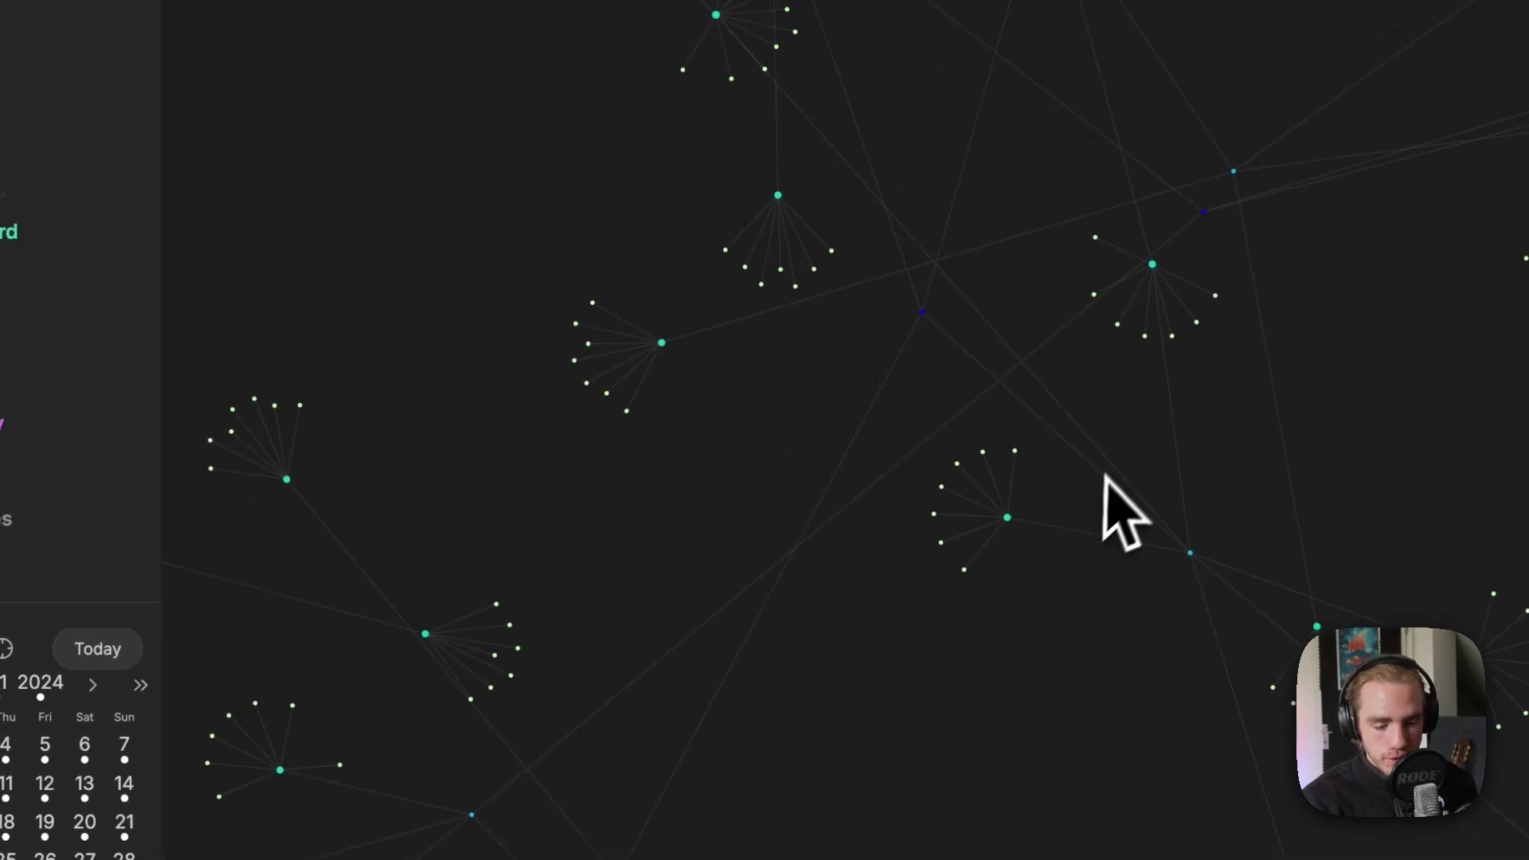
left_click_drag(1104, 476, 971, 590)
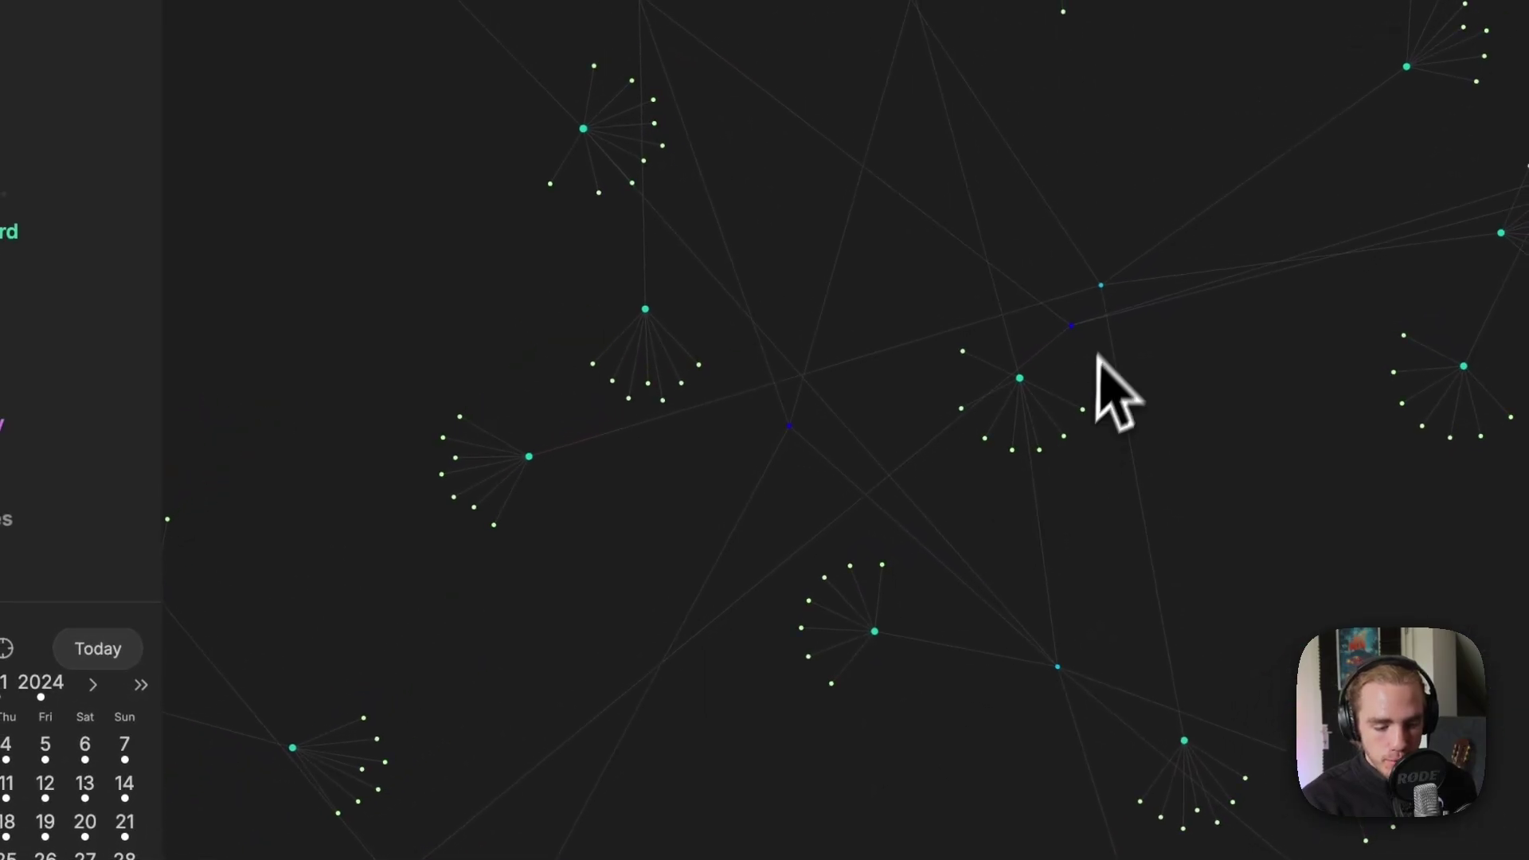
left_click(1071, 327)
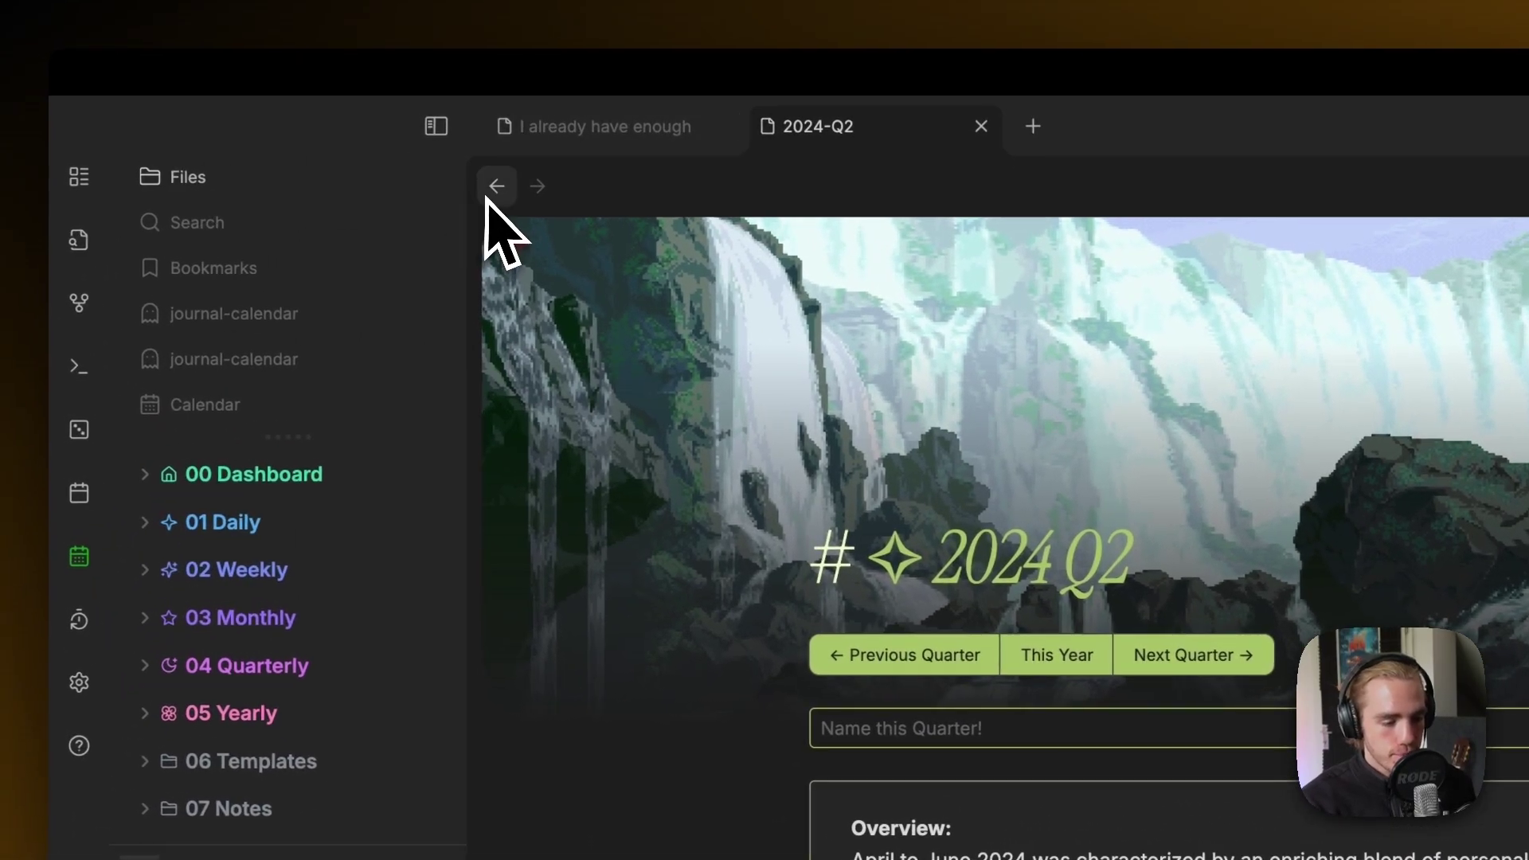
left_click(495, 184)
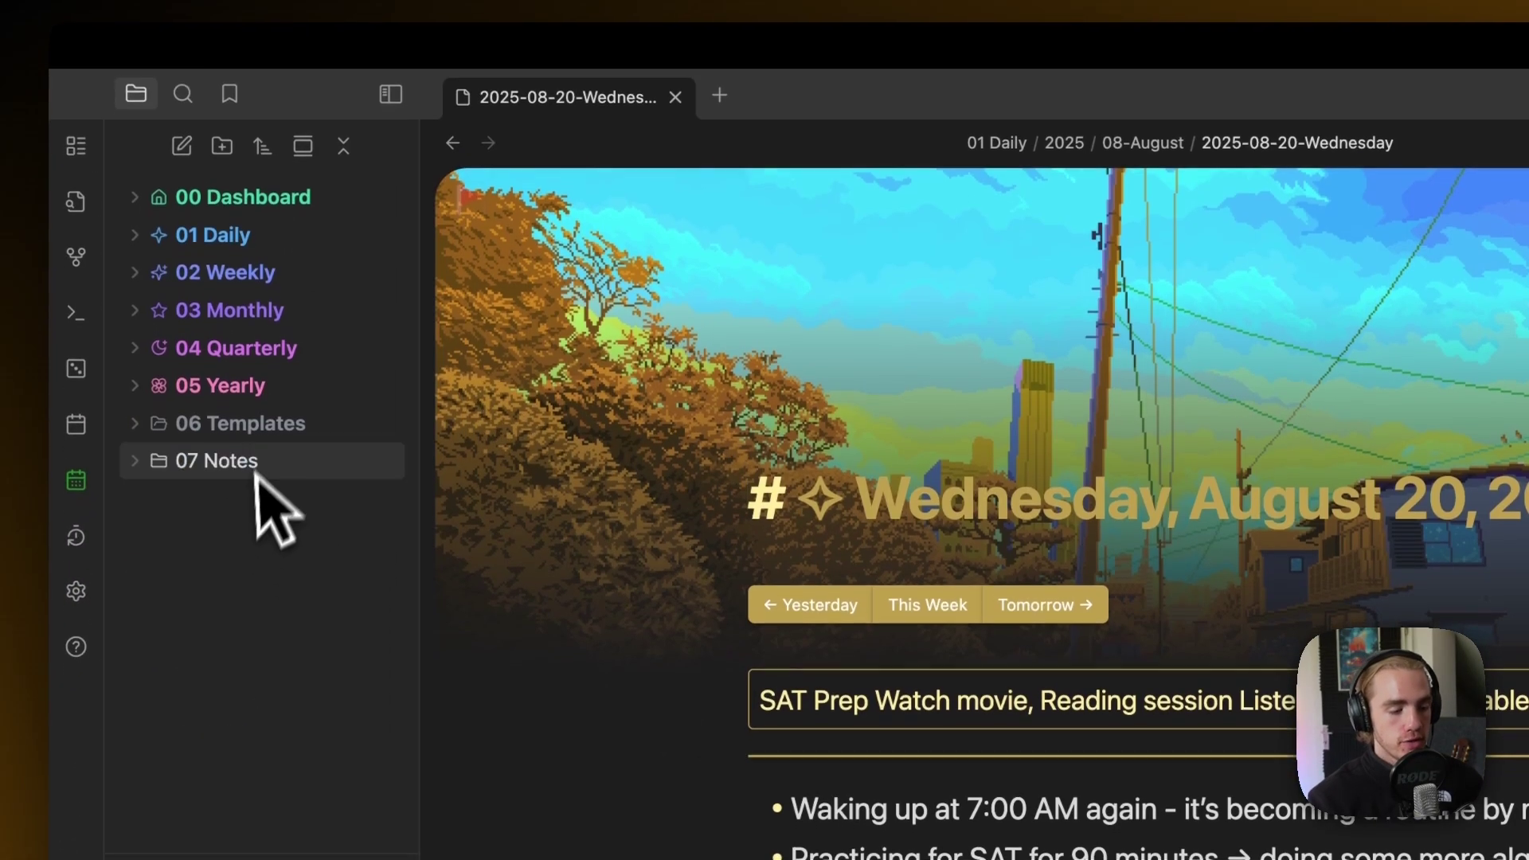
- Peek into 06 Templates and 00 Dashboard, leaving both folders collapsed
left_click(271, 452)
left_click(268, 428)
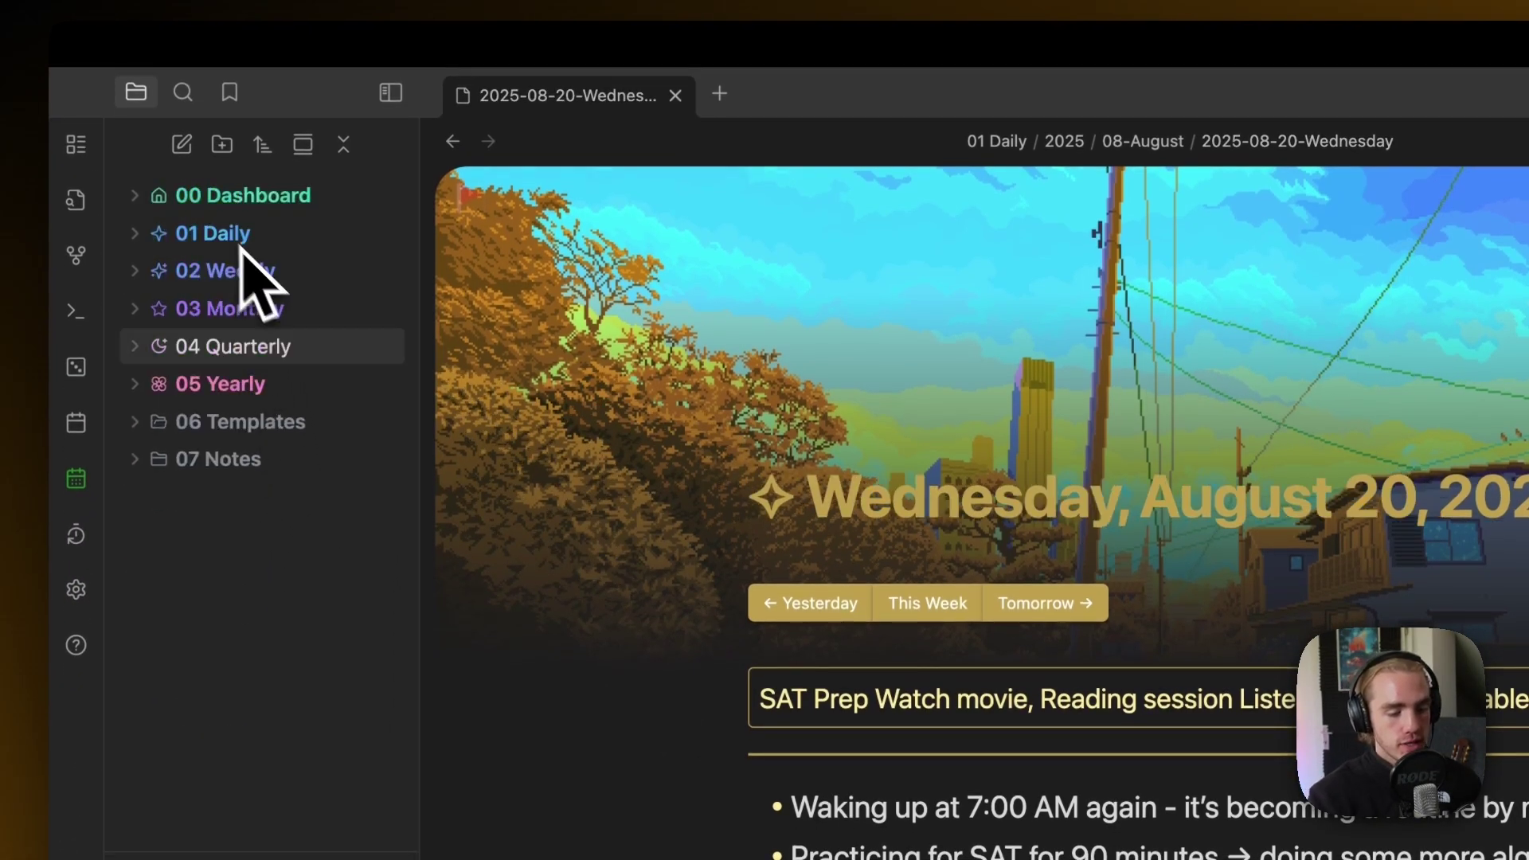
left_click(290, 200)
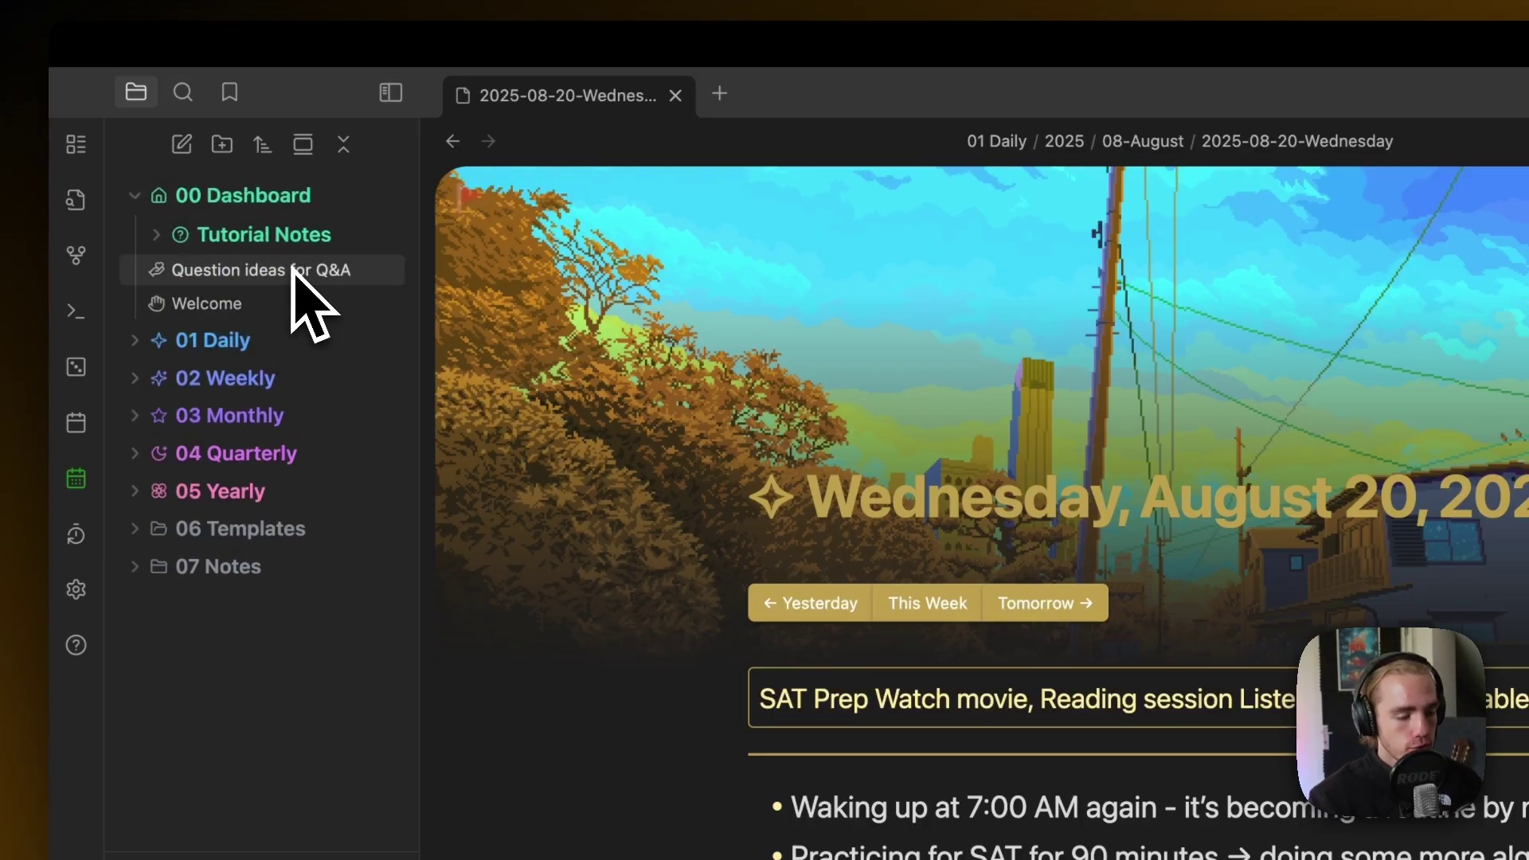
left_click(267, 201)
- Expand 01 Daily, 02 Weekly and 03 Monthly along with their 2024 and 2025 year folders
left_click(267, 237)
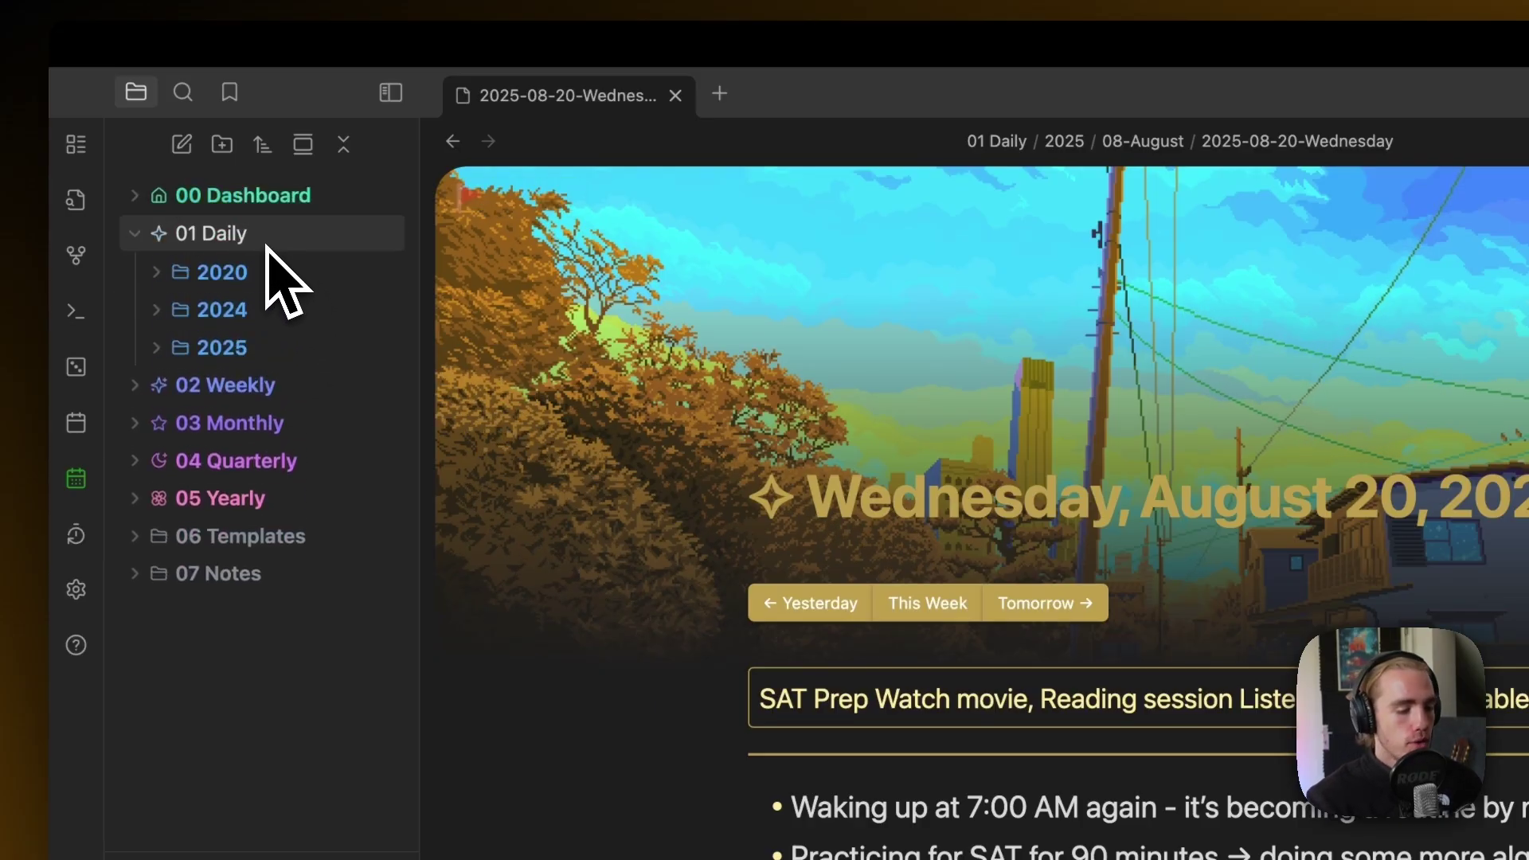
left_click(225, 390)
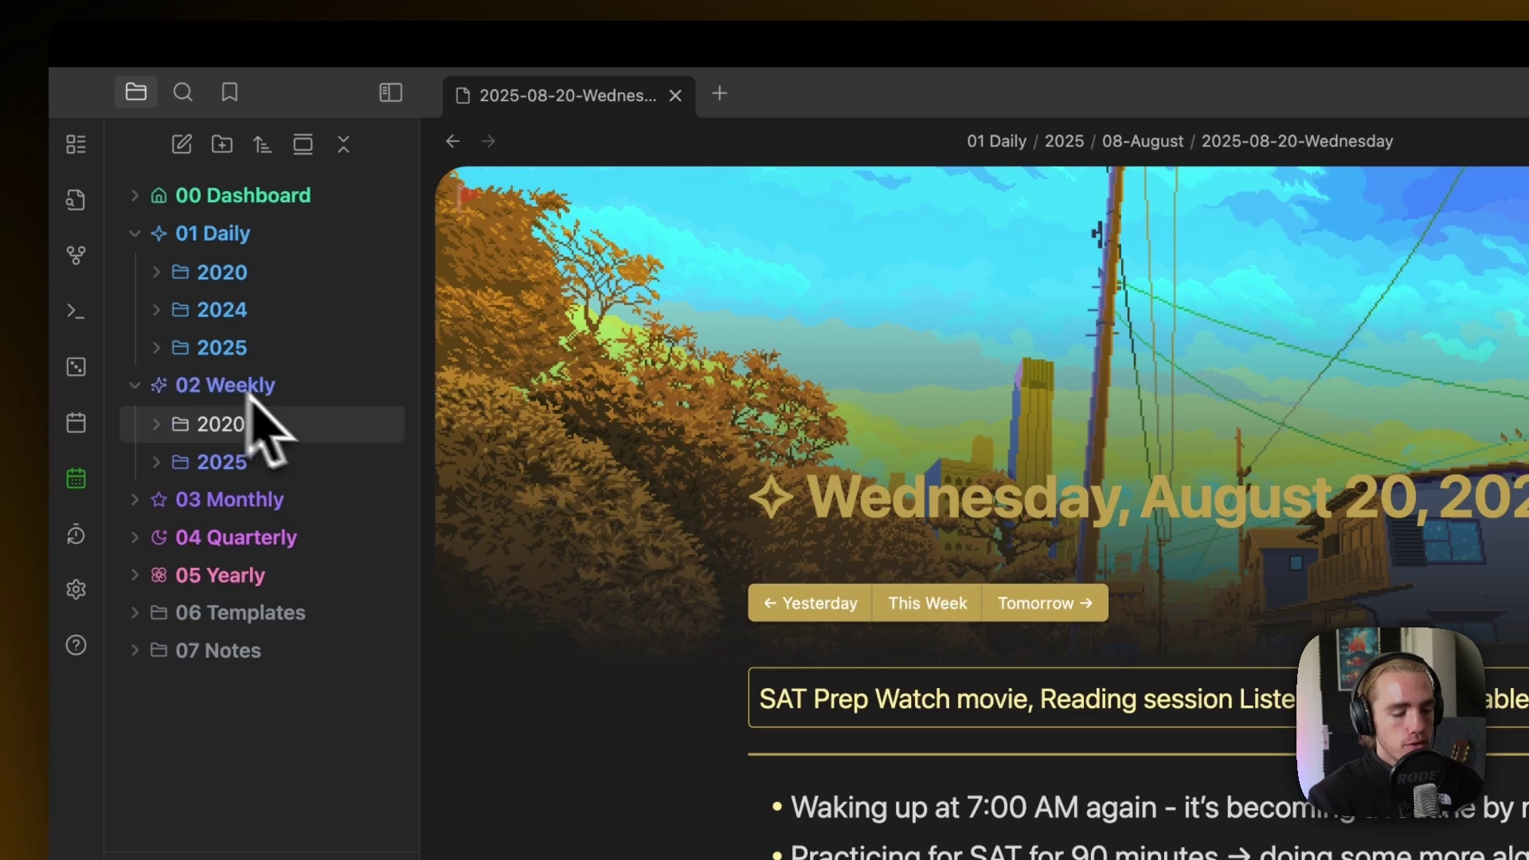
left_click(290, 500)
left_click(280, 540)
left_click(265, 313)
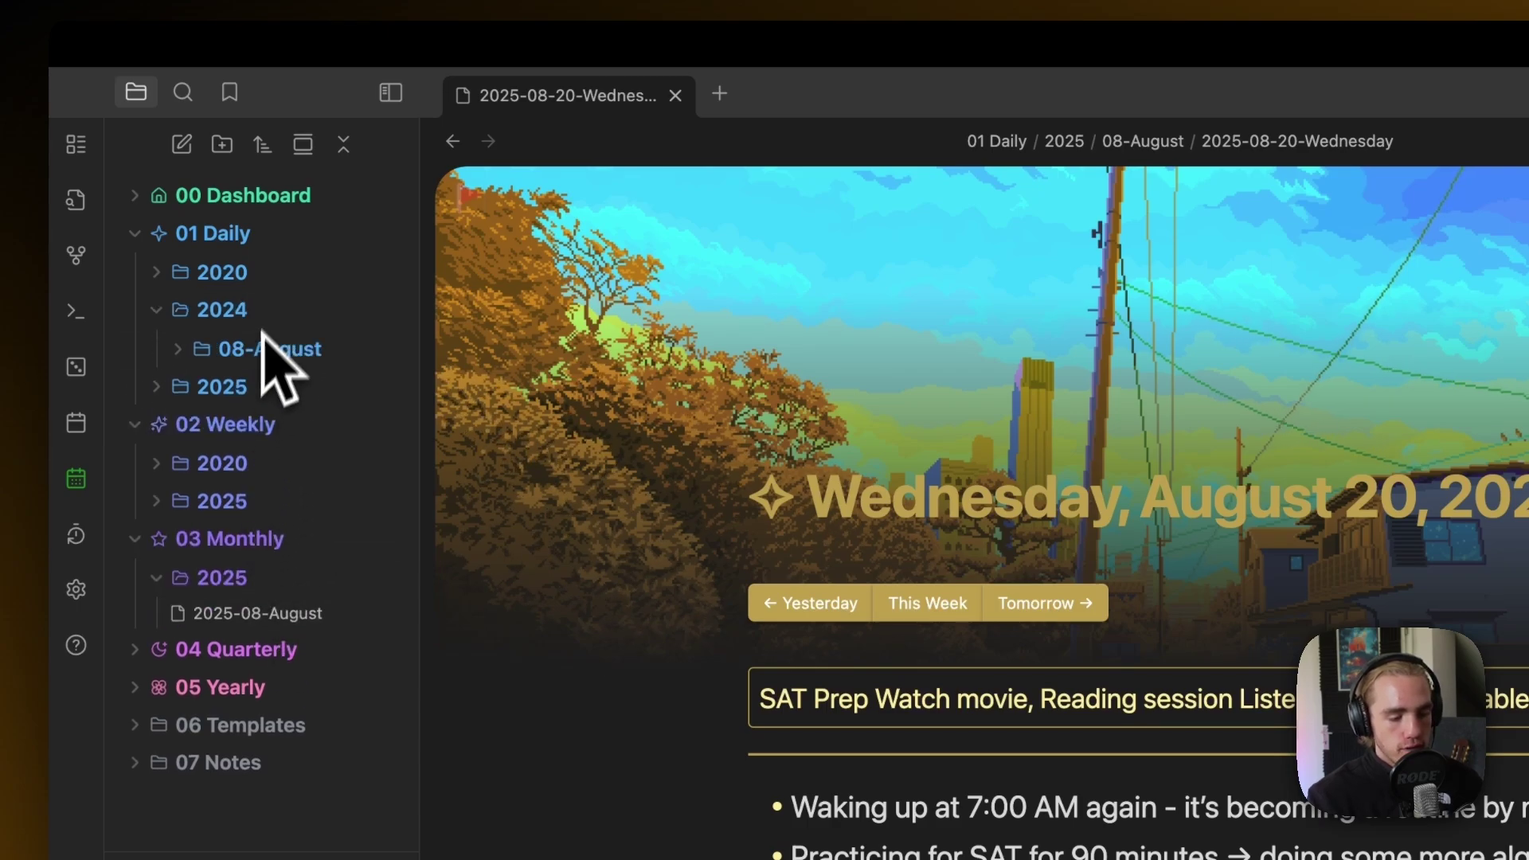
left_click(255, 387)
- Collapse the Daily, Weekly and Monthly folders and expand 06 Templates to show its subfolders
left_click(242, 234)
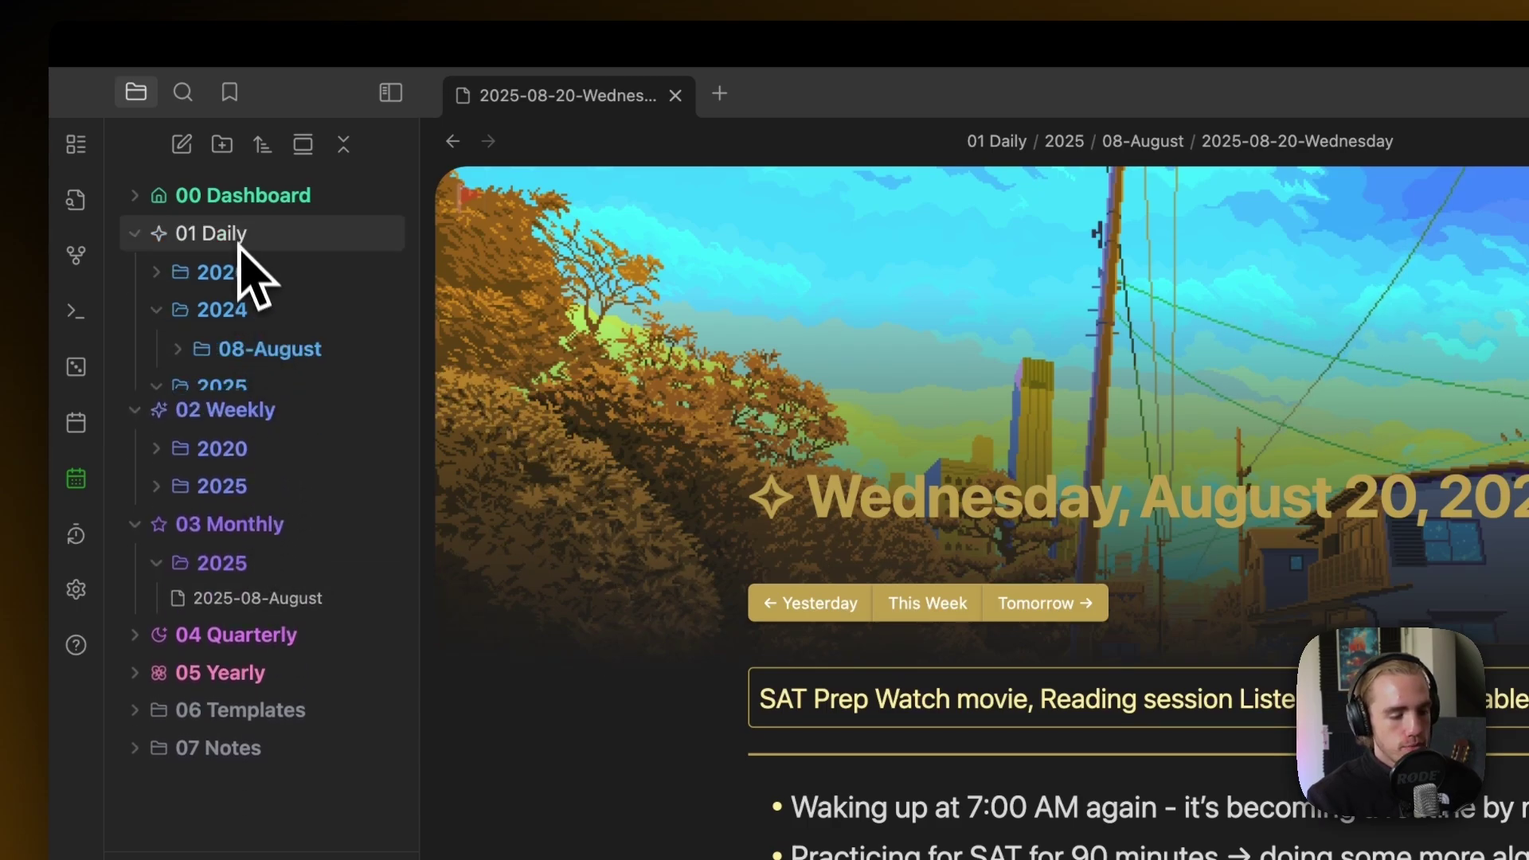
left_click(242, 272)
left_click(239, 311)
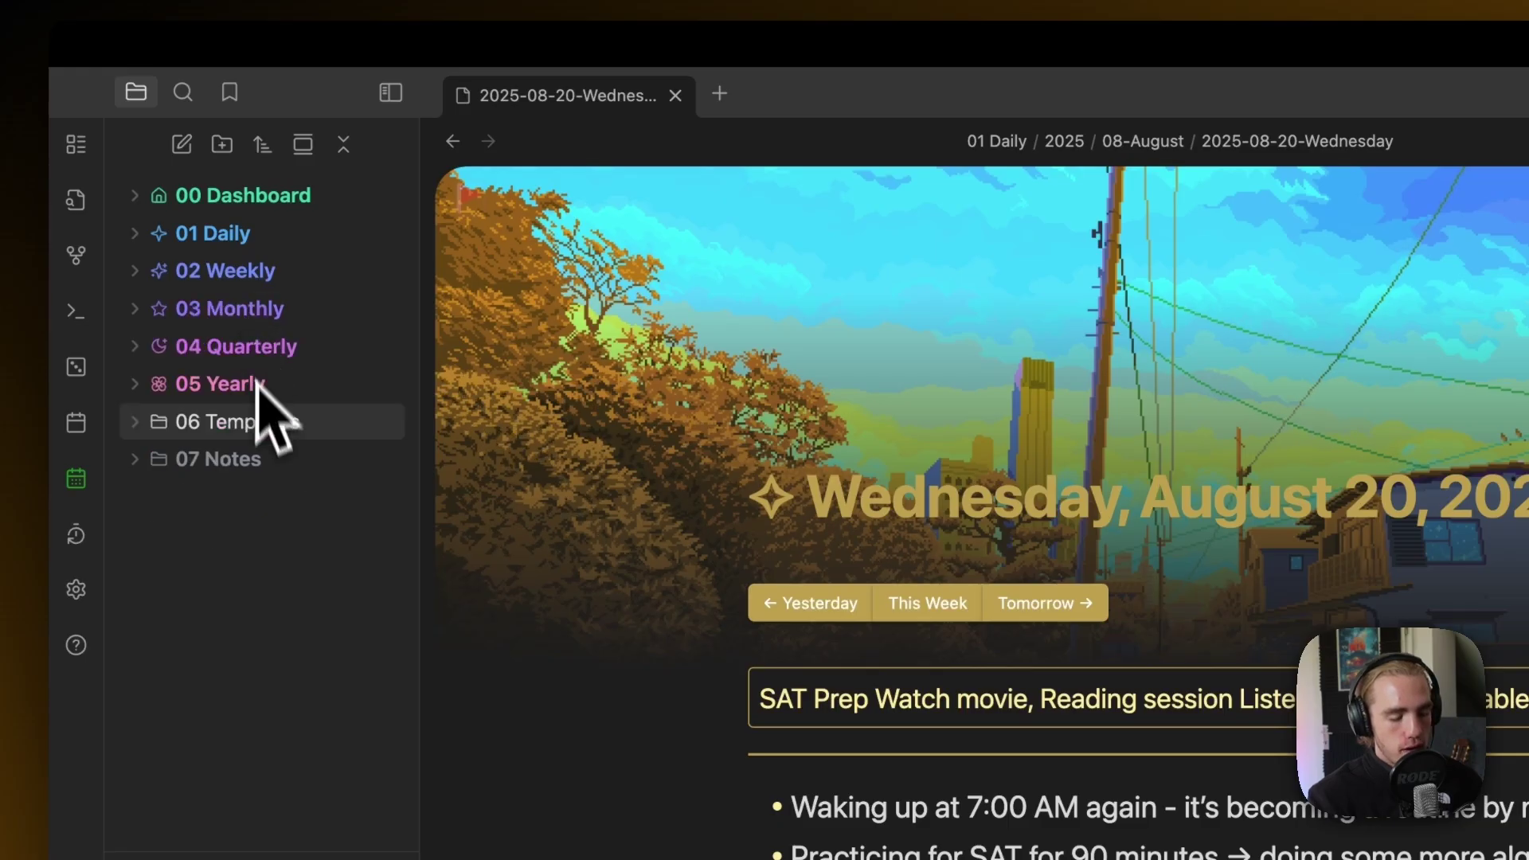
left_click(282, 433)
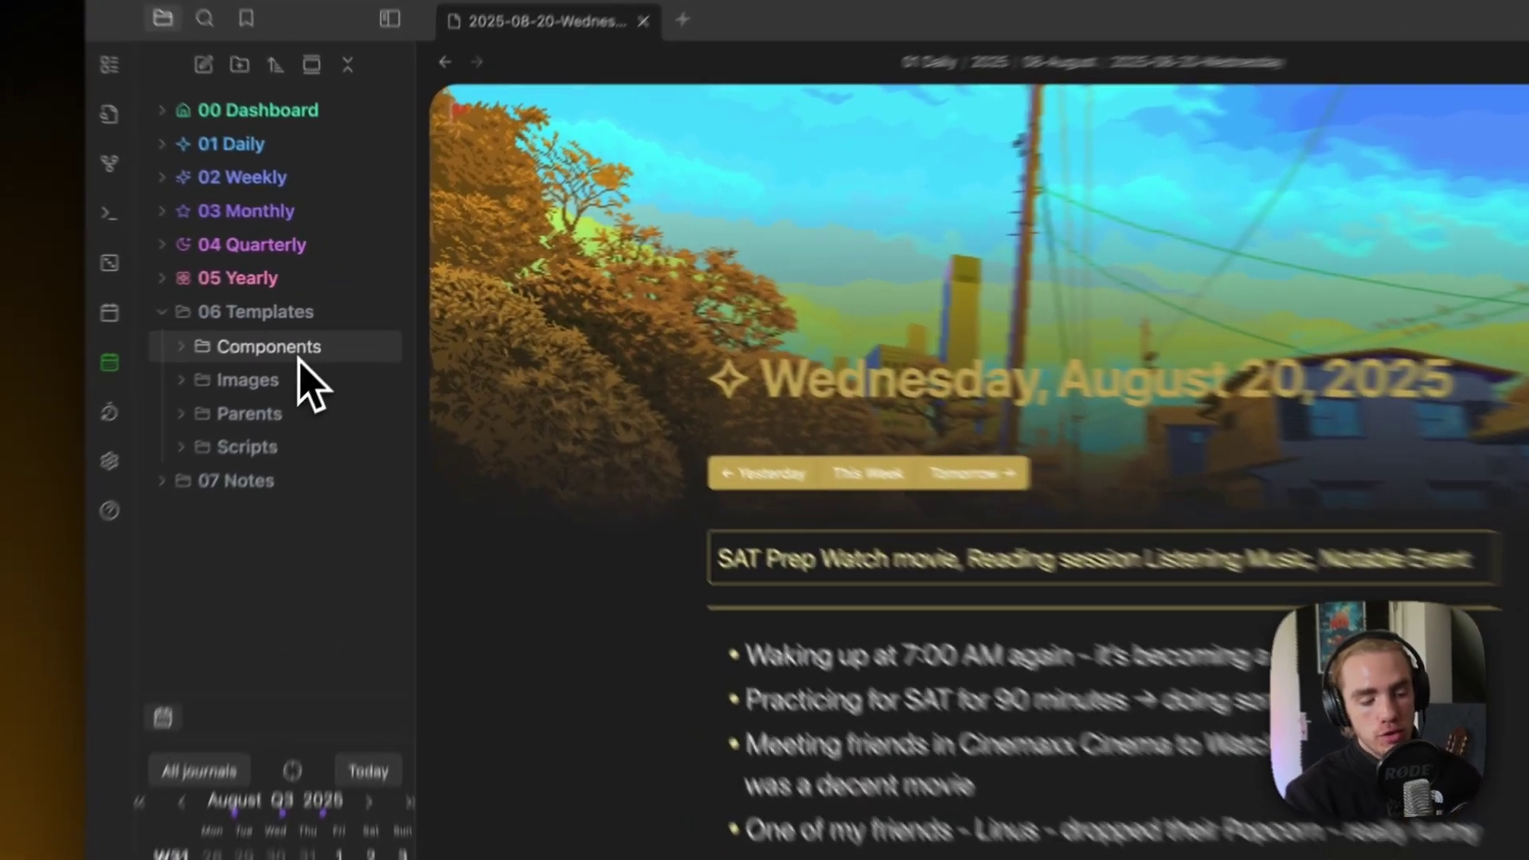
left_click(327, 320)
scroll(314, 413, "down", 5)
scroll(273, 501, "down", 15)
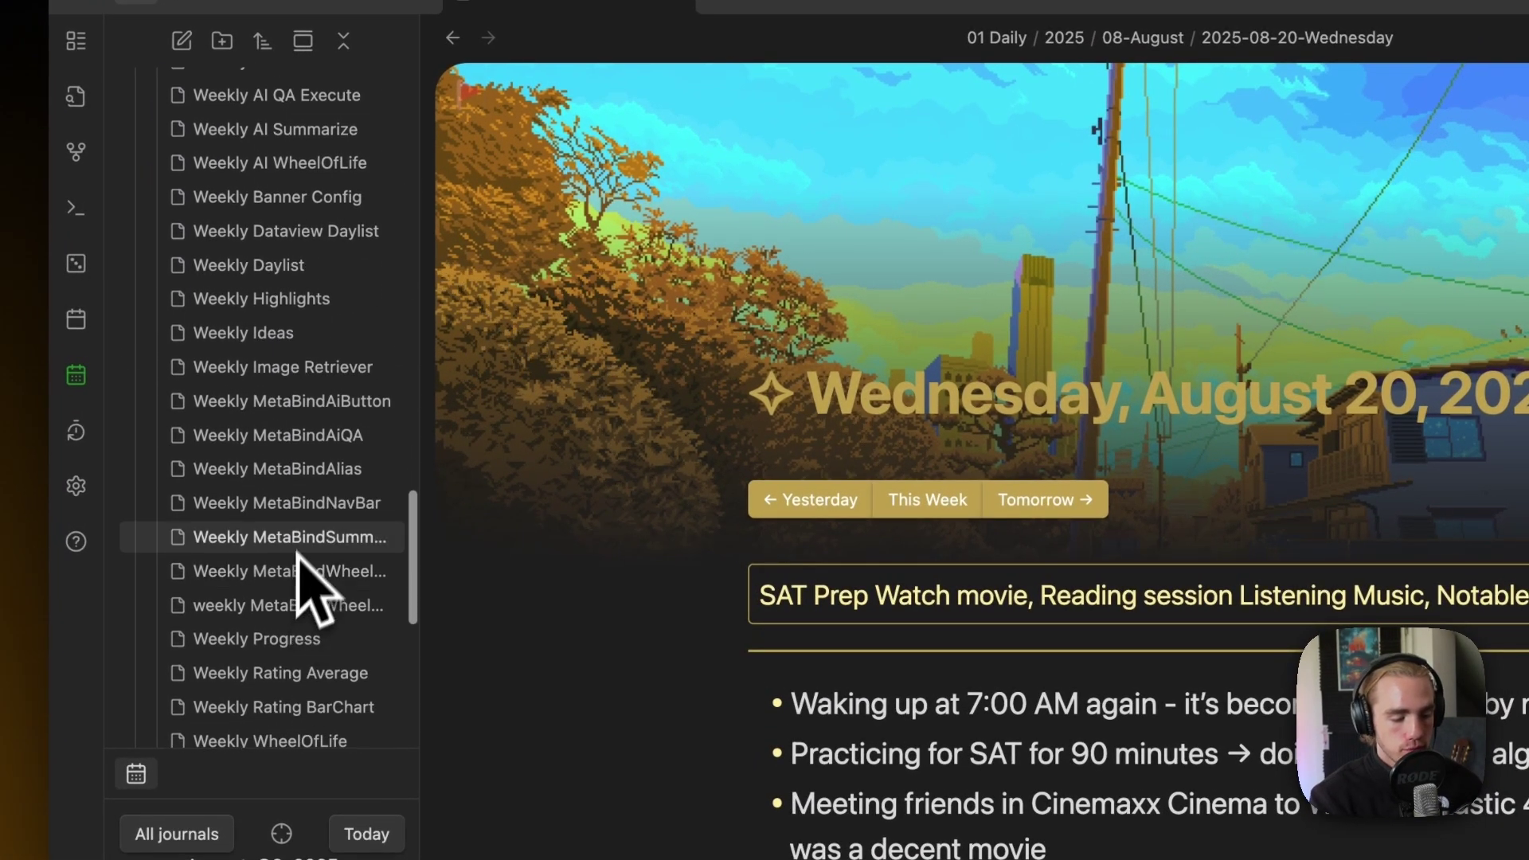
left_click(307, 502)
left_click(303, 435)
scroll(266, 341, "up", 20)
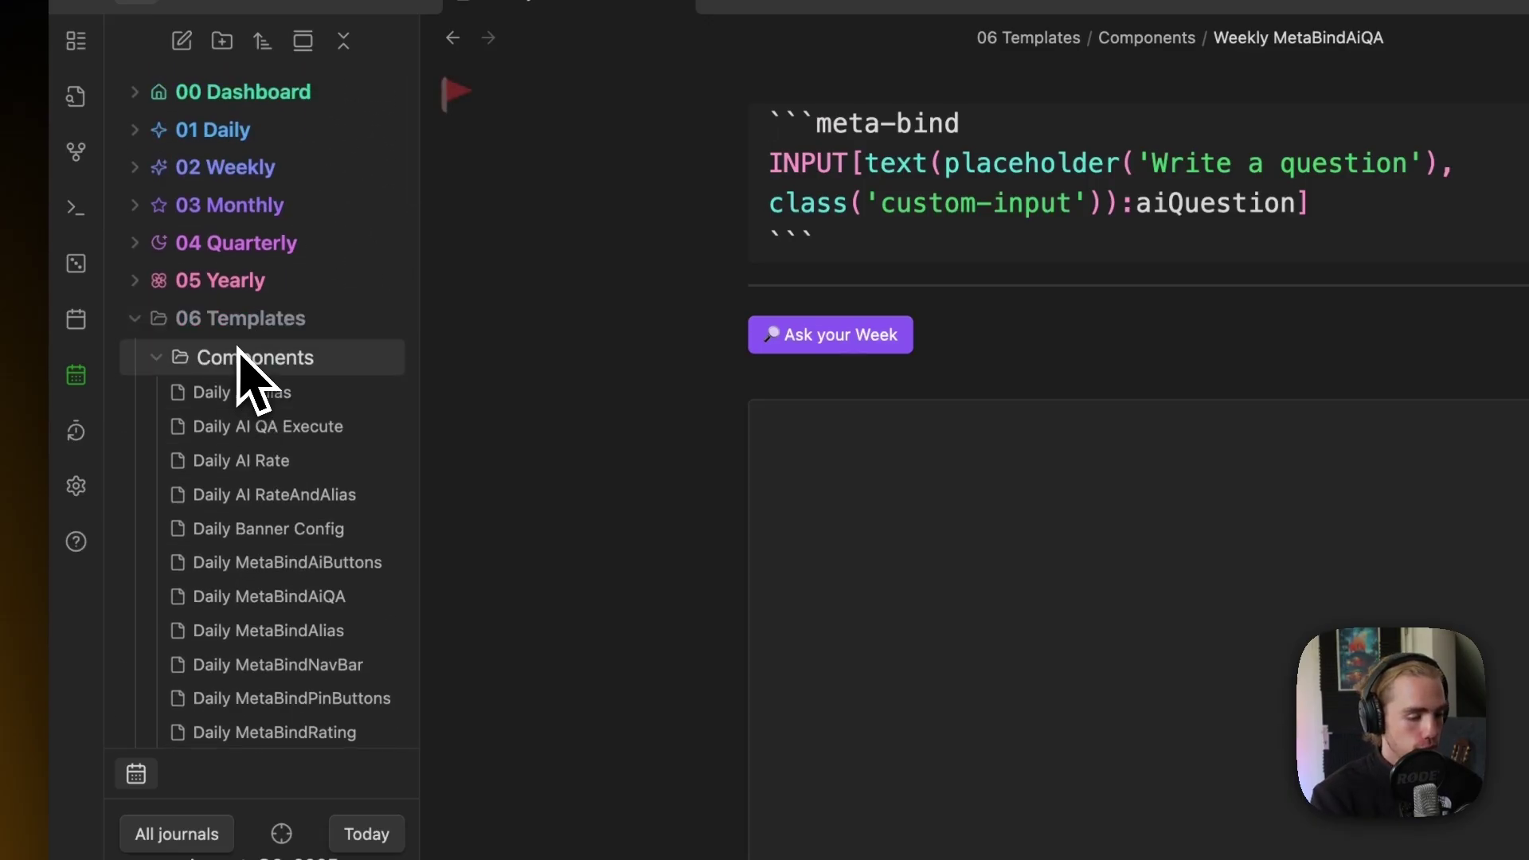
left_click(238, 357)
left_click(251, 433)
left_click(275, 472)
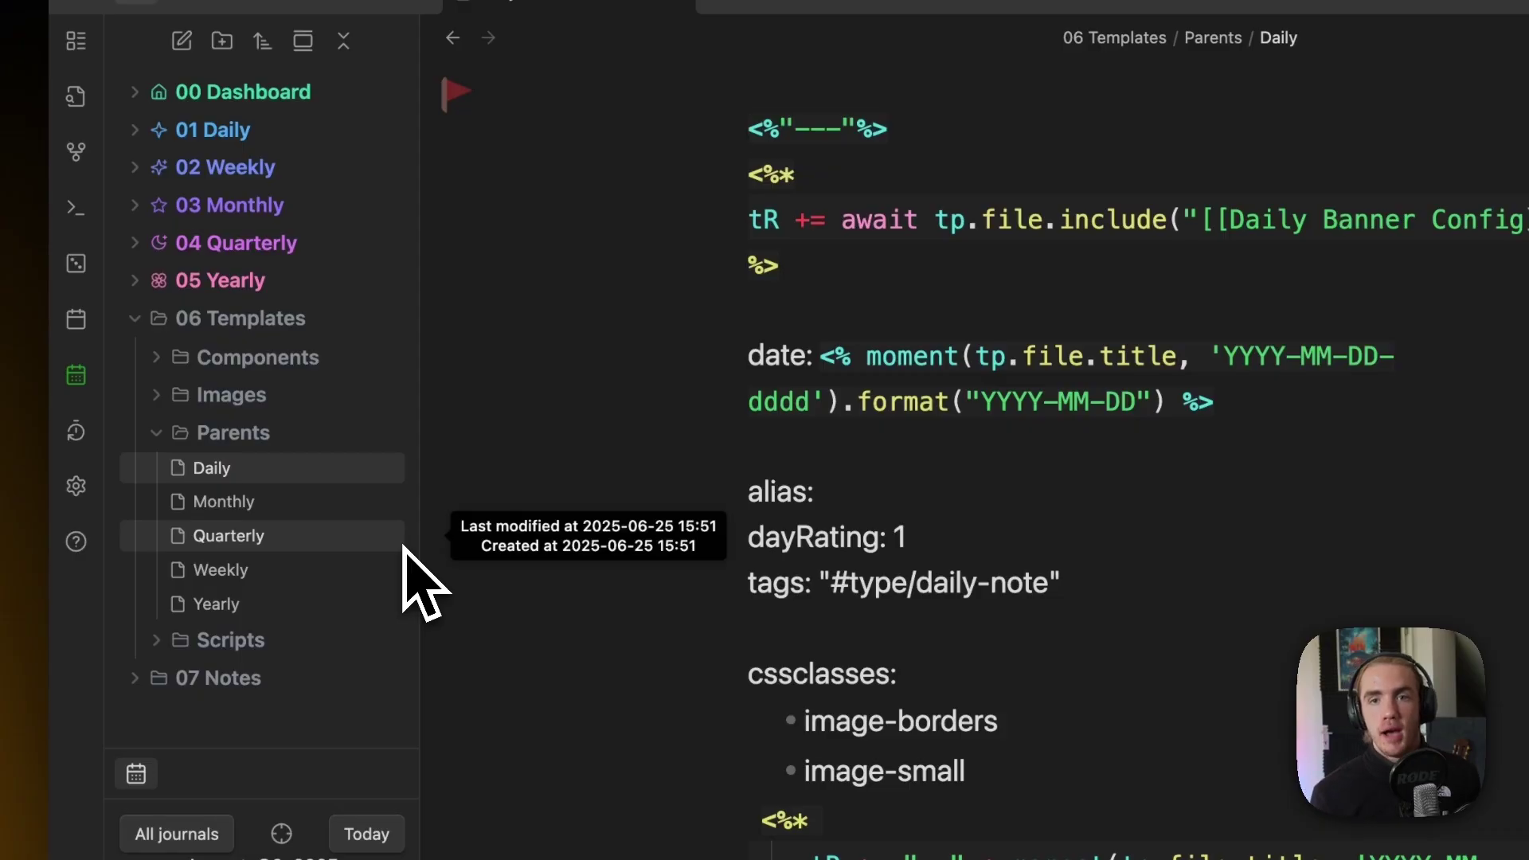
left_click(296, 434)
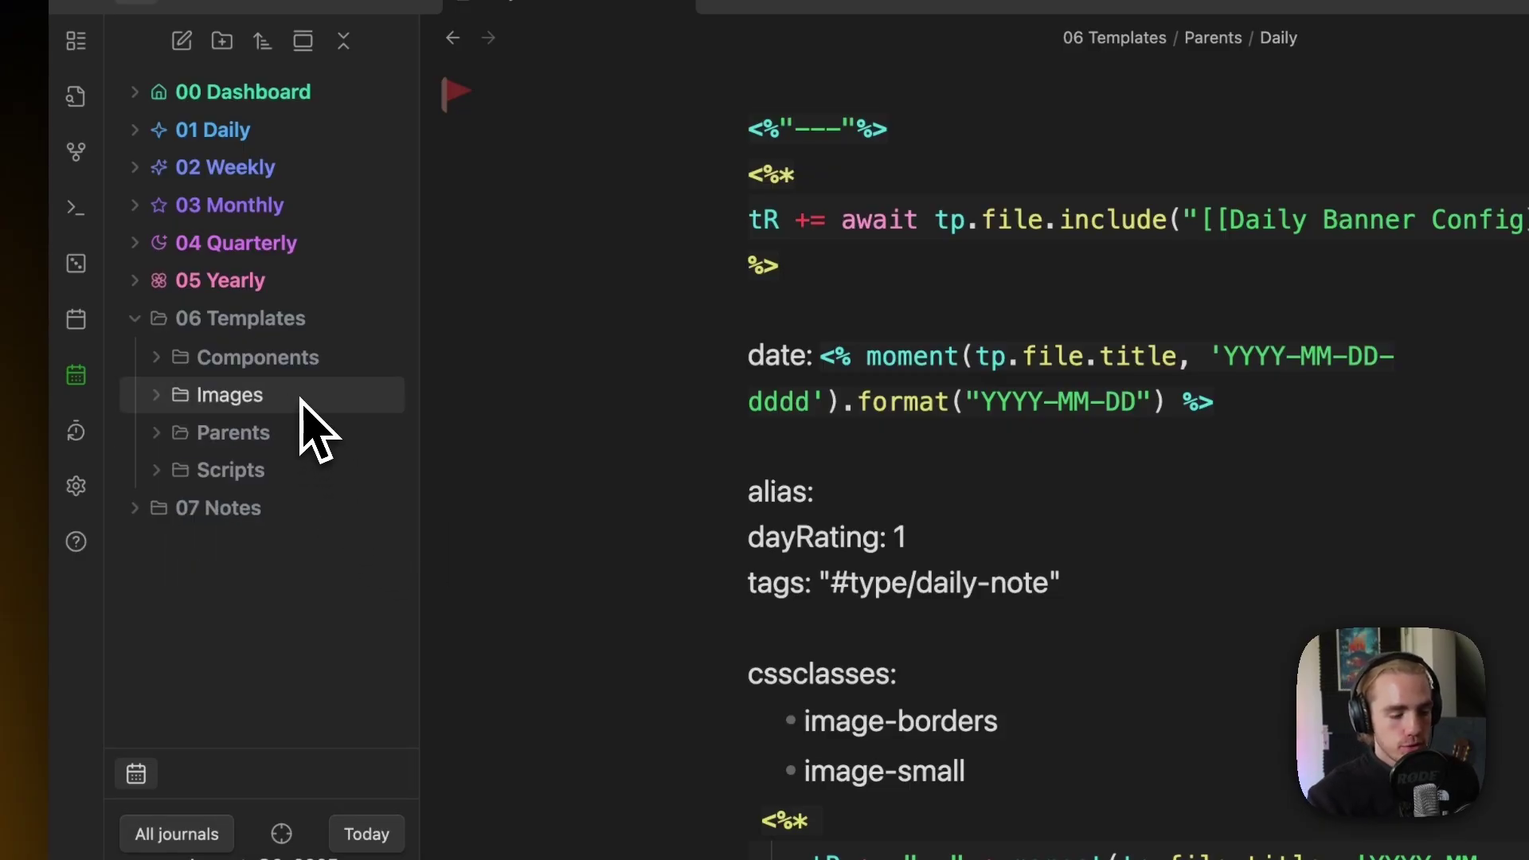
left_click(300, 399)
left_click(252, 398)
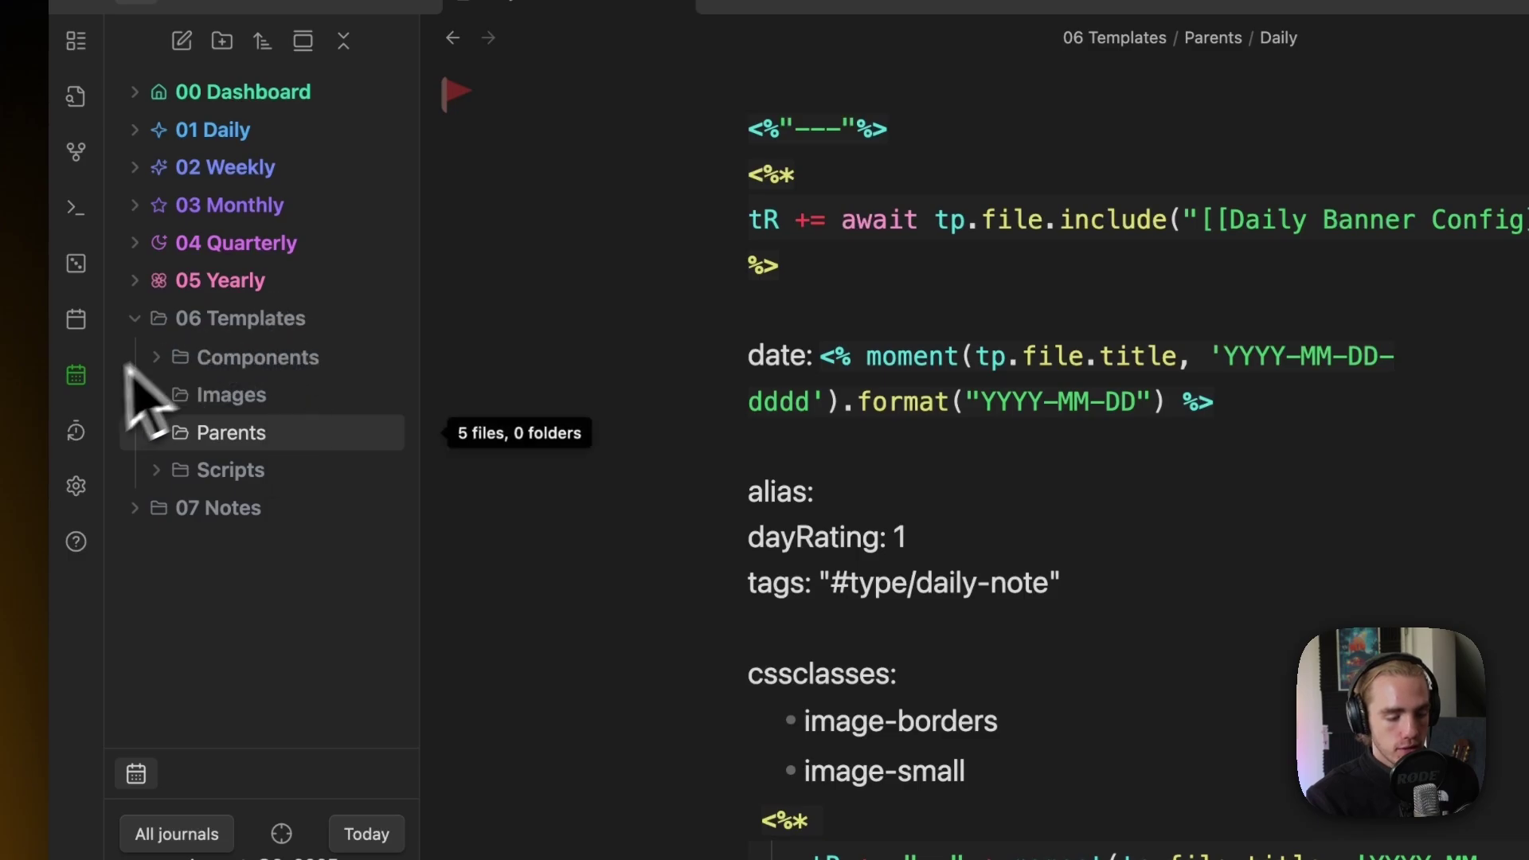
left_click(78, 376)
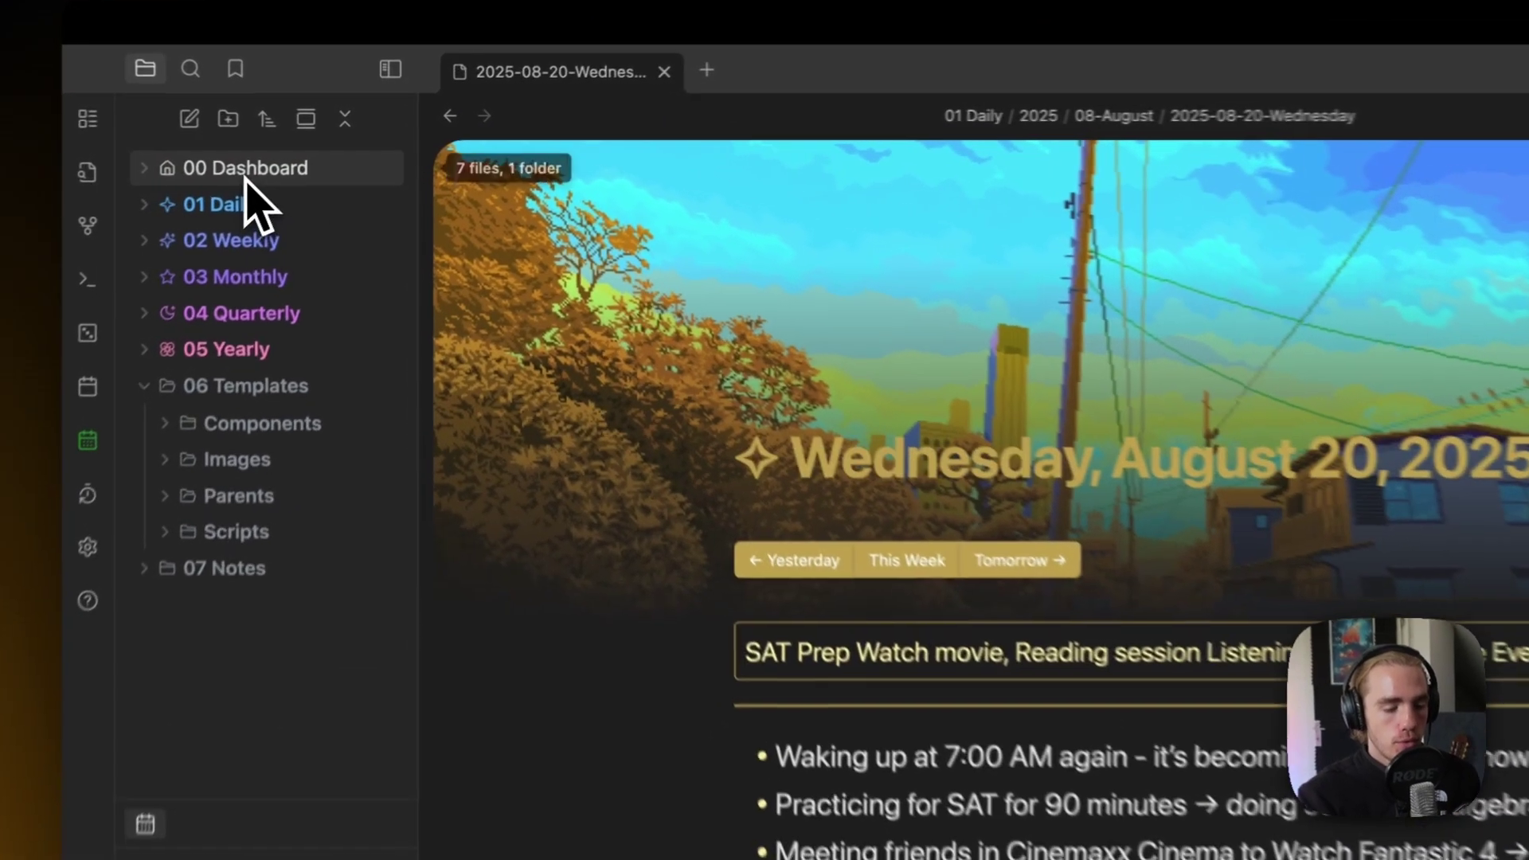
- Open the Changing the Banner note from 00 Dashboard > Tutorial Notes, then collapse both folders
left_click(296, 156)
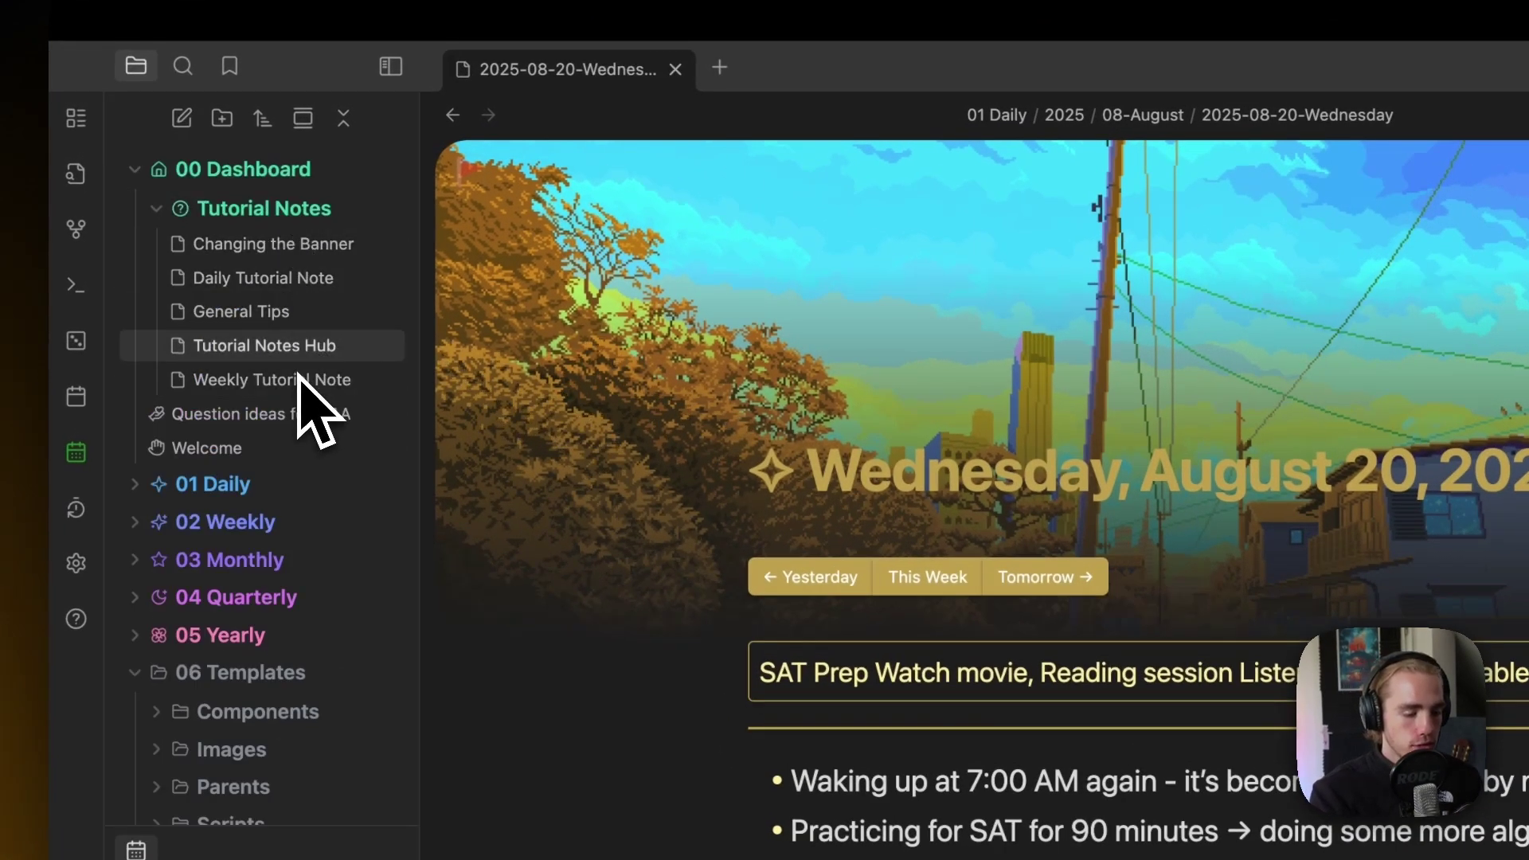
left_click(298, 243)
left_click(300, 210)
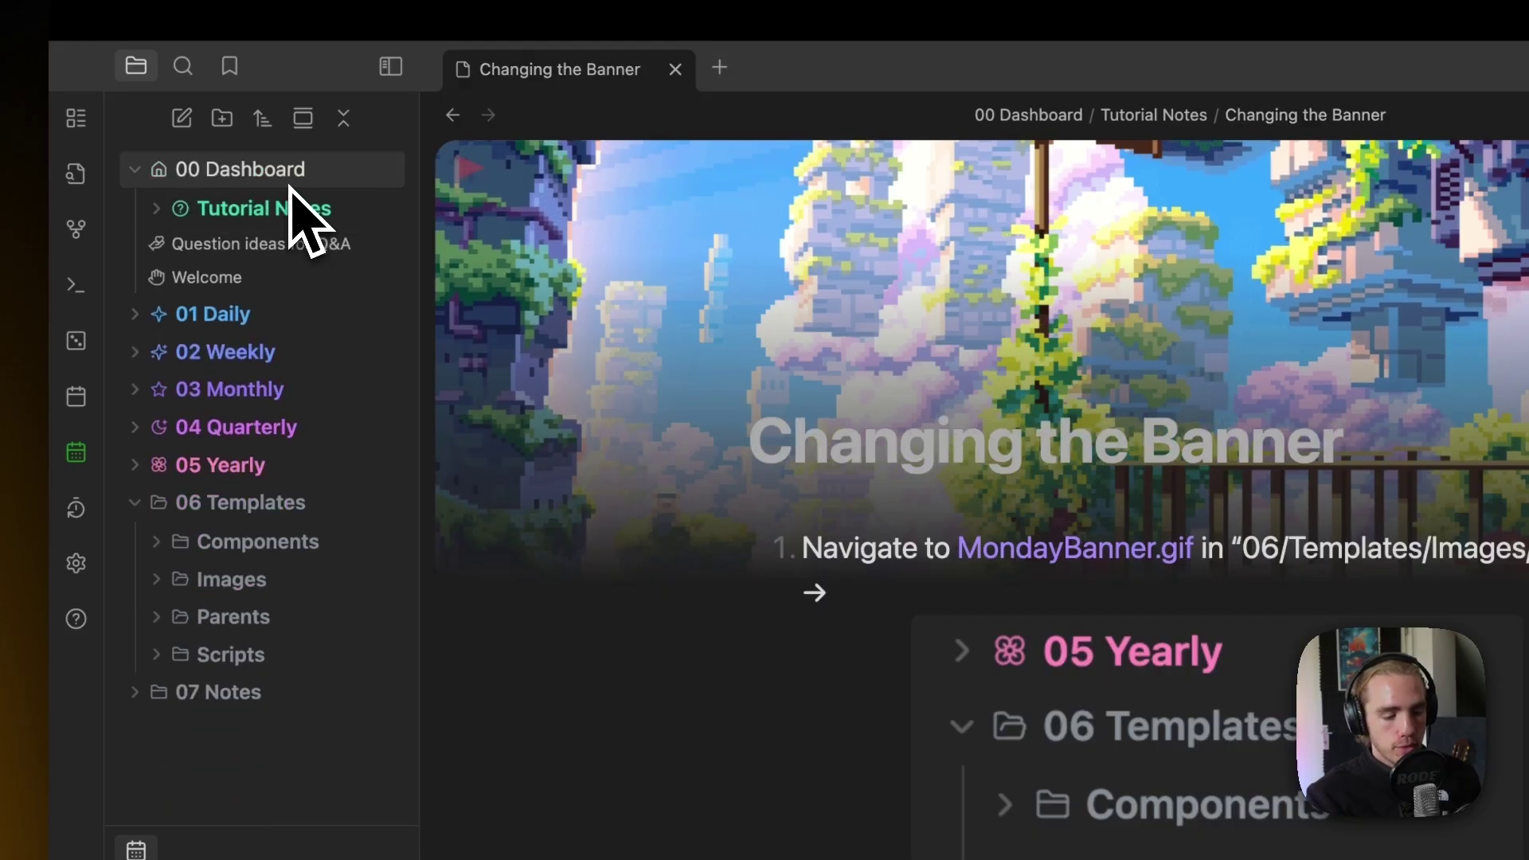
left_click(290, 182)
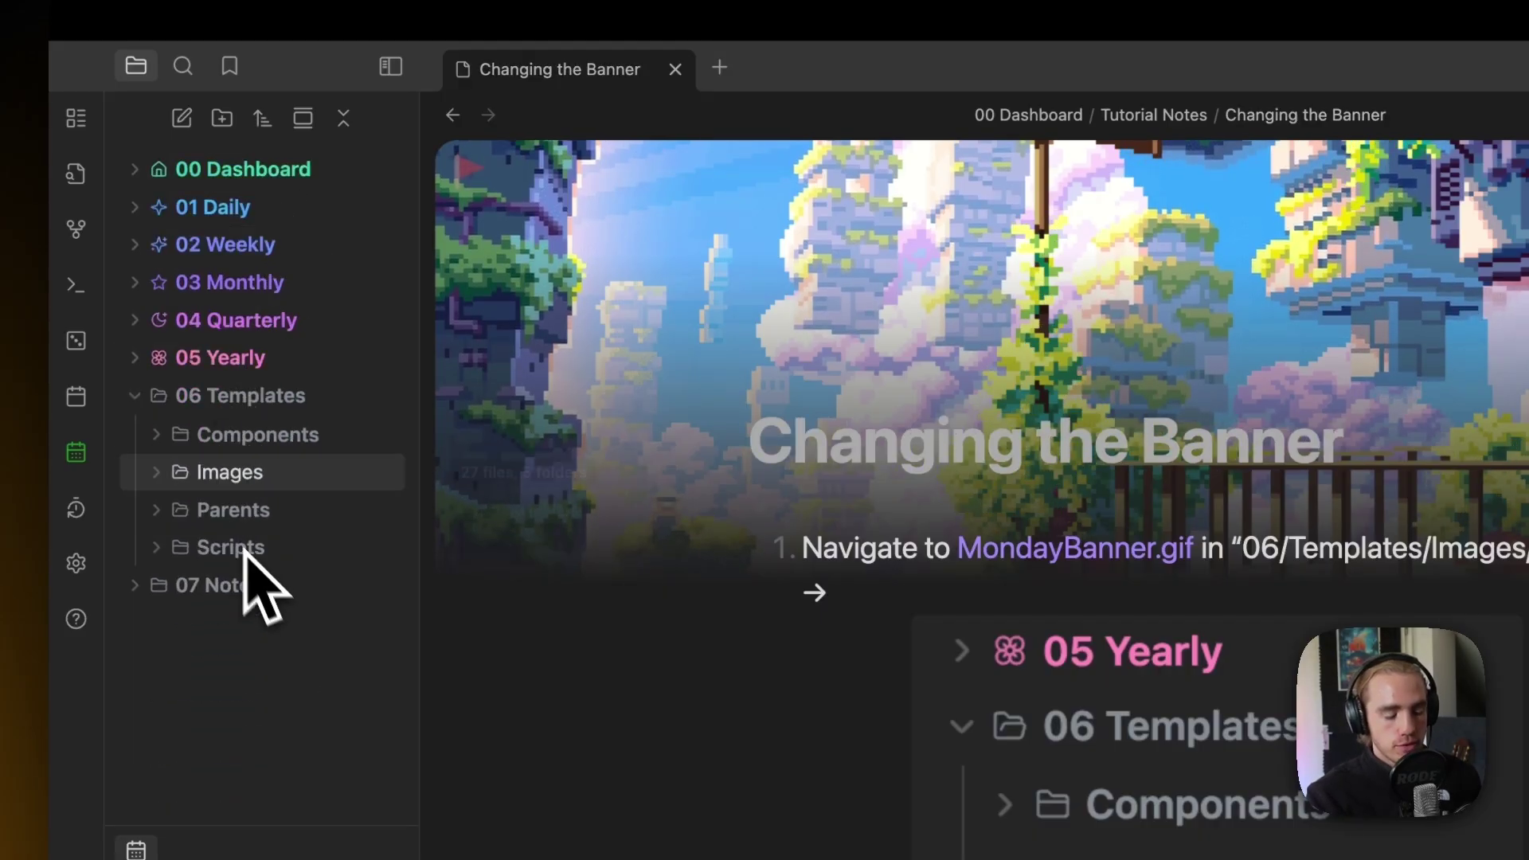
- Collapse 06 Templates and expand 07 Notes down to its Images folder
left_click(225, 404)
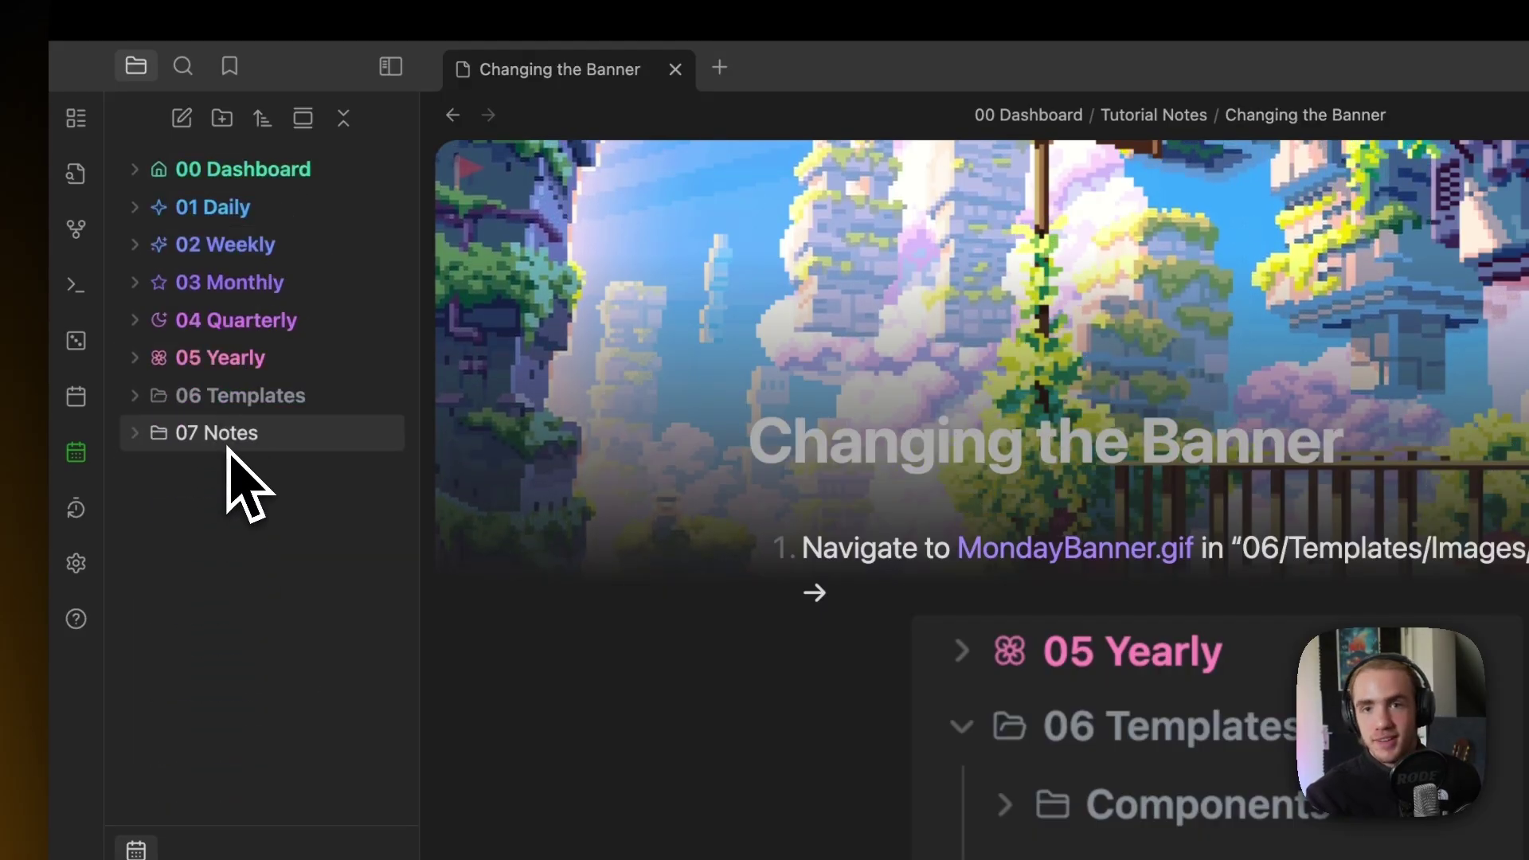
left_click(228, 446)
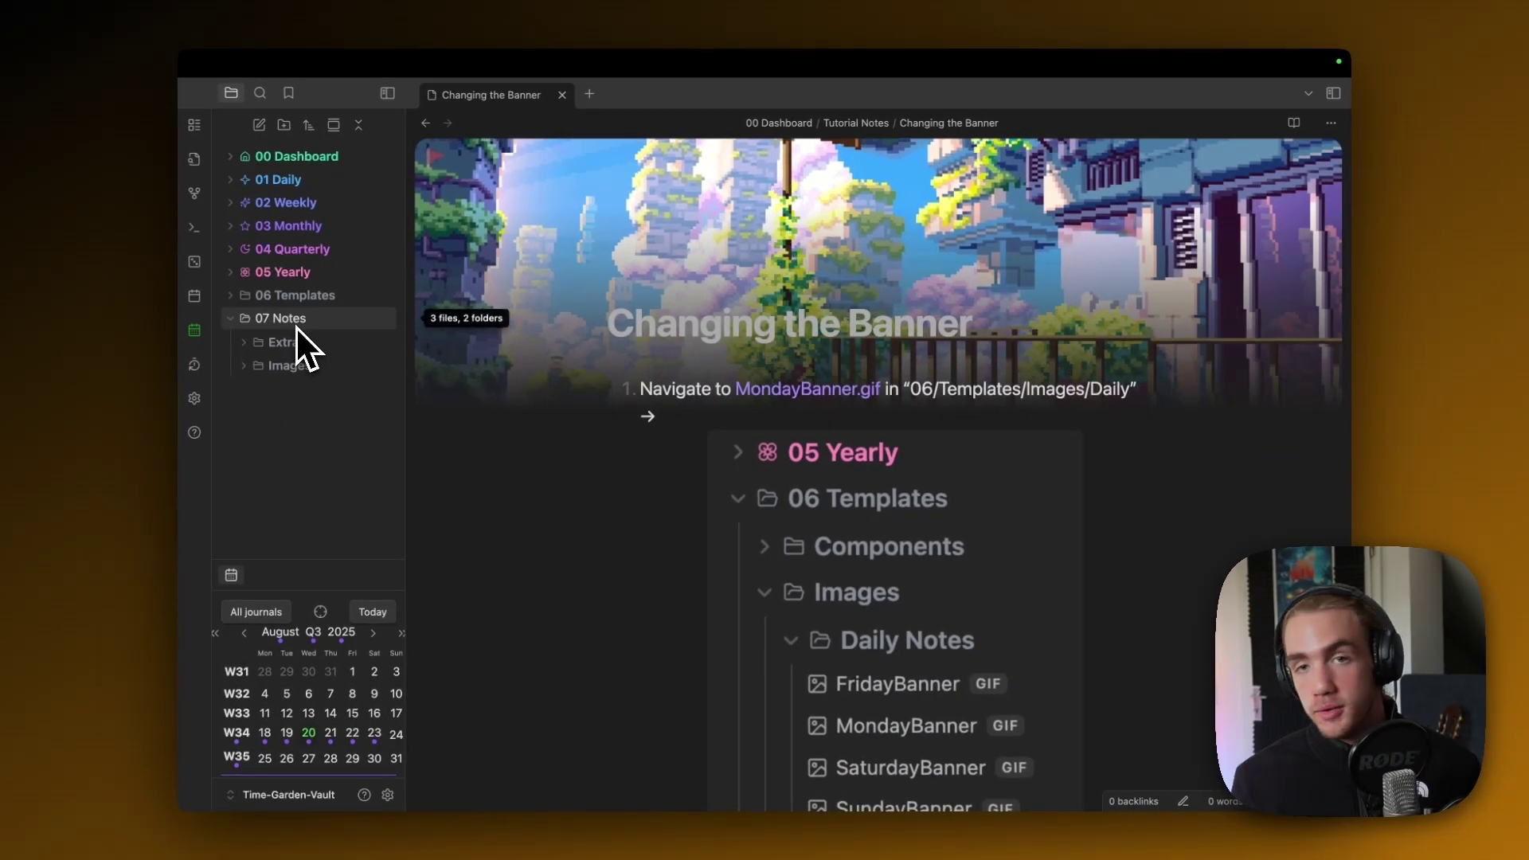
left_click(292, 365)
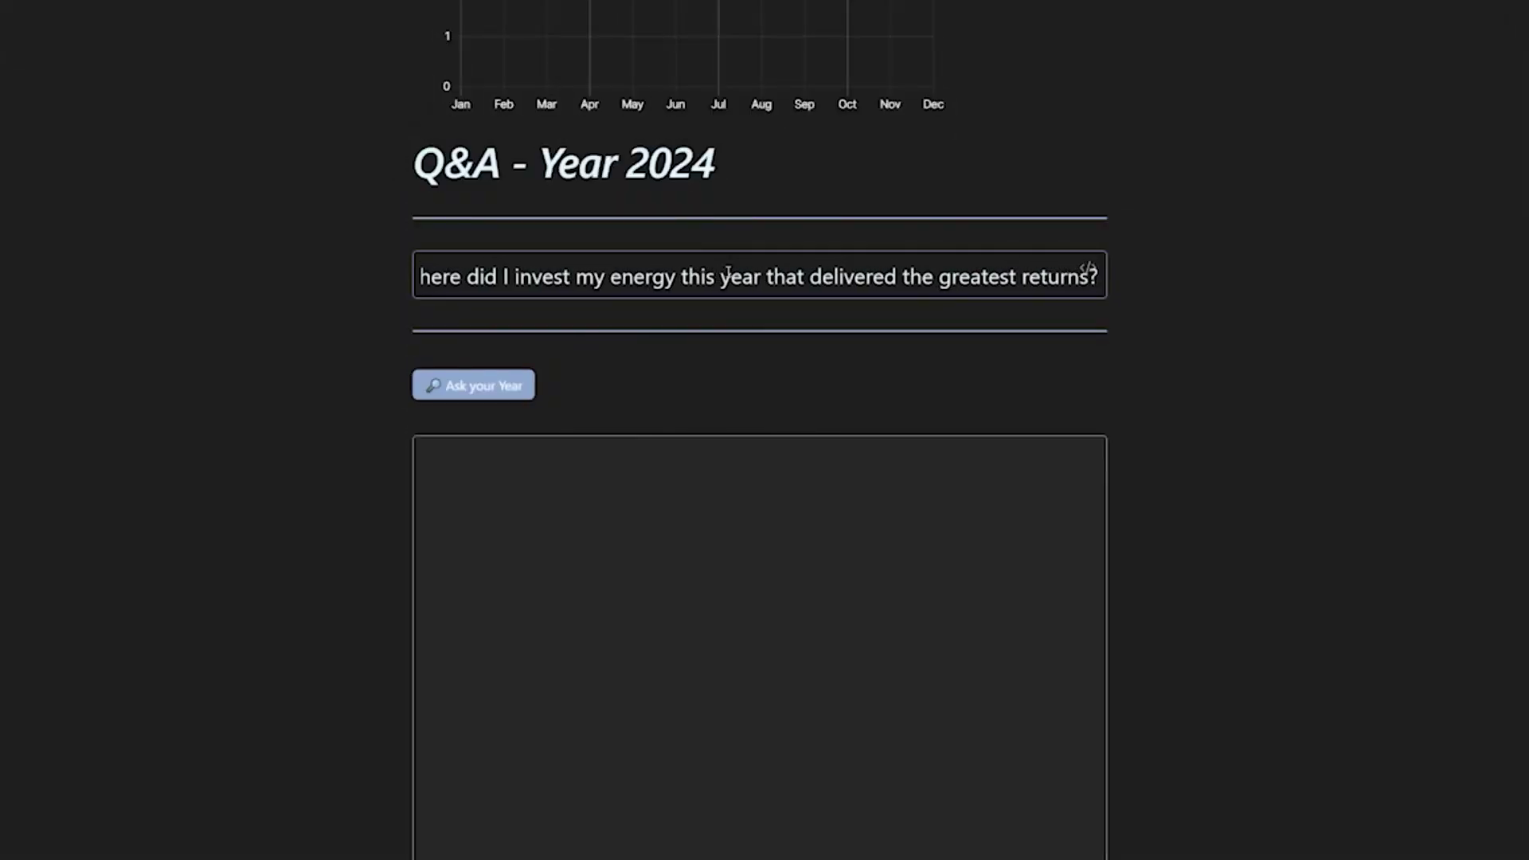
- Ask the 2024 yearly AI where this year's energy investments delivered the greatest returns
left_click(474, 385)
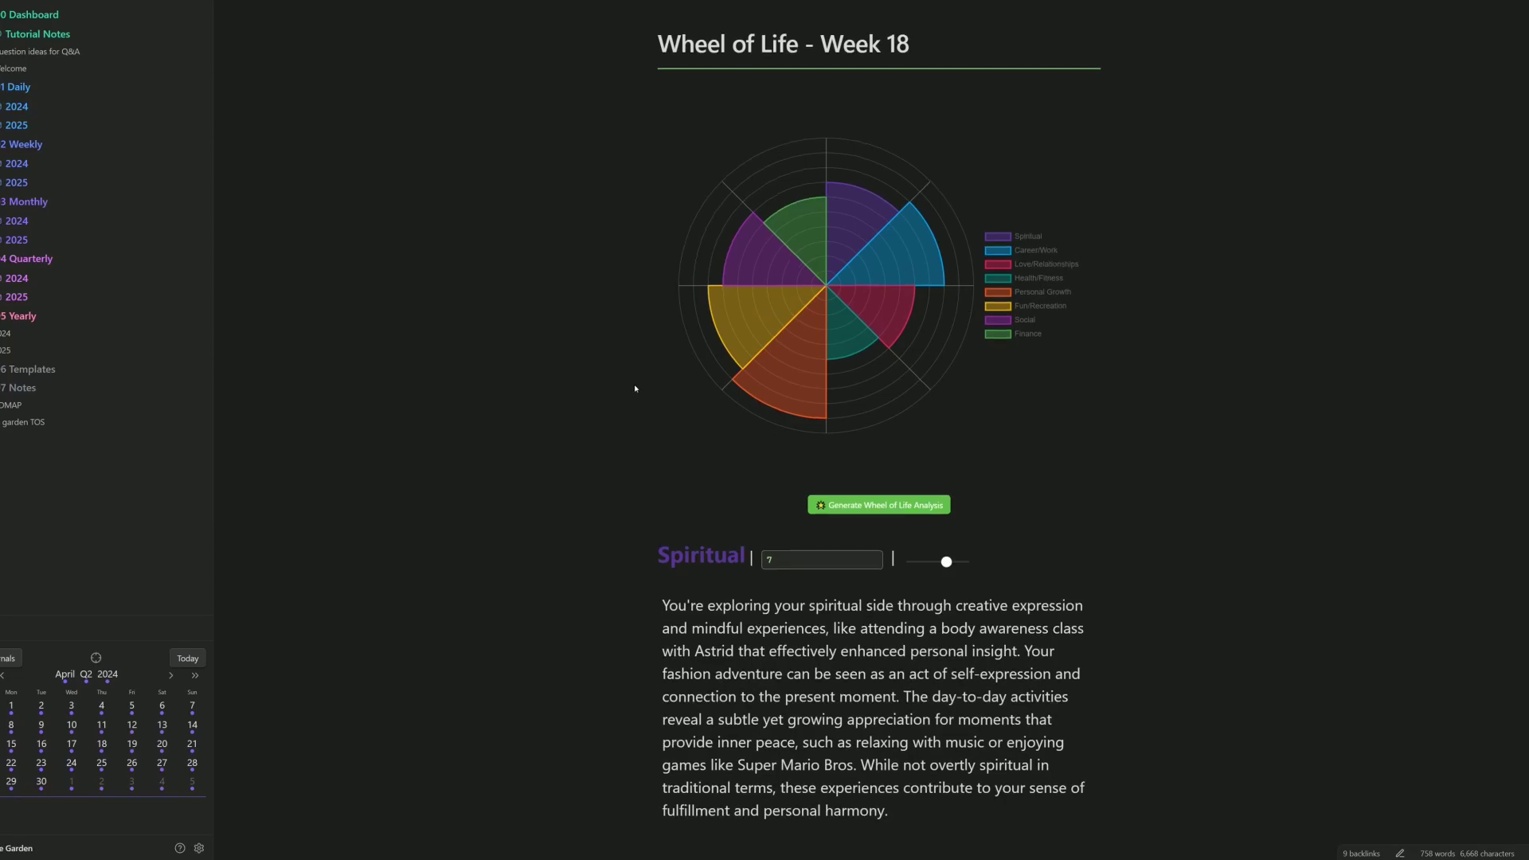
scroll(633, 390, "down", 7)
scroll(605, 389, "down", 3)
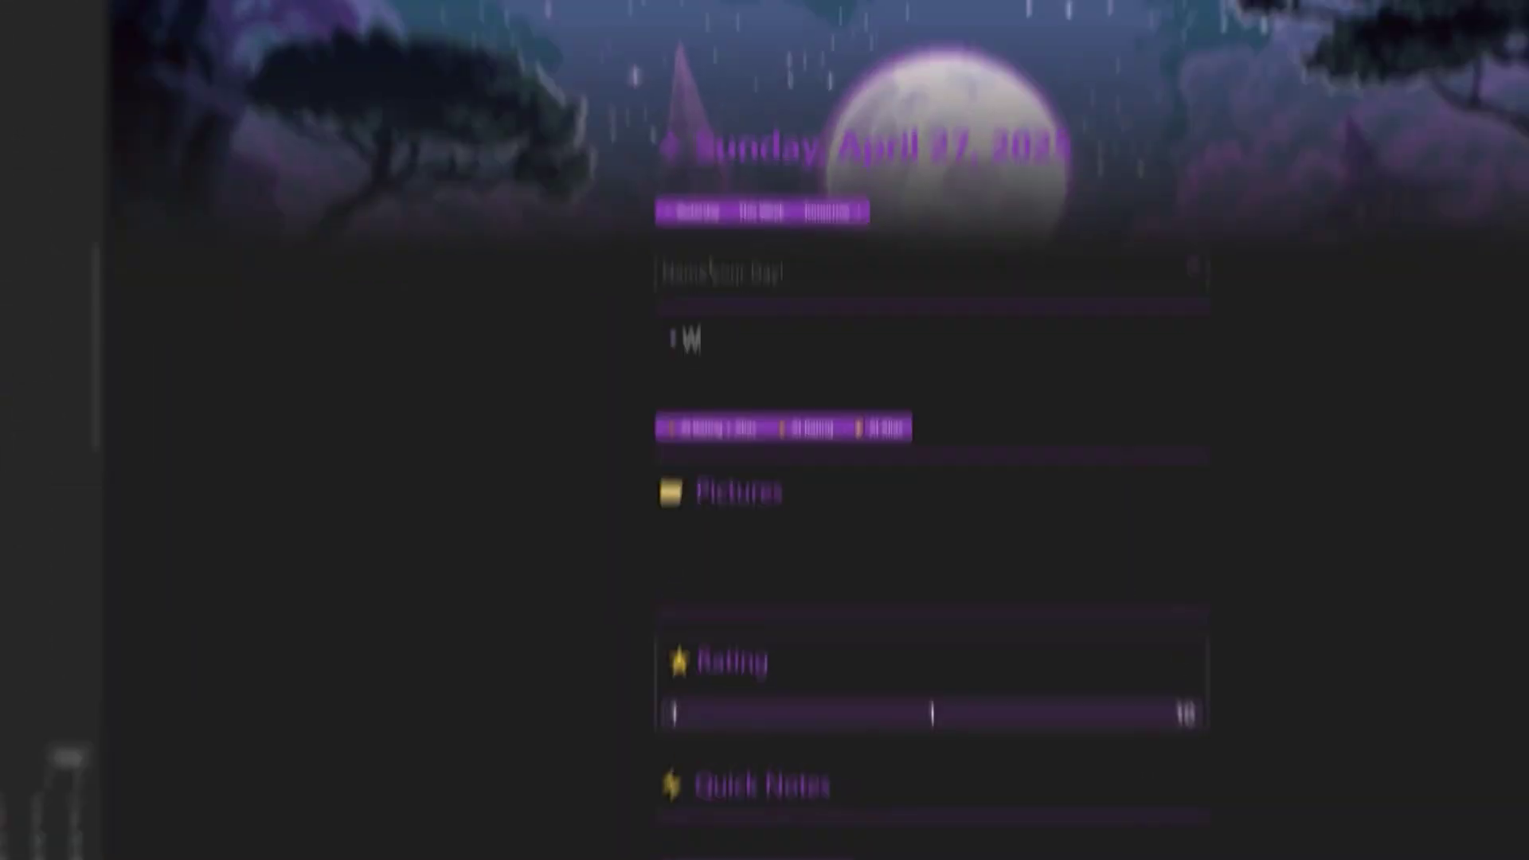
- Write diary bullets in the daily note about taking two buses and getting breakfast
type("town. Had to take two buses to get there but whatever. They bought me breakfast and gave me a birthday card with some cash in it - maye like 20€? The pancakes were really good, had way too many. Played around with Mike’s guitar for a bi")
scroll(568, 337, "down", 3)
type("t. There was this tiny kid-sized one that I thought was broken but turns out it’s supposed to be that small lol. Read more of that mindfulness book on the way home. The part about not getting caught up in every random thought you have made sense. Practiced guitar for maybe half an hour, working on that piece I’ve been struggling with. Also made a quick video for Emma’s birthday - she seemed to like it. Had leftover steak for dinner, then fell down a rabbit hole on reddit.")
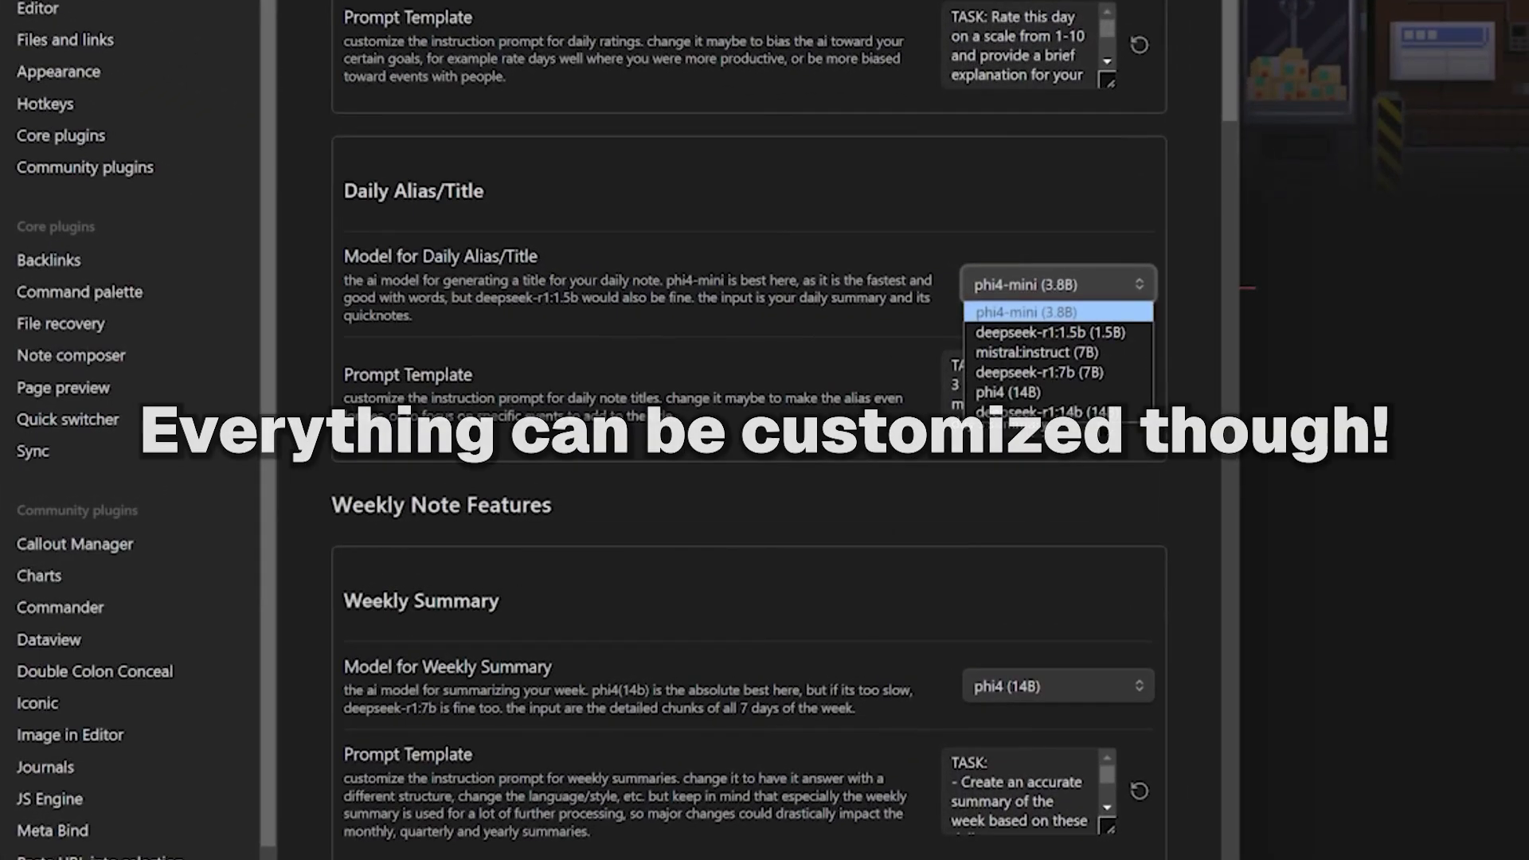
- Choose mistral:instruct (7B) as the Daily Alias/Title model, replacing phi4-mini (3.8B)
left_click(1036, 351)
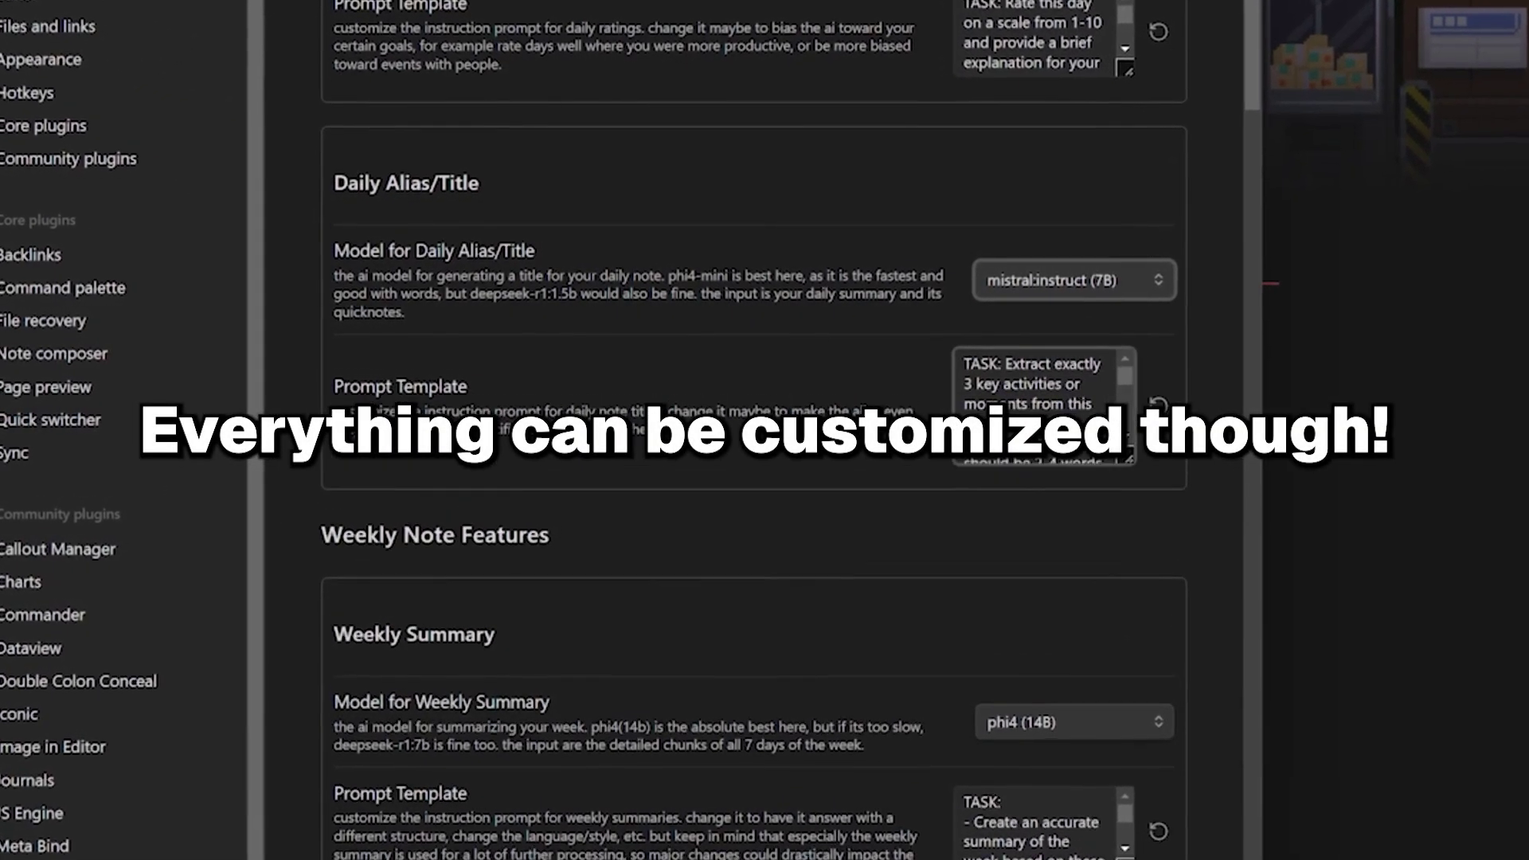